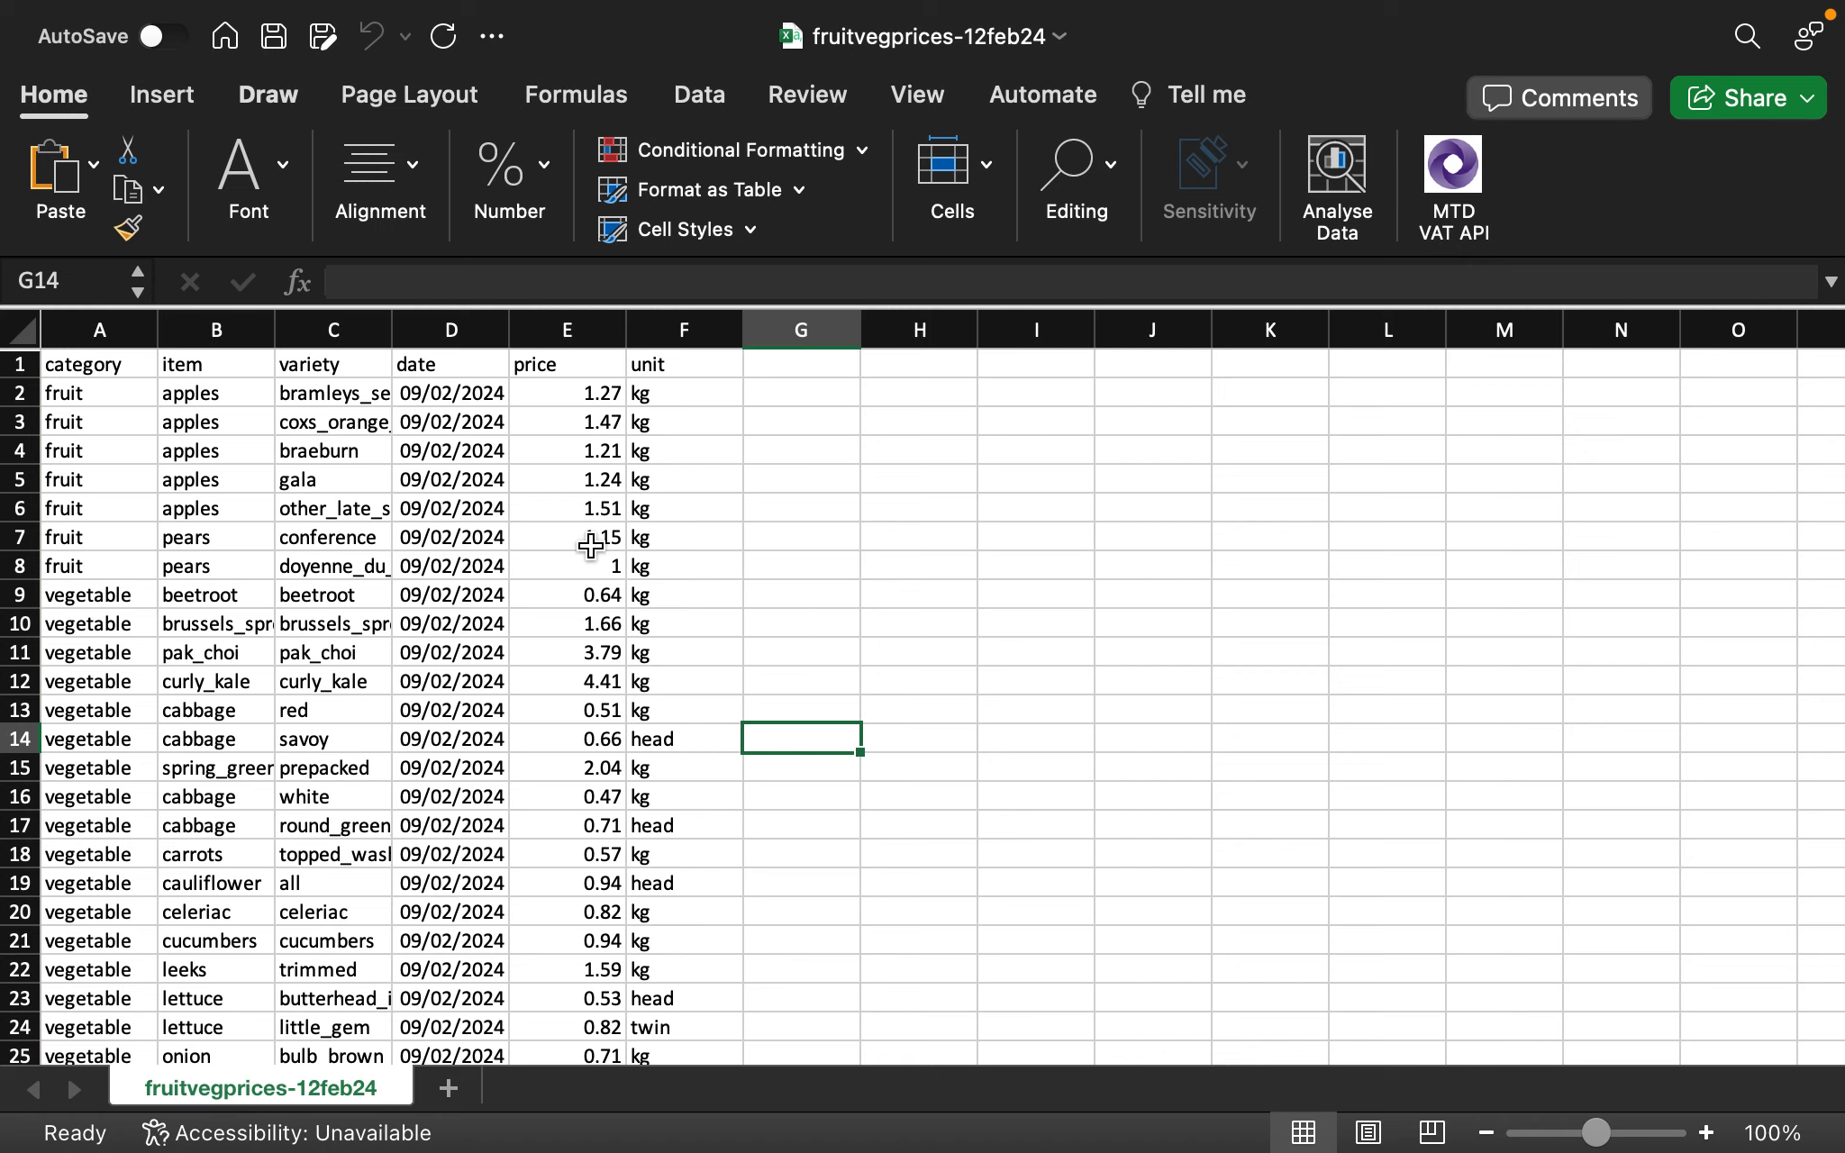
# Widen the variety, date and unit columns to make room for their entries
pyautogui.moveTo(392, 330); pyautogui.dragTo(451, 333)
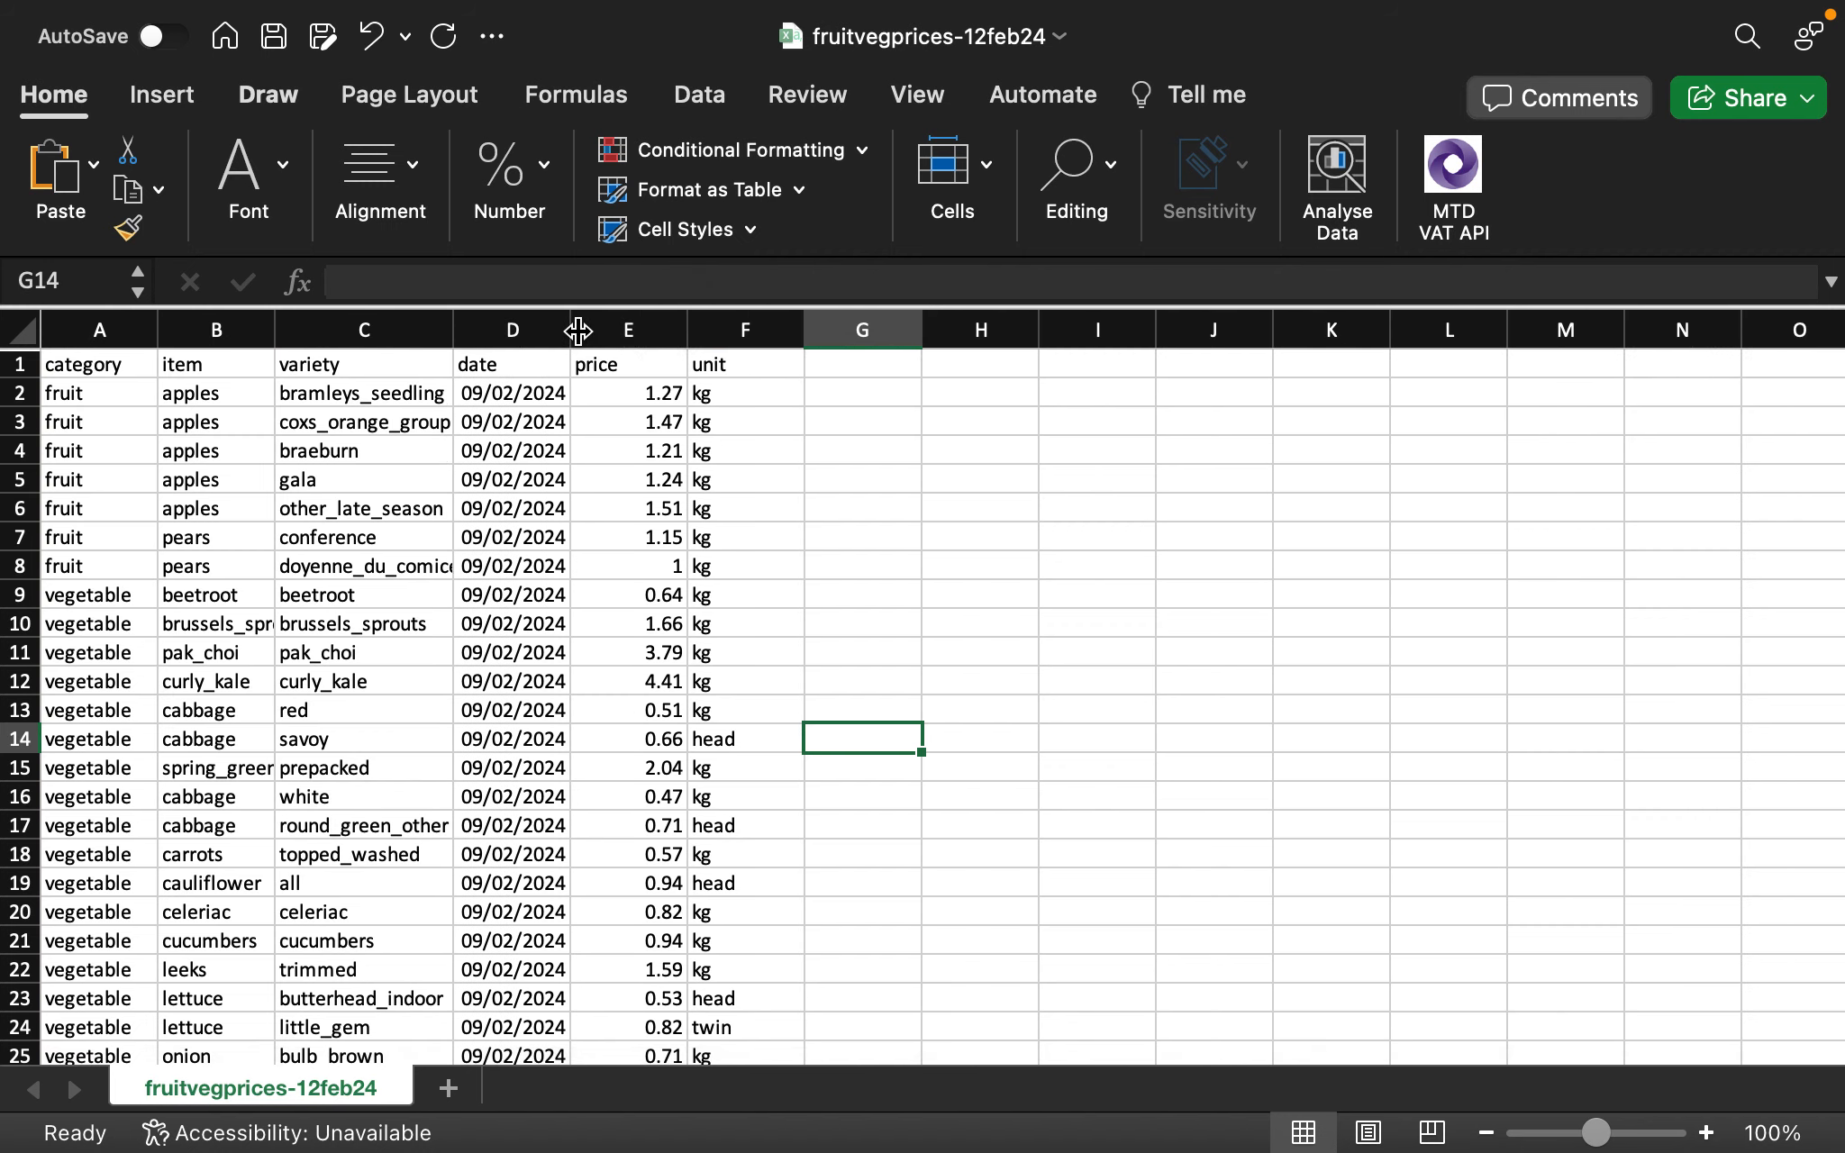
pyautogui.moveTo(570, 330); pyautogui.dragTo(590, 330)
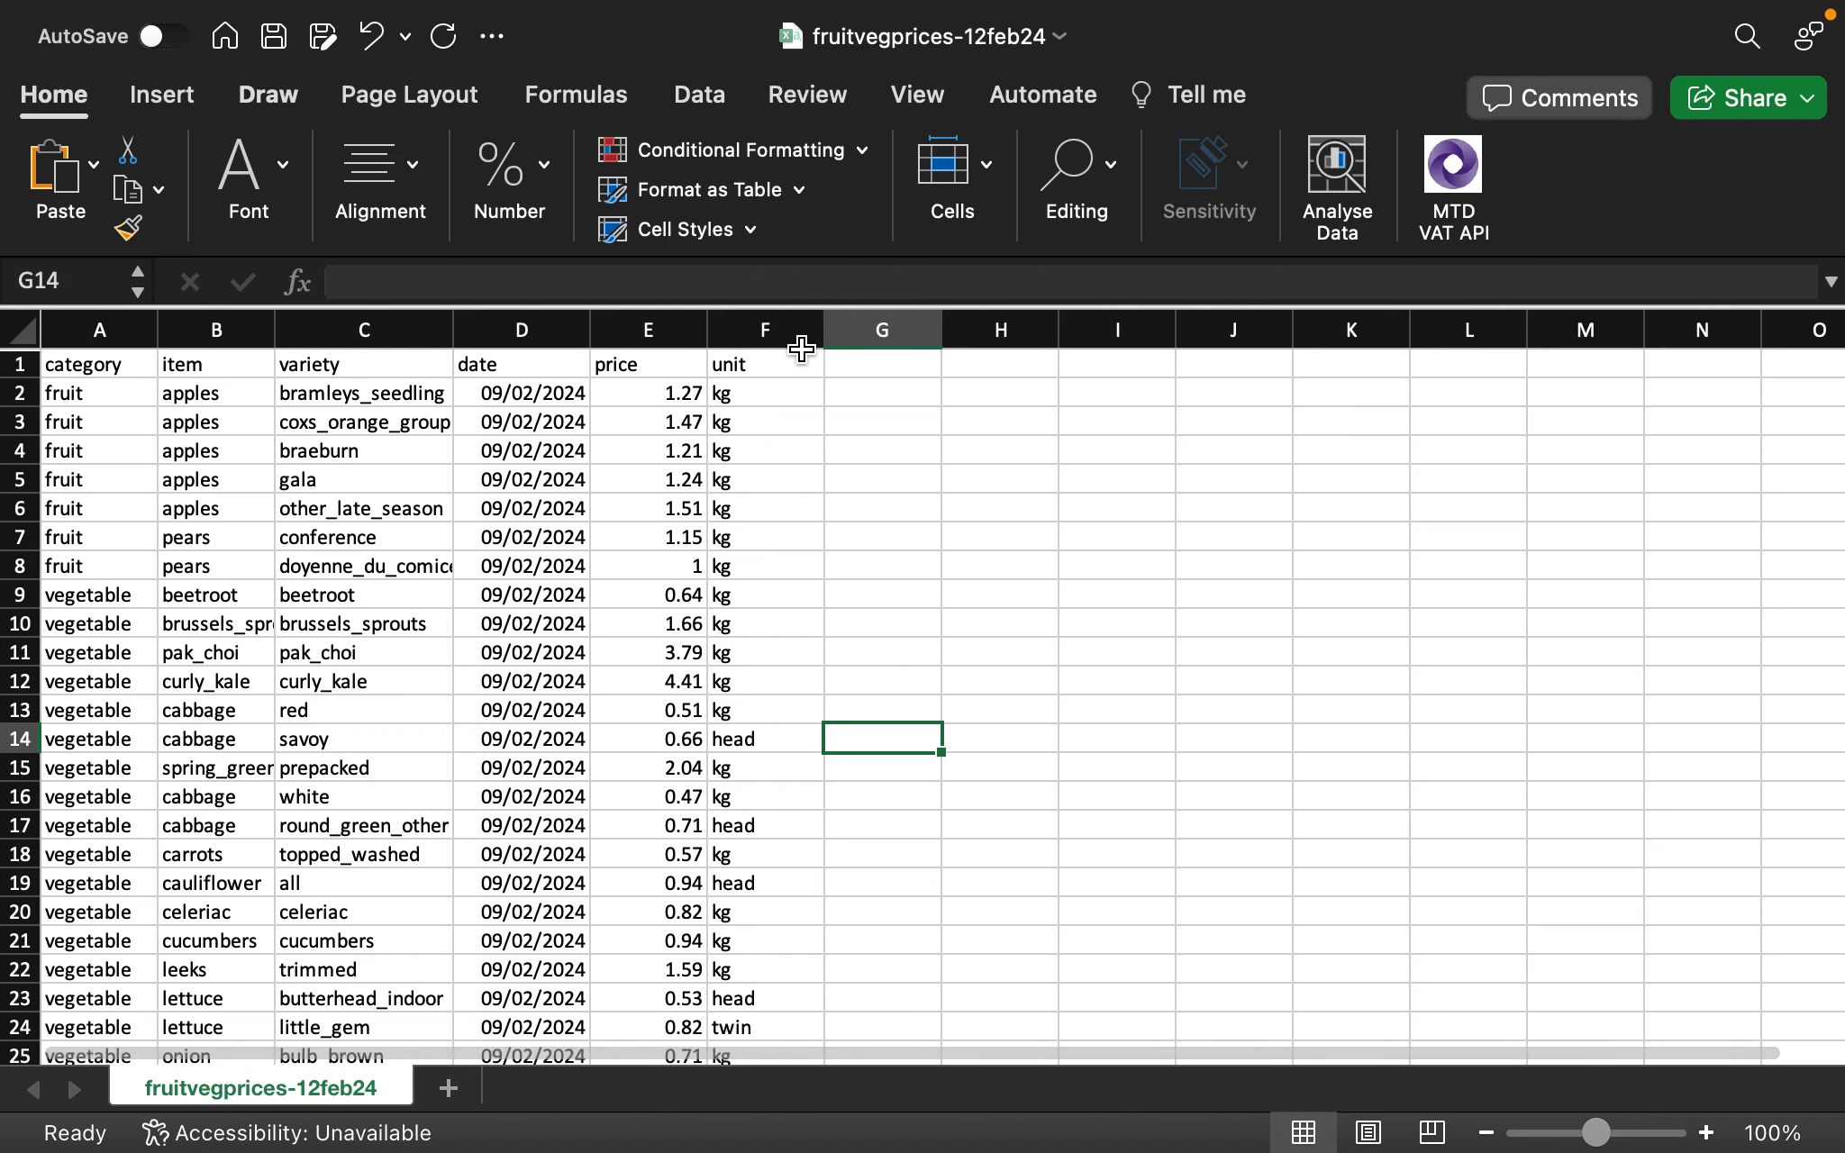
pyautogui.moveTo(823, 333); pyautogui.dragTo(845, 335)
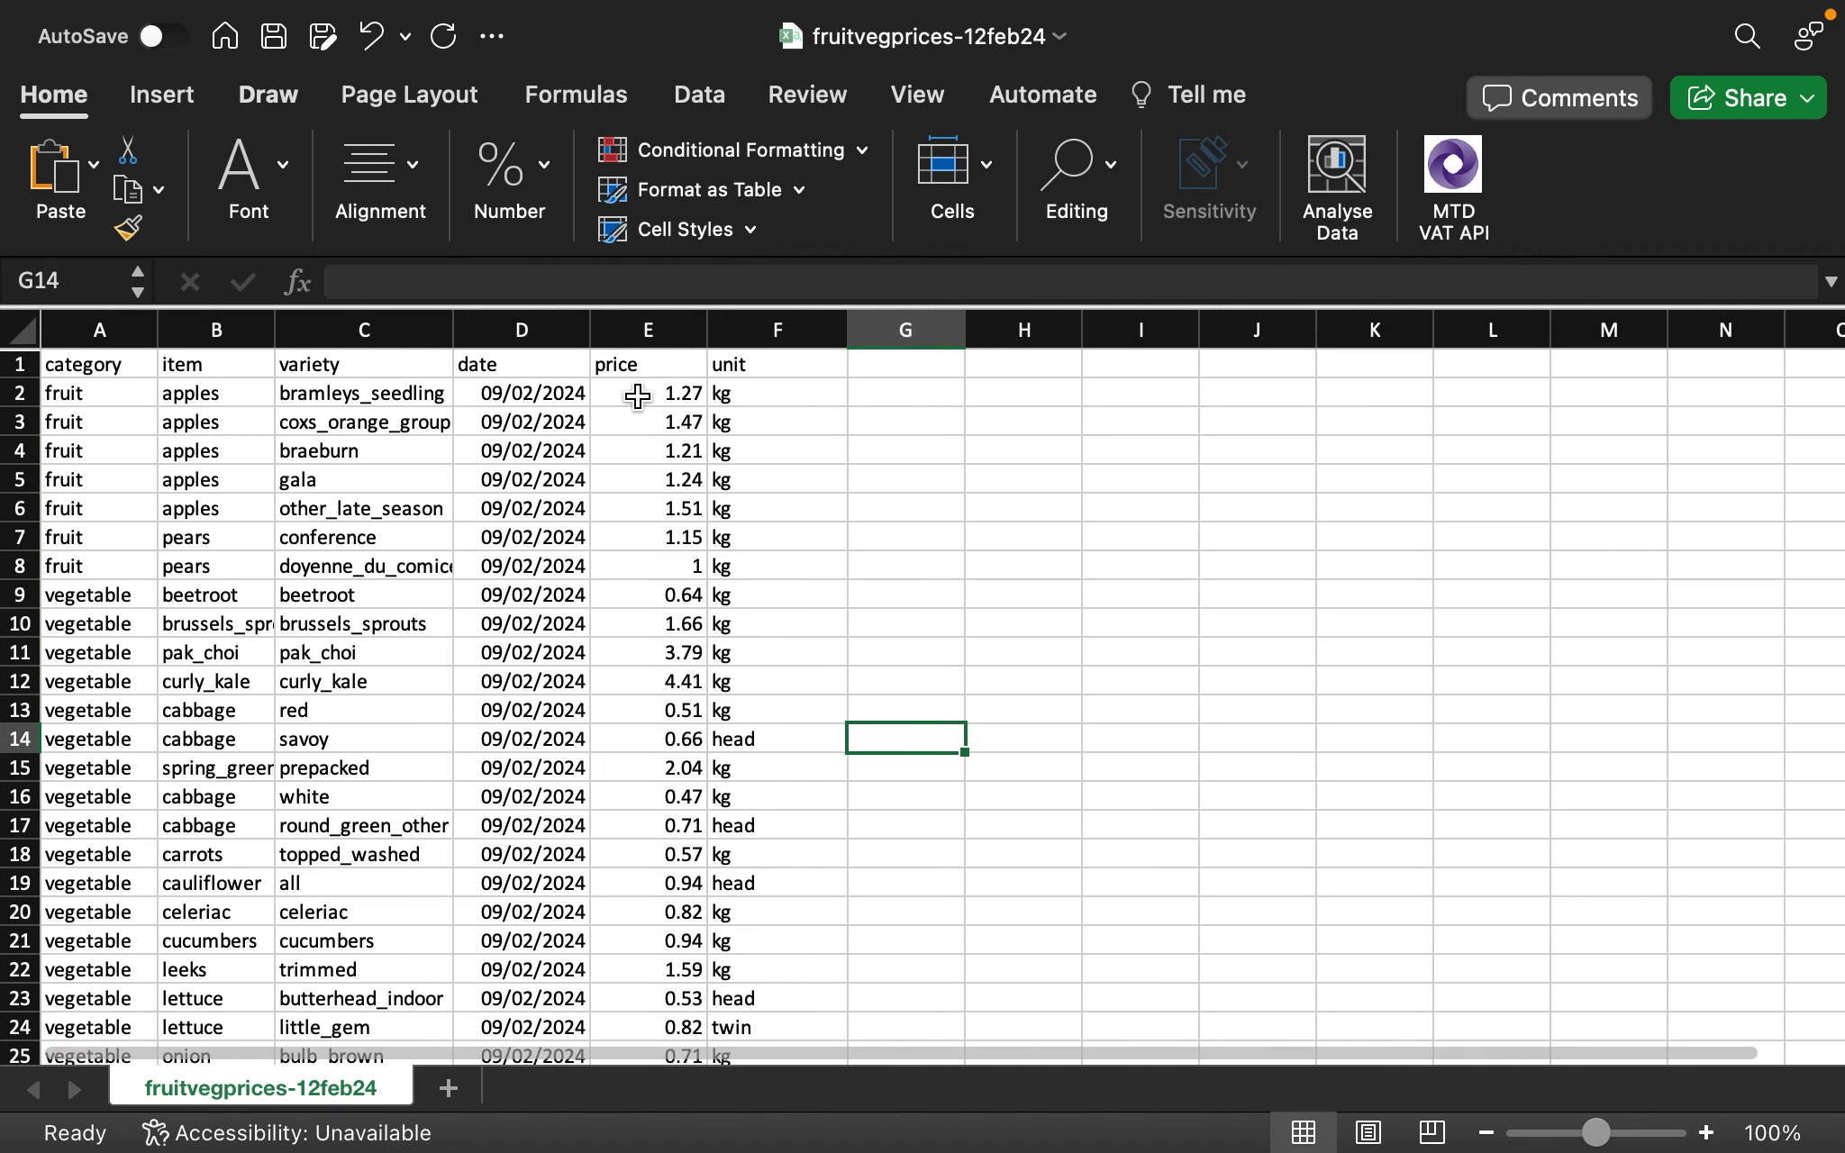
# Convert the data range $A$1:$F$13751 into a table with headers
pyautogui.moveTo(132, 335); pyautogui.dragTo(737, 356)
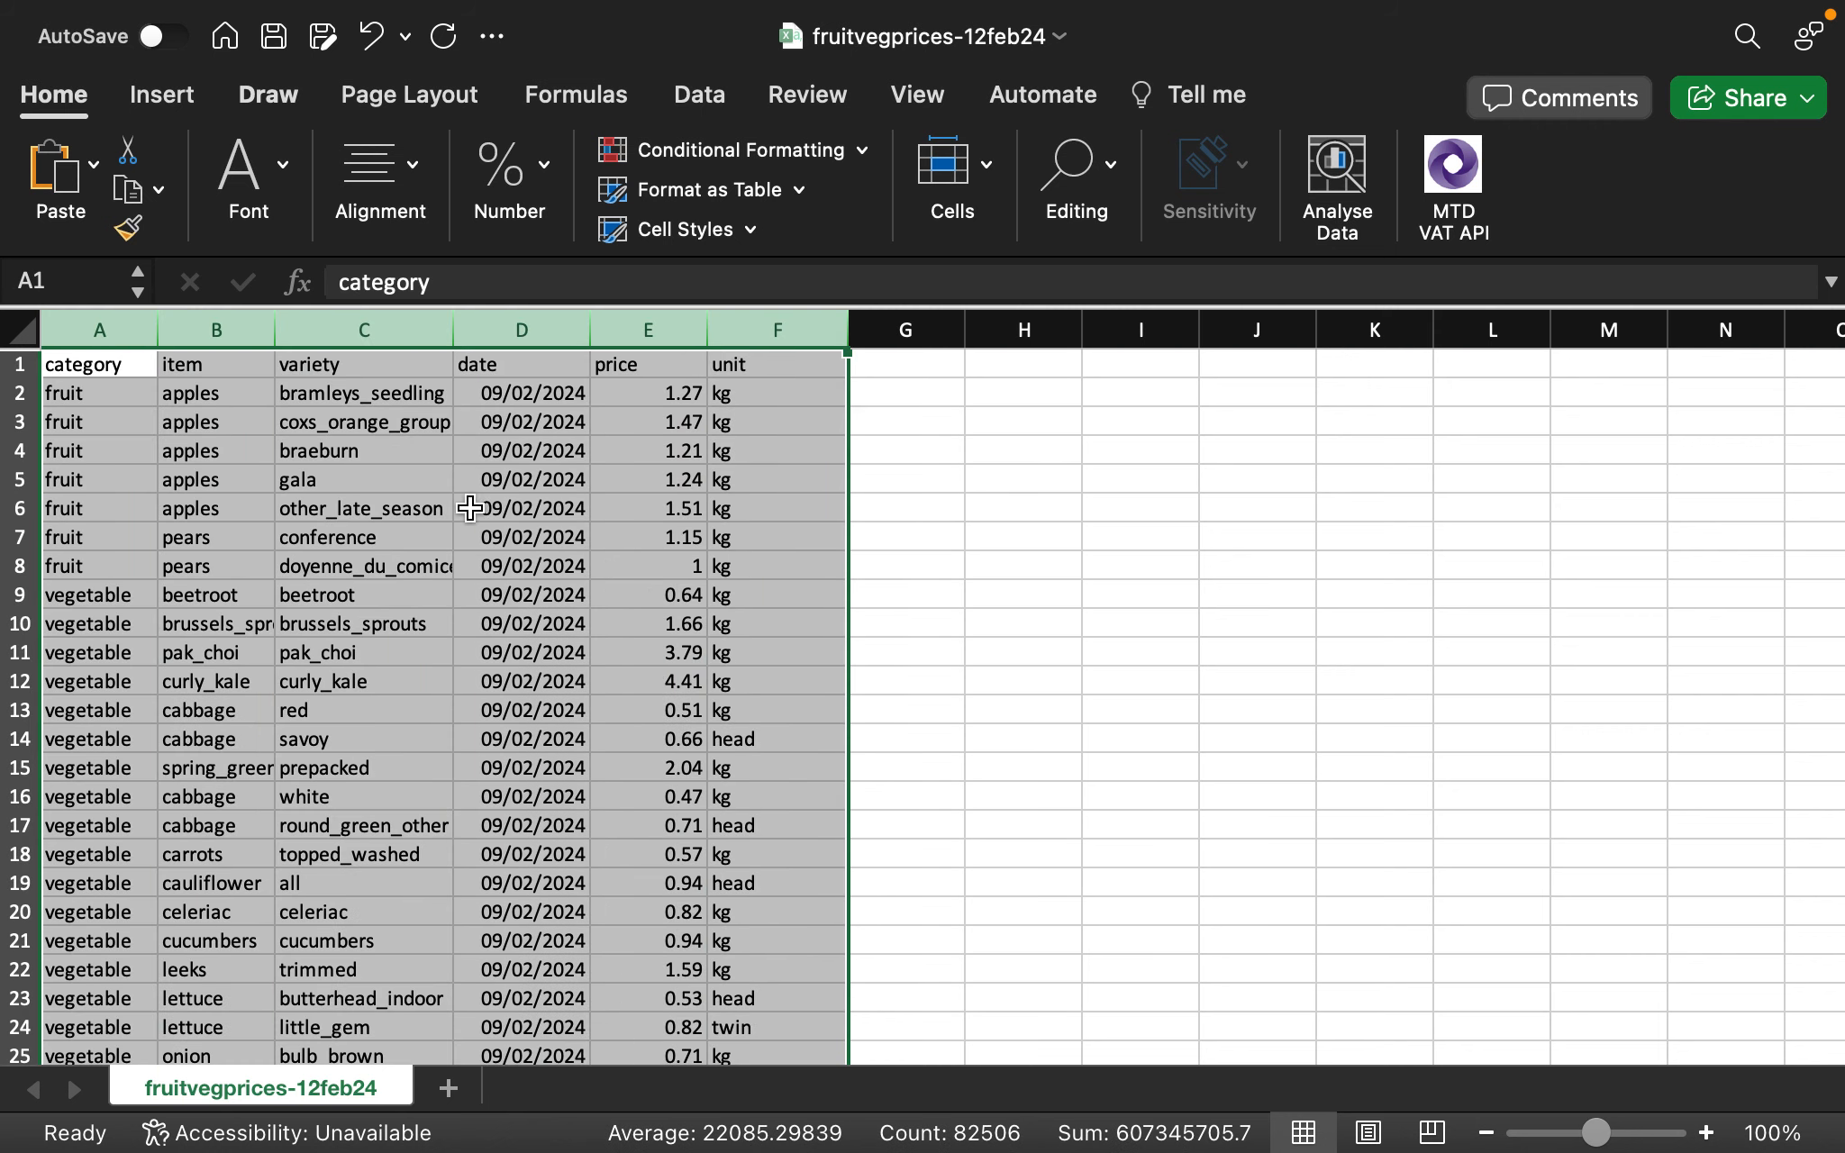
pyautogui.click(427, 526)
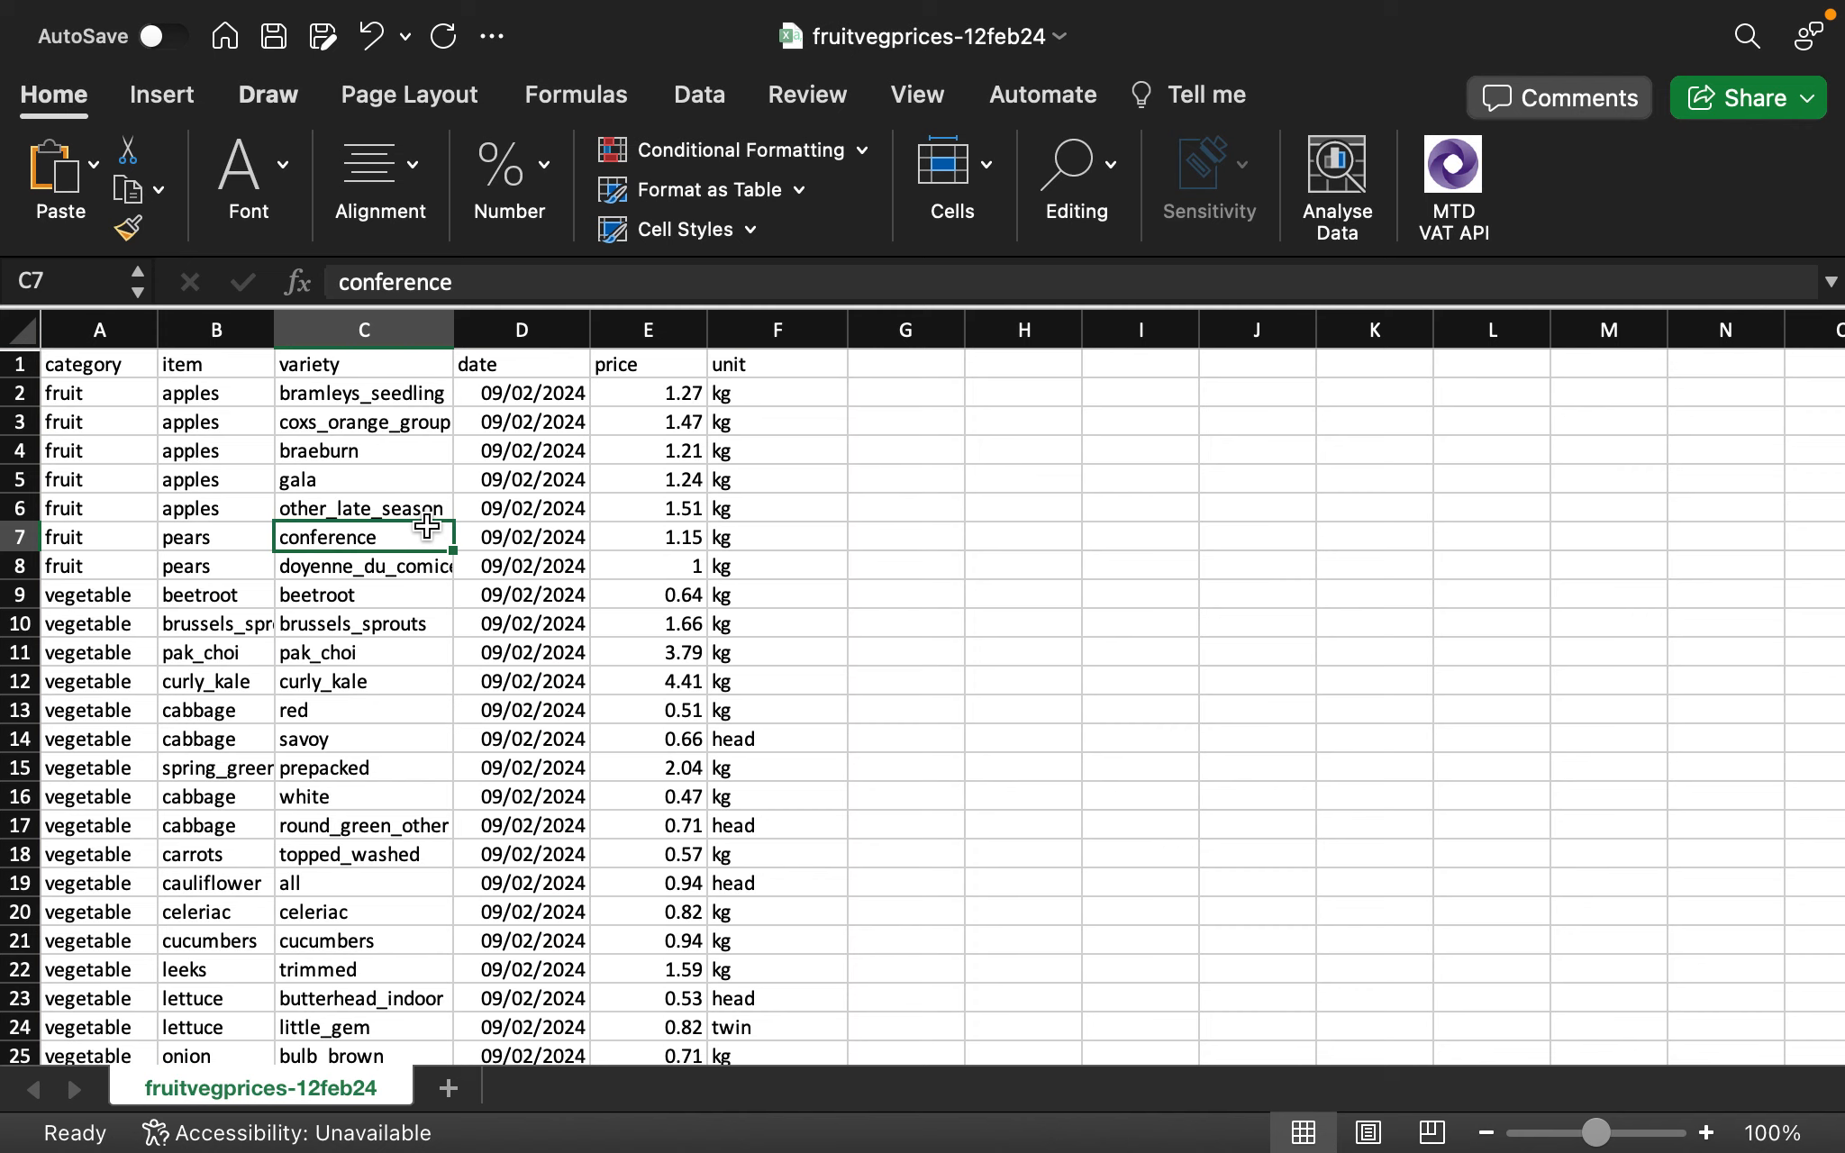
pyautogui.click(168, 99)
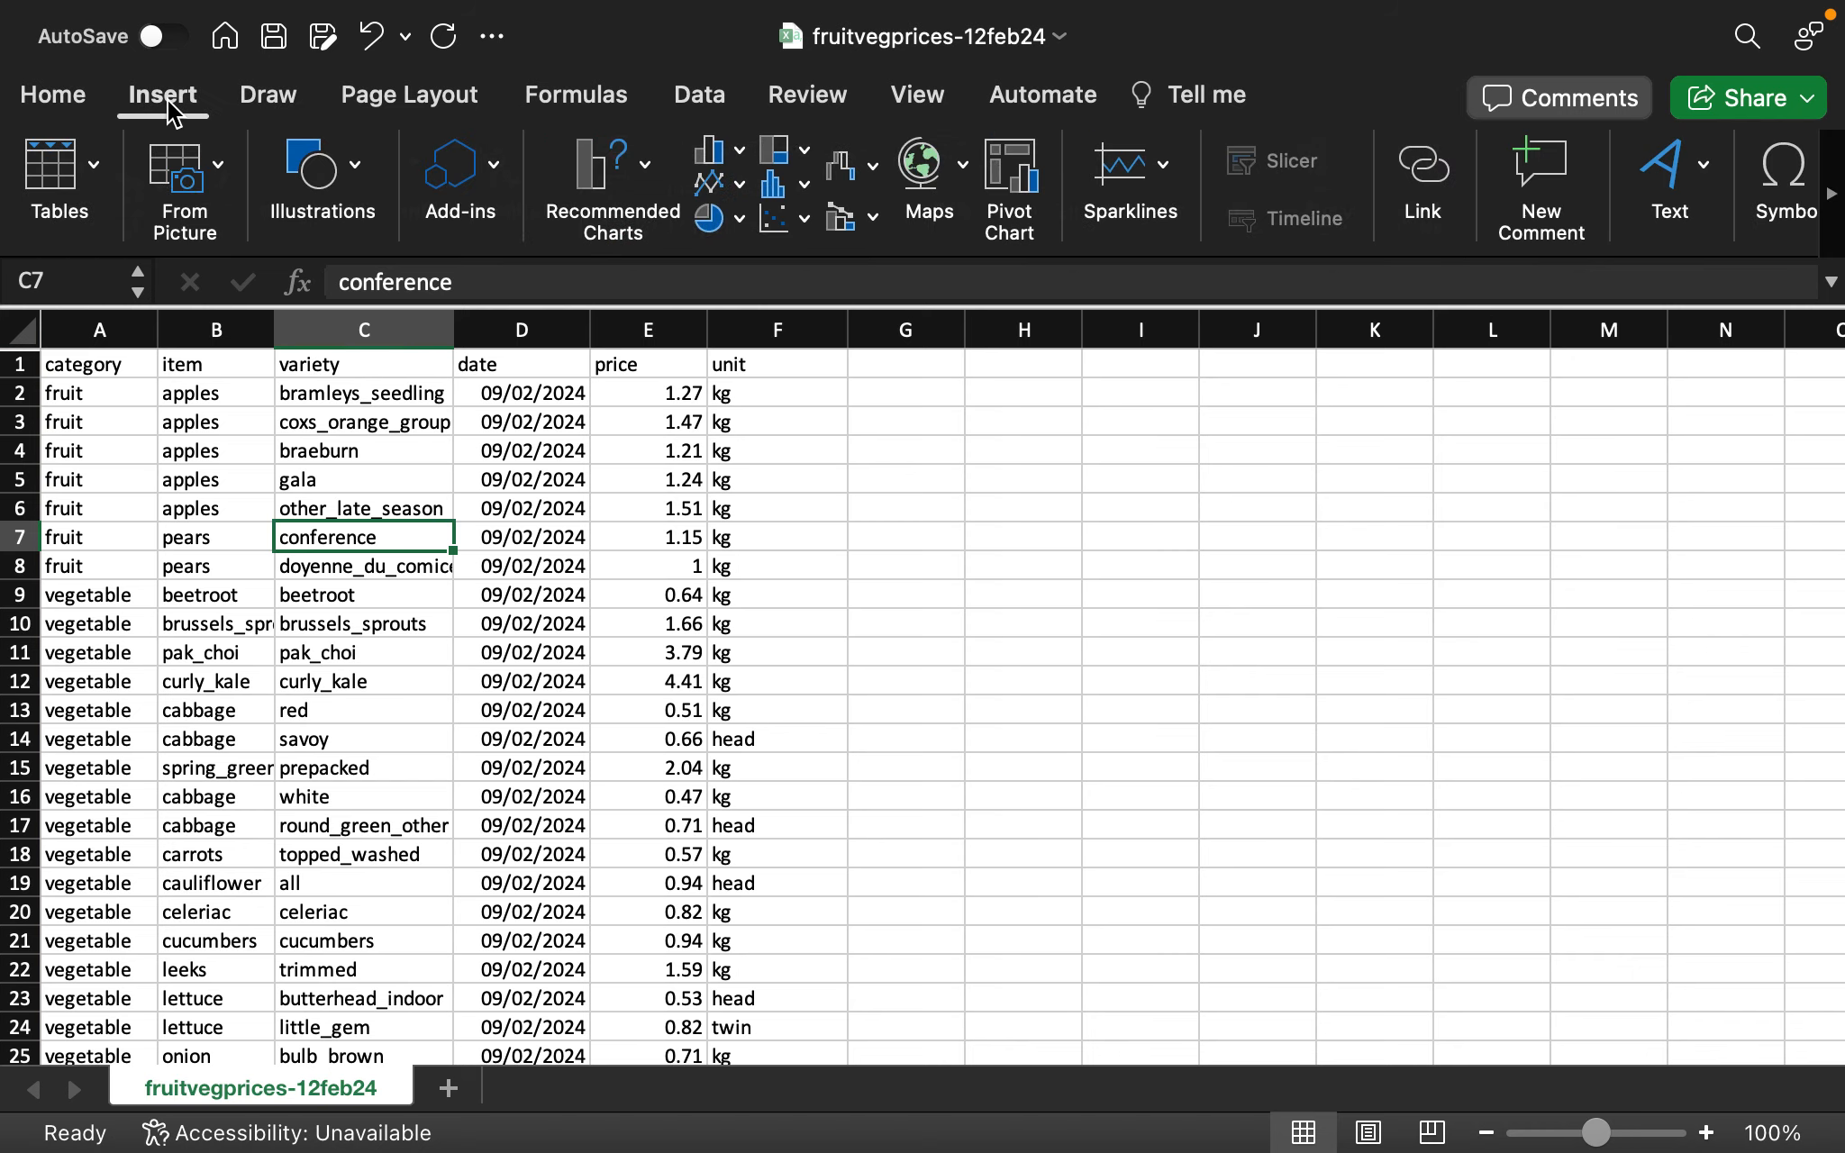
pyautogui.click(72, 185)
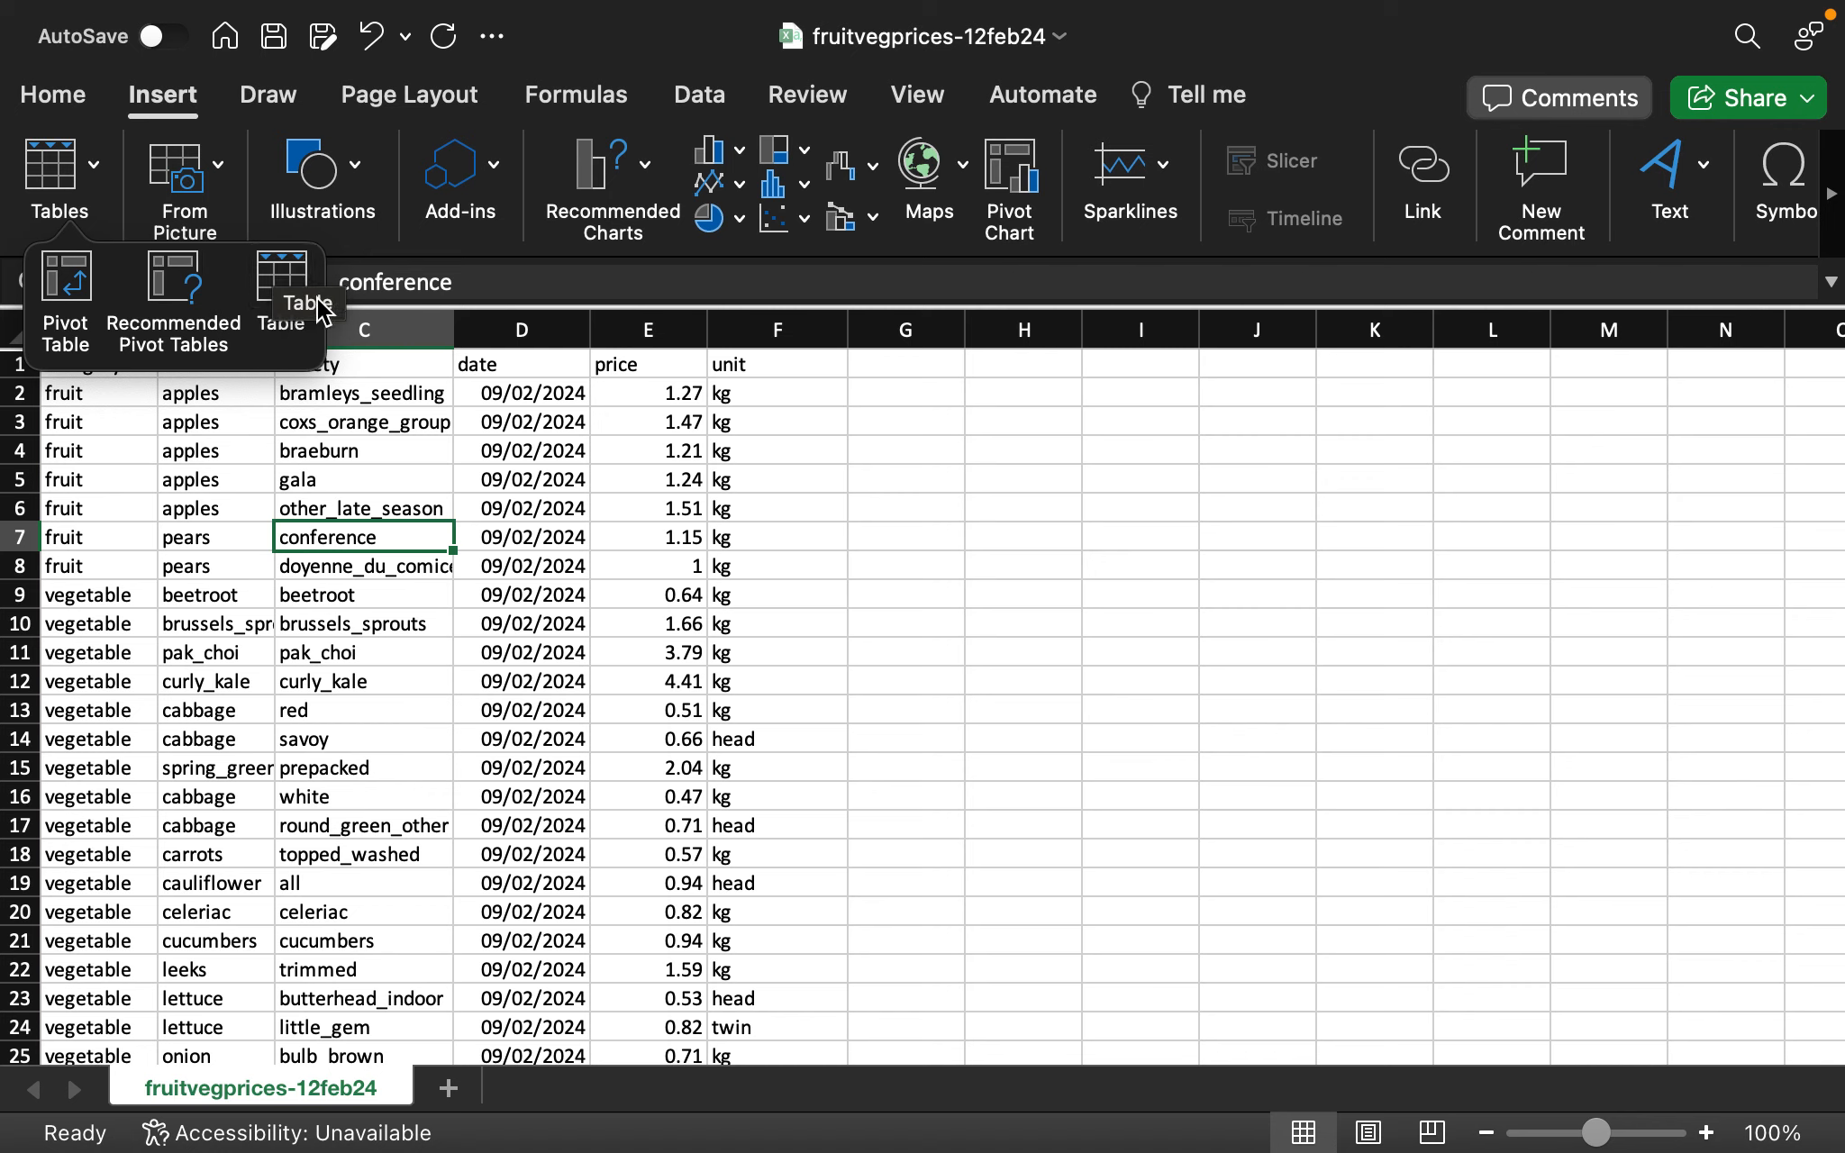
pyautogui.click(275, 272)
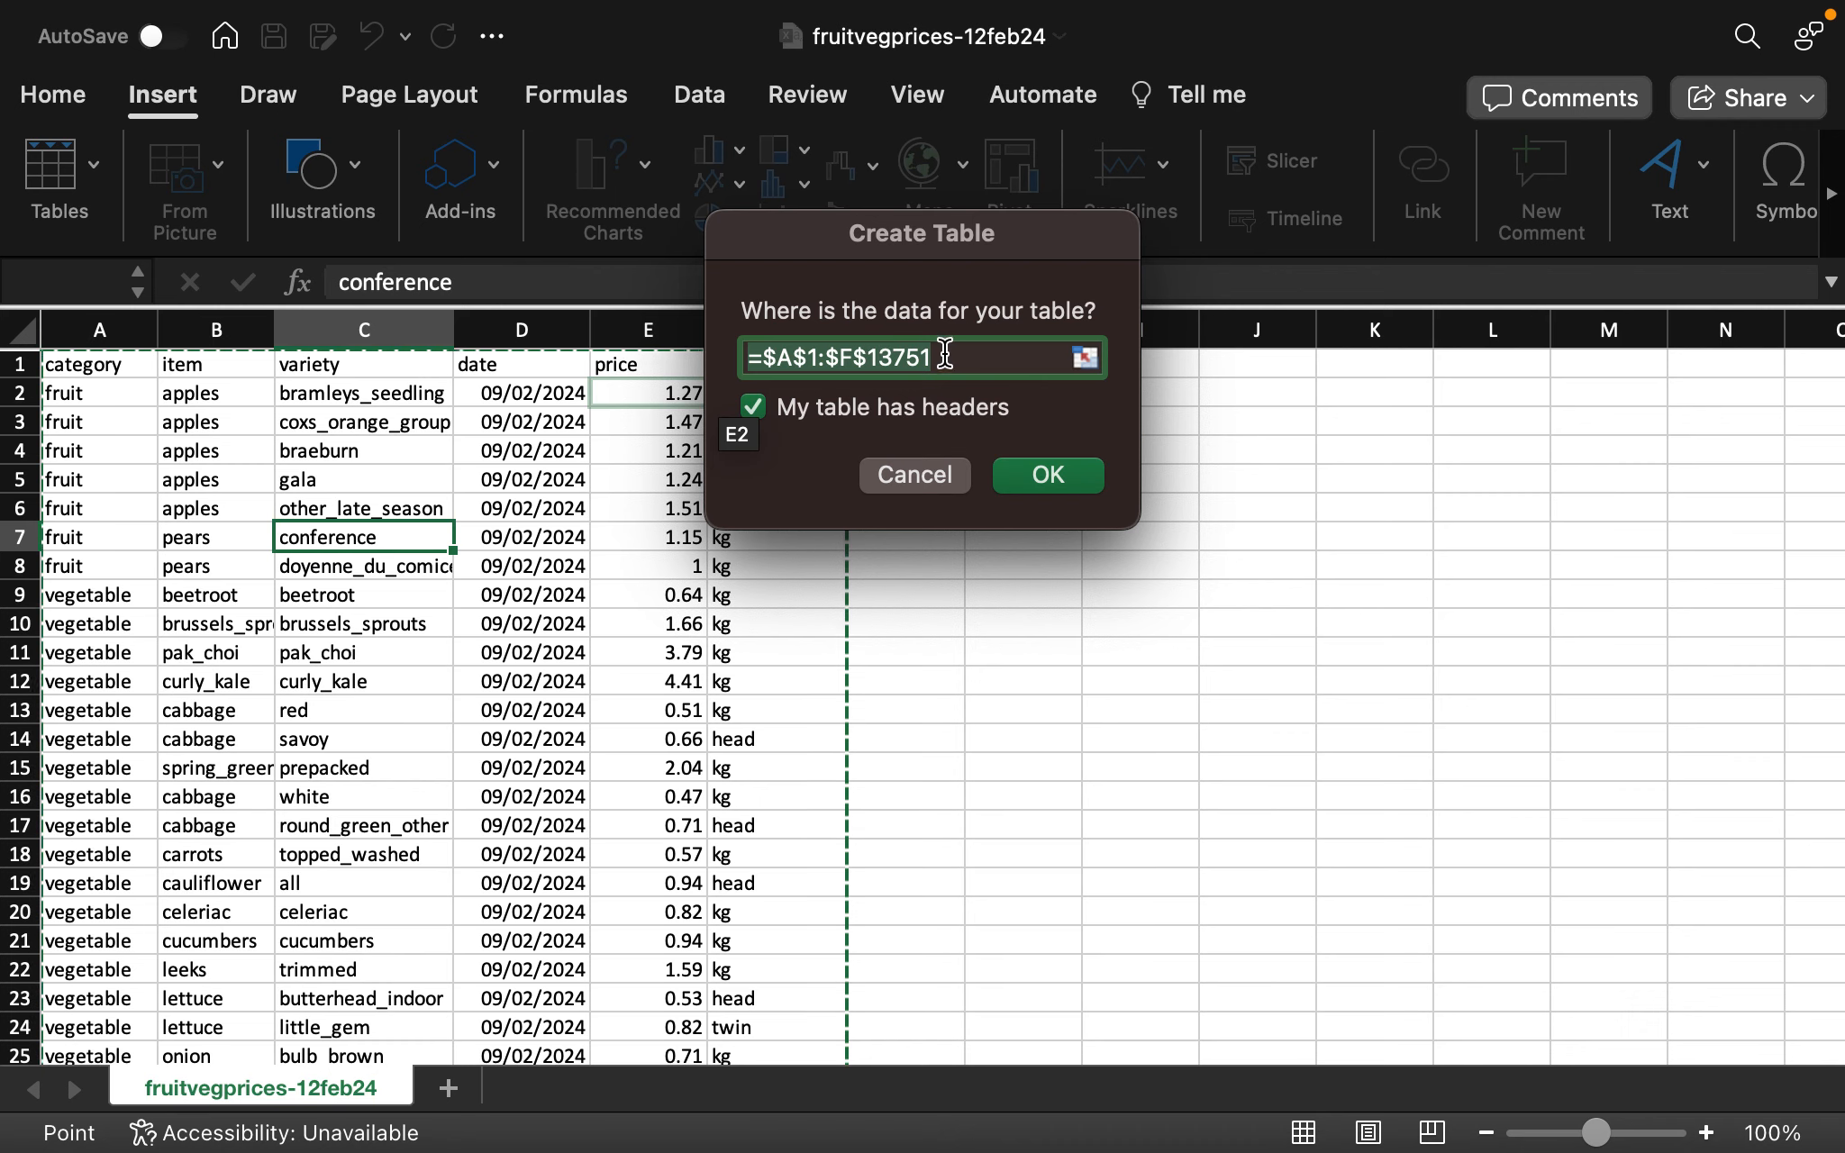
pyautogui.click(1043, 471)
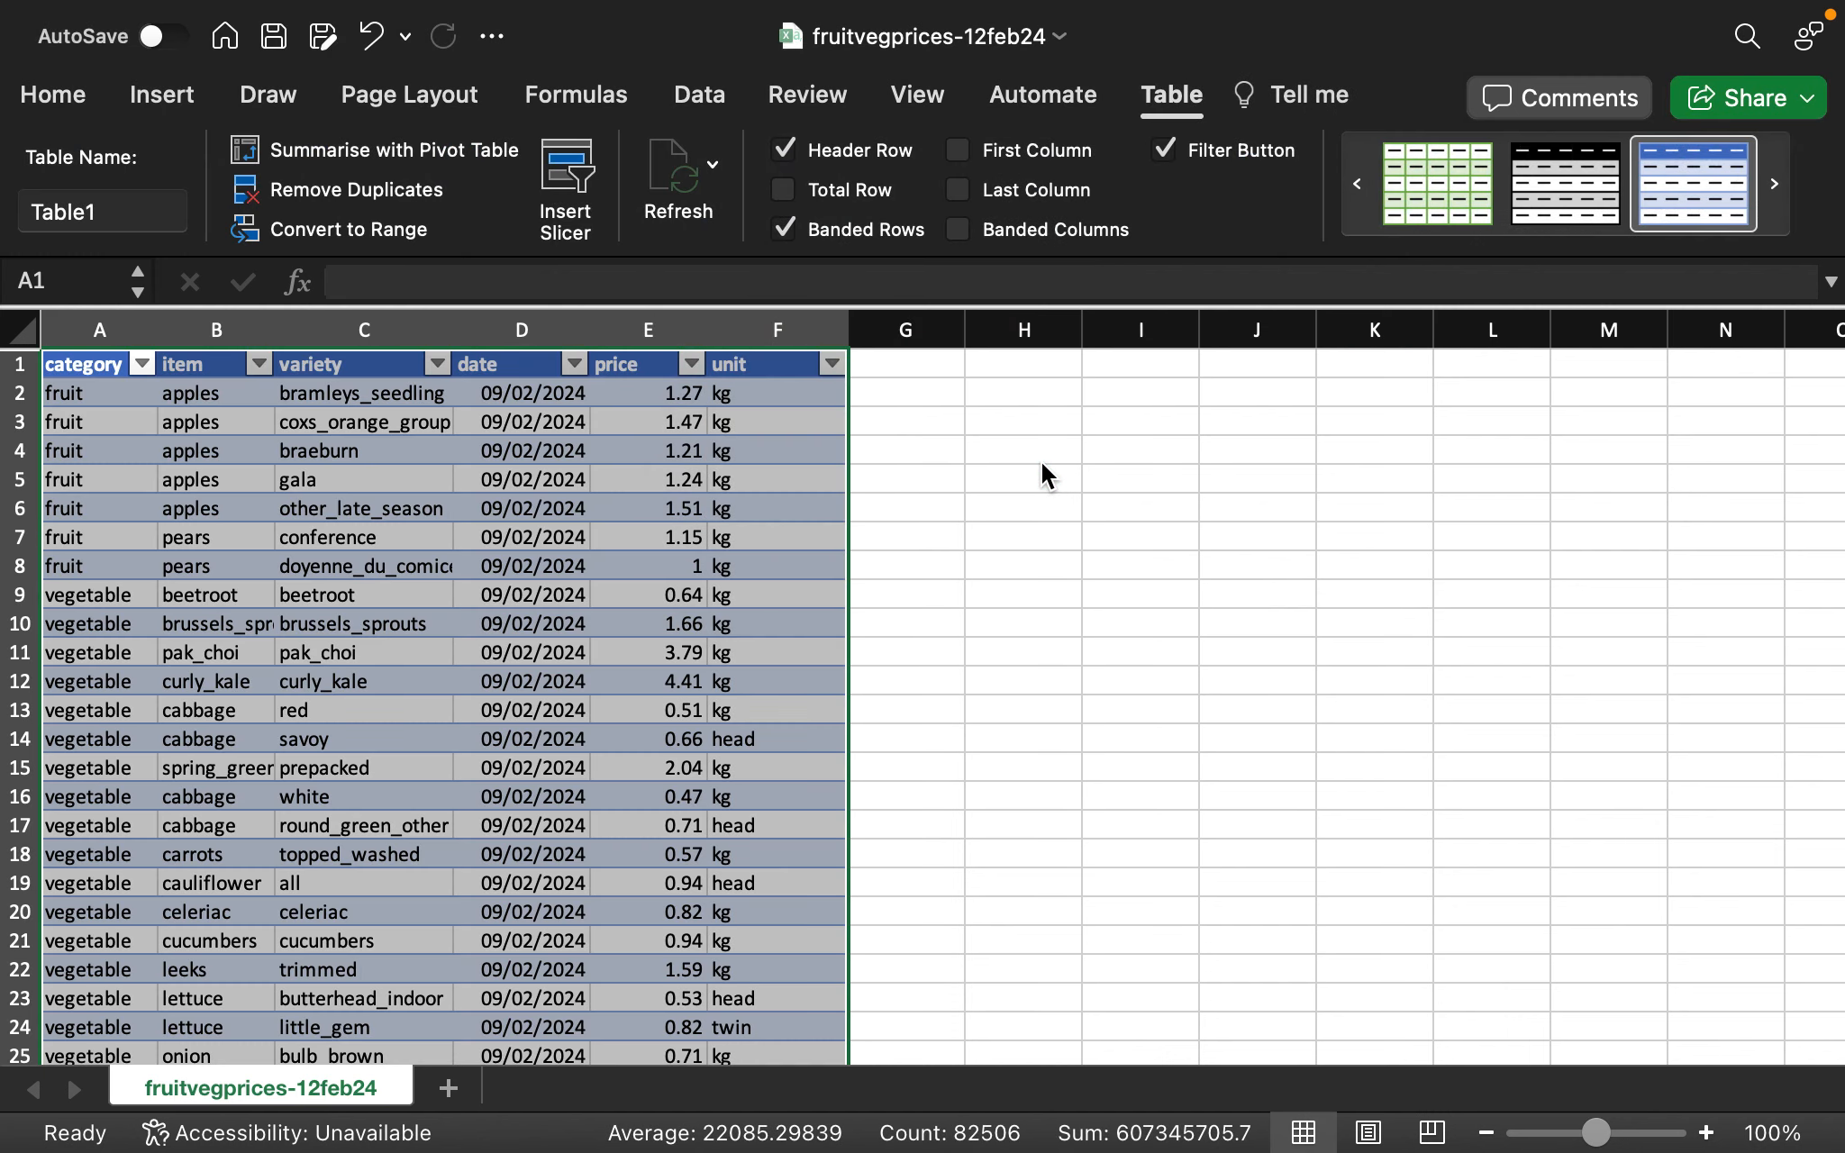
pyautogui.click(756, 442)
pyautogui.click(886, 533)
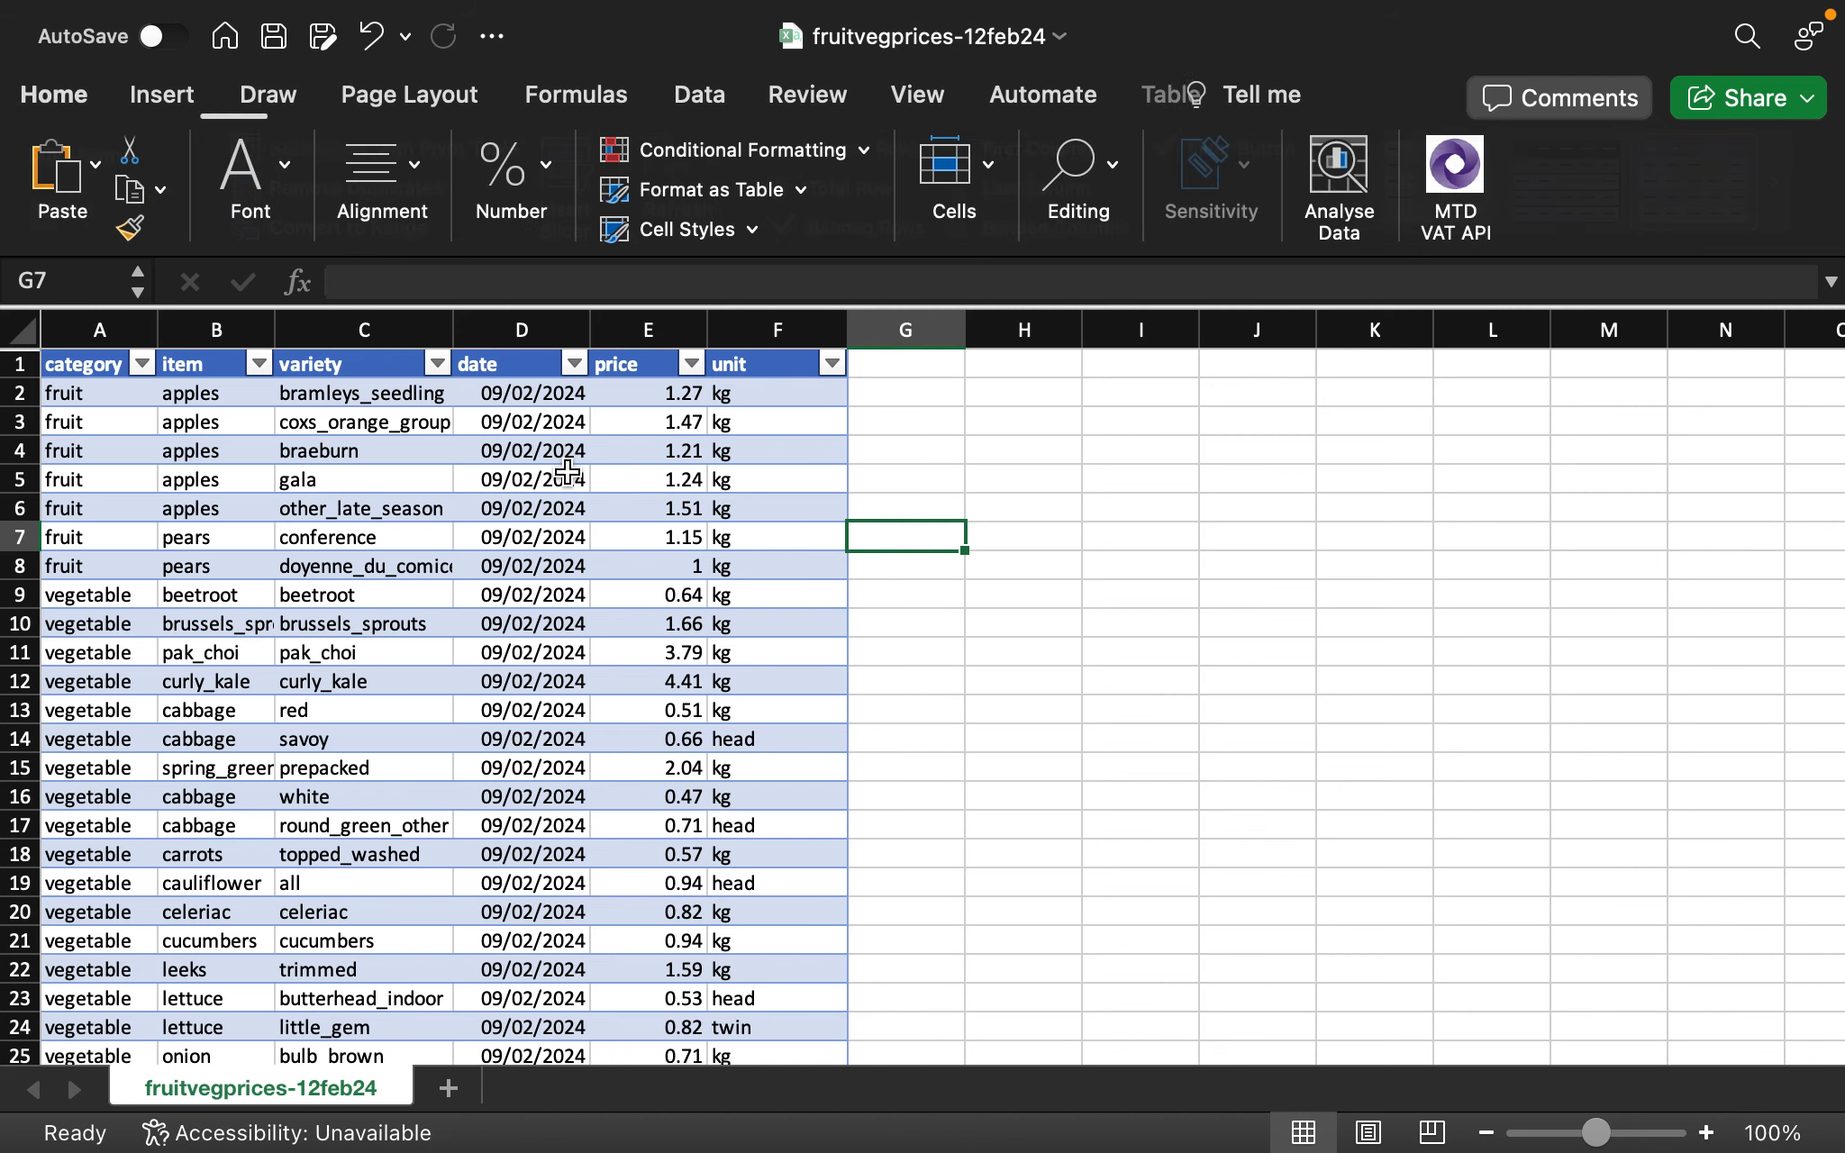
pyautogui.scroll(-1, 196, 465)
pyautogui.scroll(1, 185, 450)
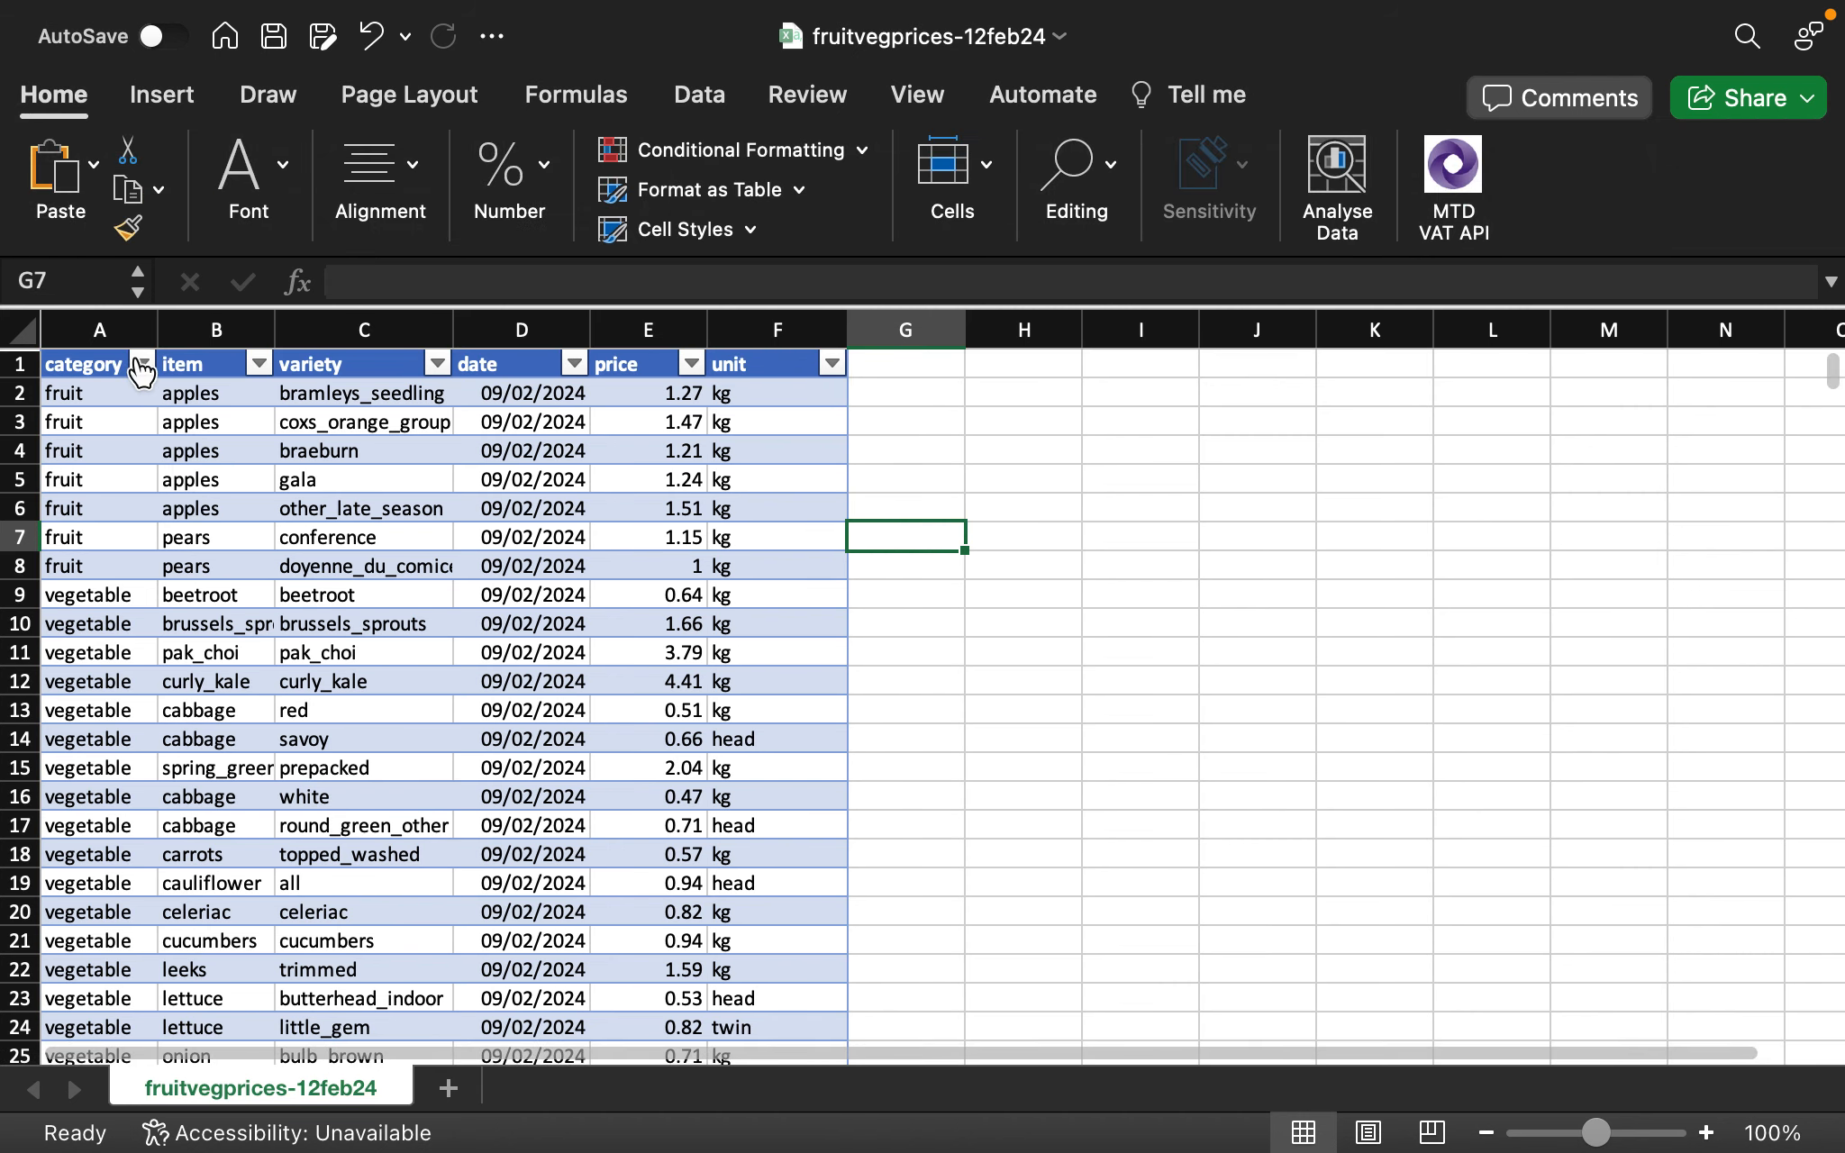
# Sort the table by category in ascending order, and switch it to descending order
pyautogui.click(143, 364)
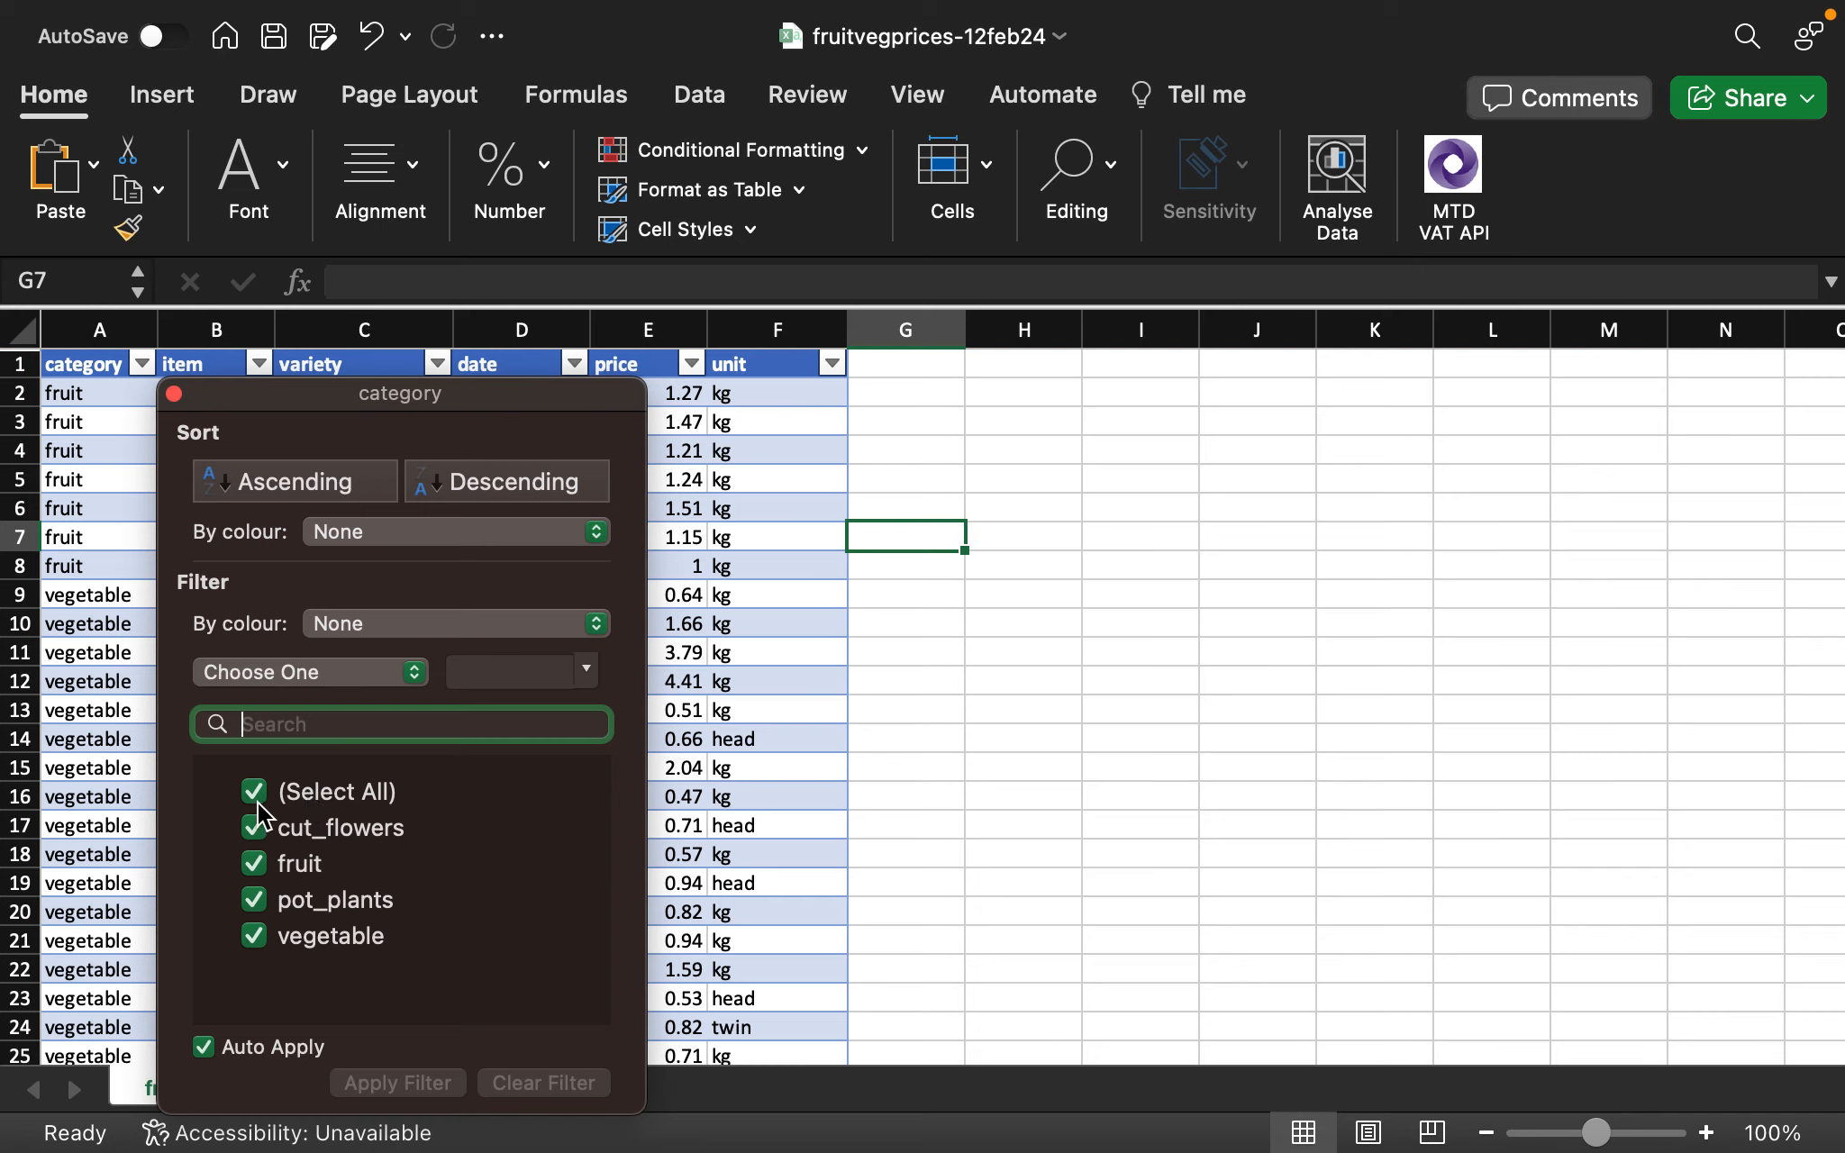
pyautogui.press('Tab')
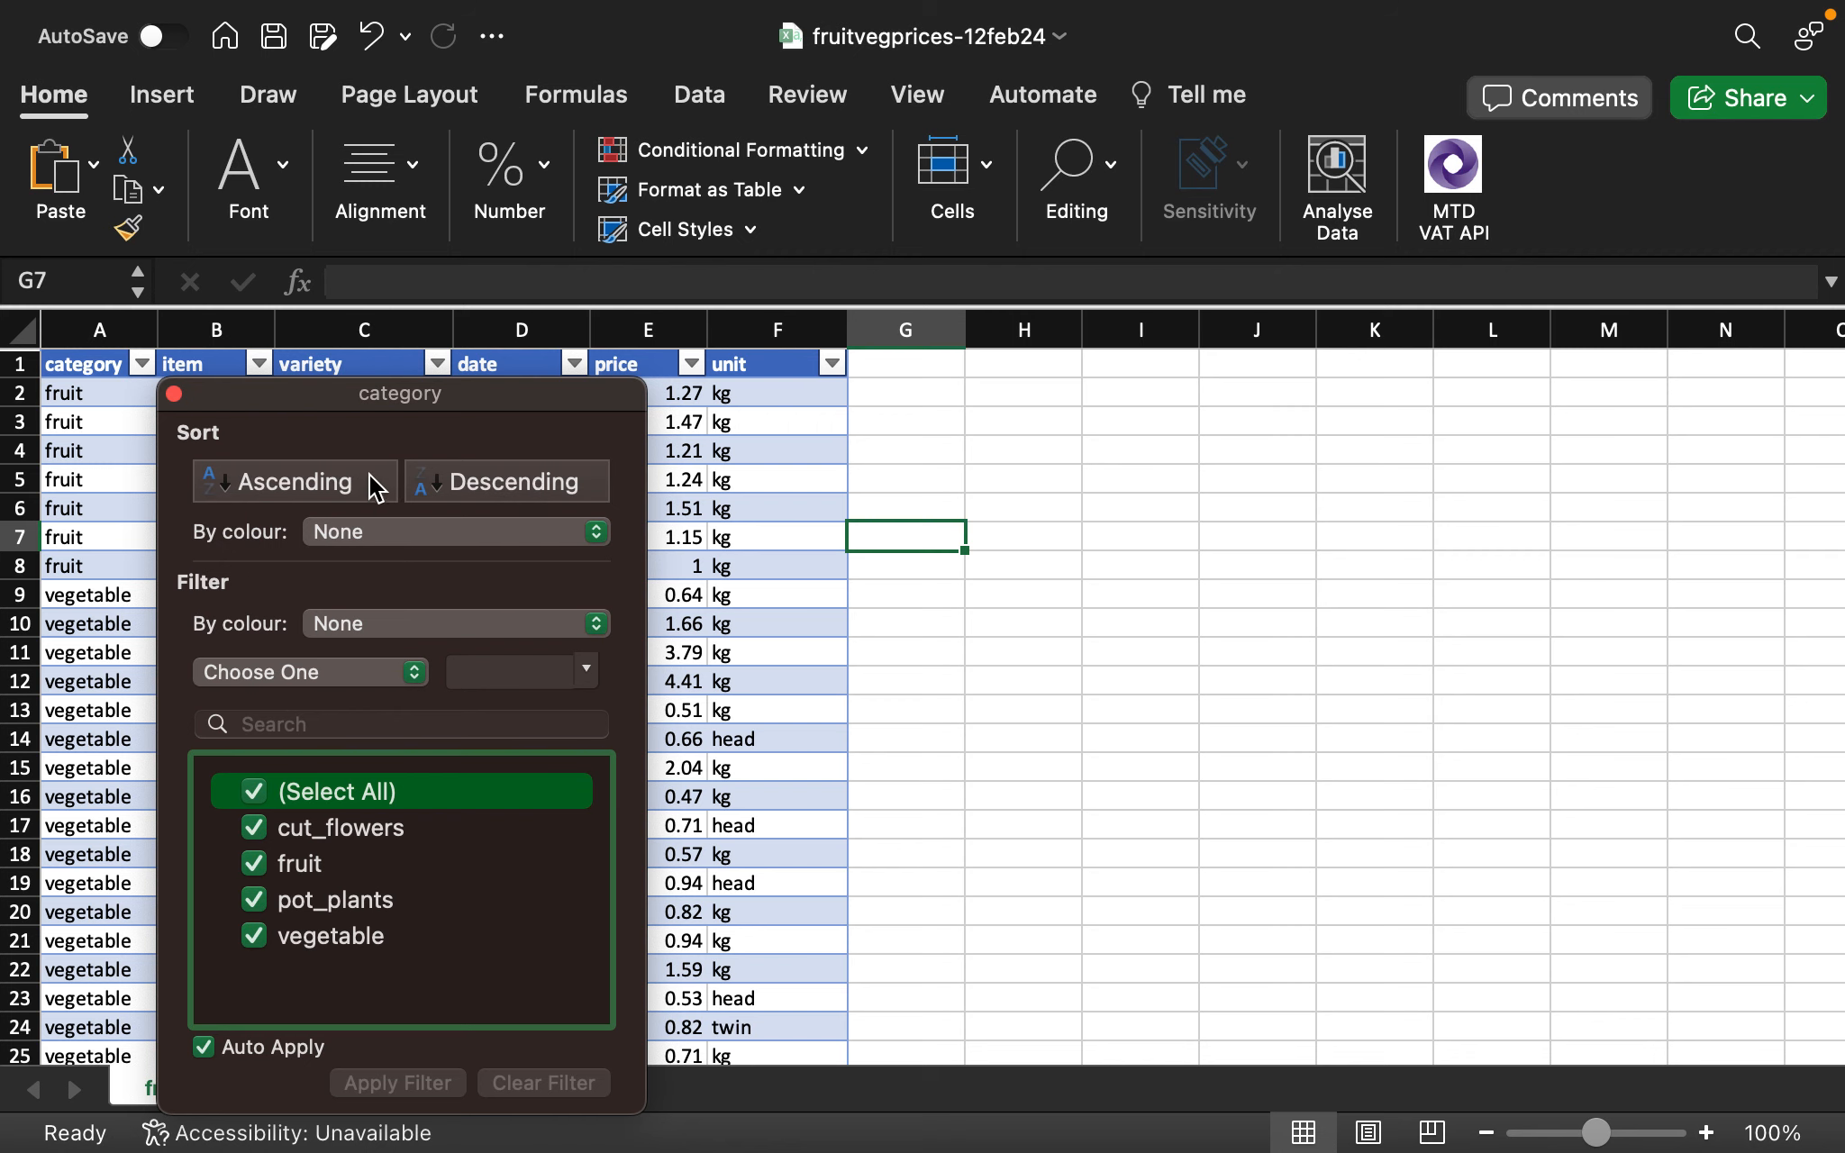
pyautogui.click(343, 464)
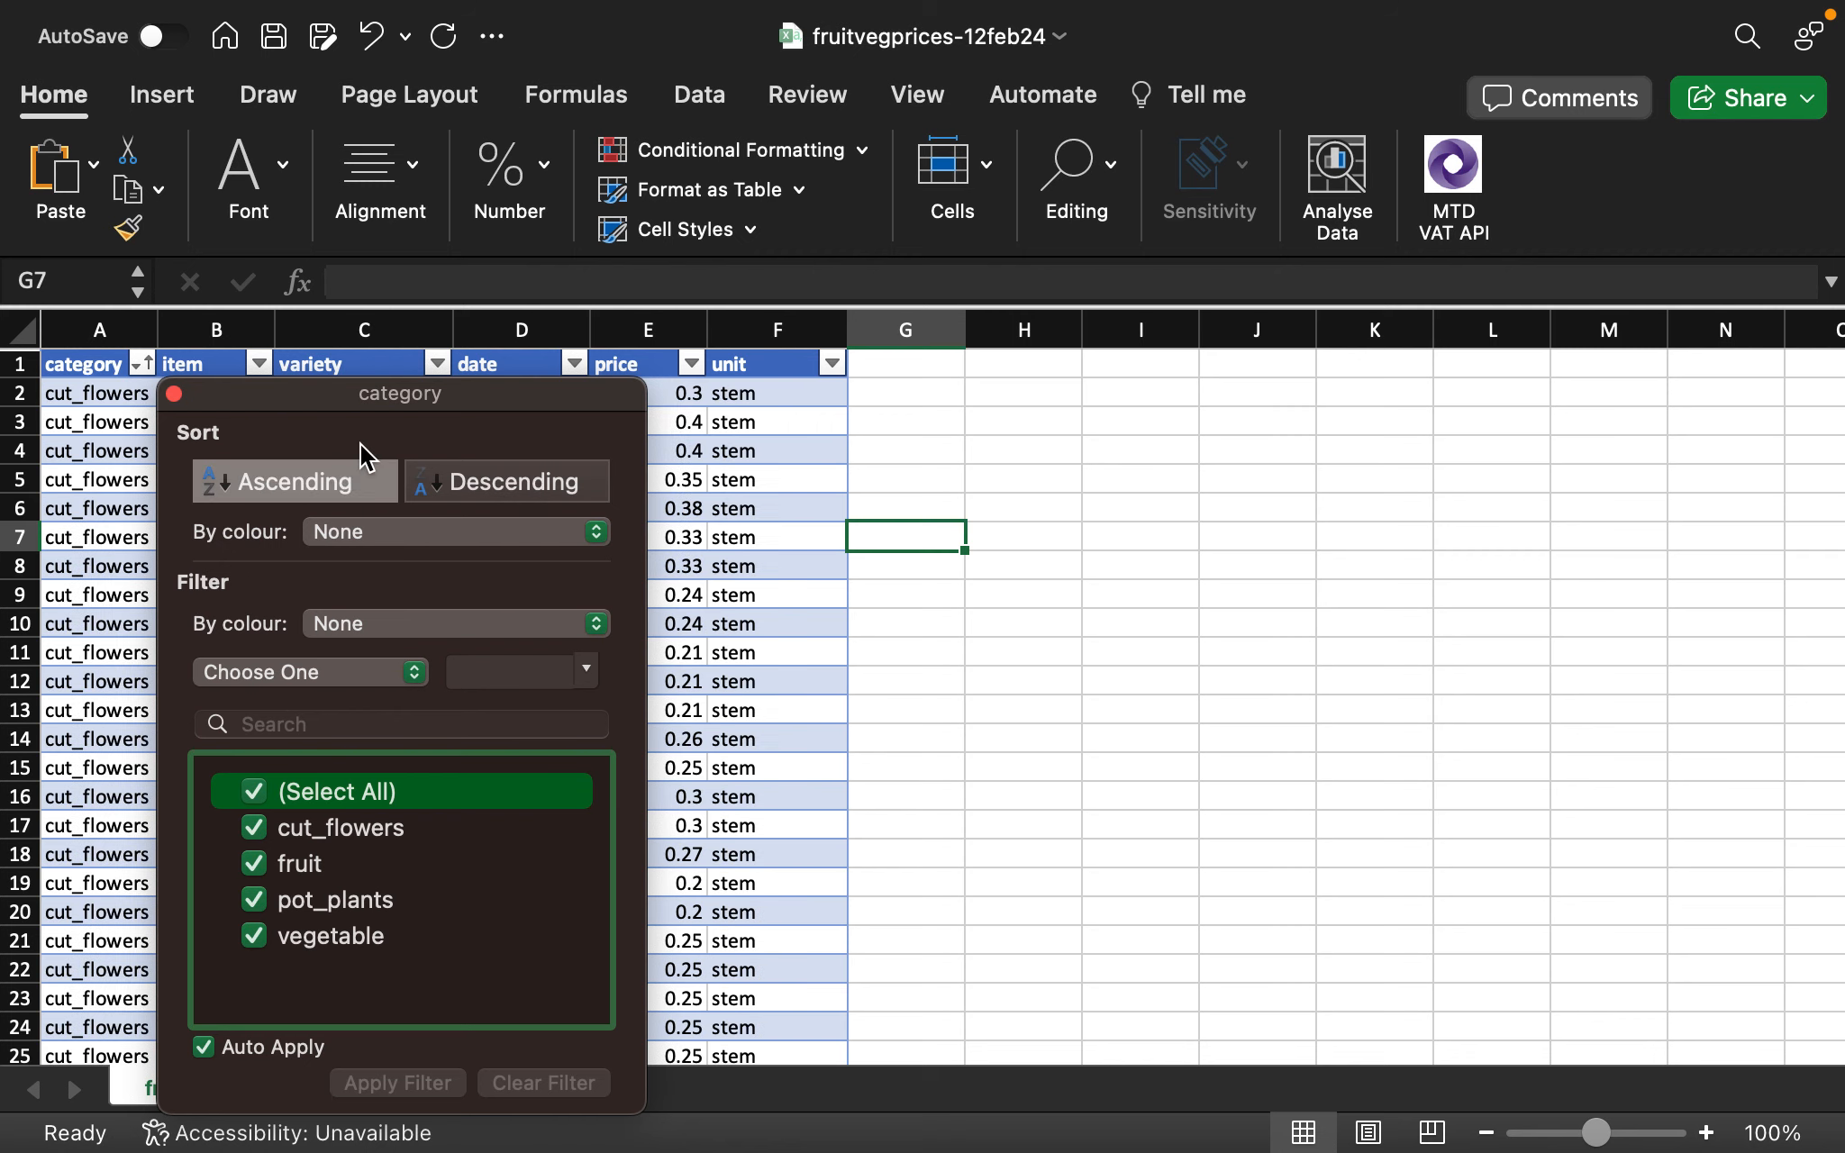
pyautogui.moveTo(369, 380); pyautogui.dragTo(1033, 353)
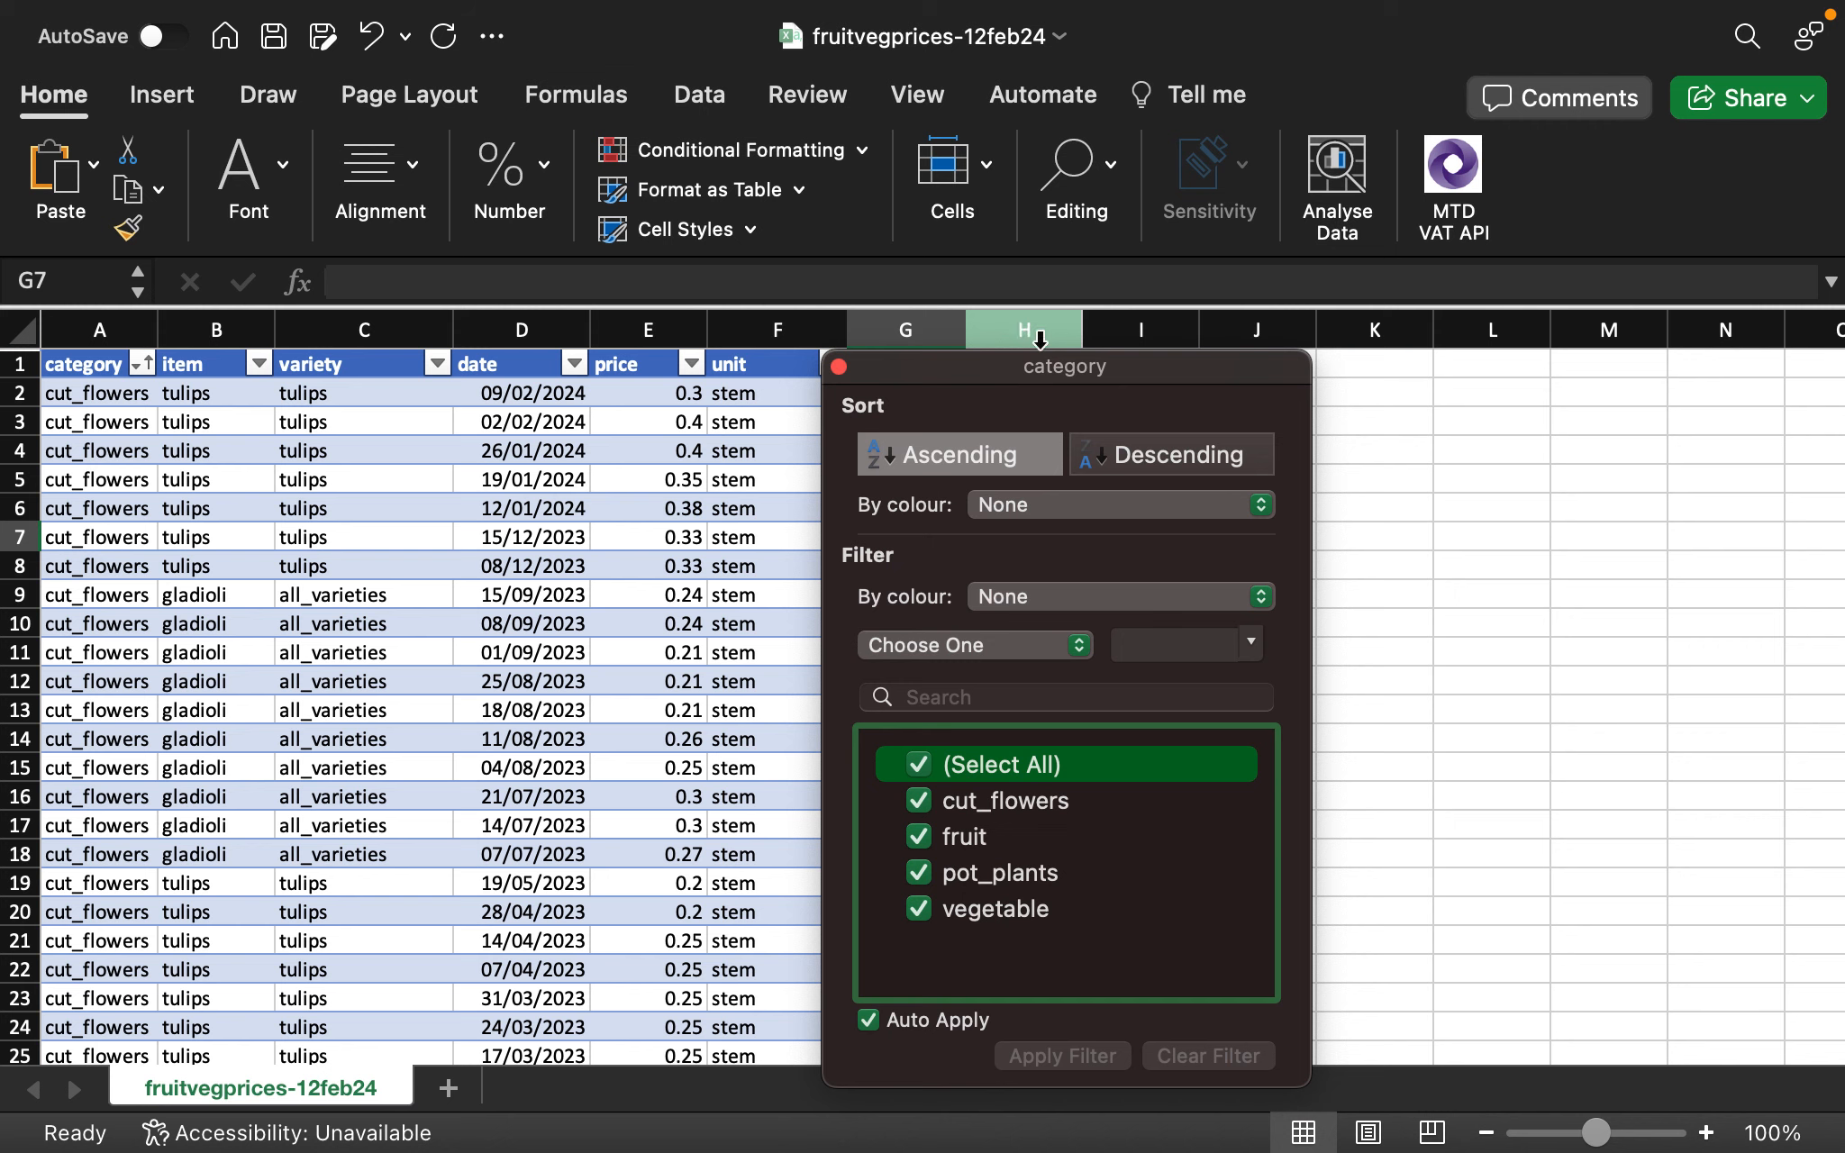
pyautogui.click(1159, 461)
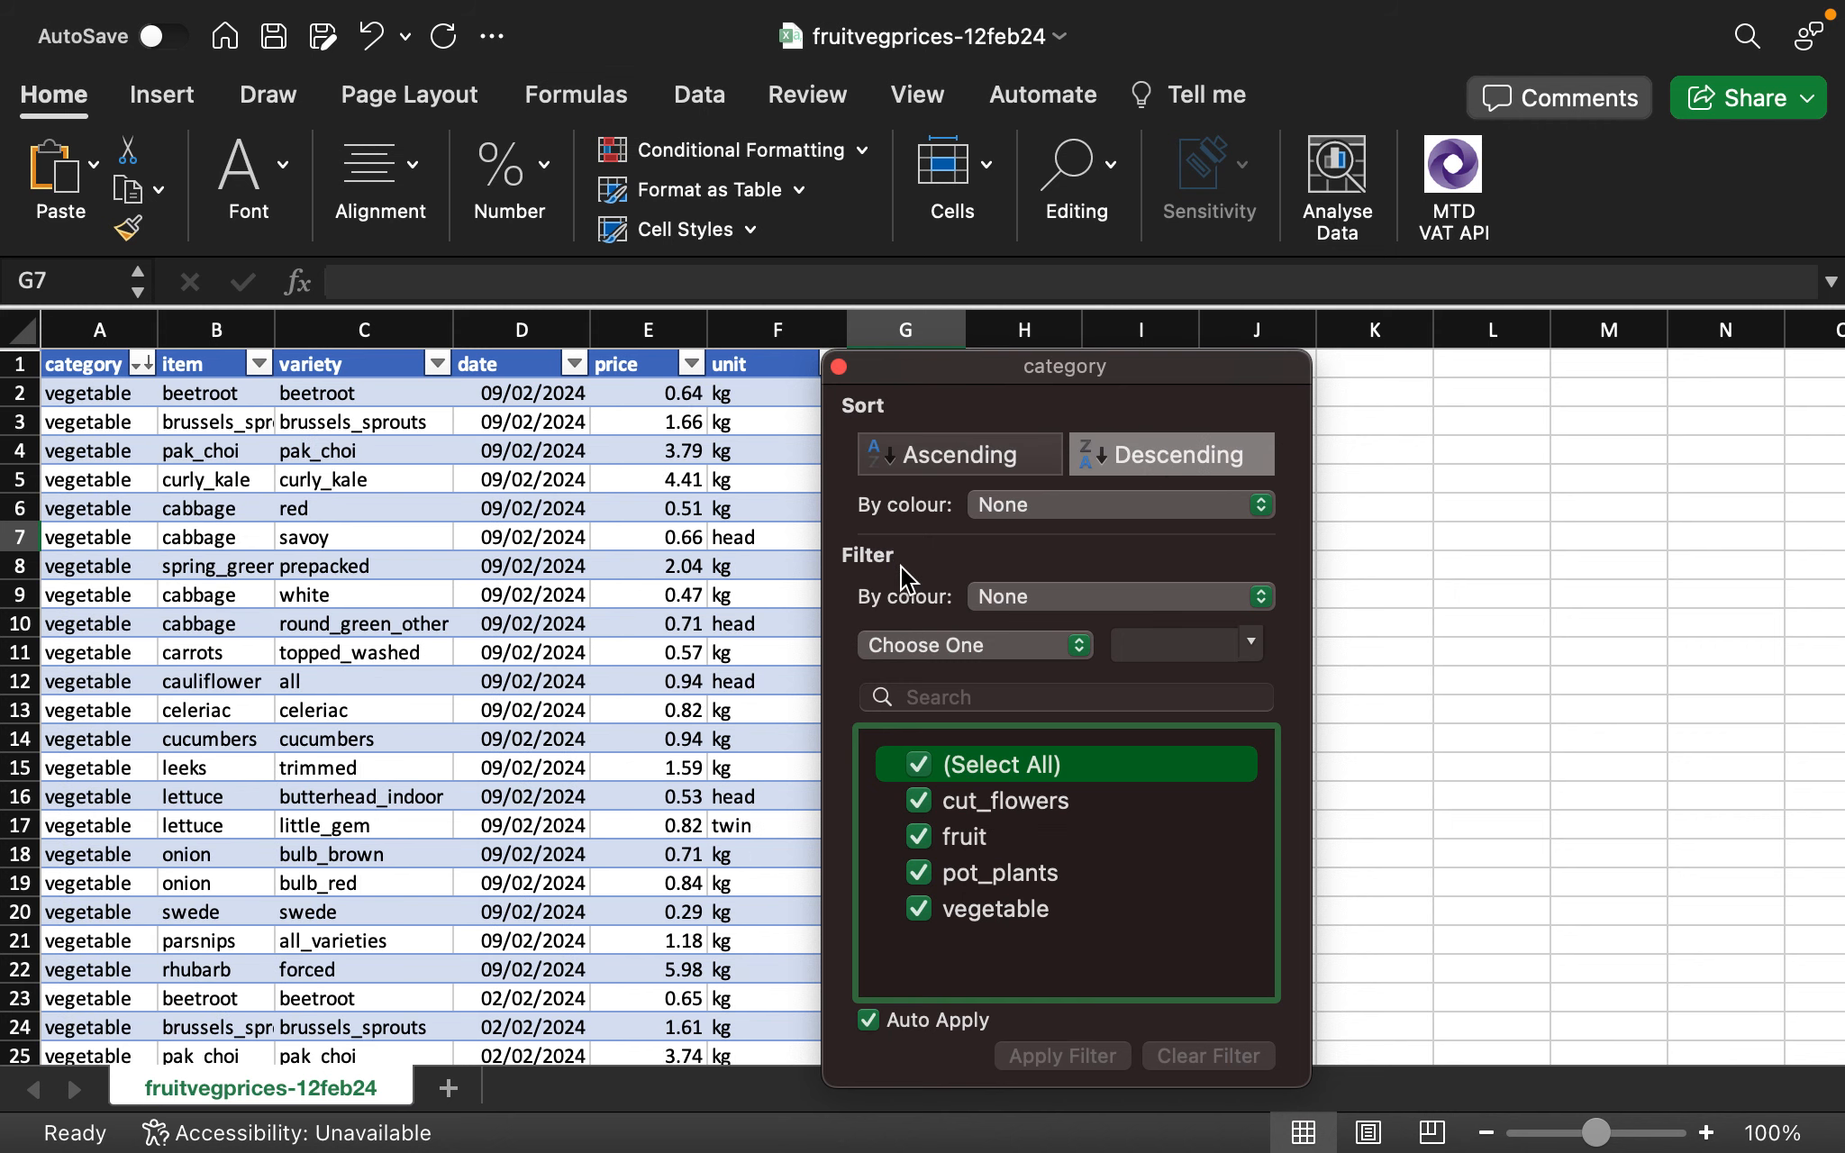
pyautogui.click(651, 353)
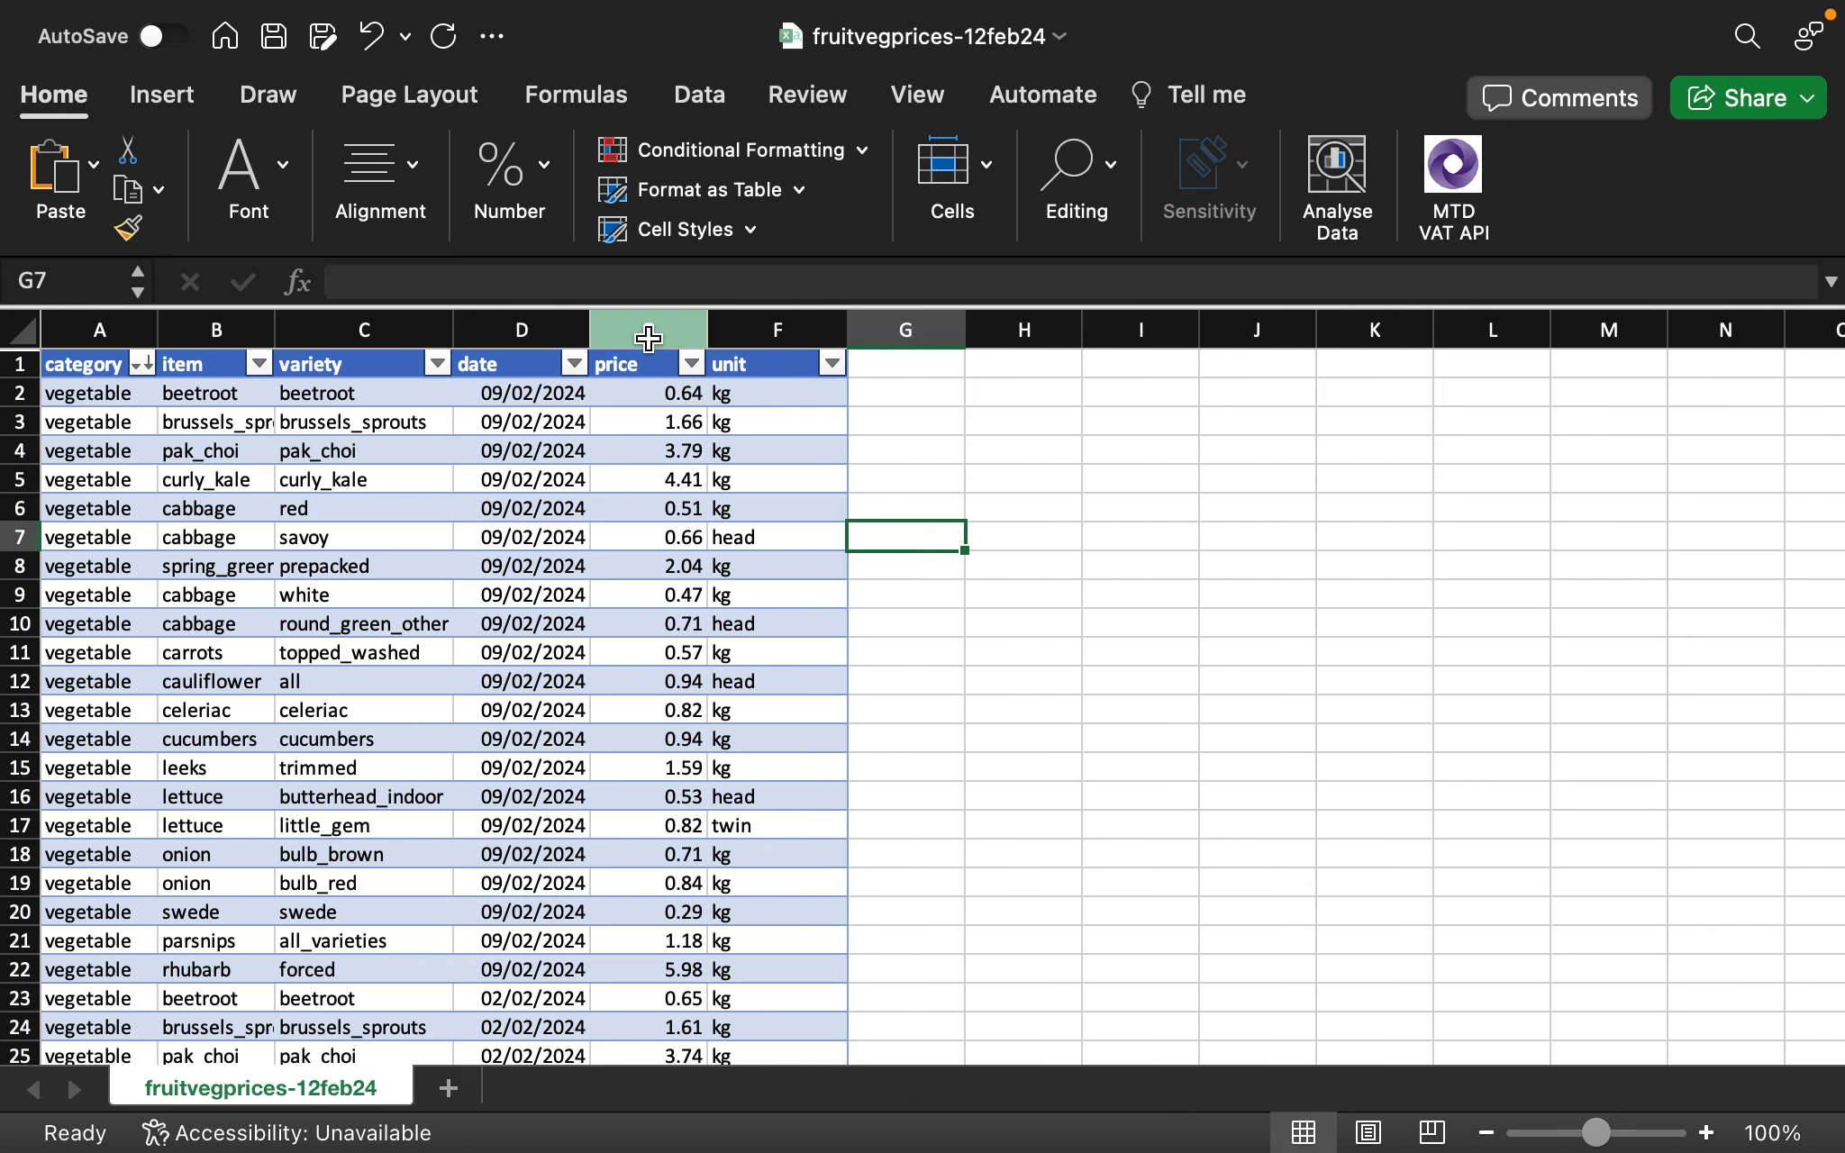
# Sort the table by price, first in ascending order and finally in descending order
pyautogui.click(647, 334)
pyautogui.click(692, 365)
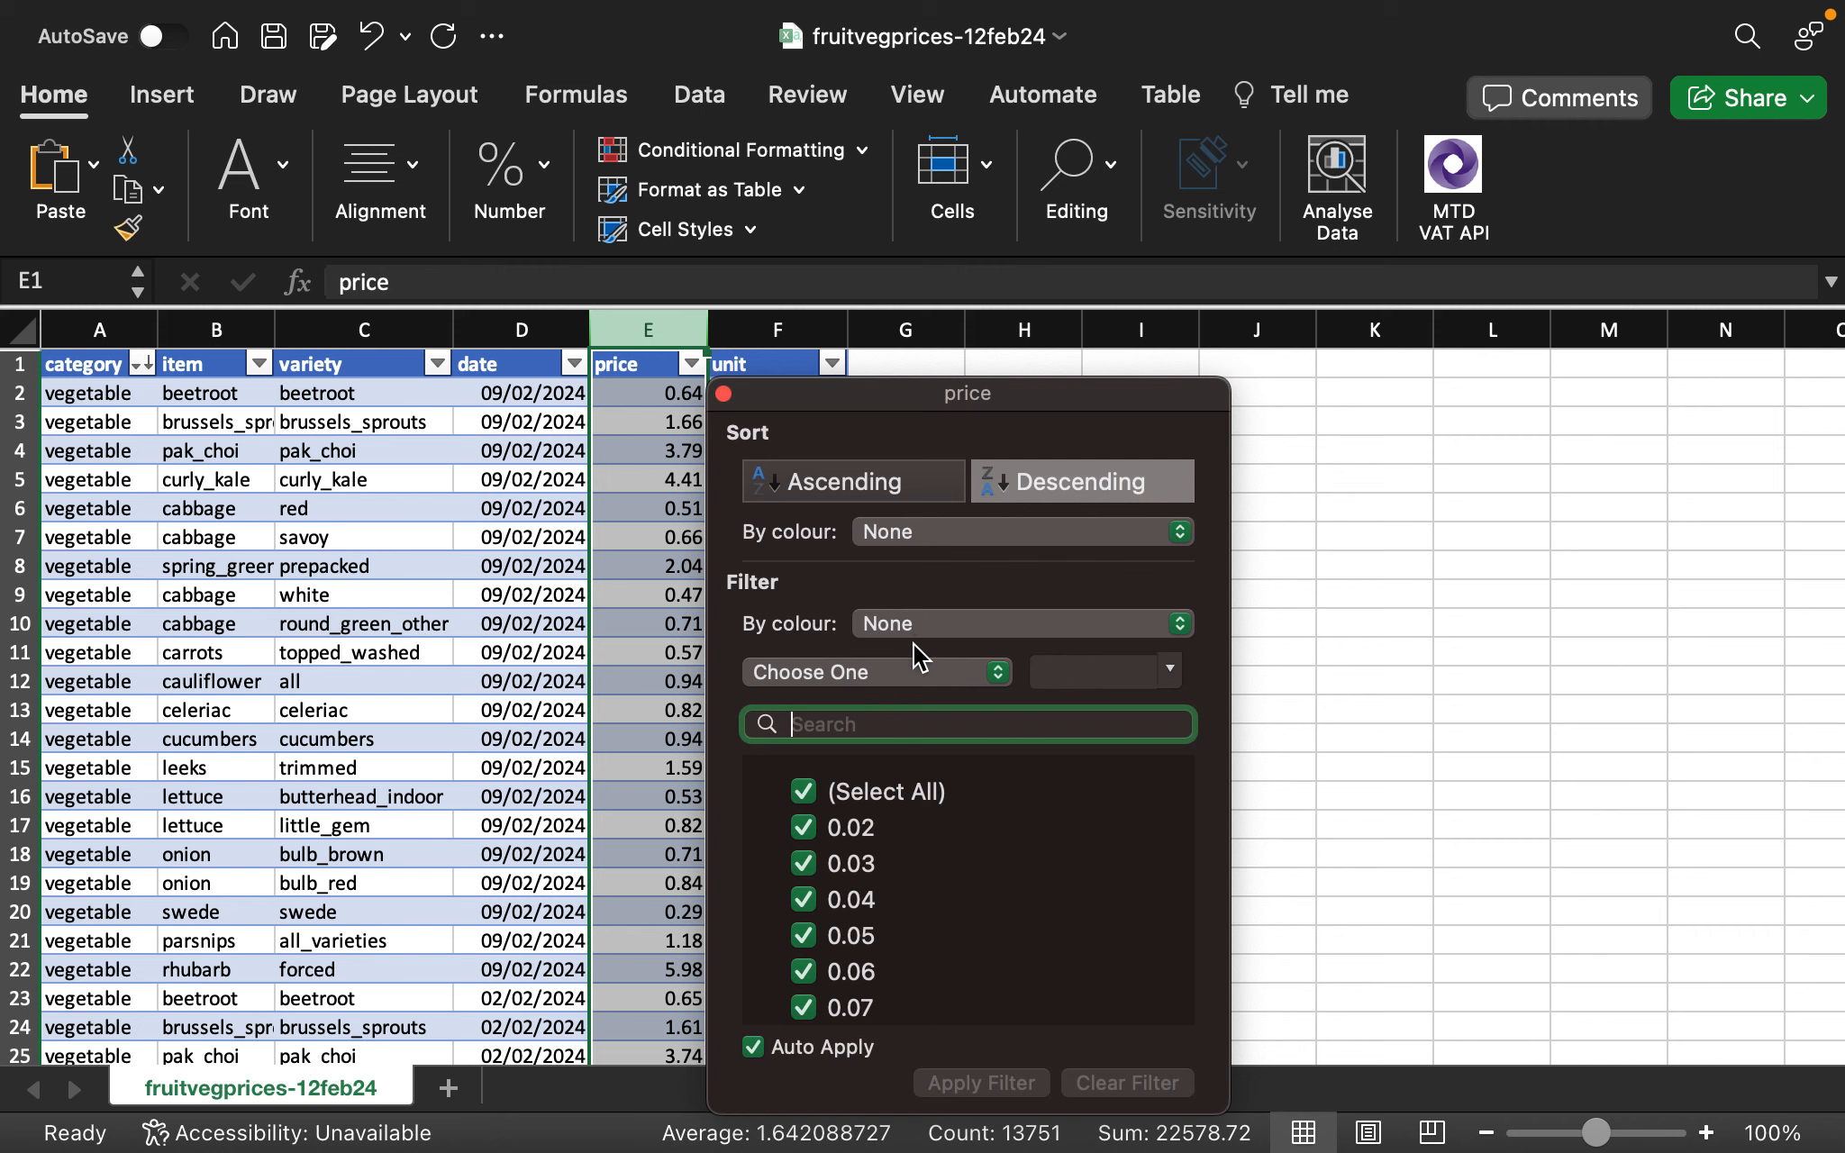
pyautogui.click(863, 481)
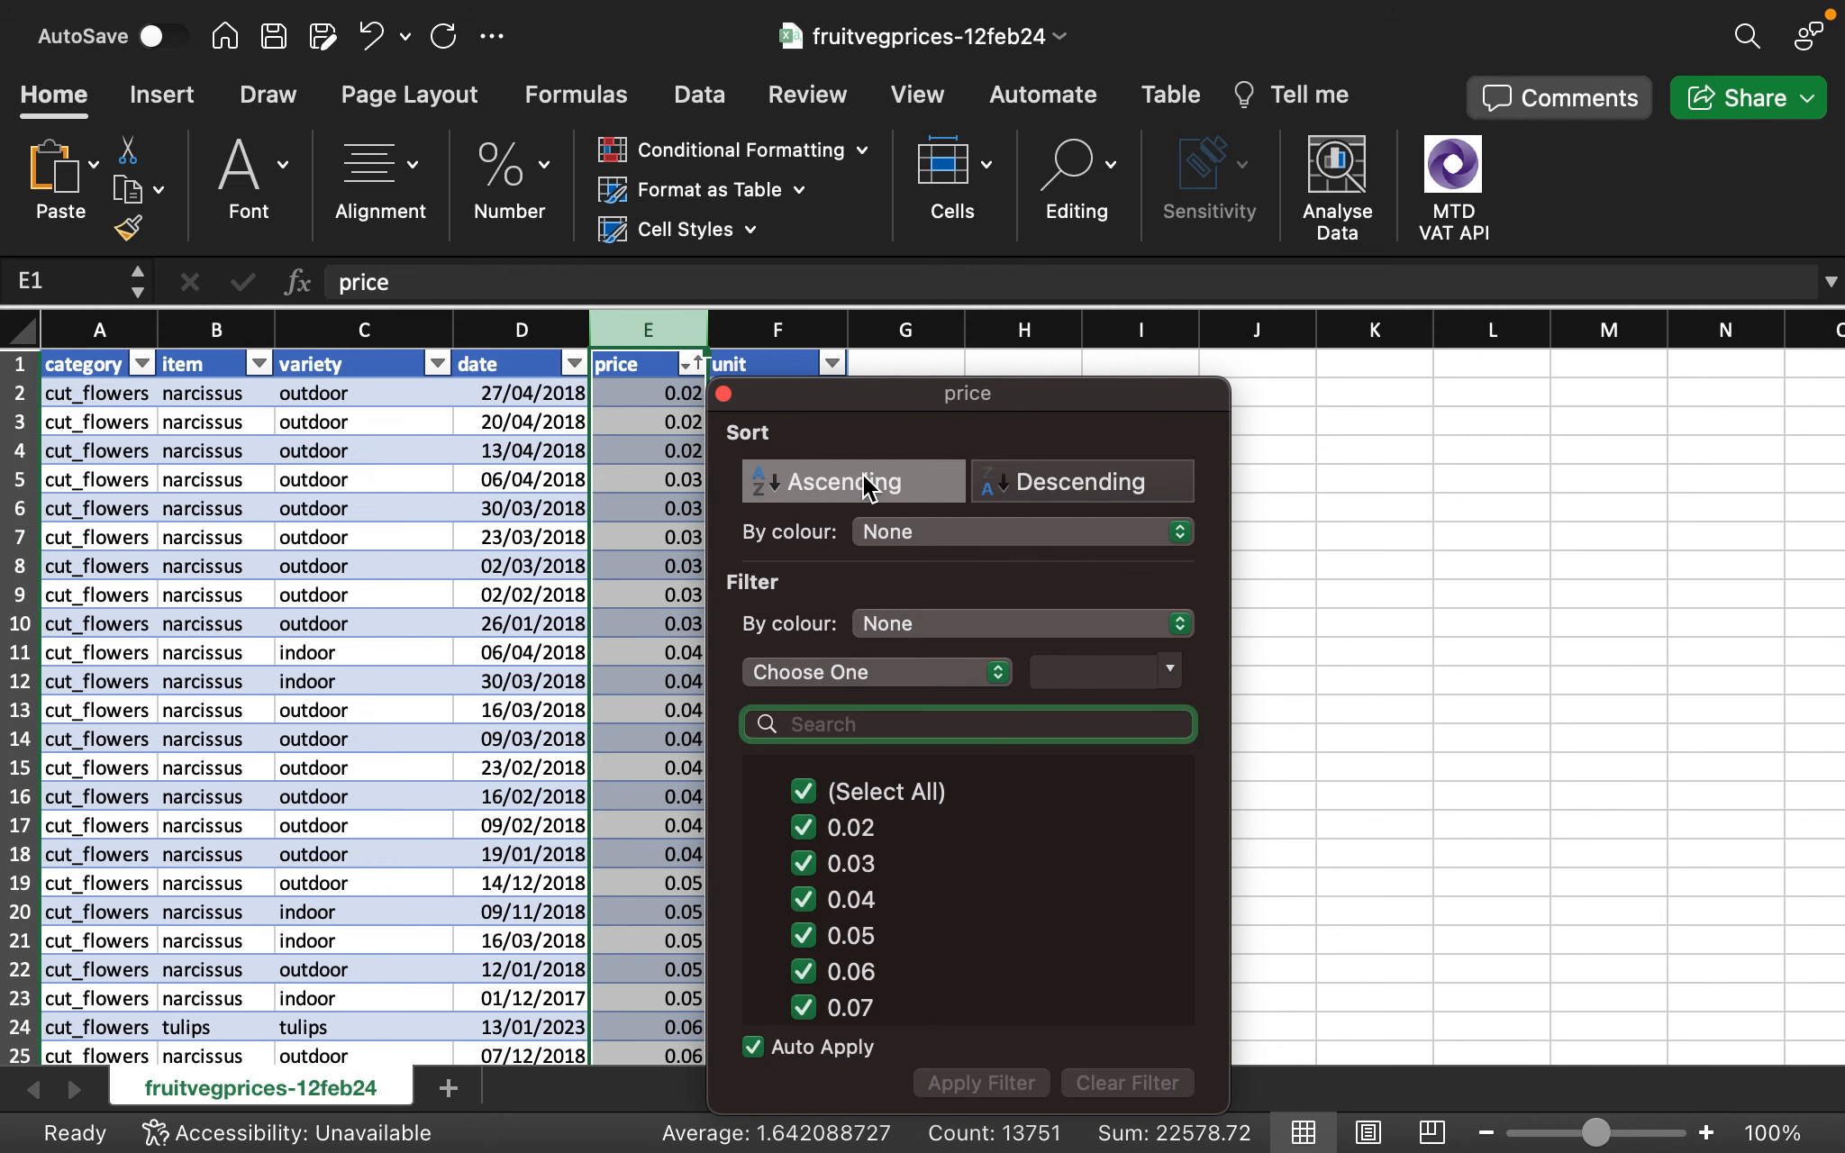
pyautogui.click(1055, 495)
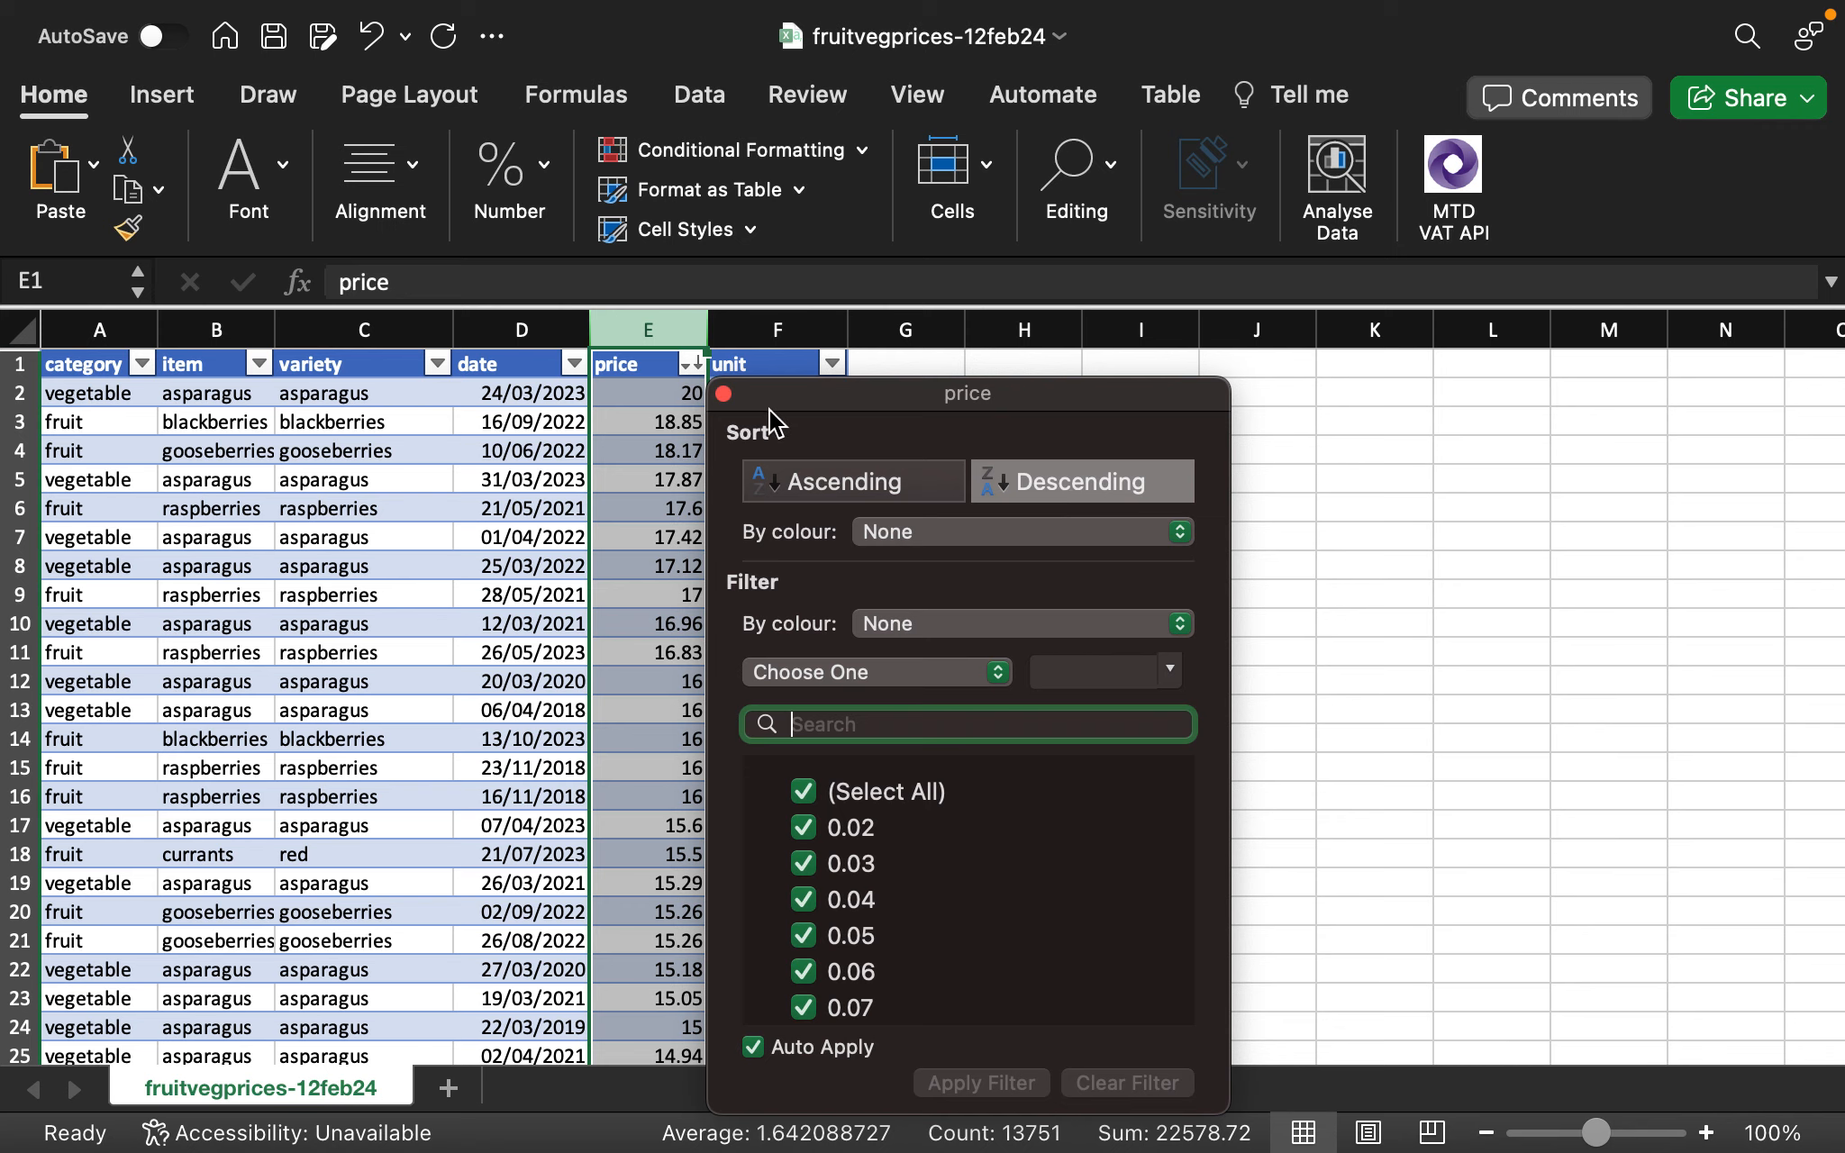
pyautogui.click(723, 393)
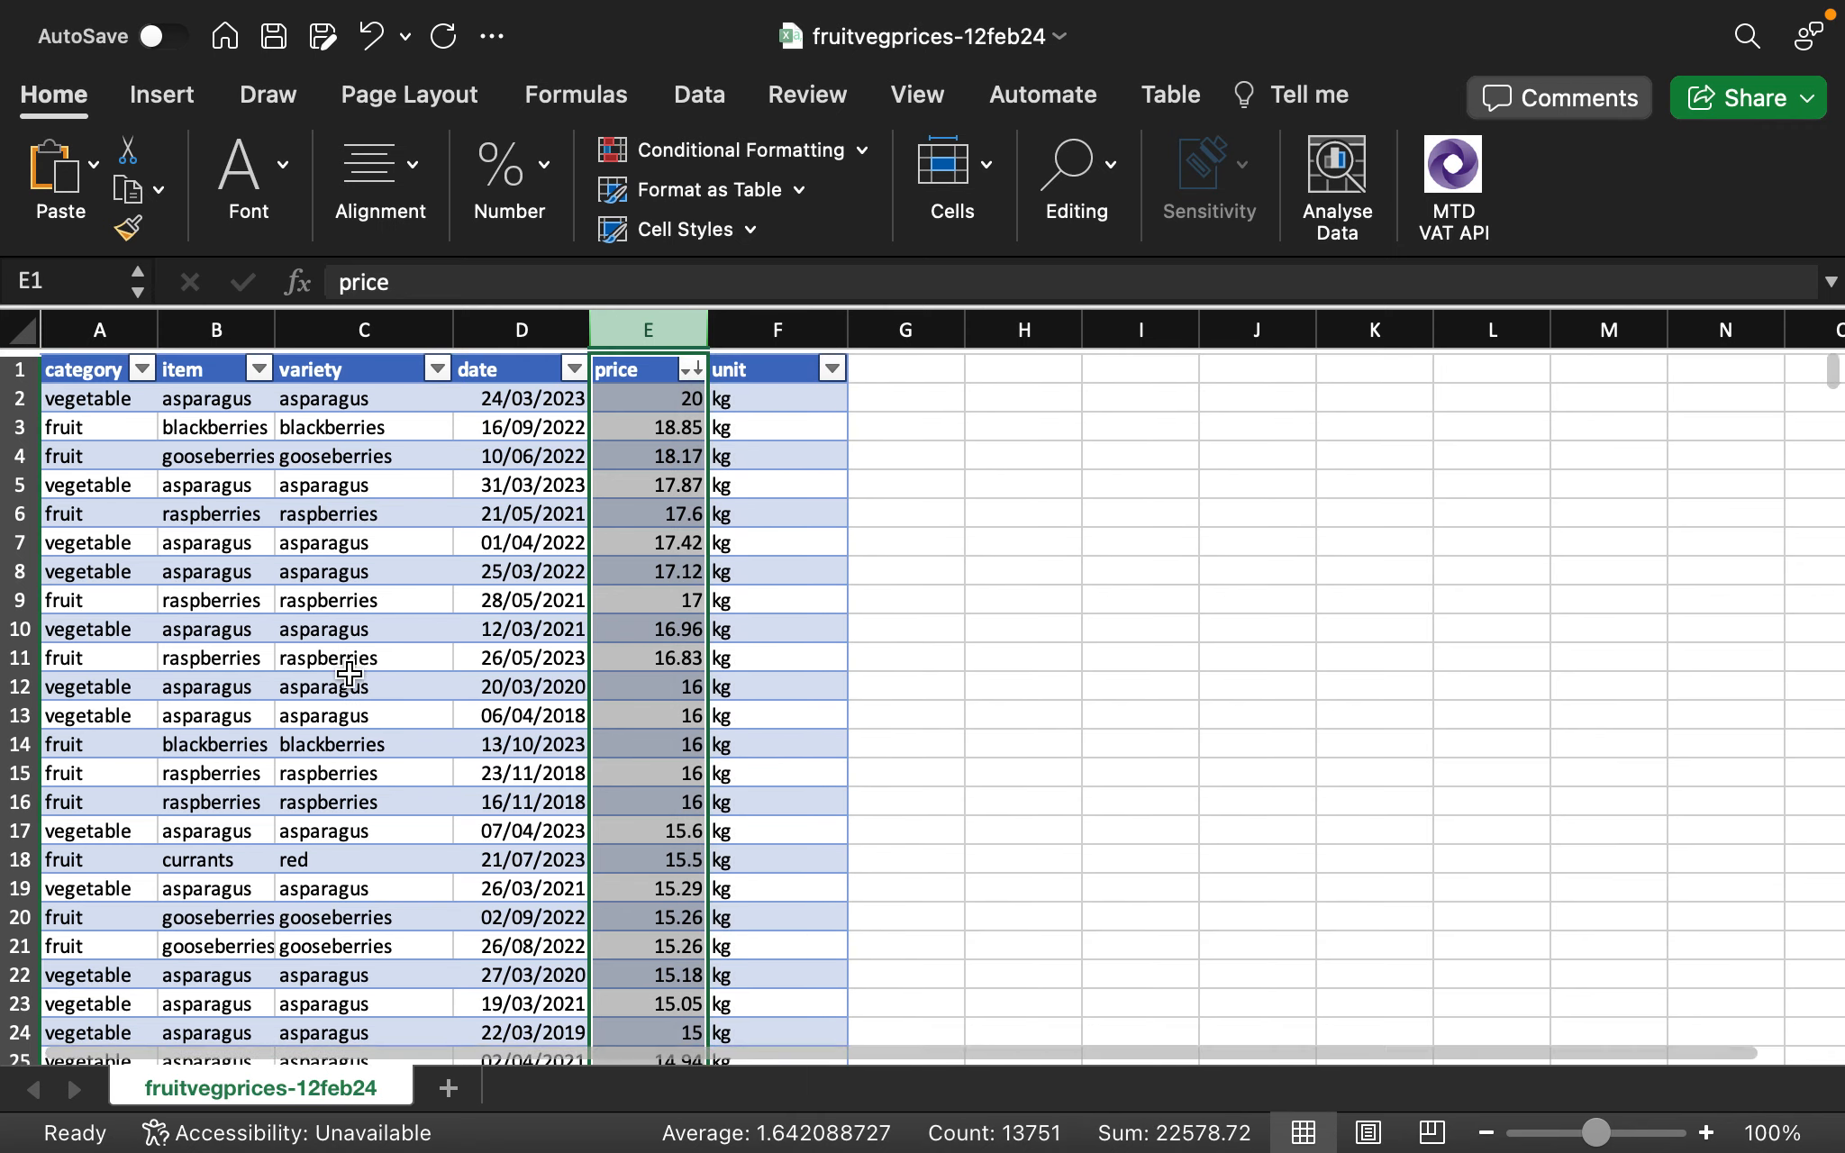
# Filter the category column to show only fruit, moving the filter window clear of the table
pyautogui.click(142, 363)
pyautogui.click(255, 792)
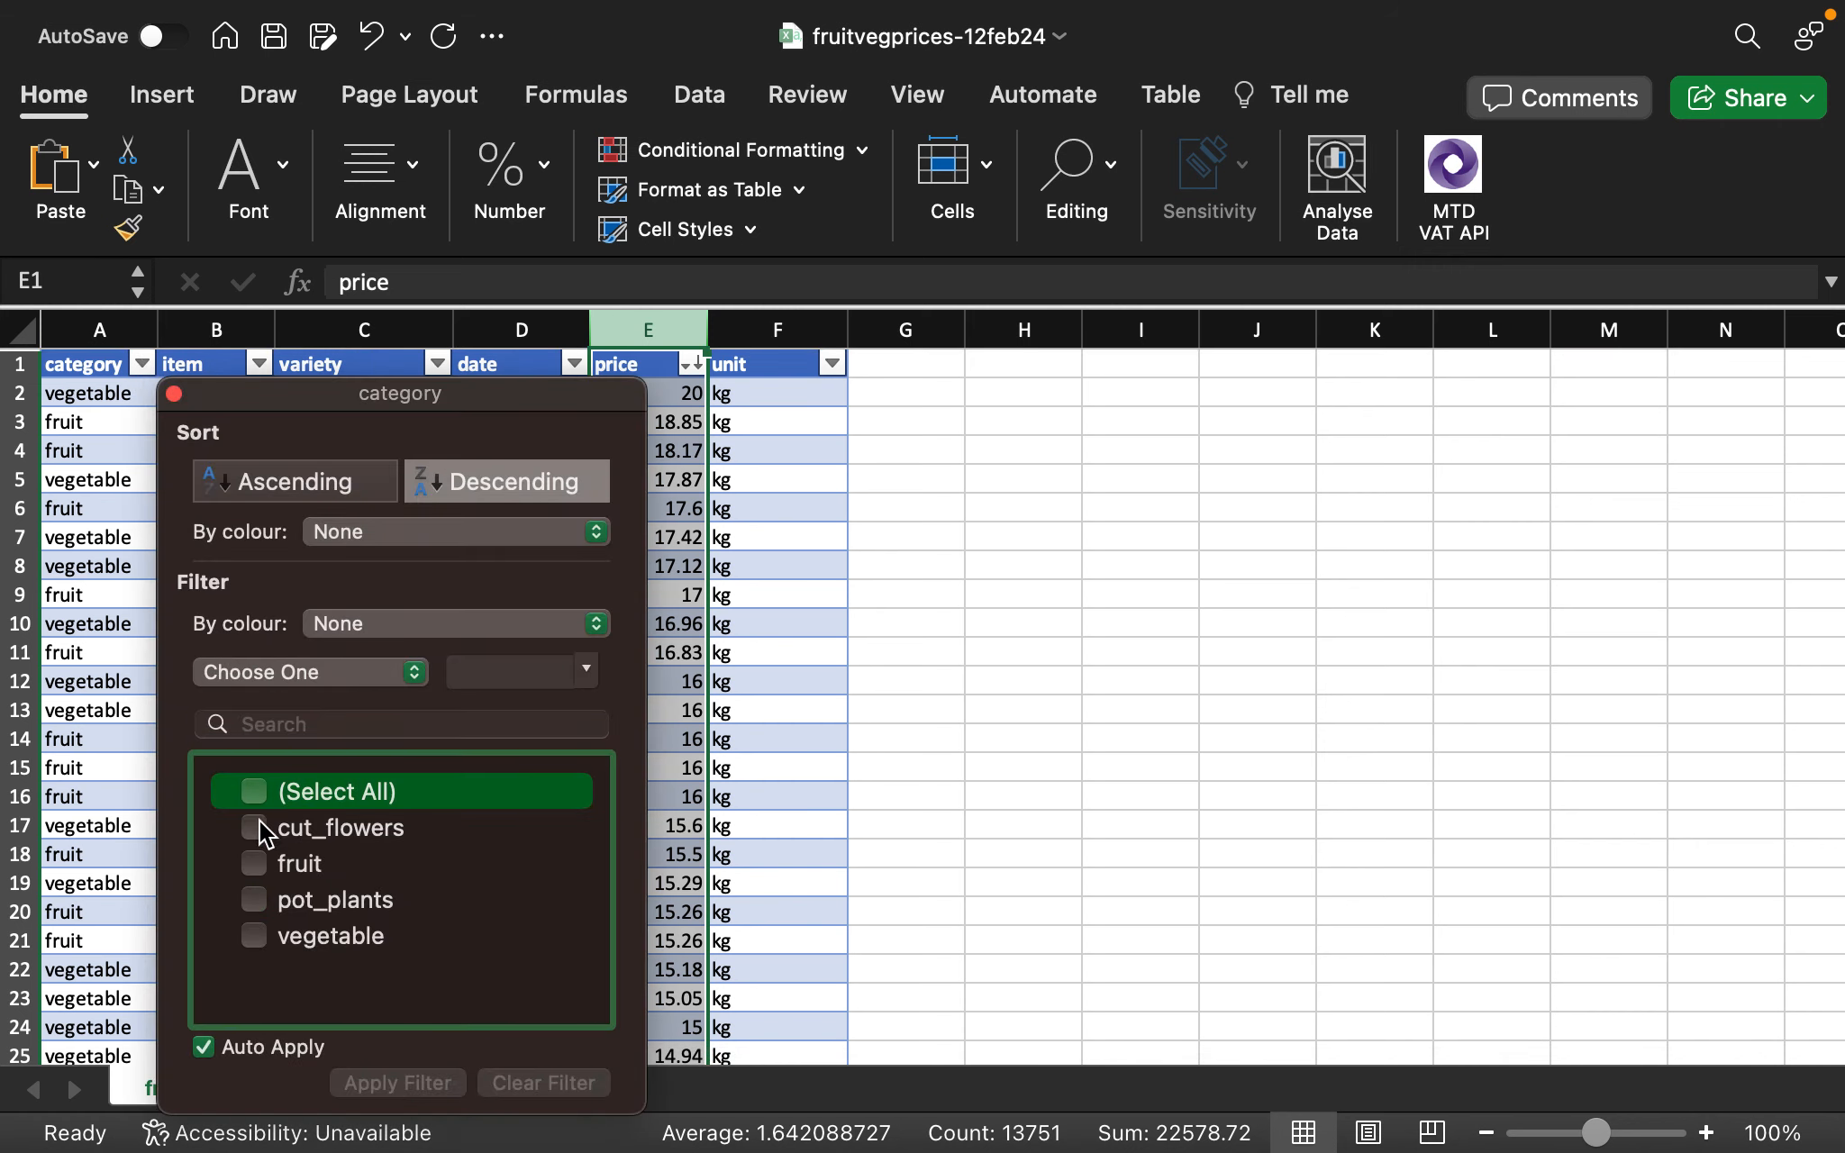
pyautogui.click(255, 863)
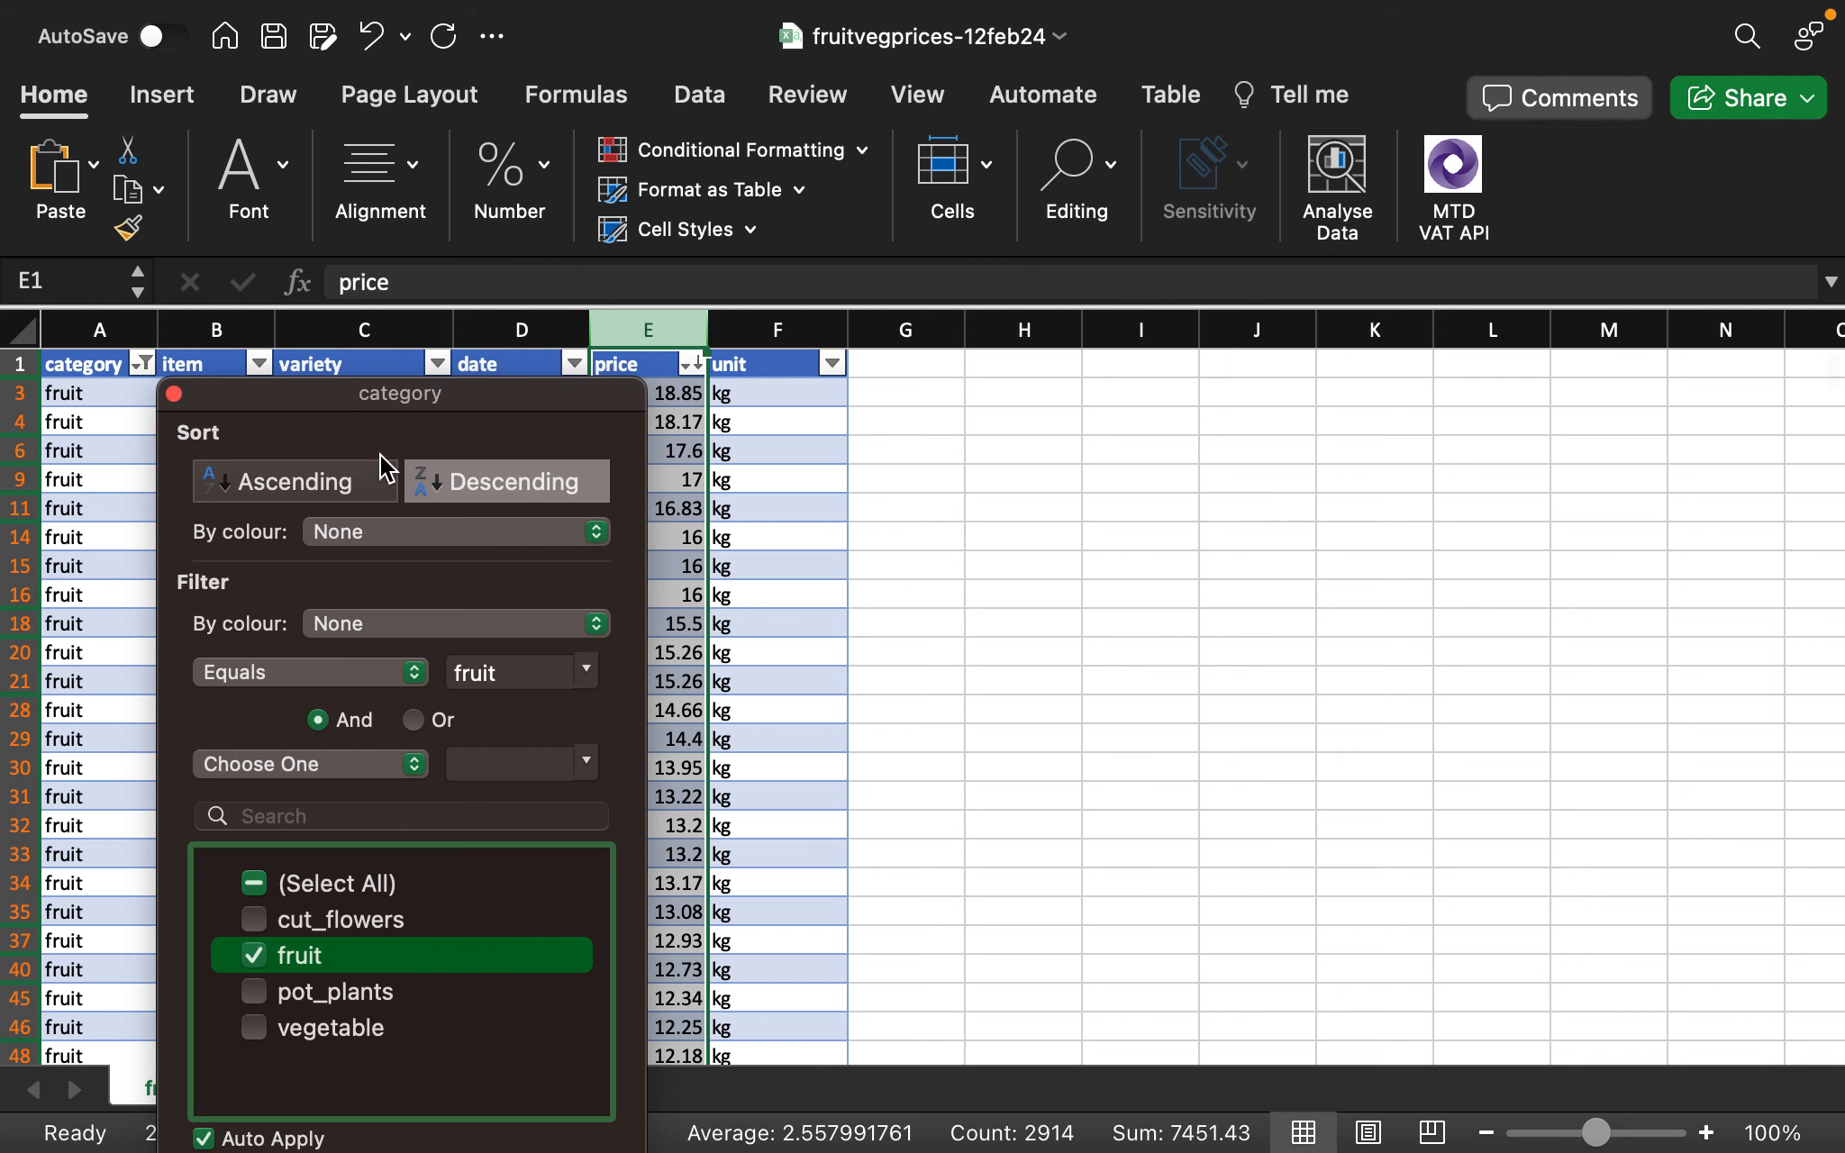
pyautogui.moveTo(396, 402); pyautogui.dragTo(1091, 385)
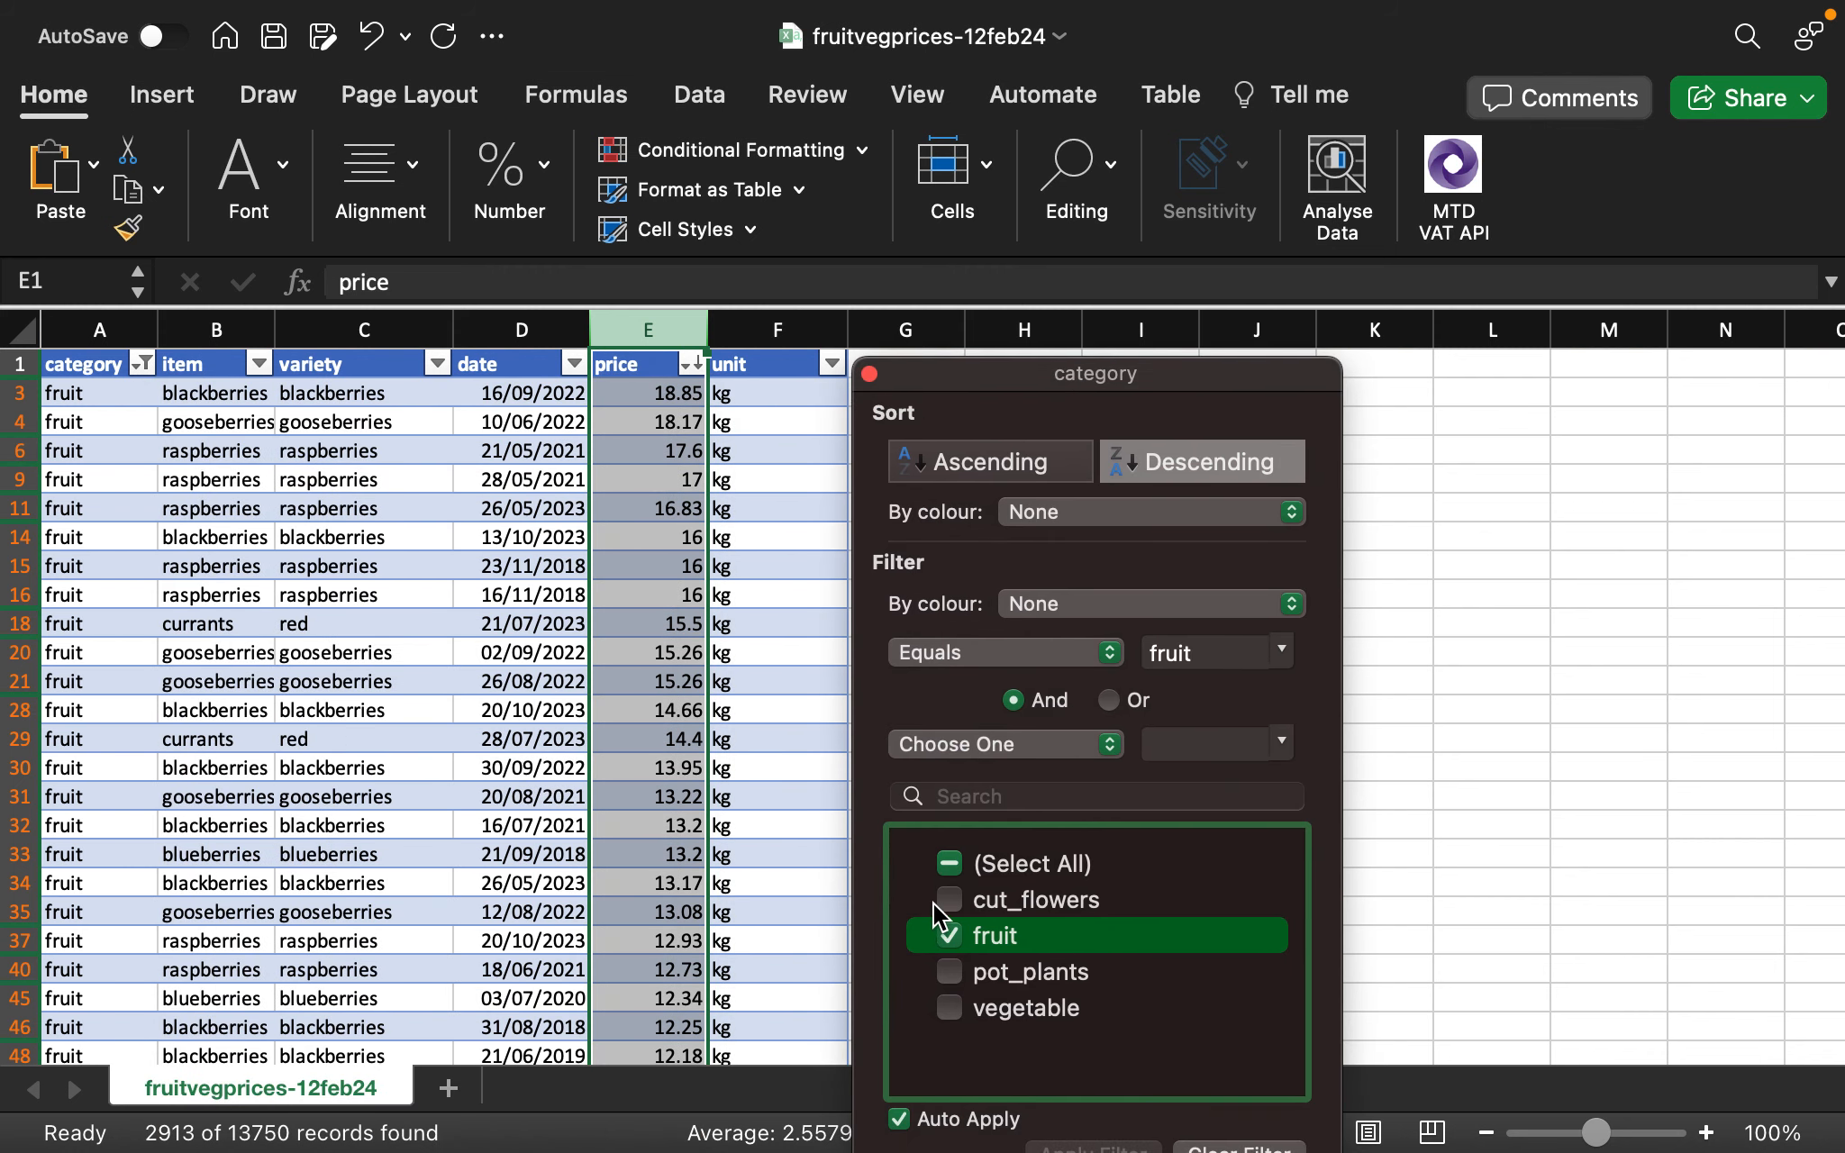
# Switch the category filter from fruit to pot_plants, vegetable and finally cut_flowers, one at a time
pyautogui.click(949, 935)
pyautogui.click(949, 971)
pyautogui.click(948, 971)
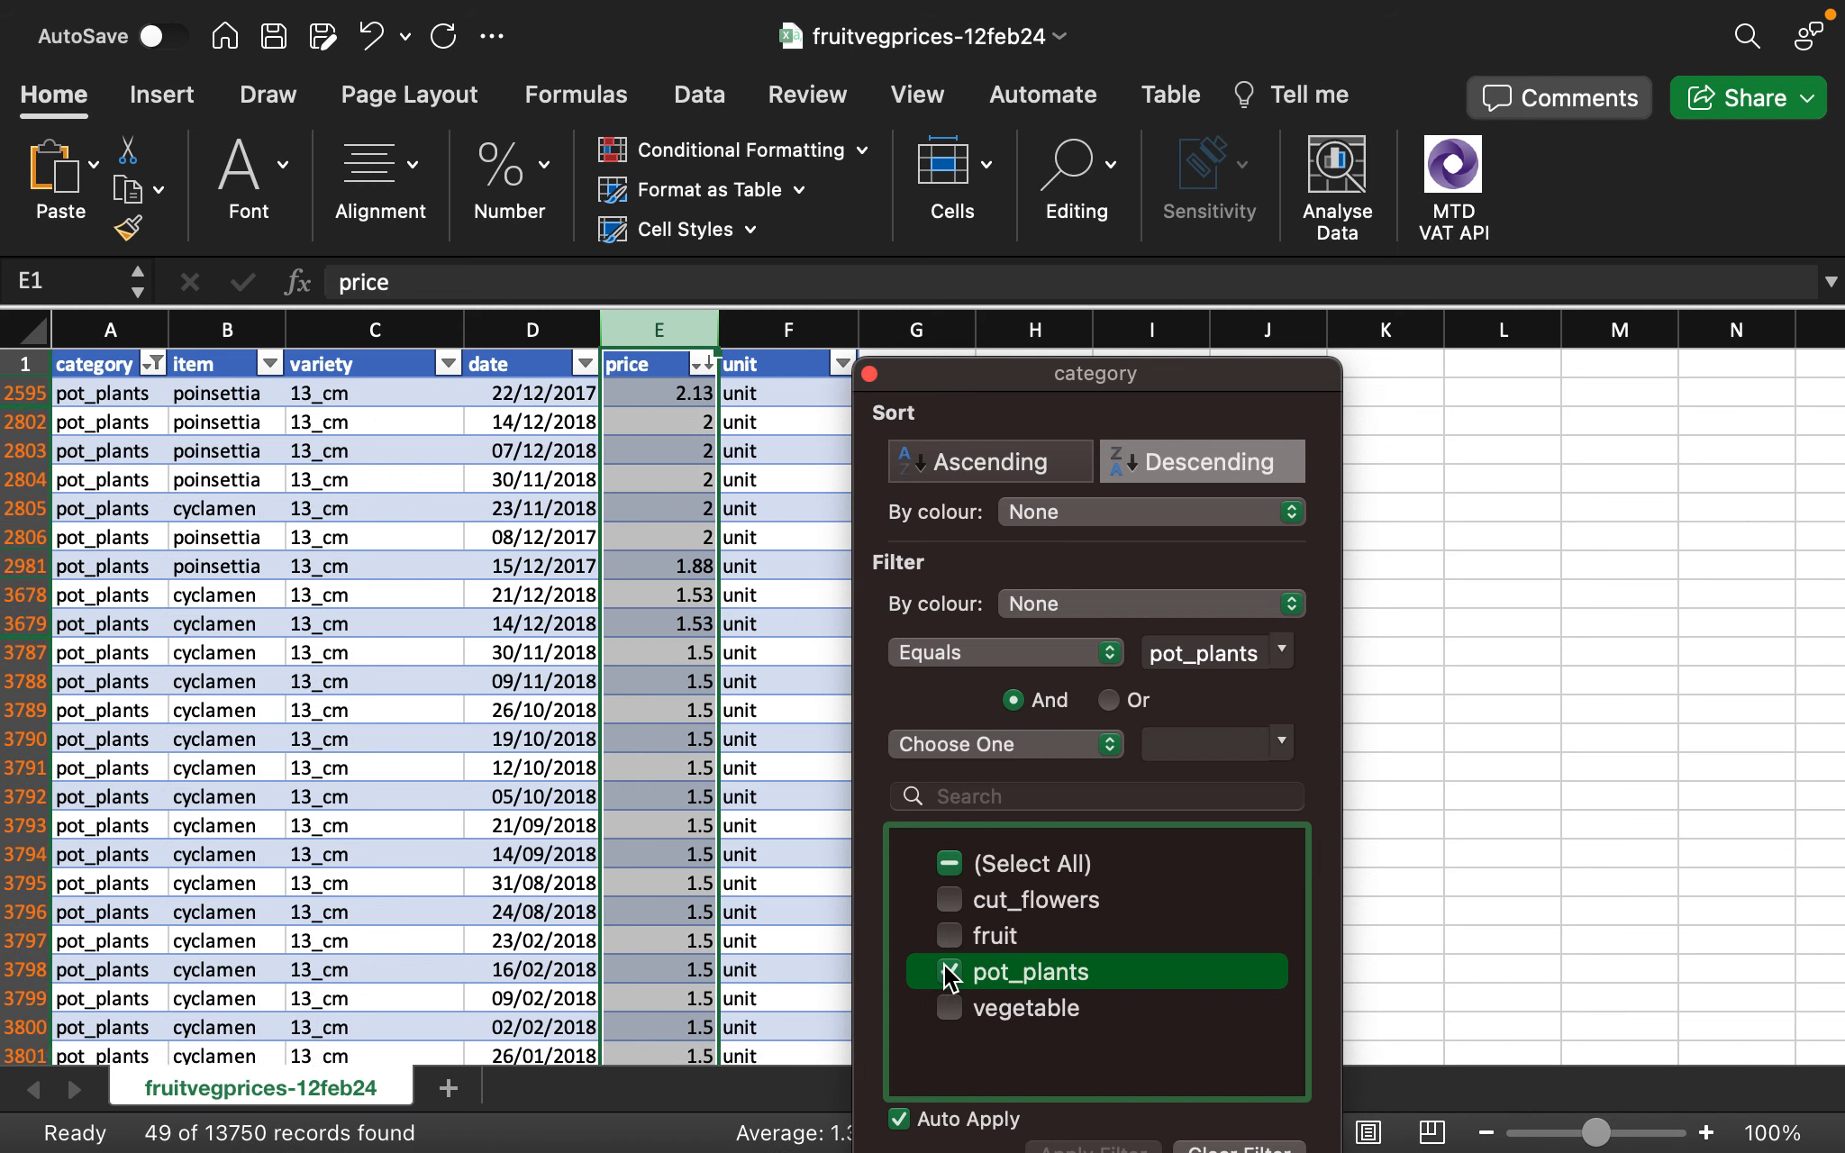
pyautogui.click(949, 1007)
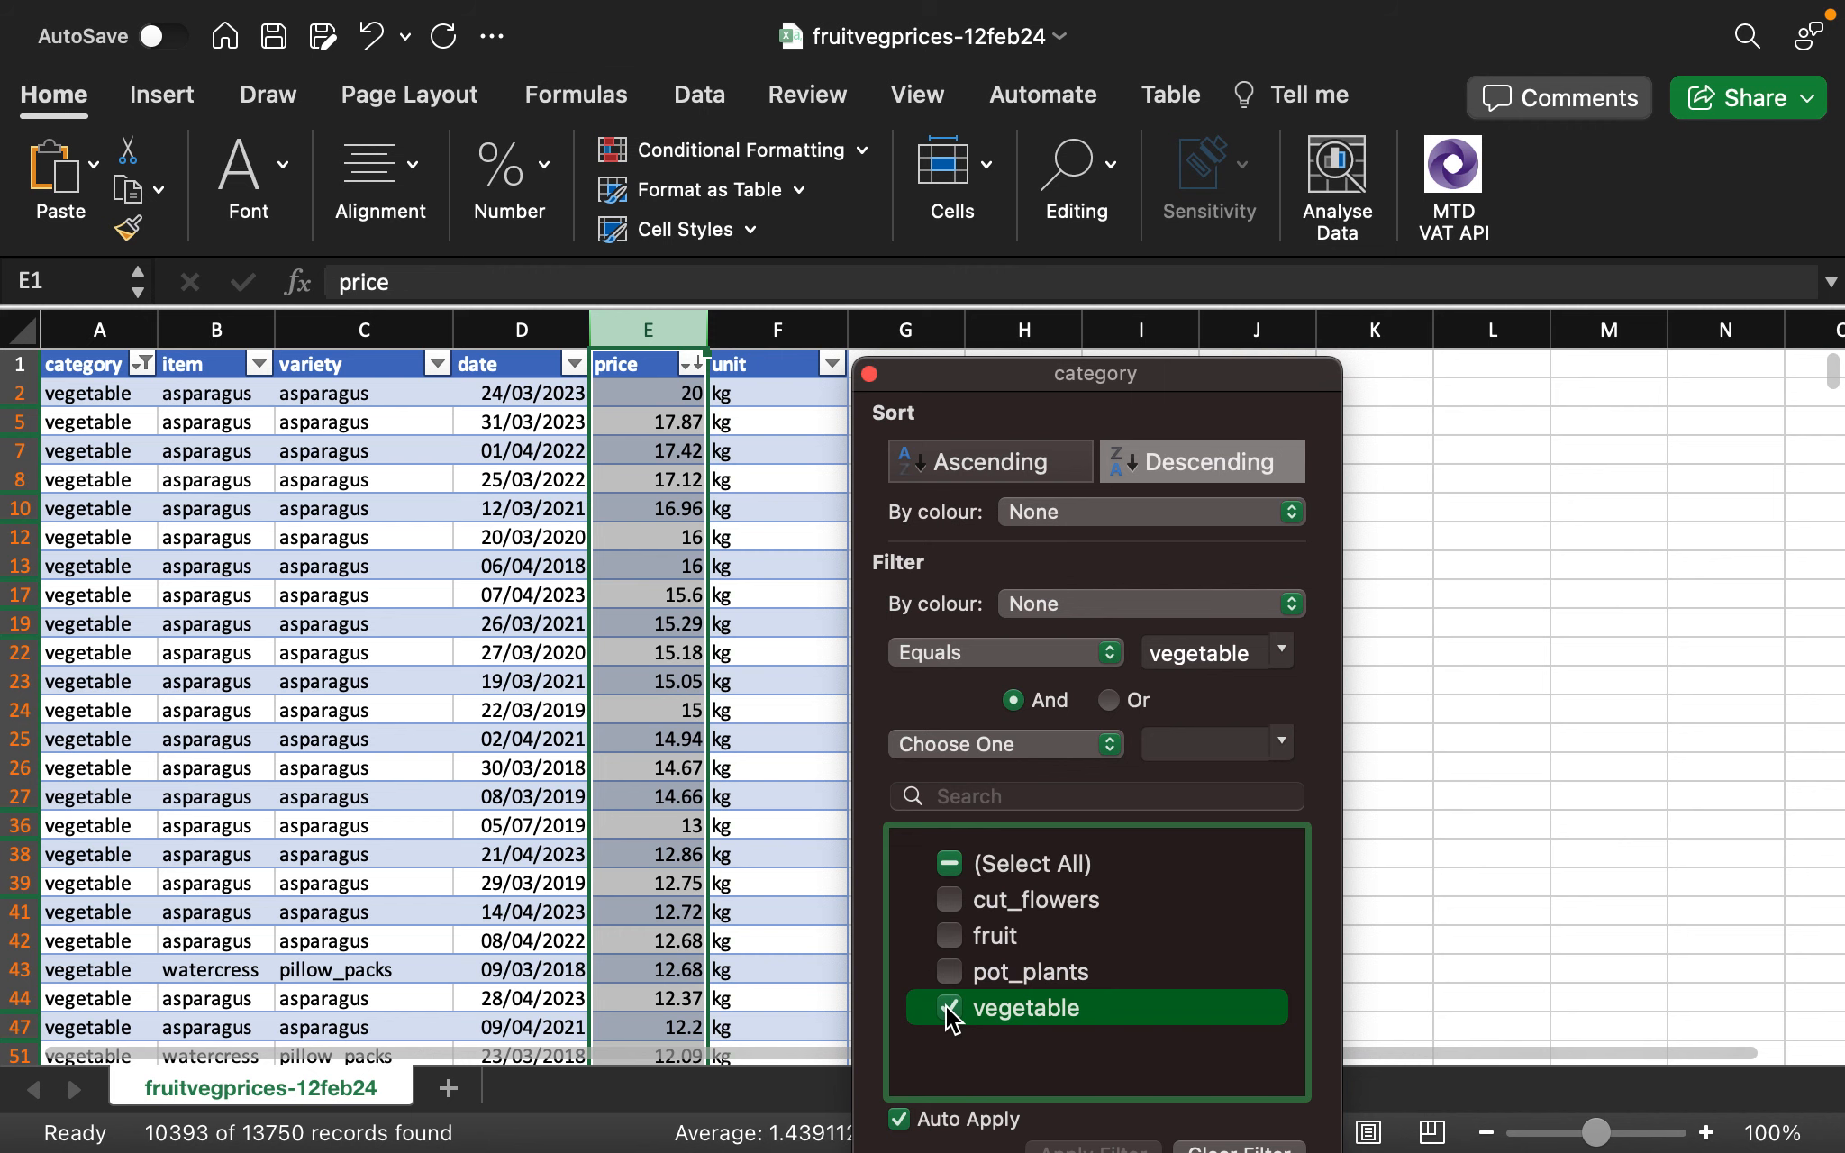
pyautogui.click(948, 1007)
pyautogui.click(951, 899)
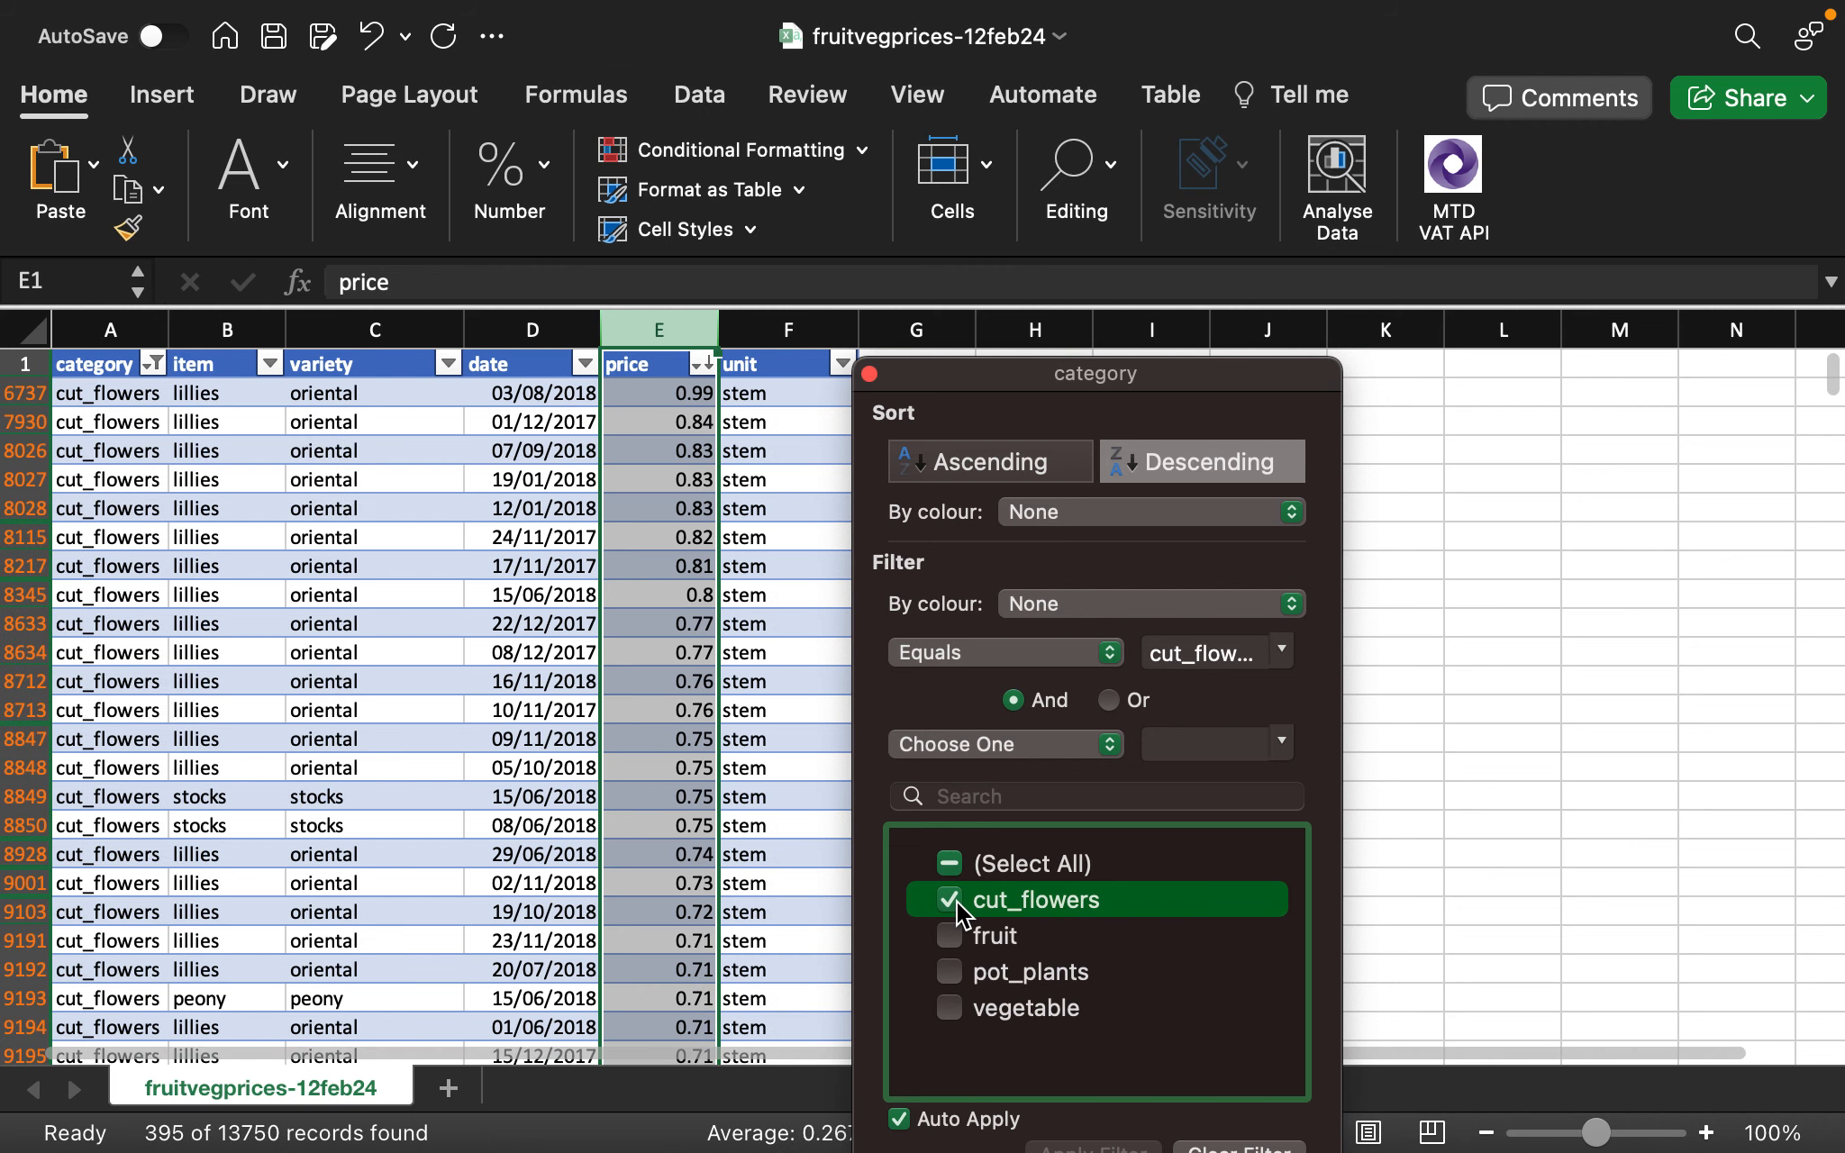
pyautogui.click(869, 374)
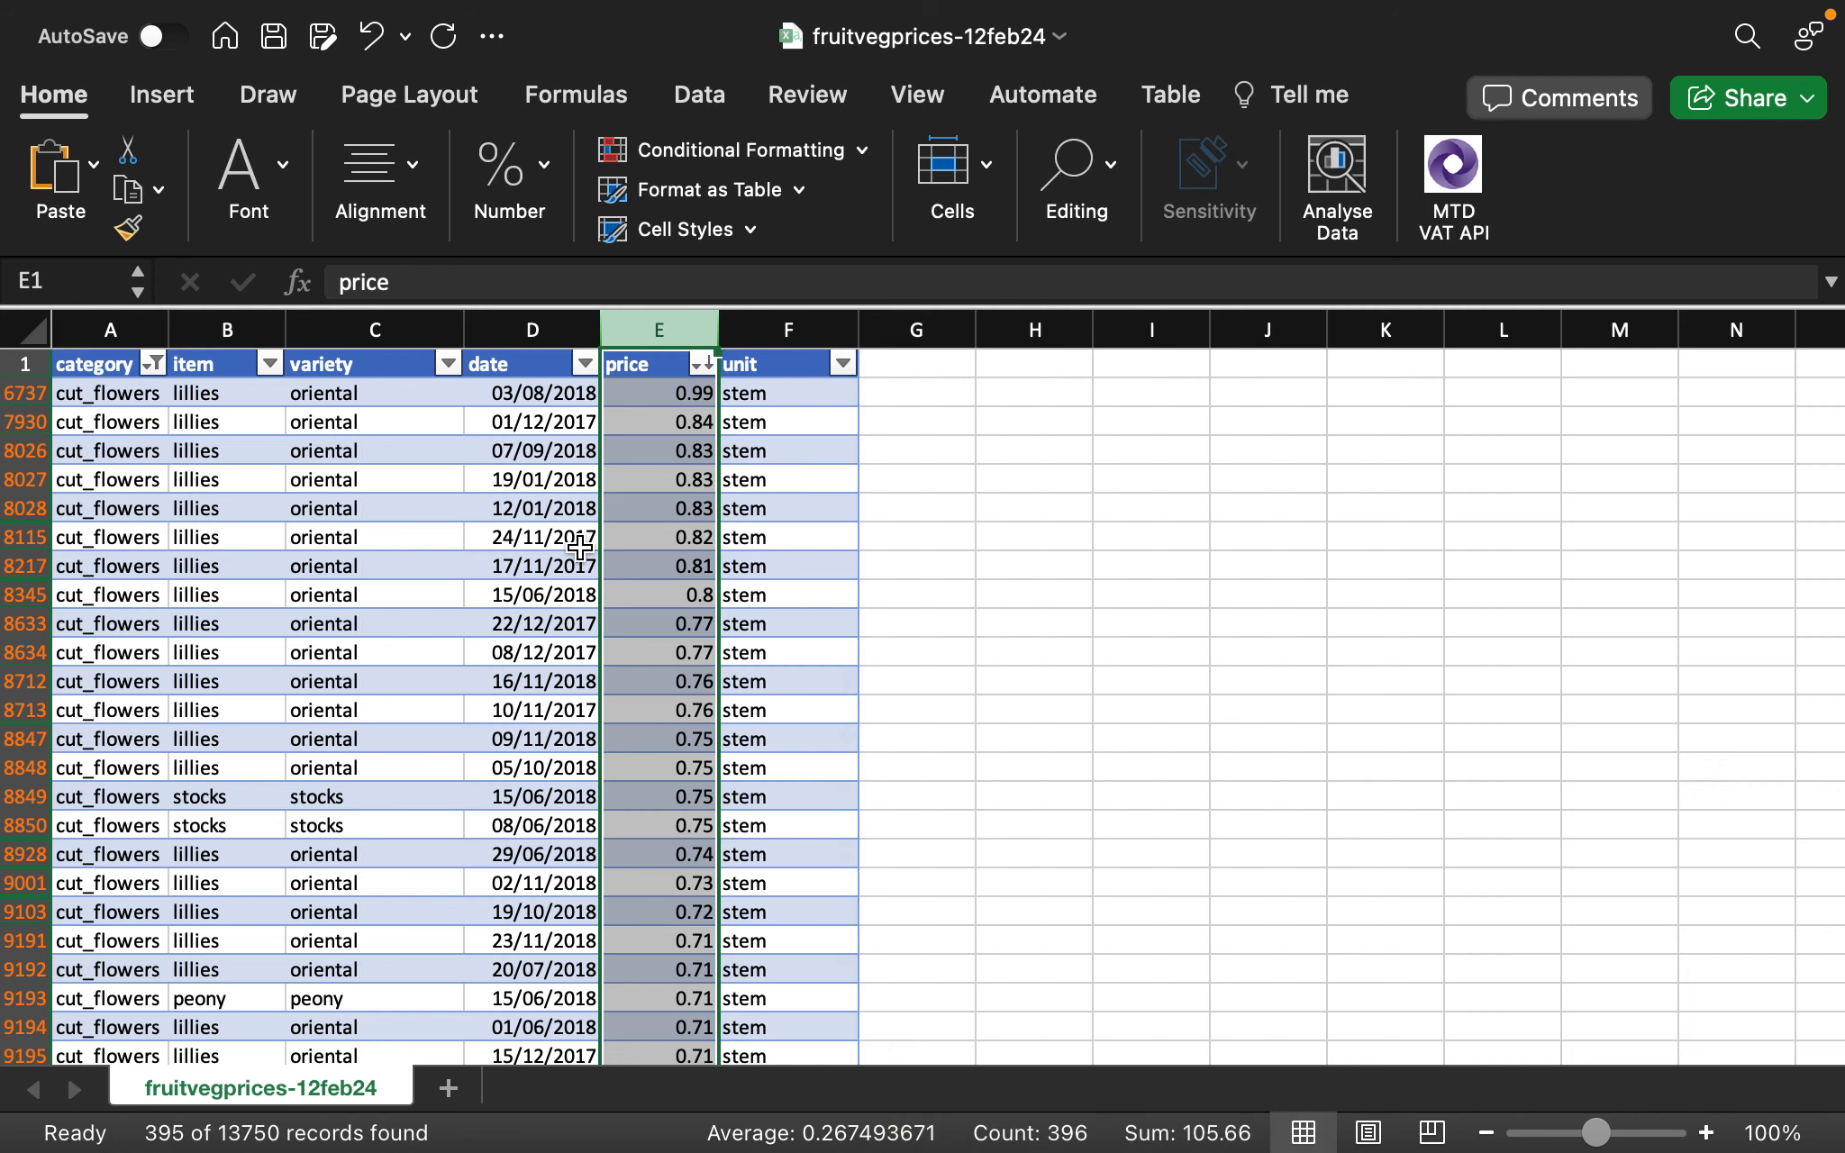
# Reselect all values in the category filter and look through its text condition options without choosing one
pyautogui.click(154, 363)
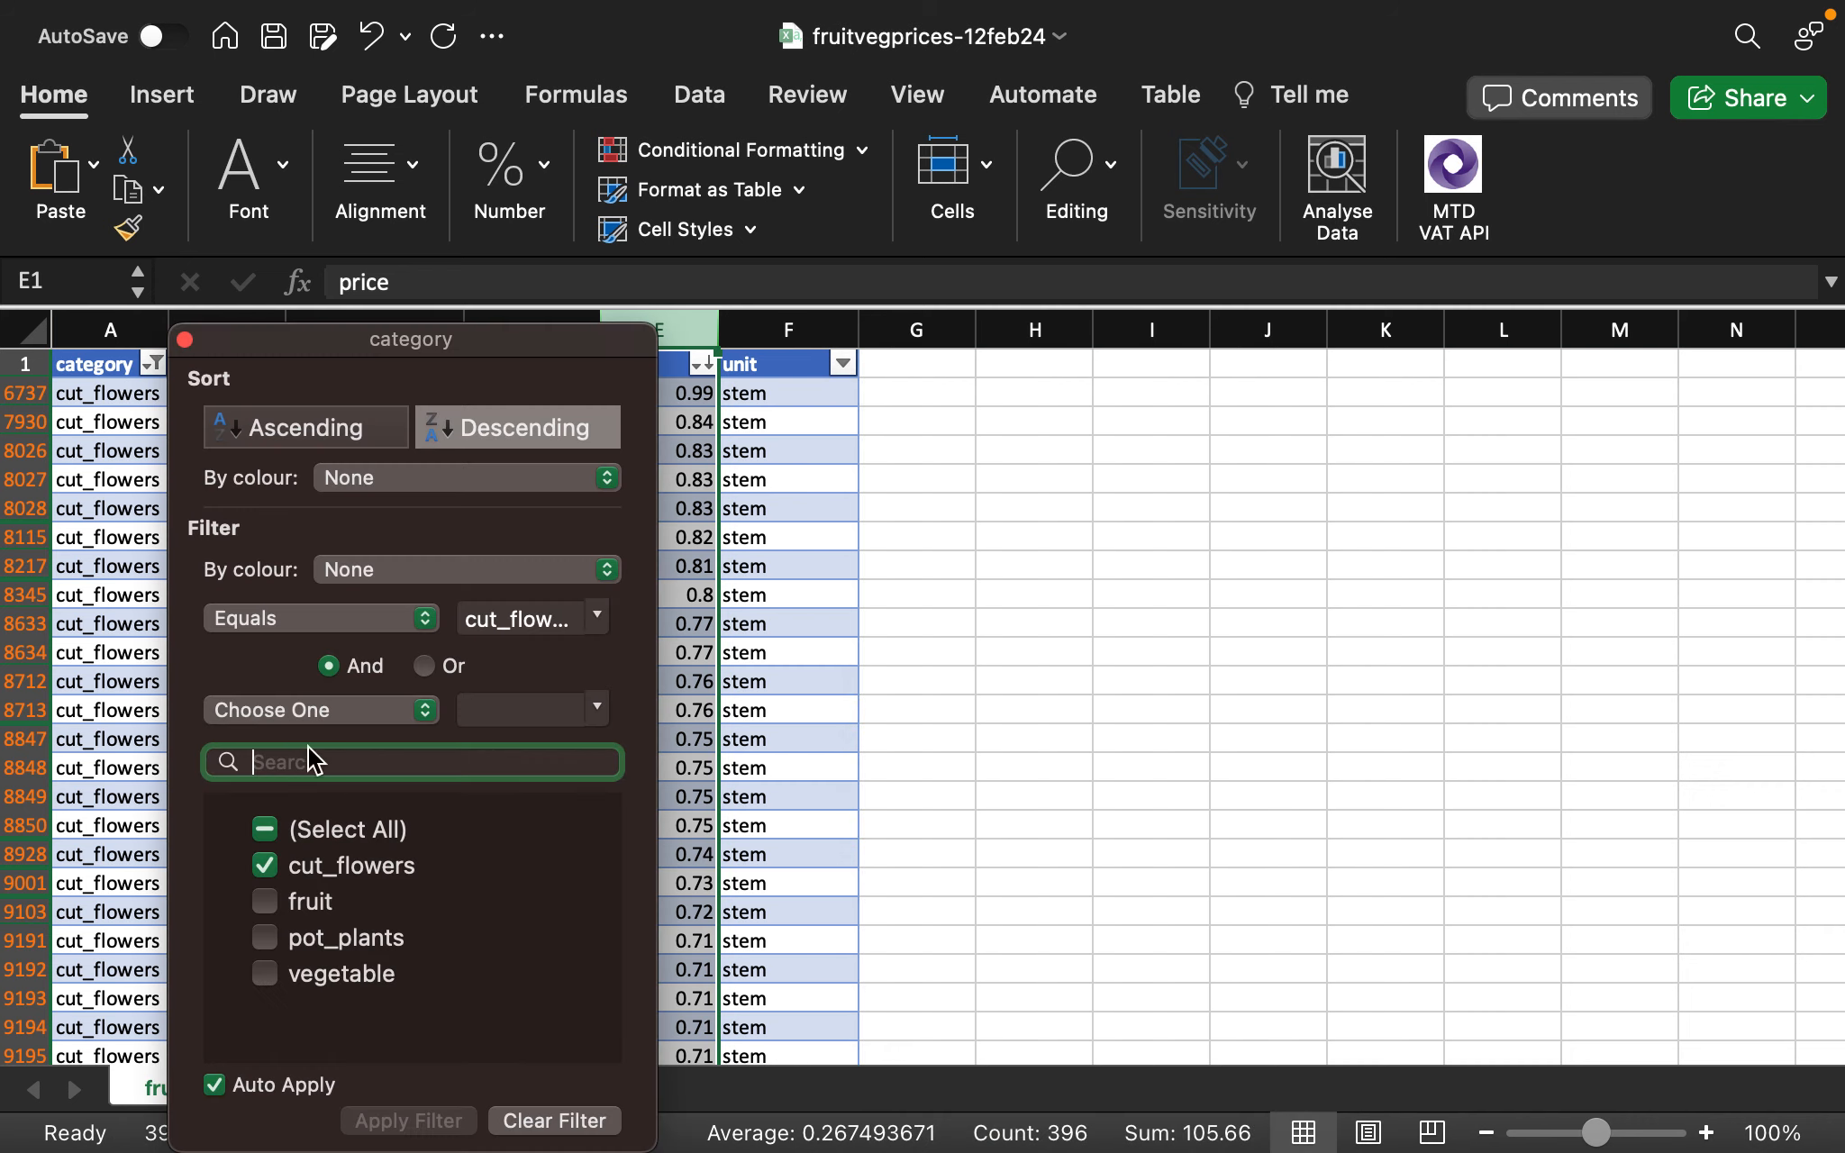
pyautogui.click(264, 829)
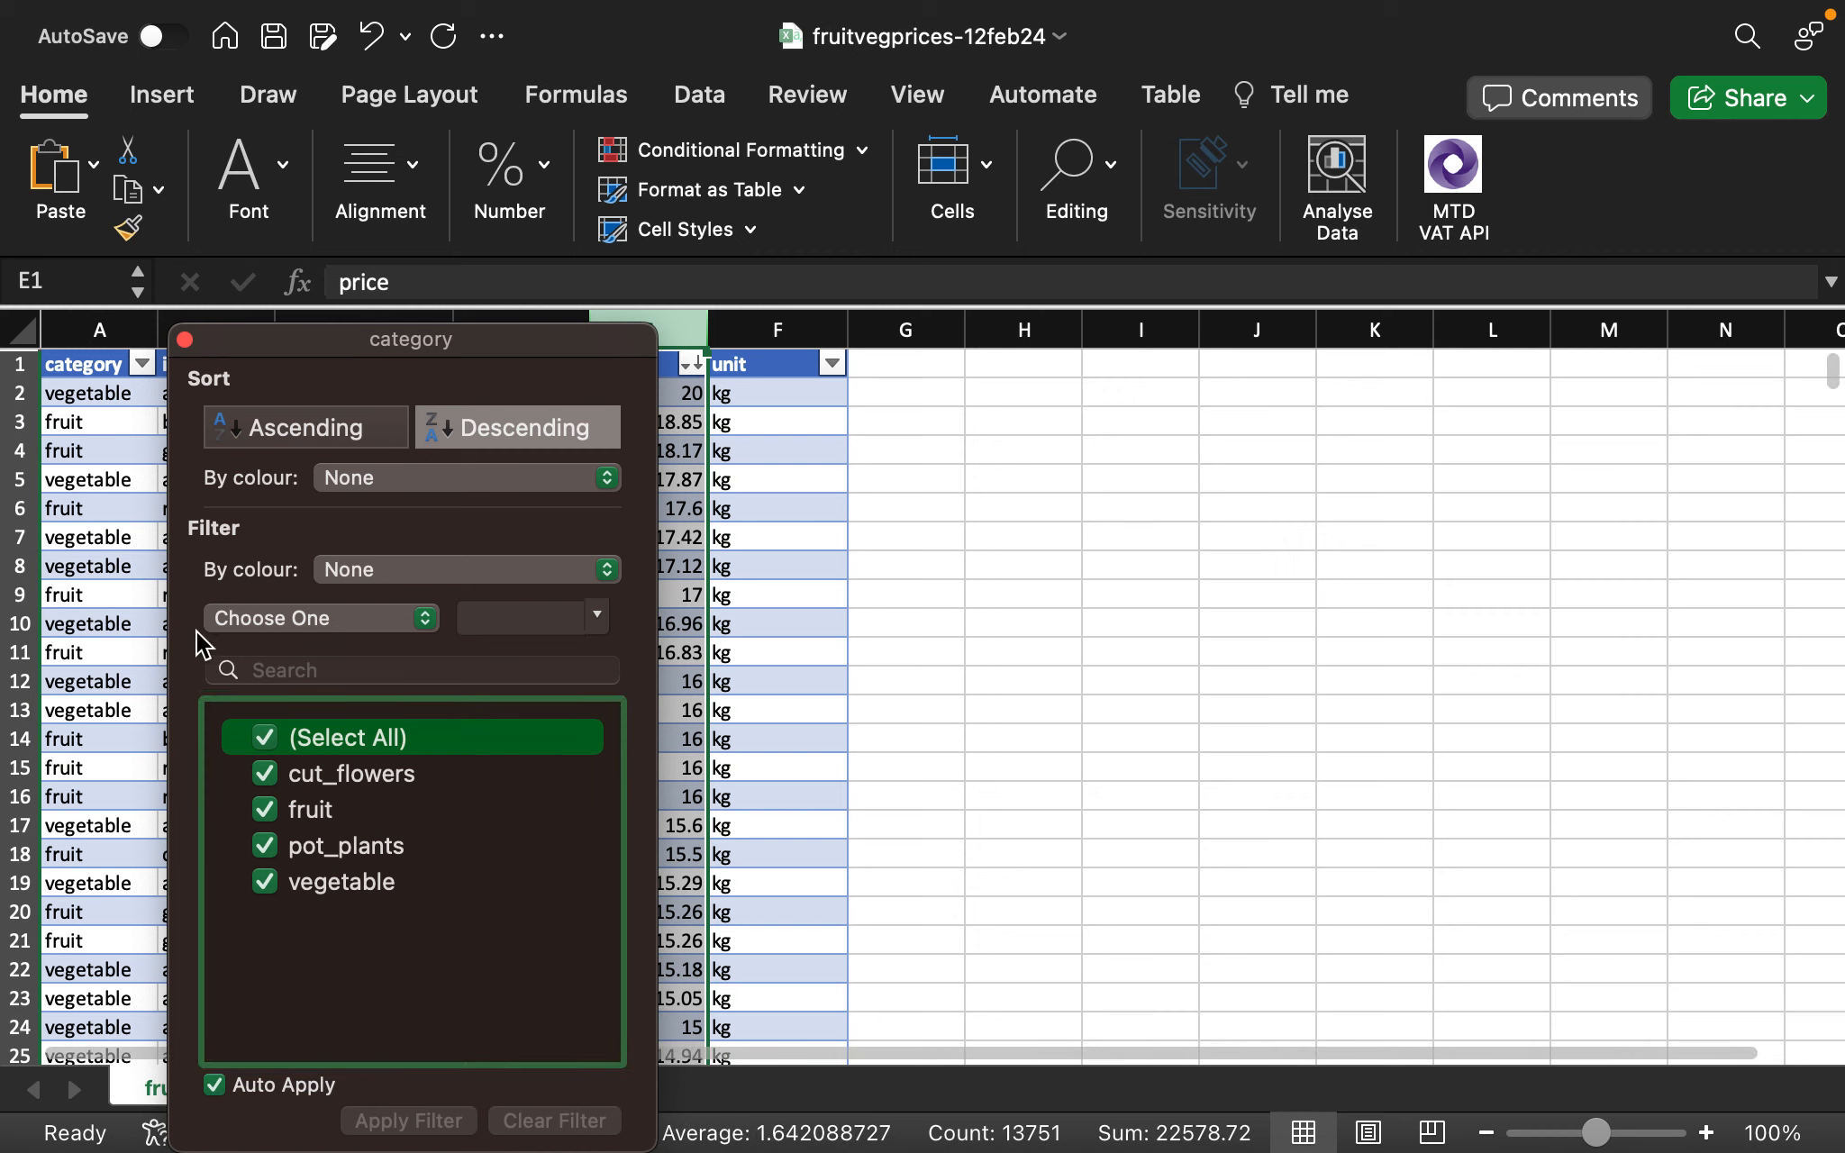
pyautogui.click(417, 618)
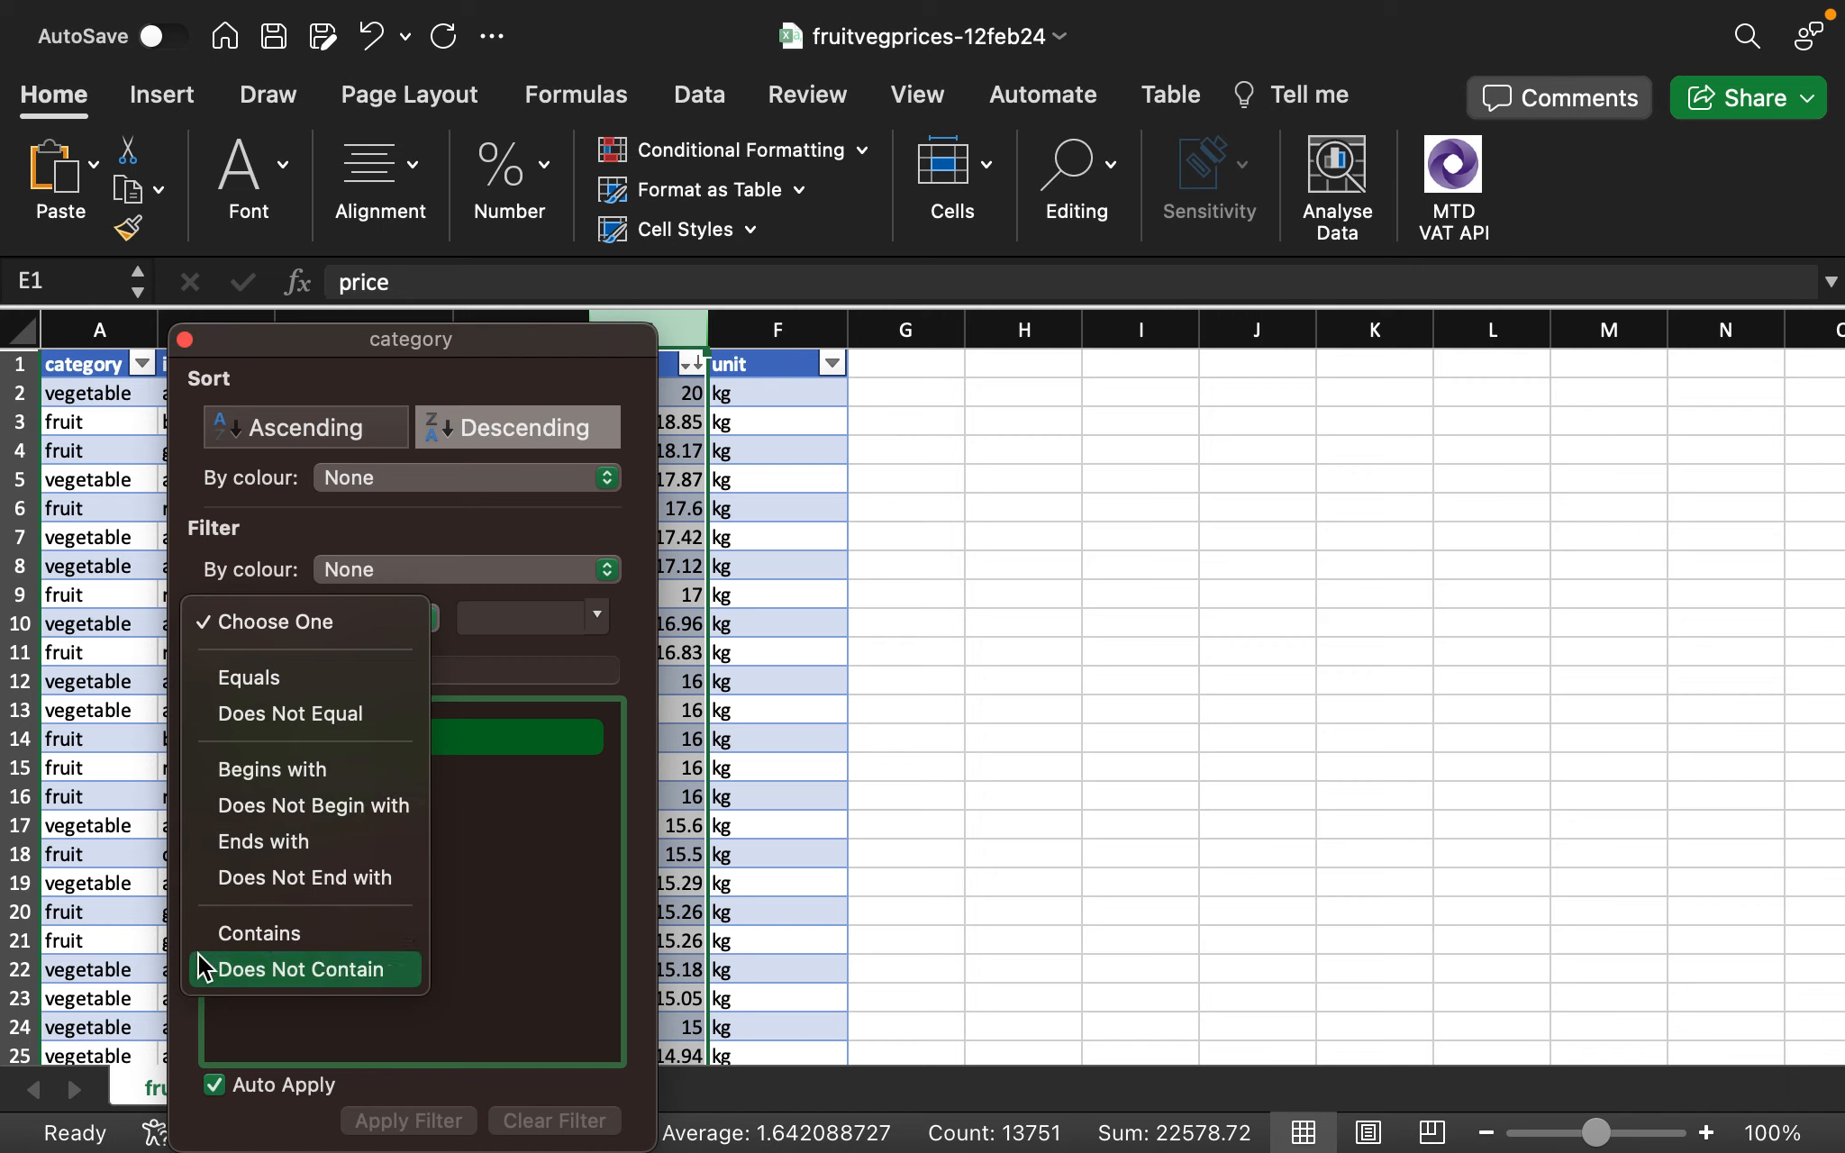
pyautogui.click(187, 343)
pyautogui.click(185, 341)
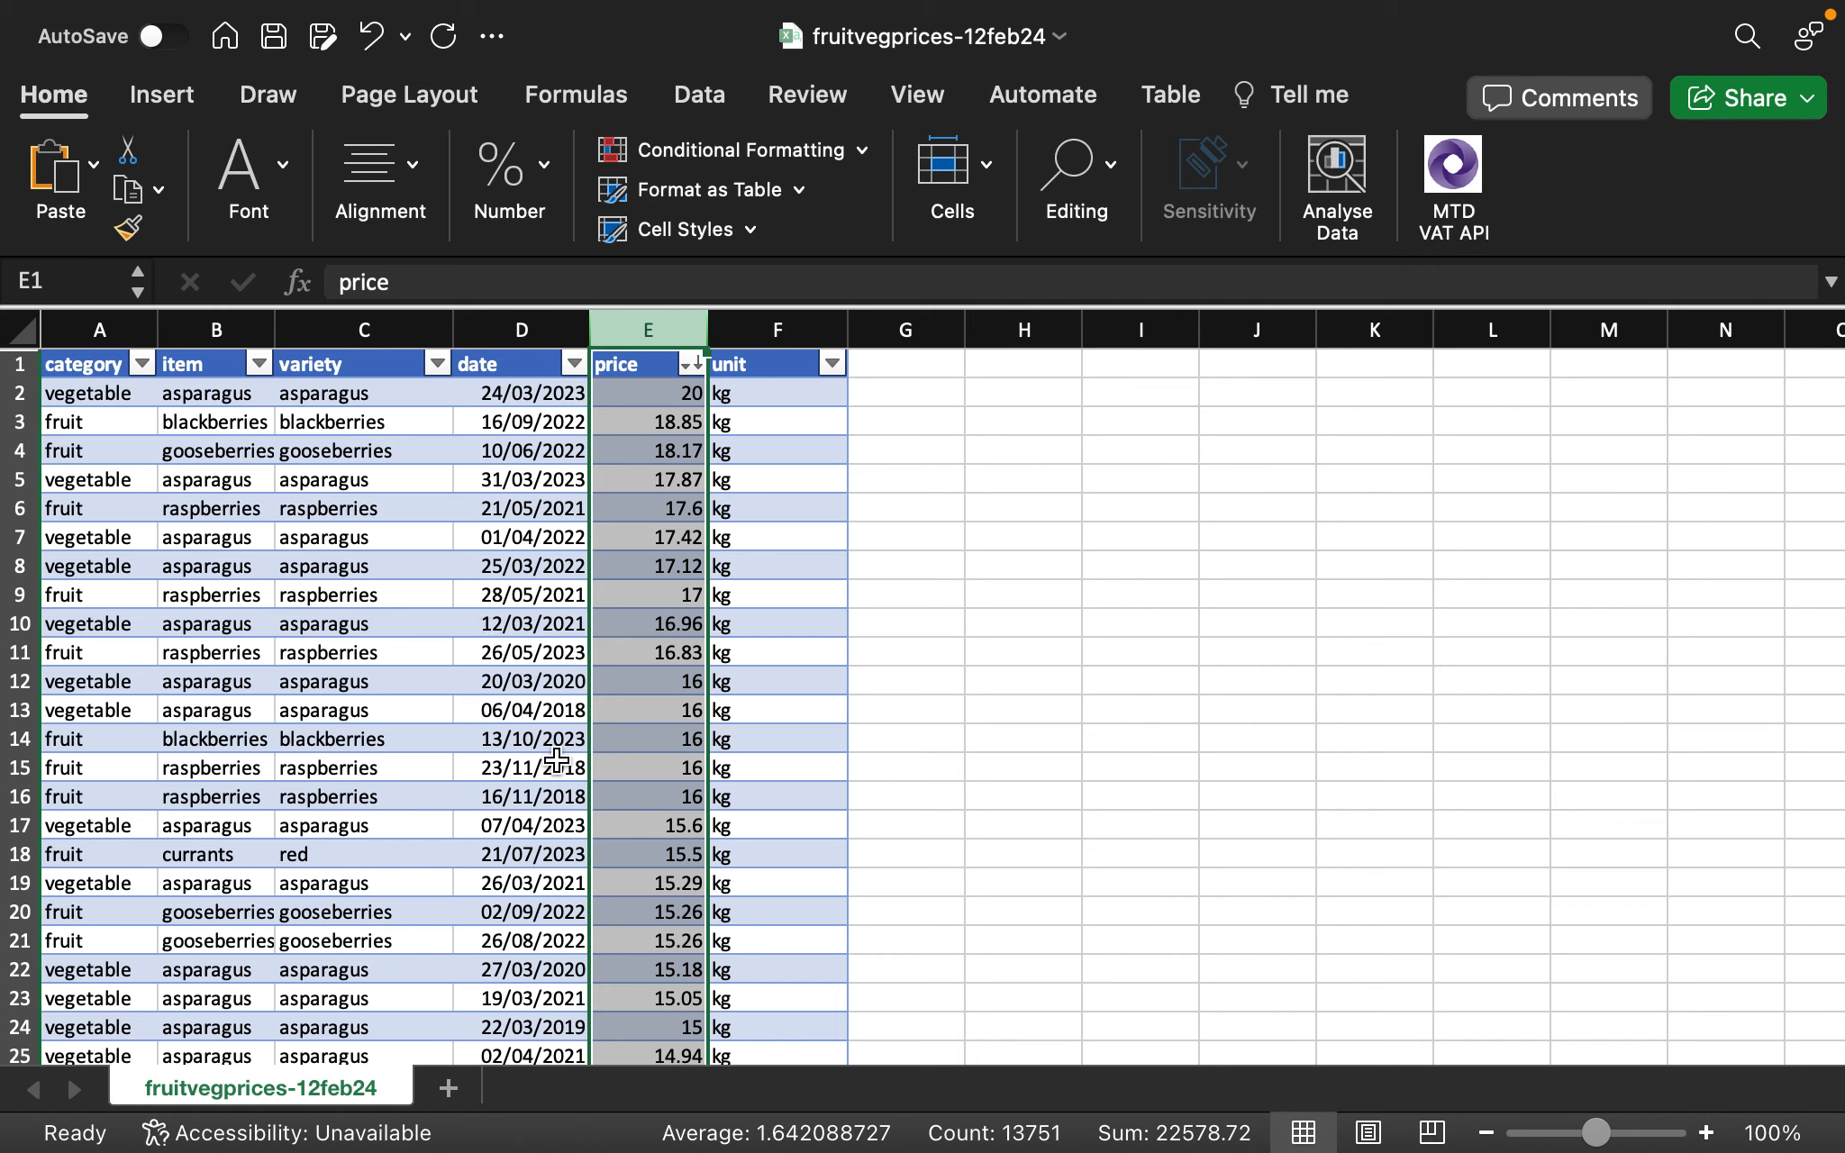
# Create a pivot table from Table1 and place it on a new worksheet
pyautogui.click(528, 683)
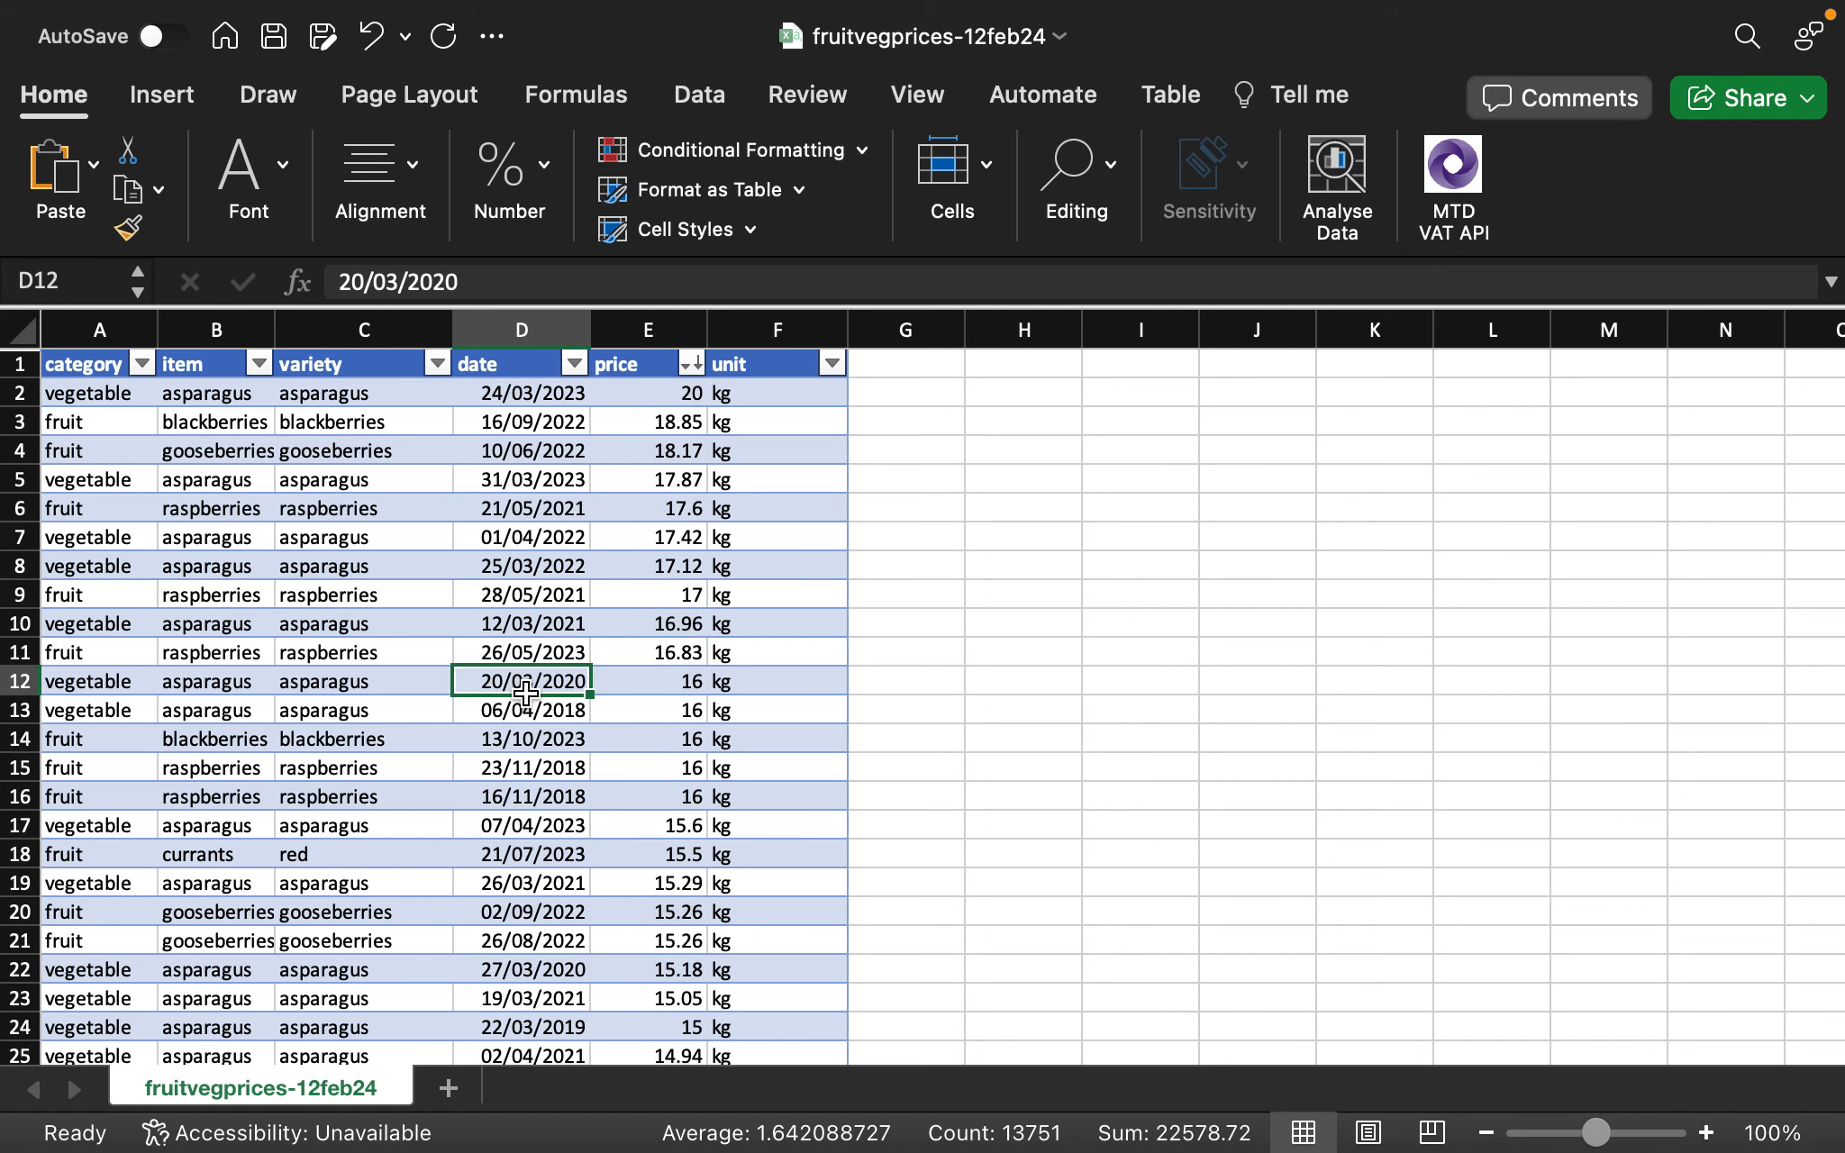
pyautogui.click(631, 729)
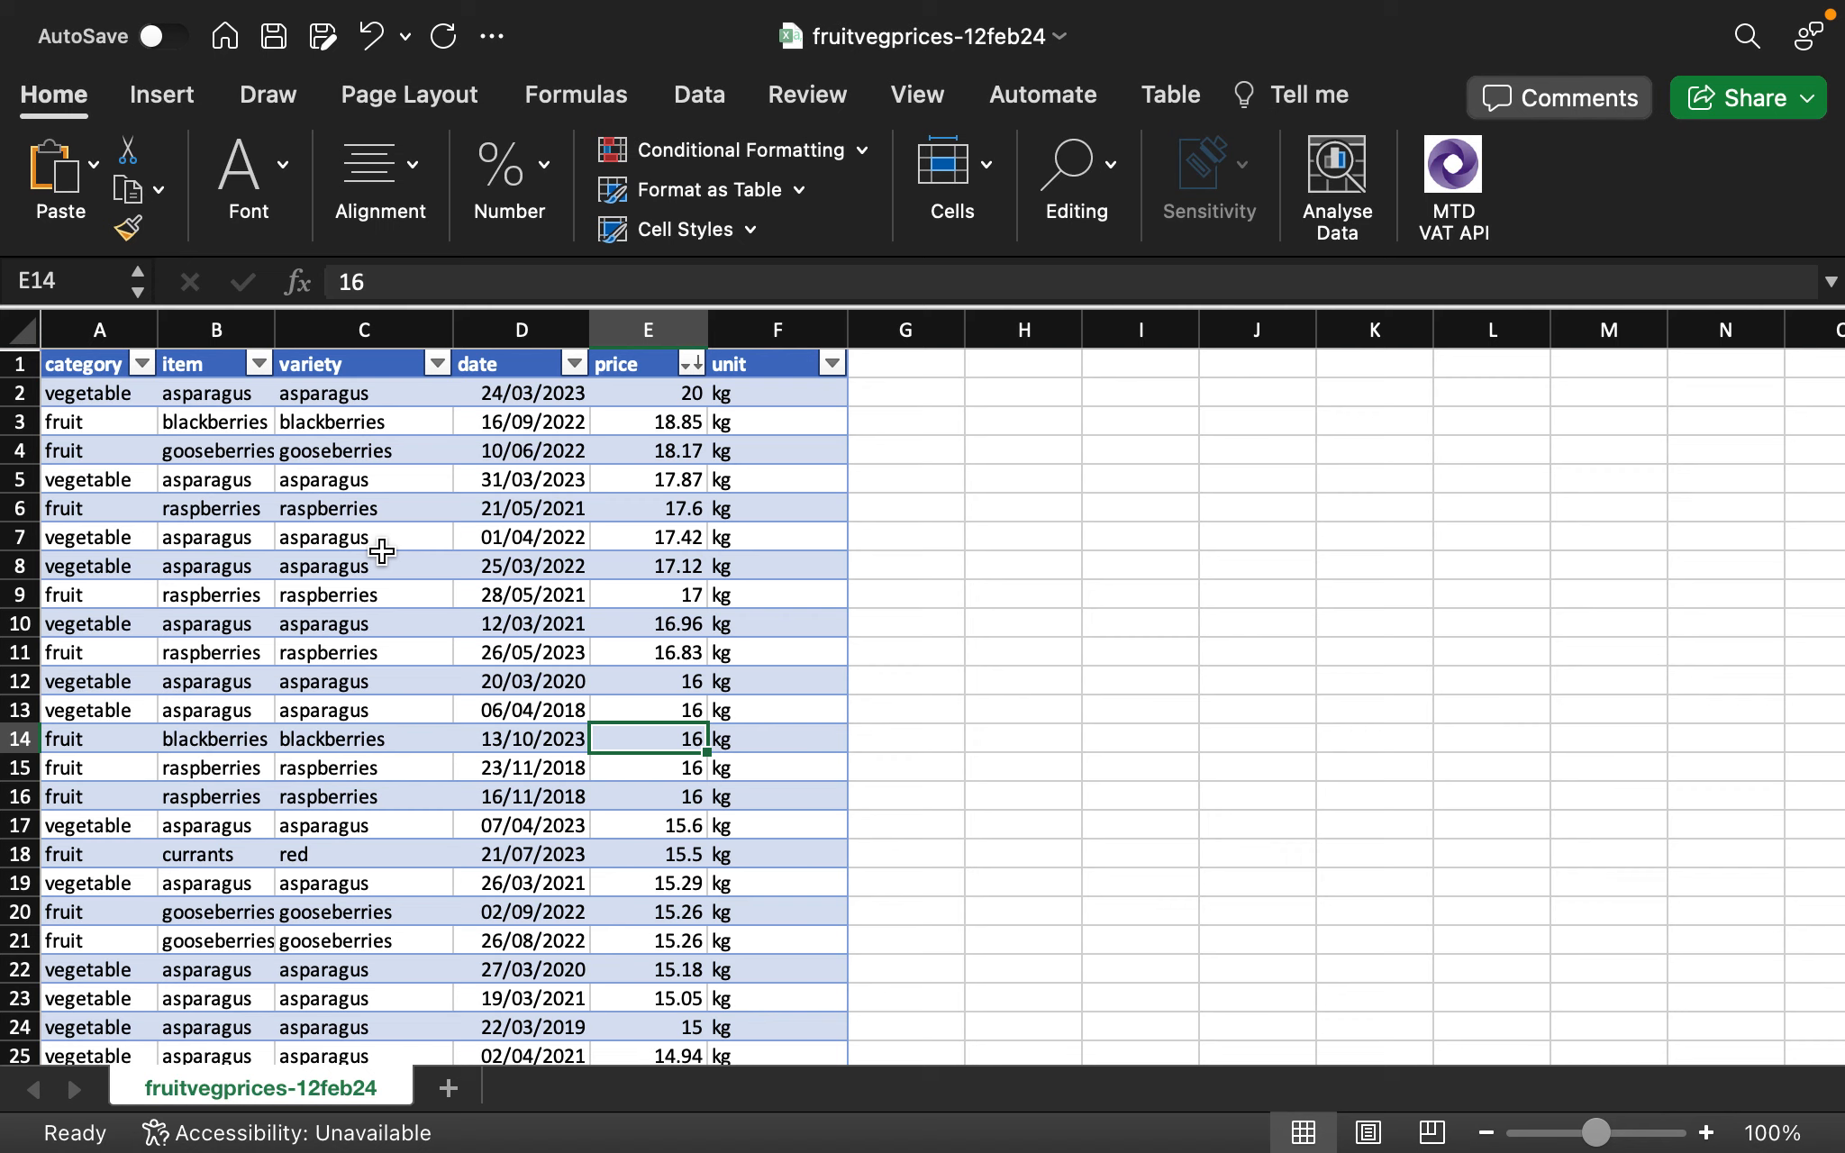
pyautogui.click(176, 93)
pyautogui.click(96, 167)
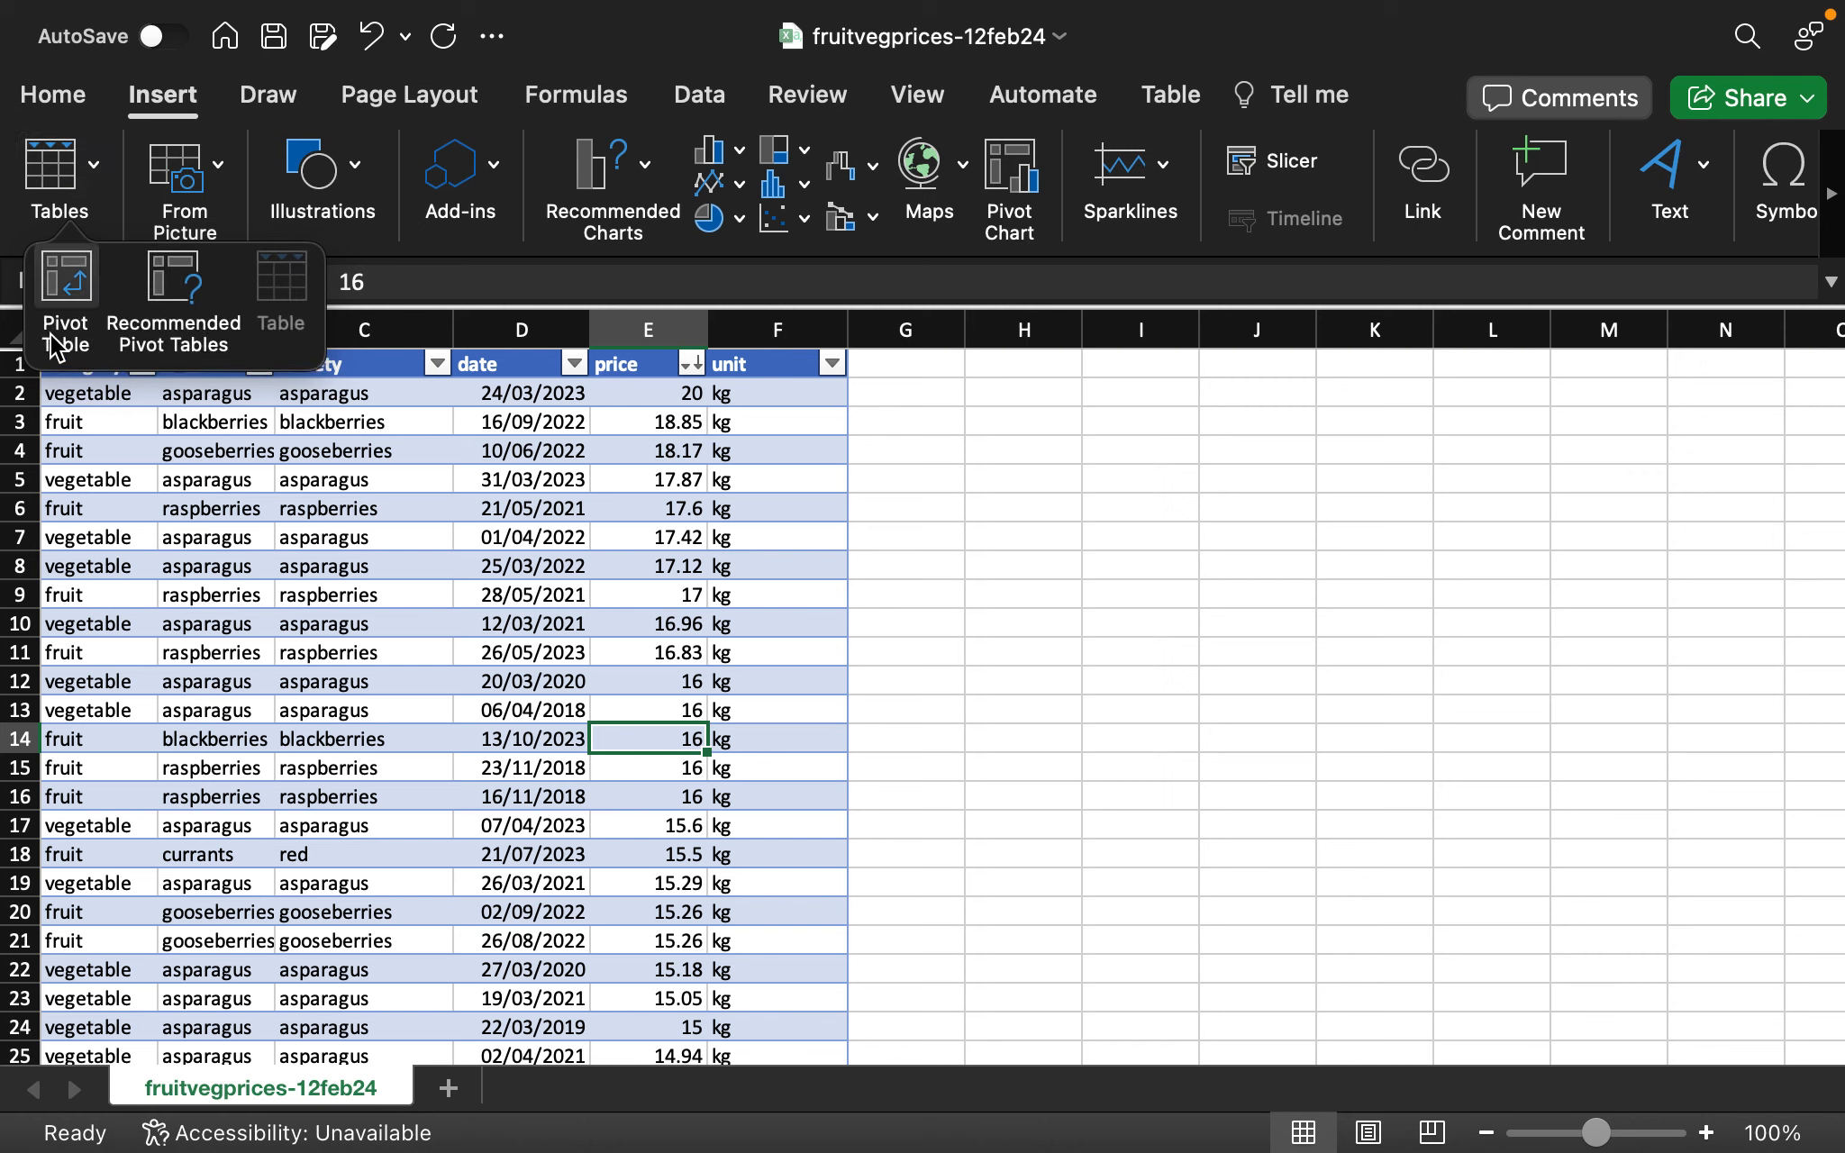
pyautogui.click(68, 290)
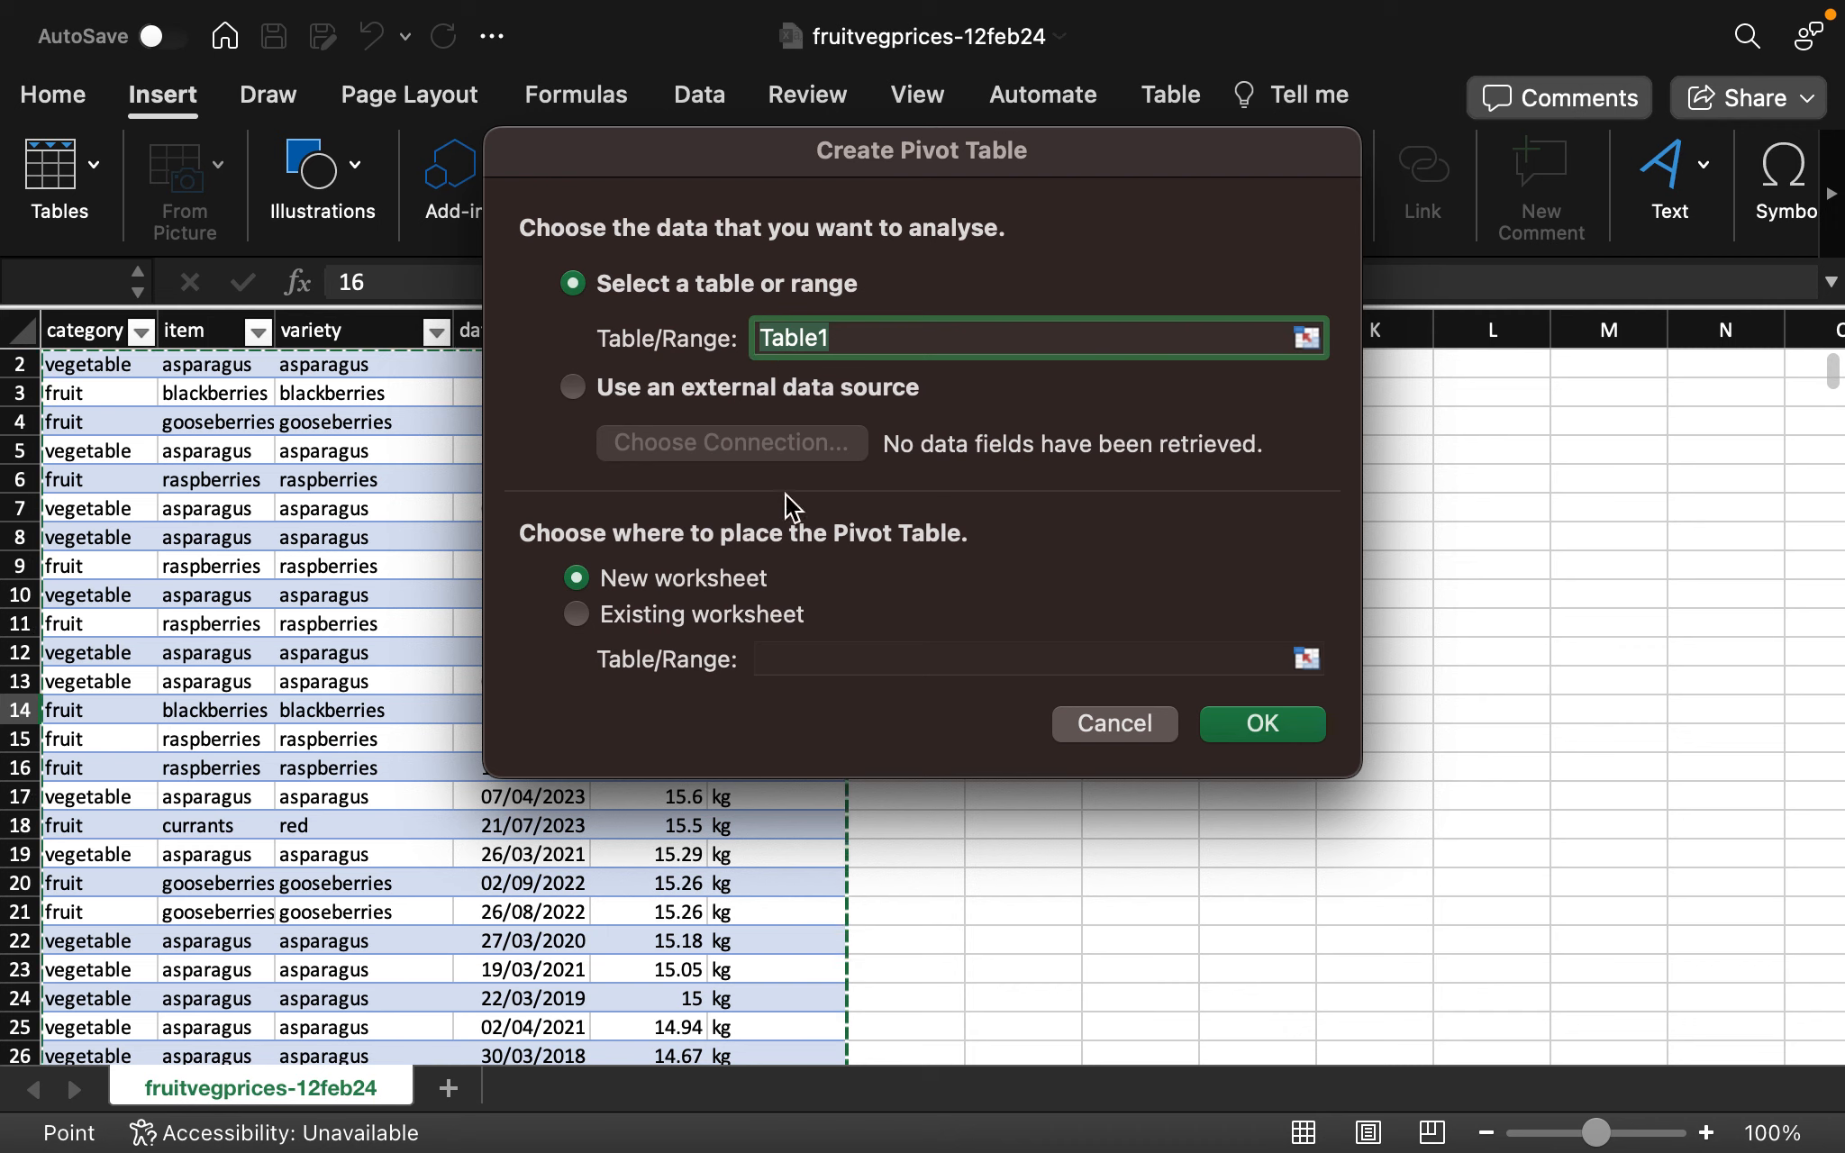
pyautogui.click(577, 613)
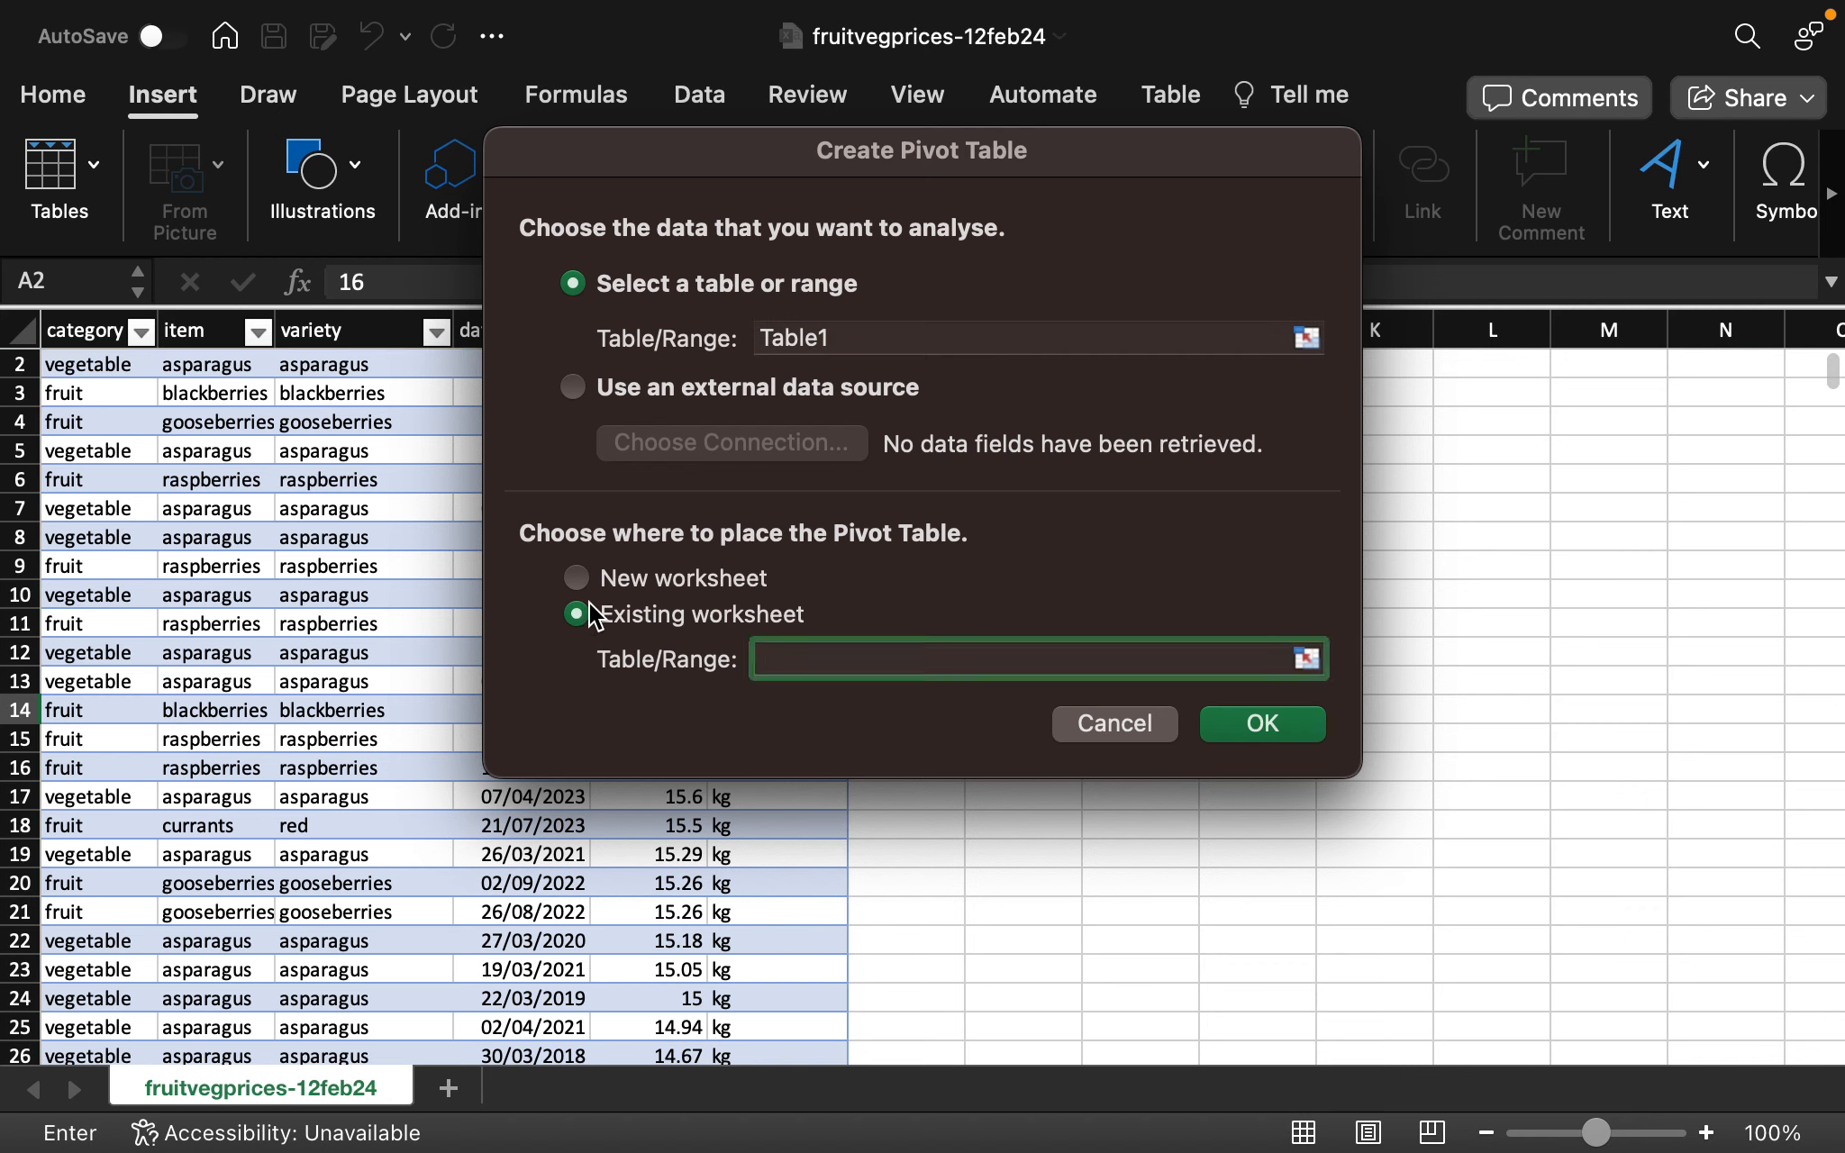
pyautogui.click(1488, 535)
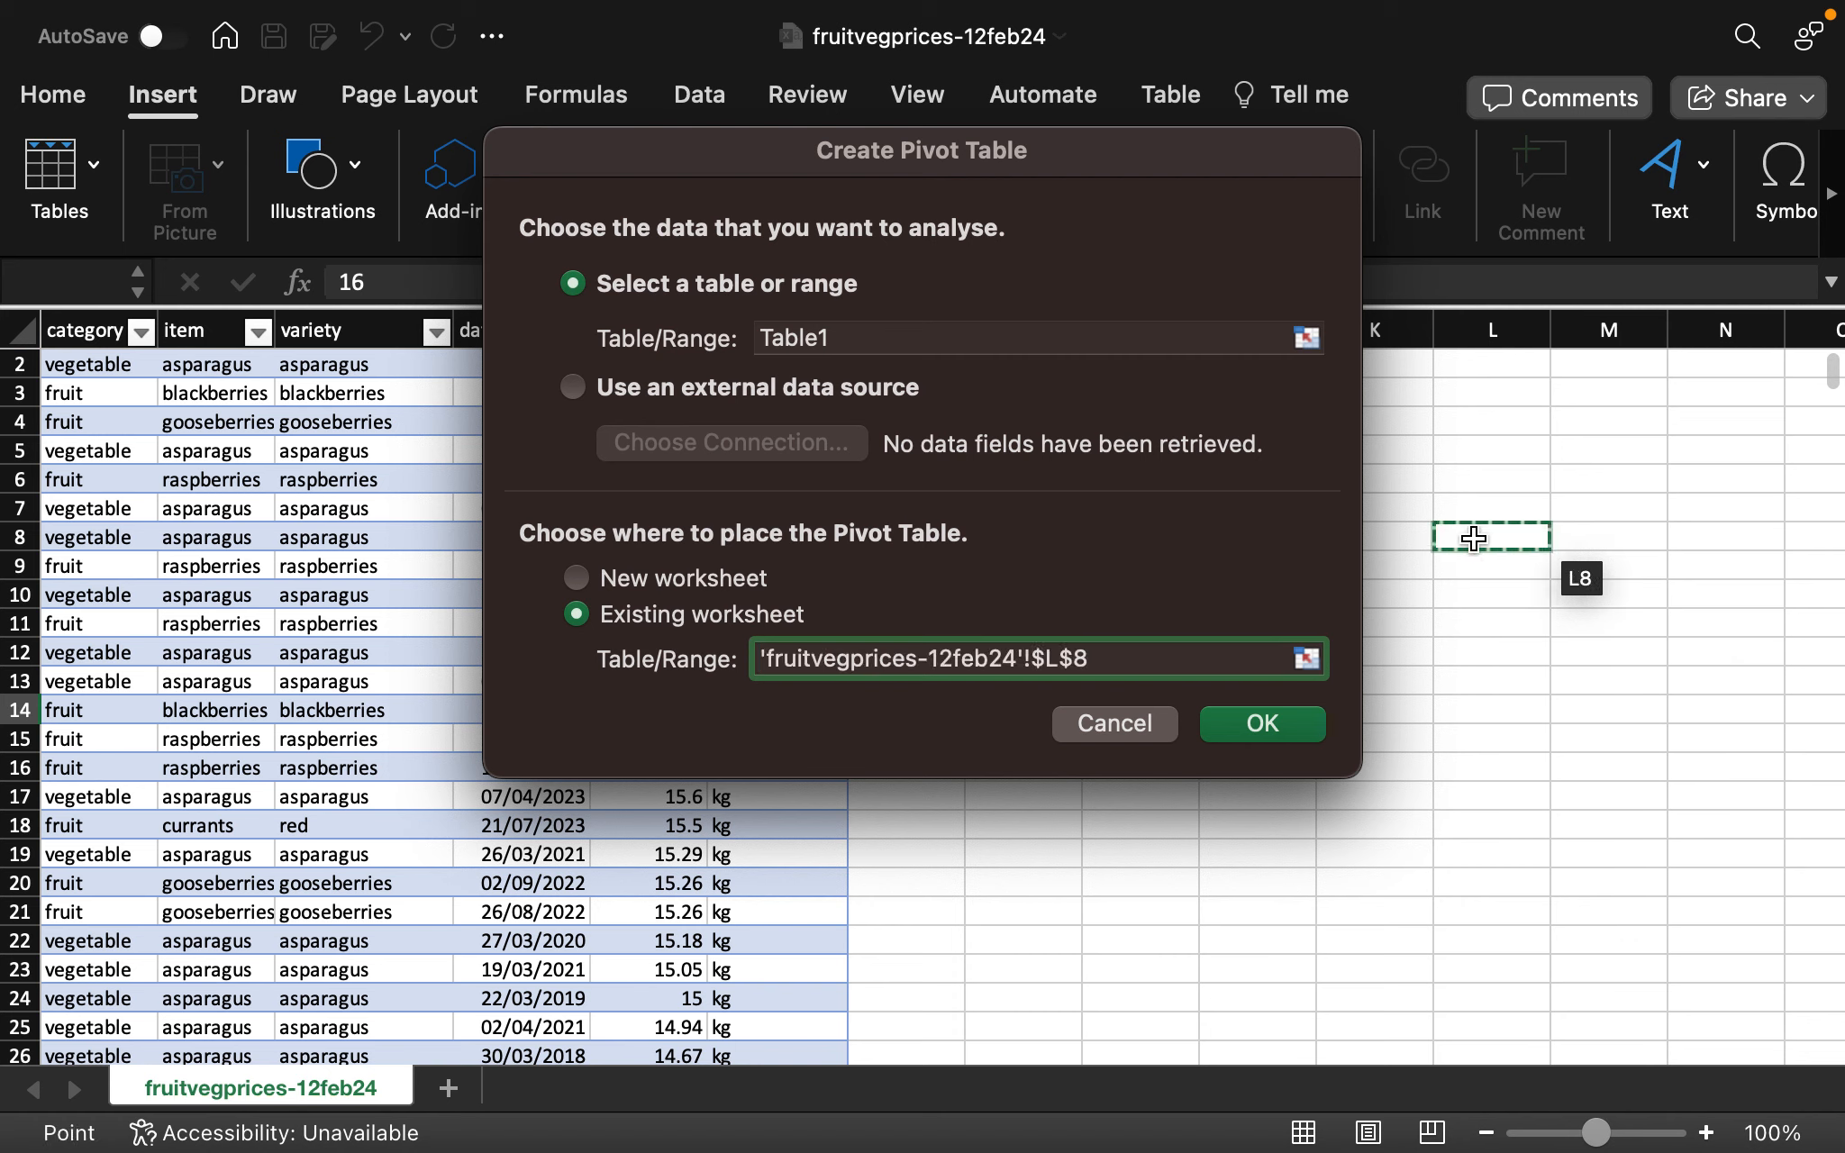
pyautogui.click(698, 578)
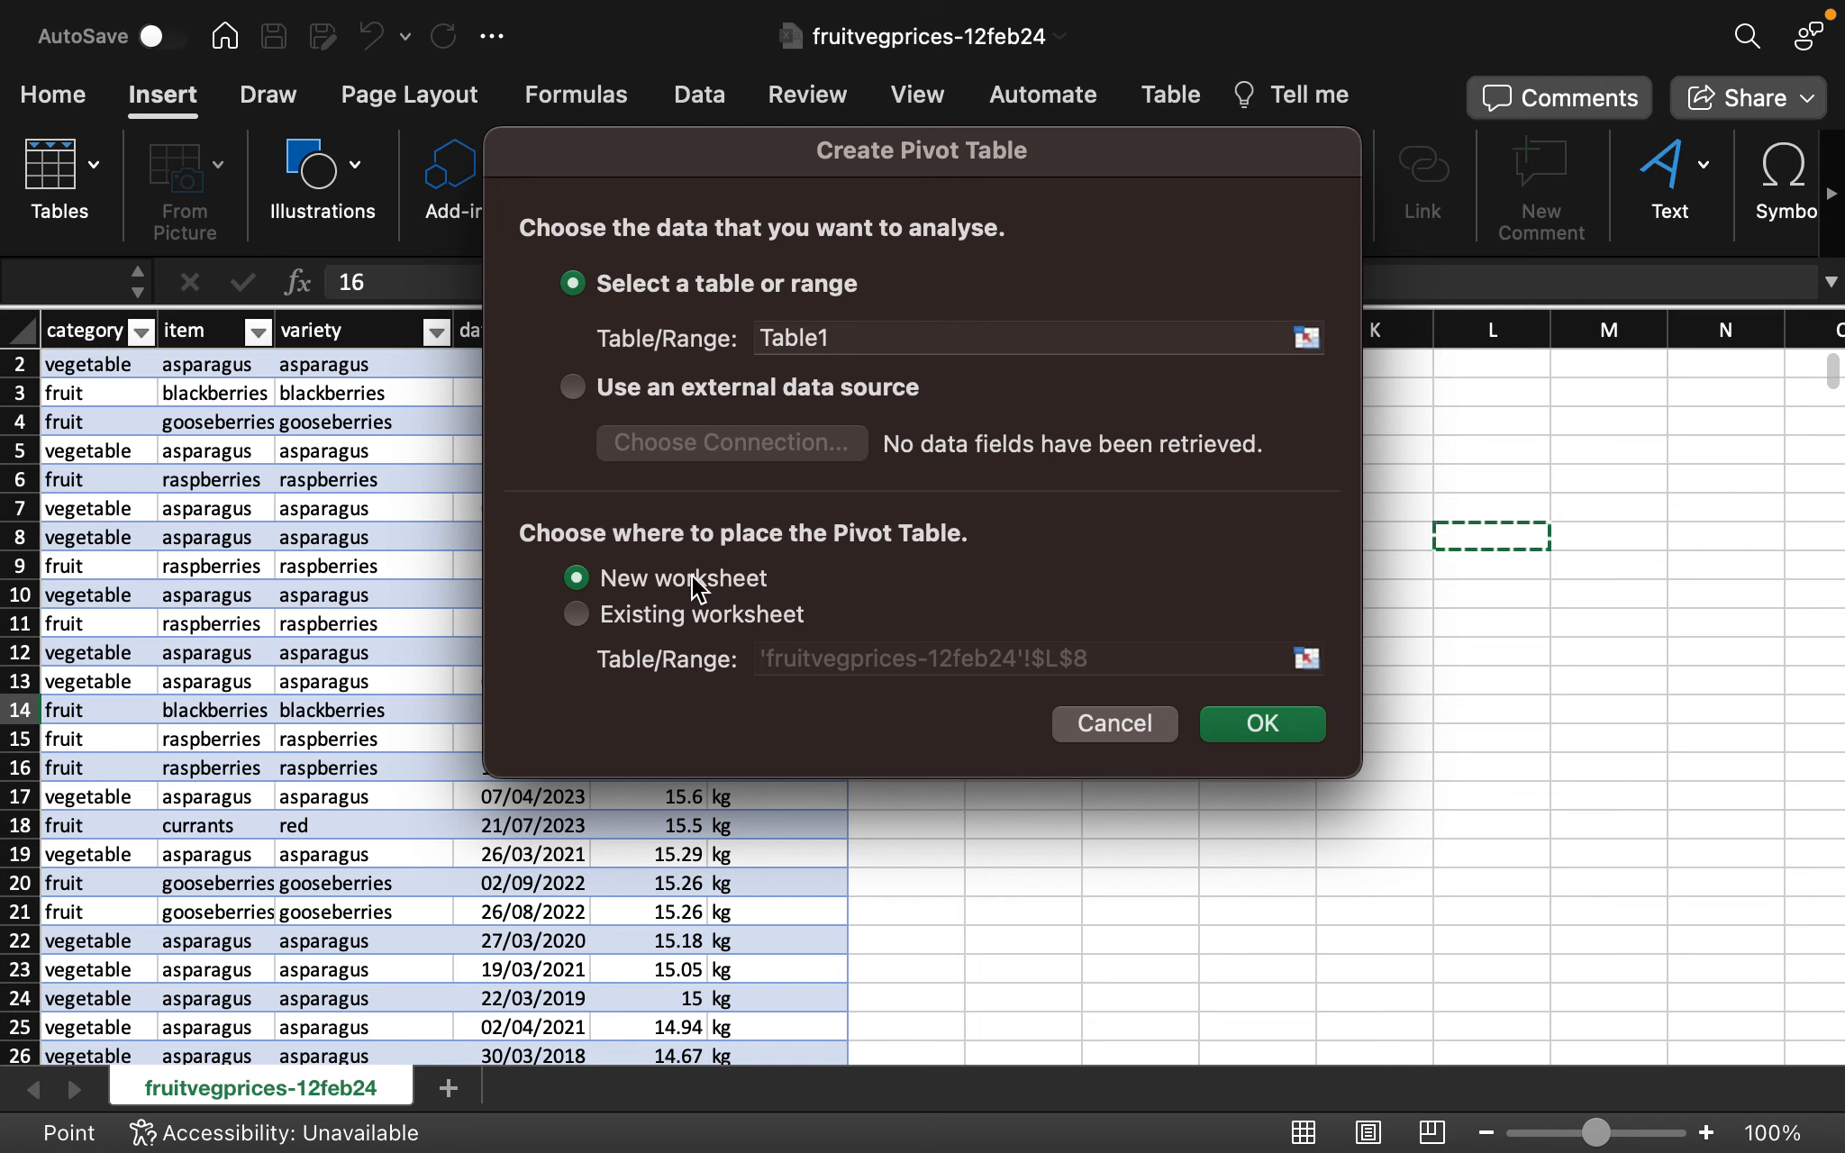
pyautogui.click(1302, 719)
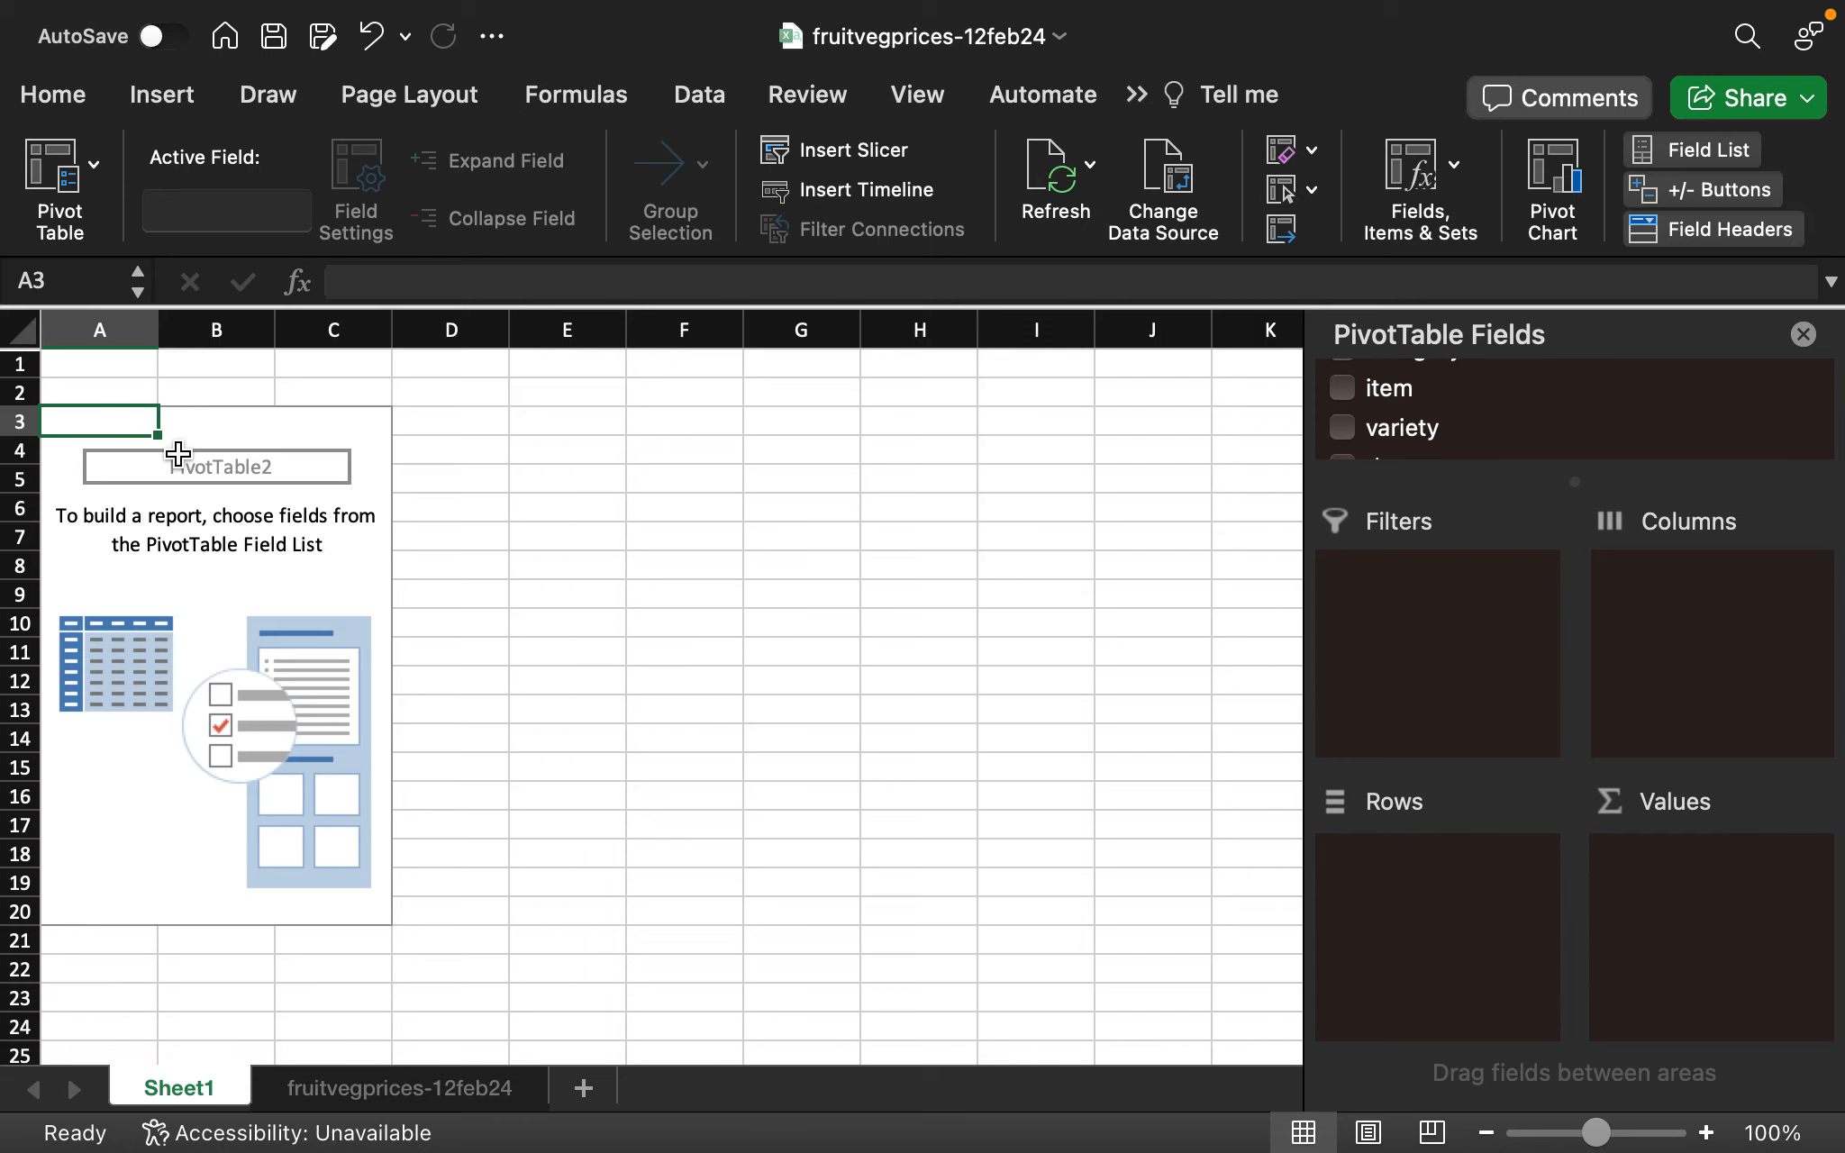
# Name the new pivot table Summary
pyautogui.click(248, 473)
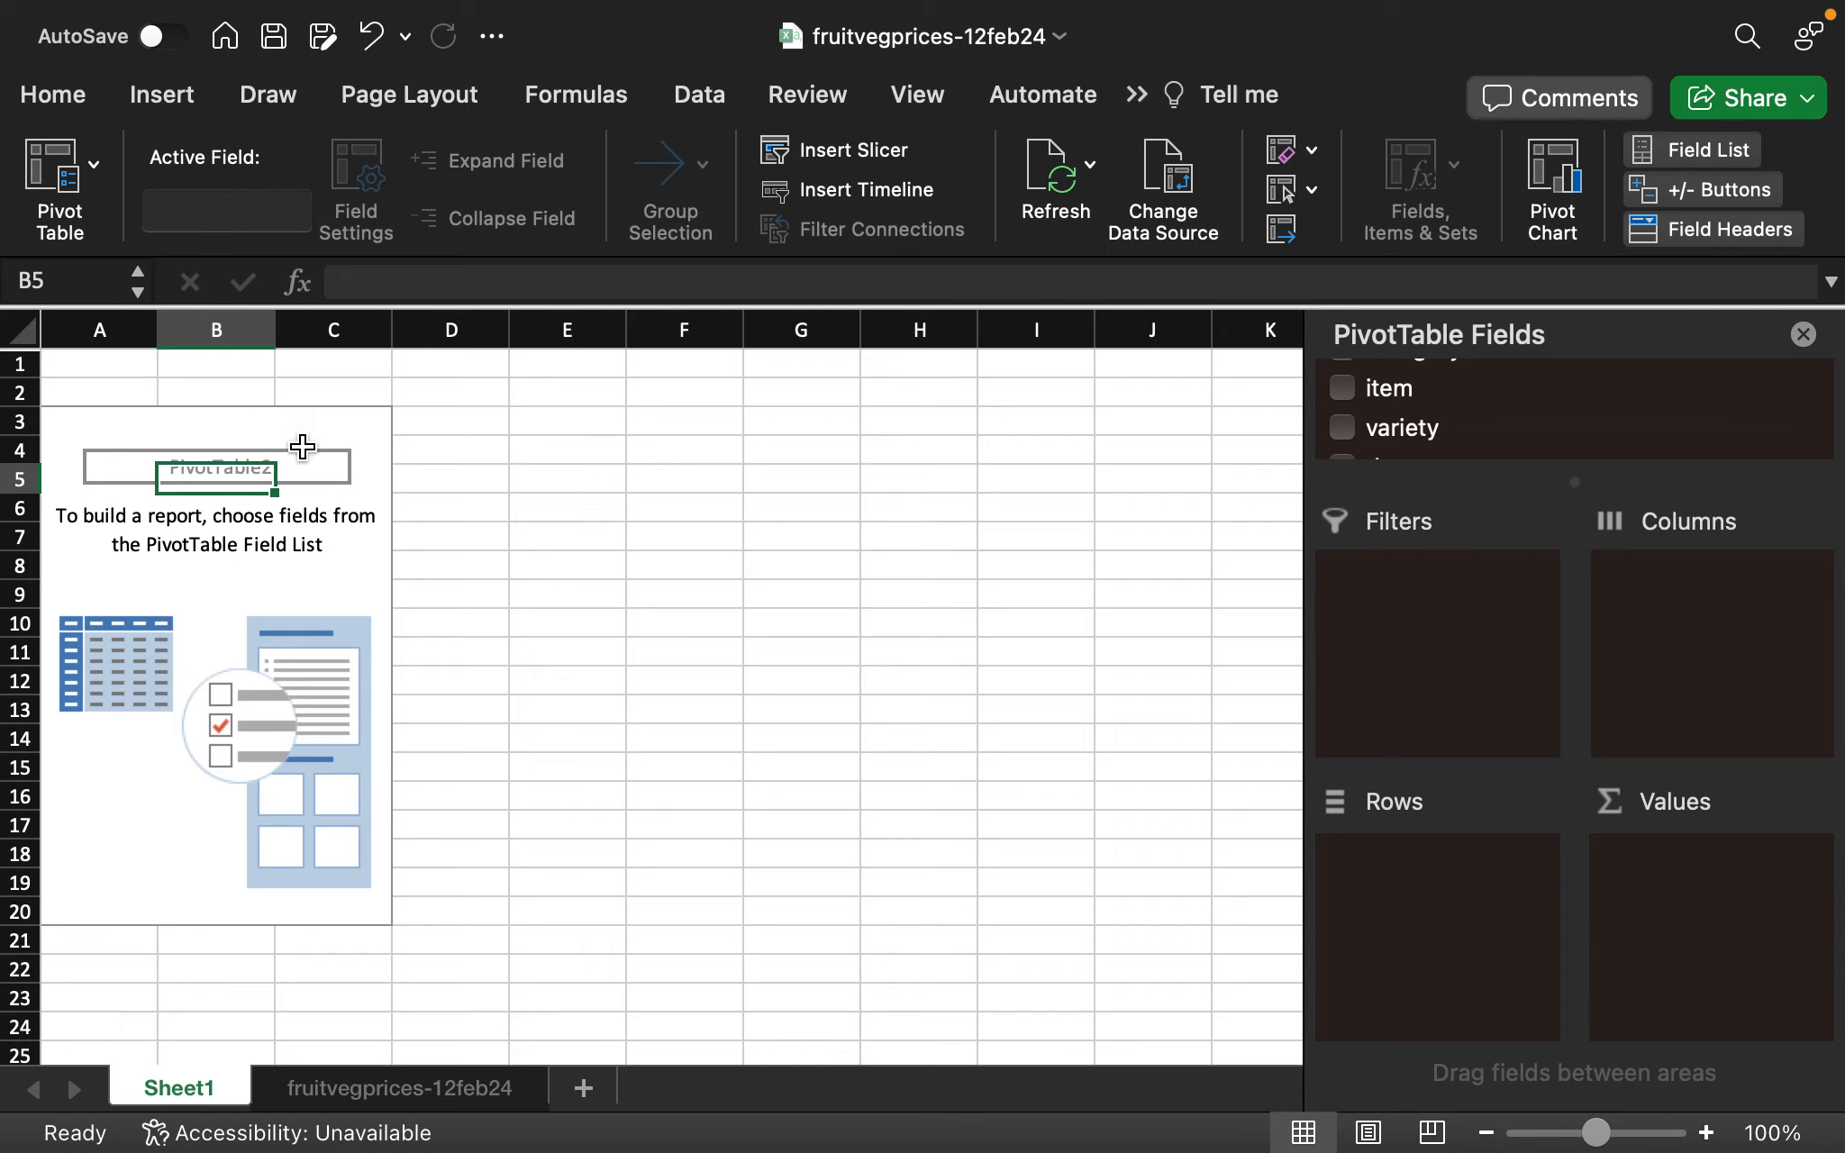
pyautogui.click(309, 426)
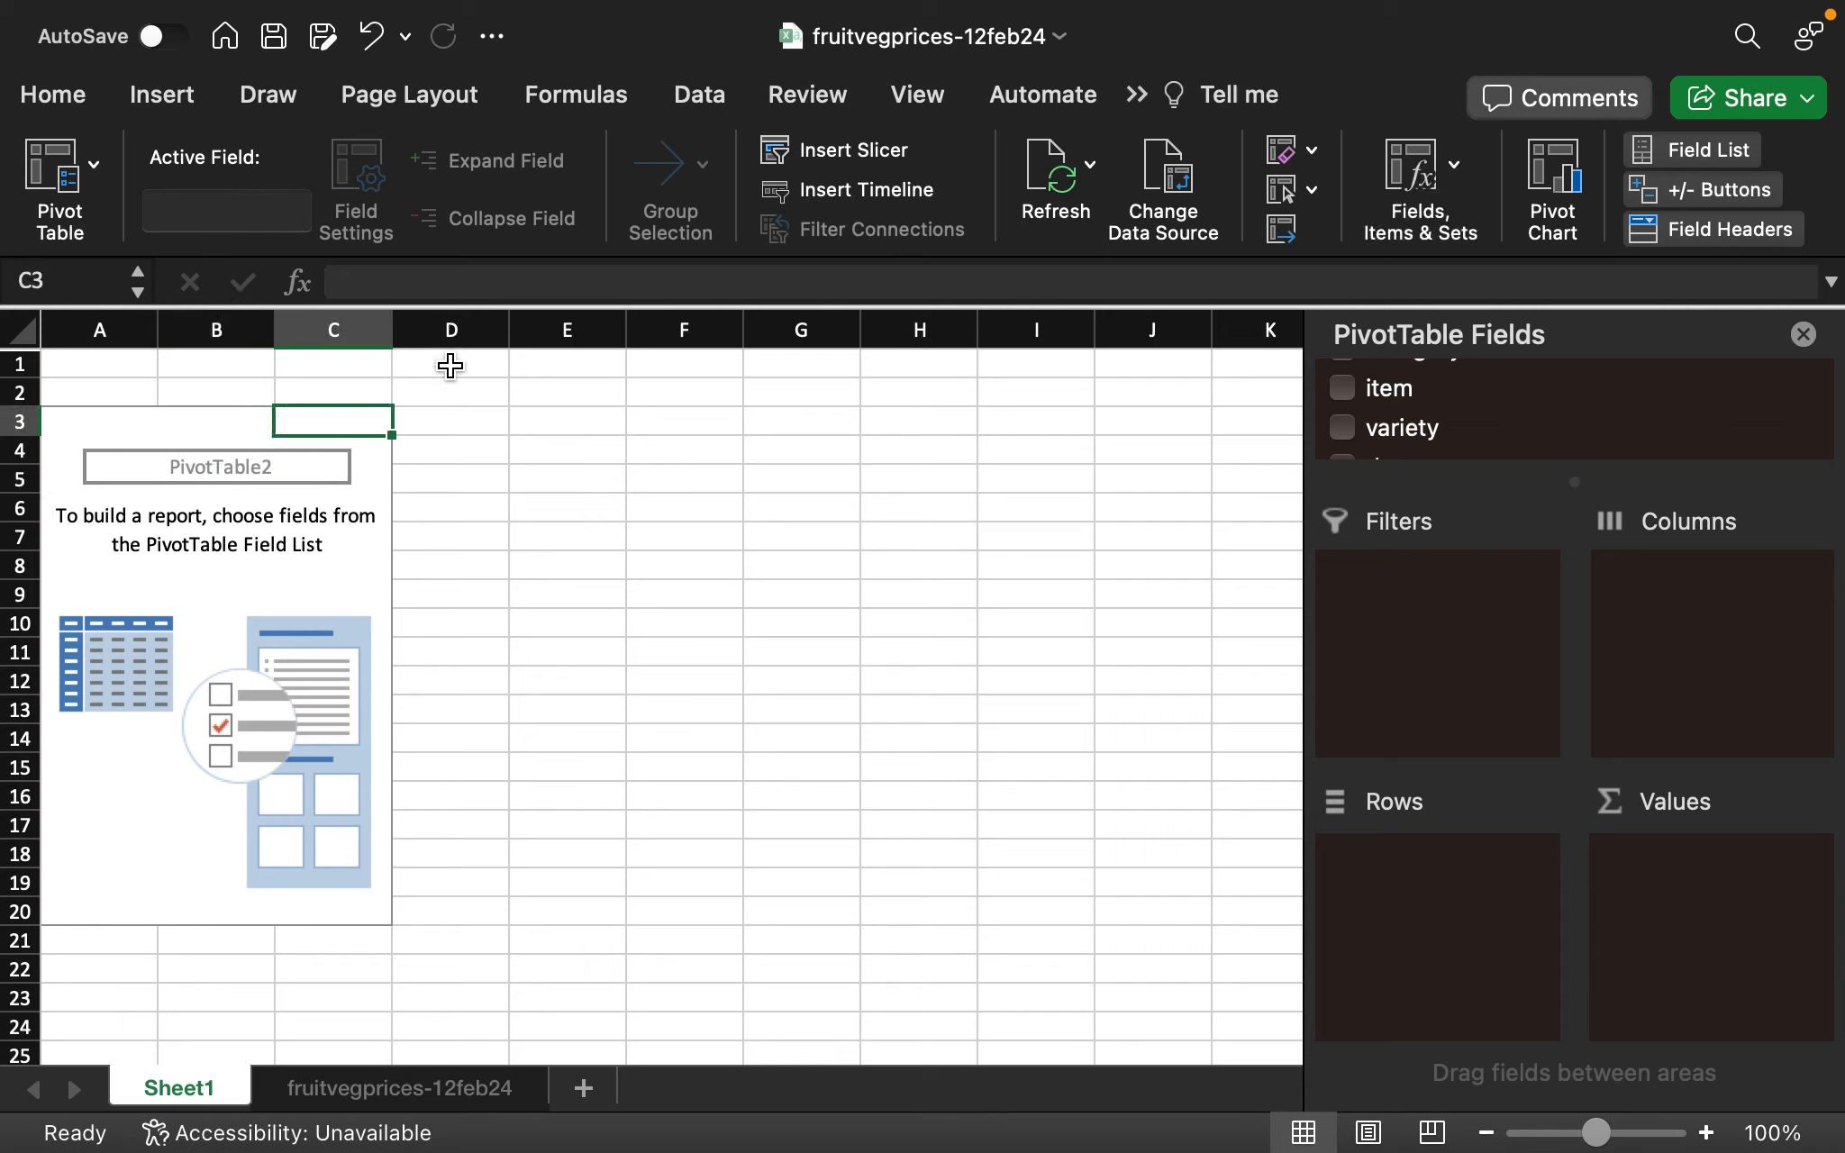
pyautogui.click(95, 227)
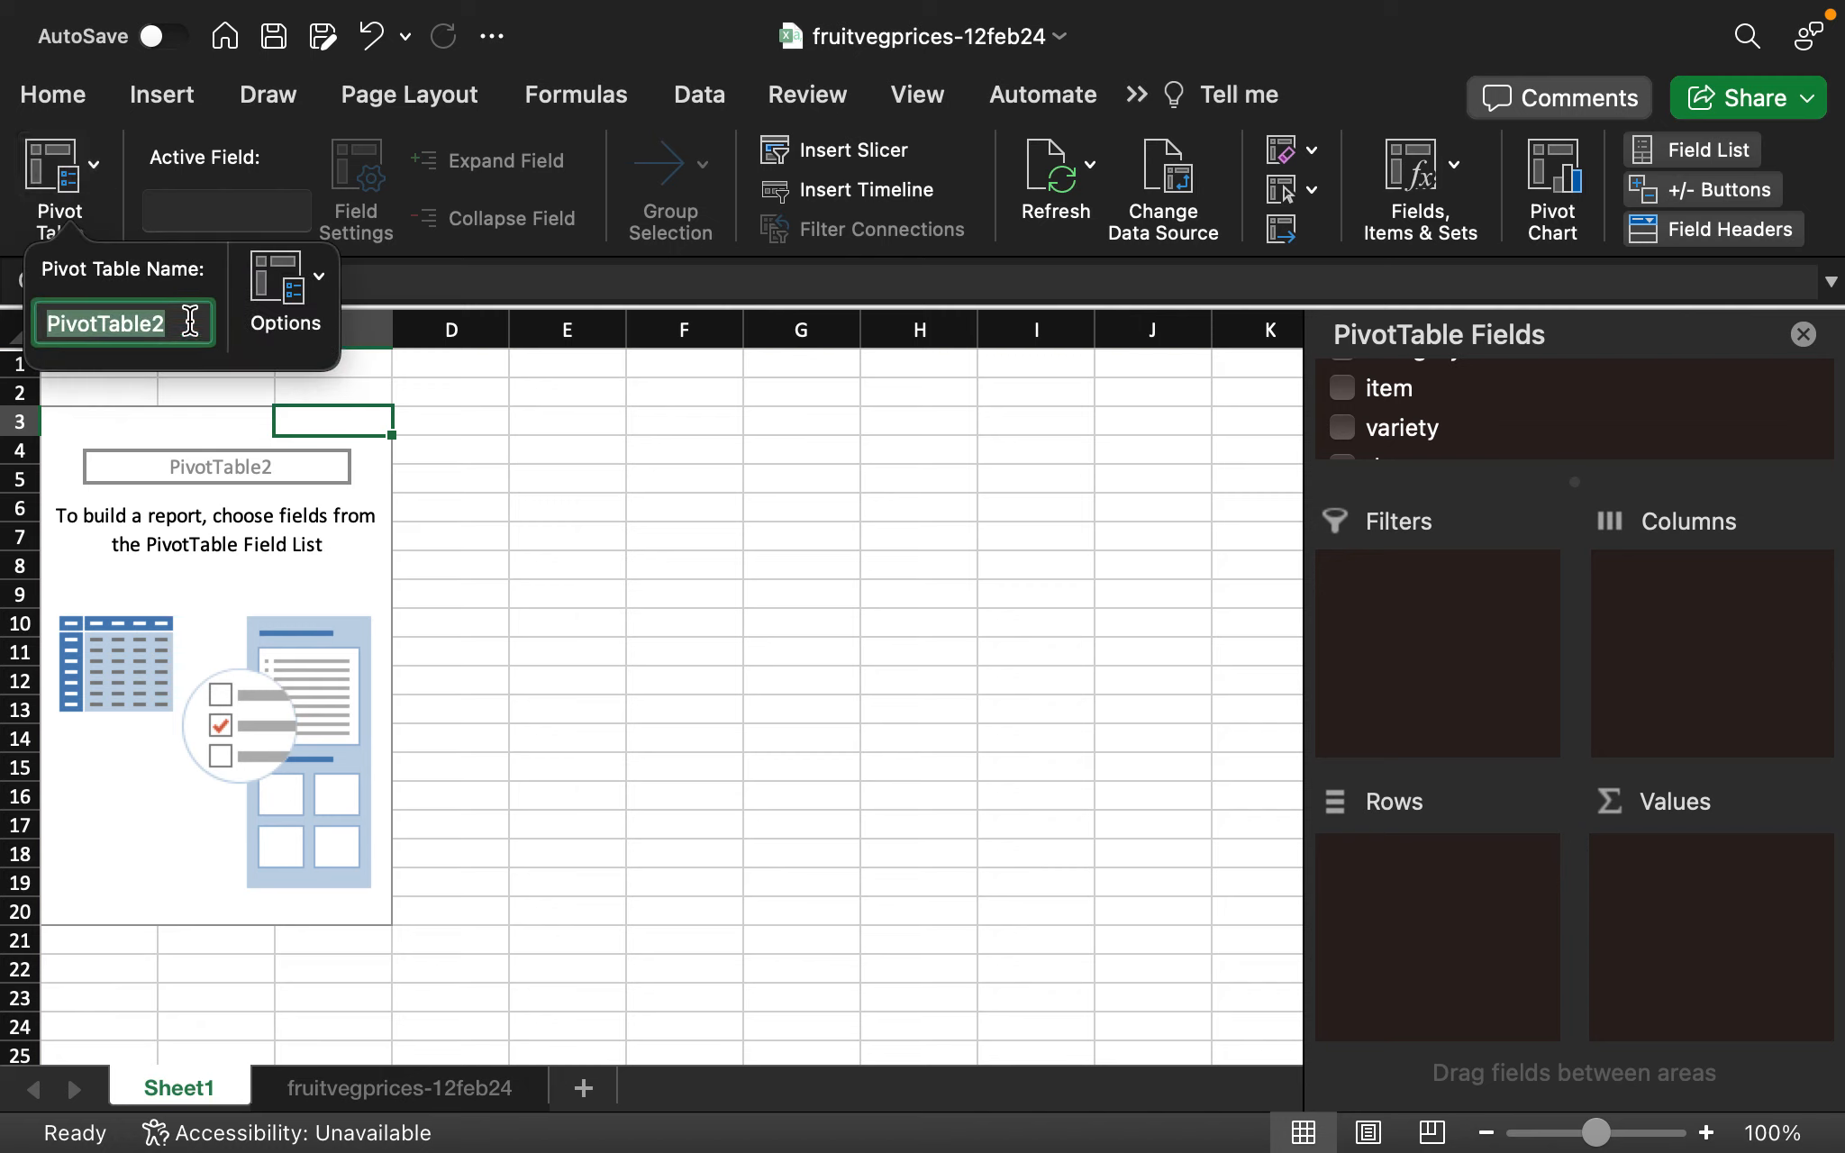
pyautogui.write('S')
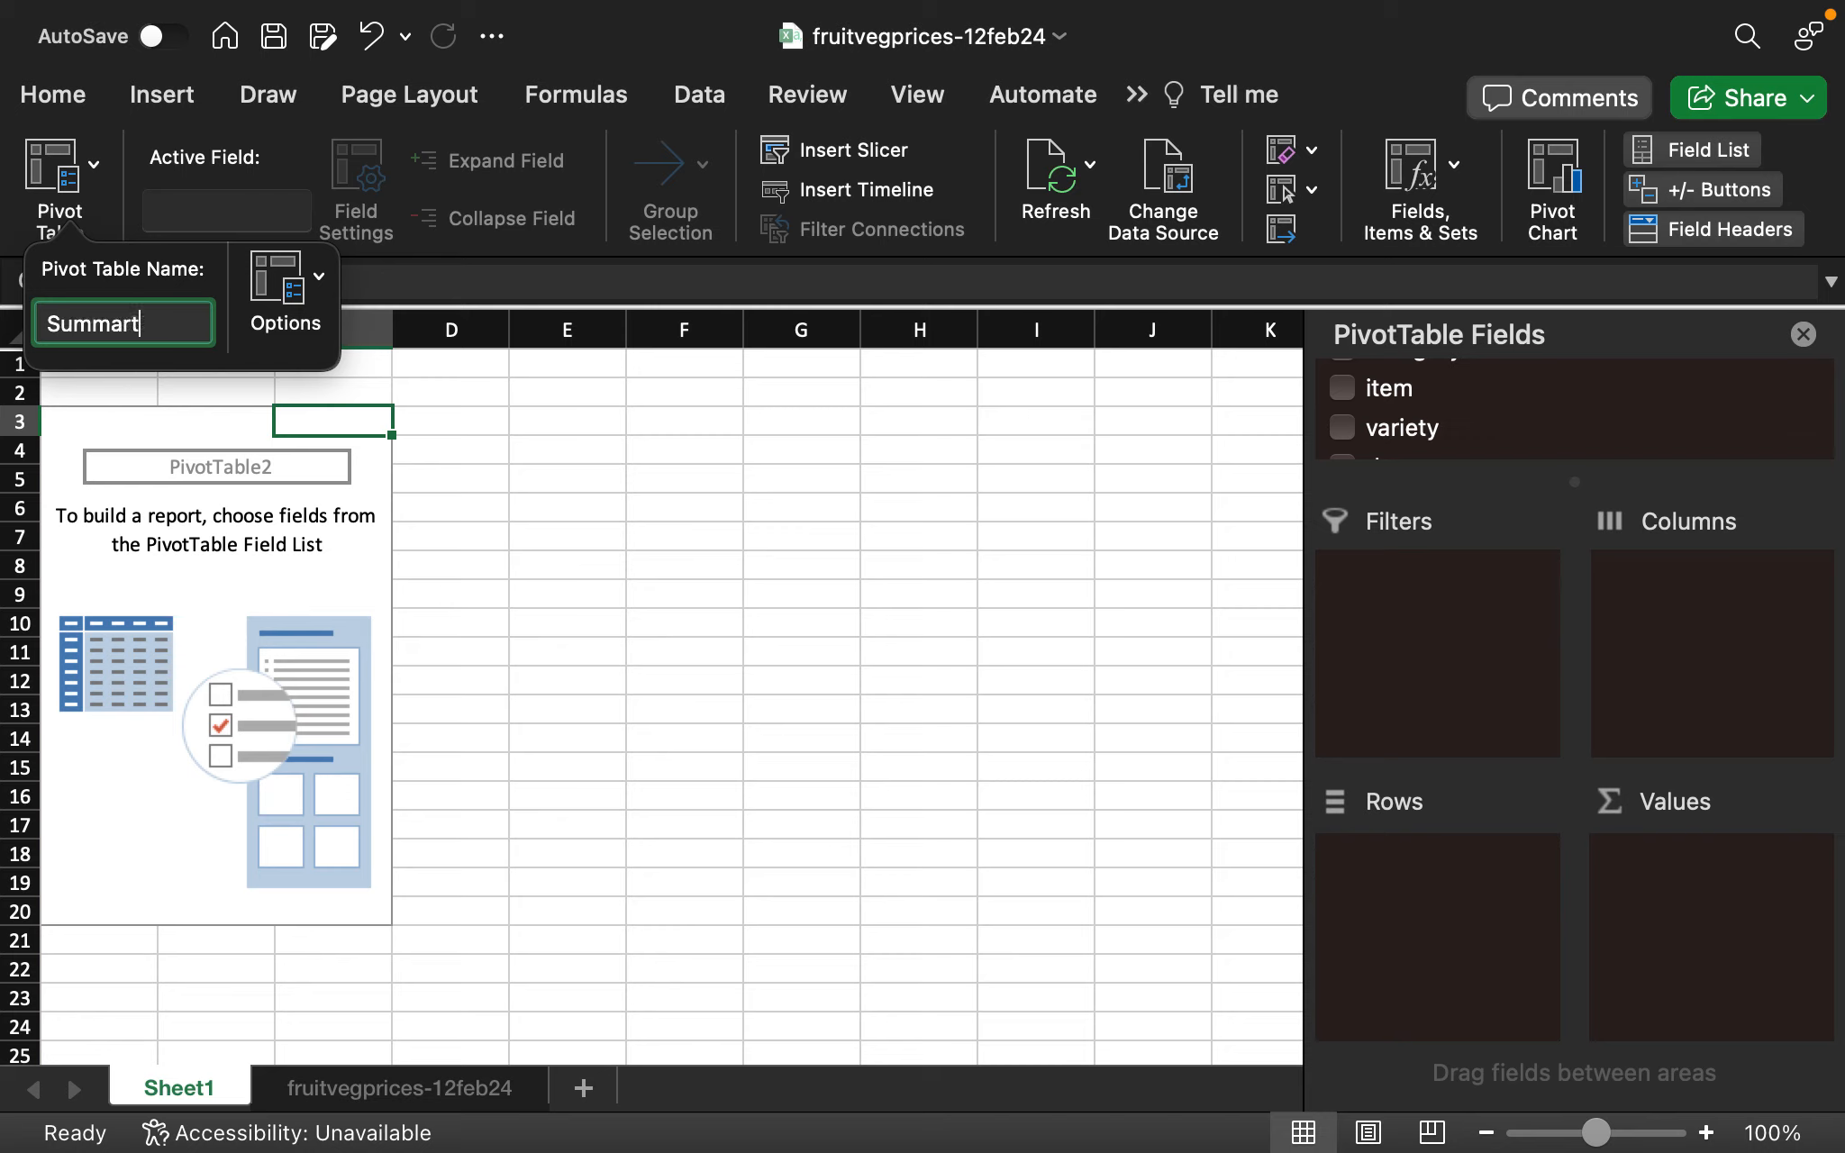
pyautogui.write('ummary')
pyautogui.click(511, 420)
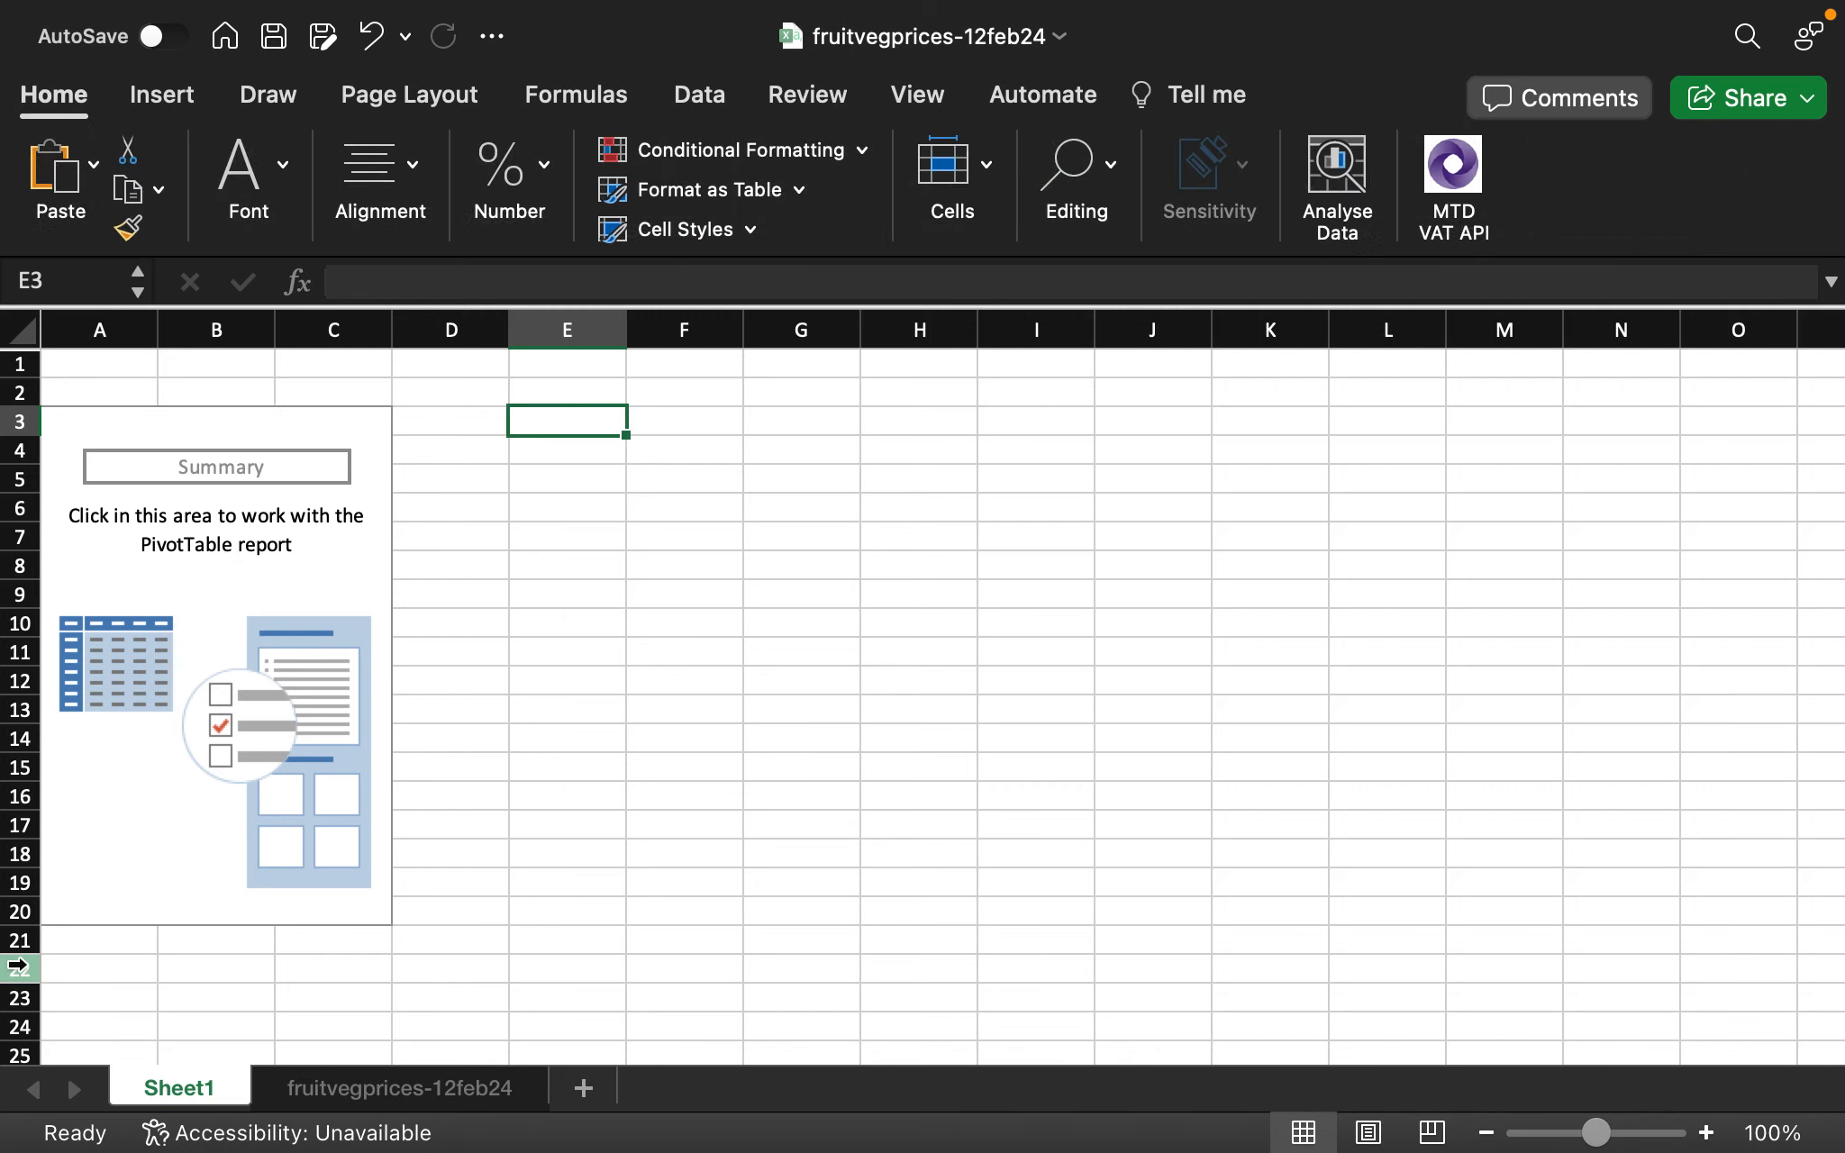
# Rename the pivot table's worksheet as Summary, check the source data sheet and return to Summary
pyautogui.doubleClick(204, 1092)
pyautogui.write('Sum')
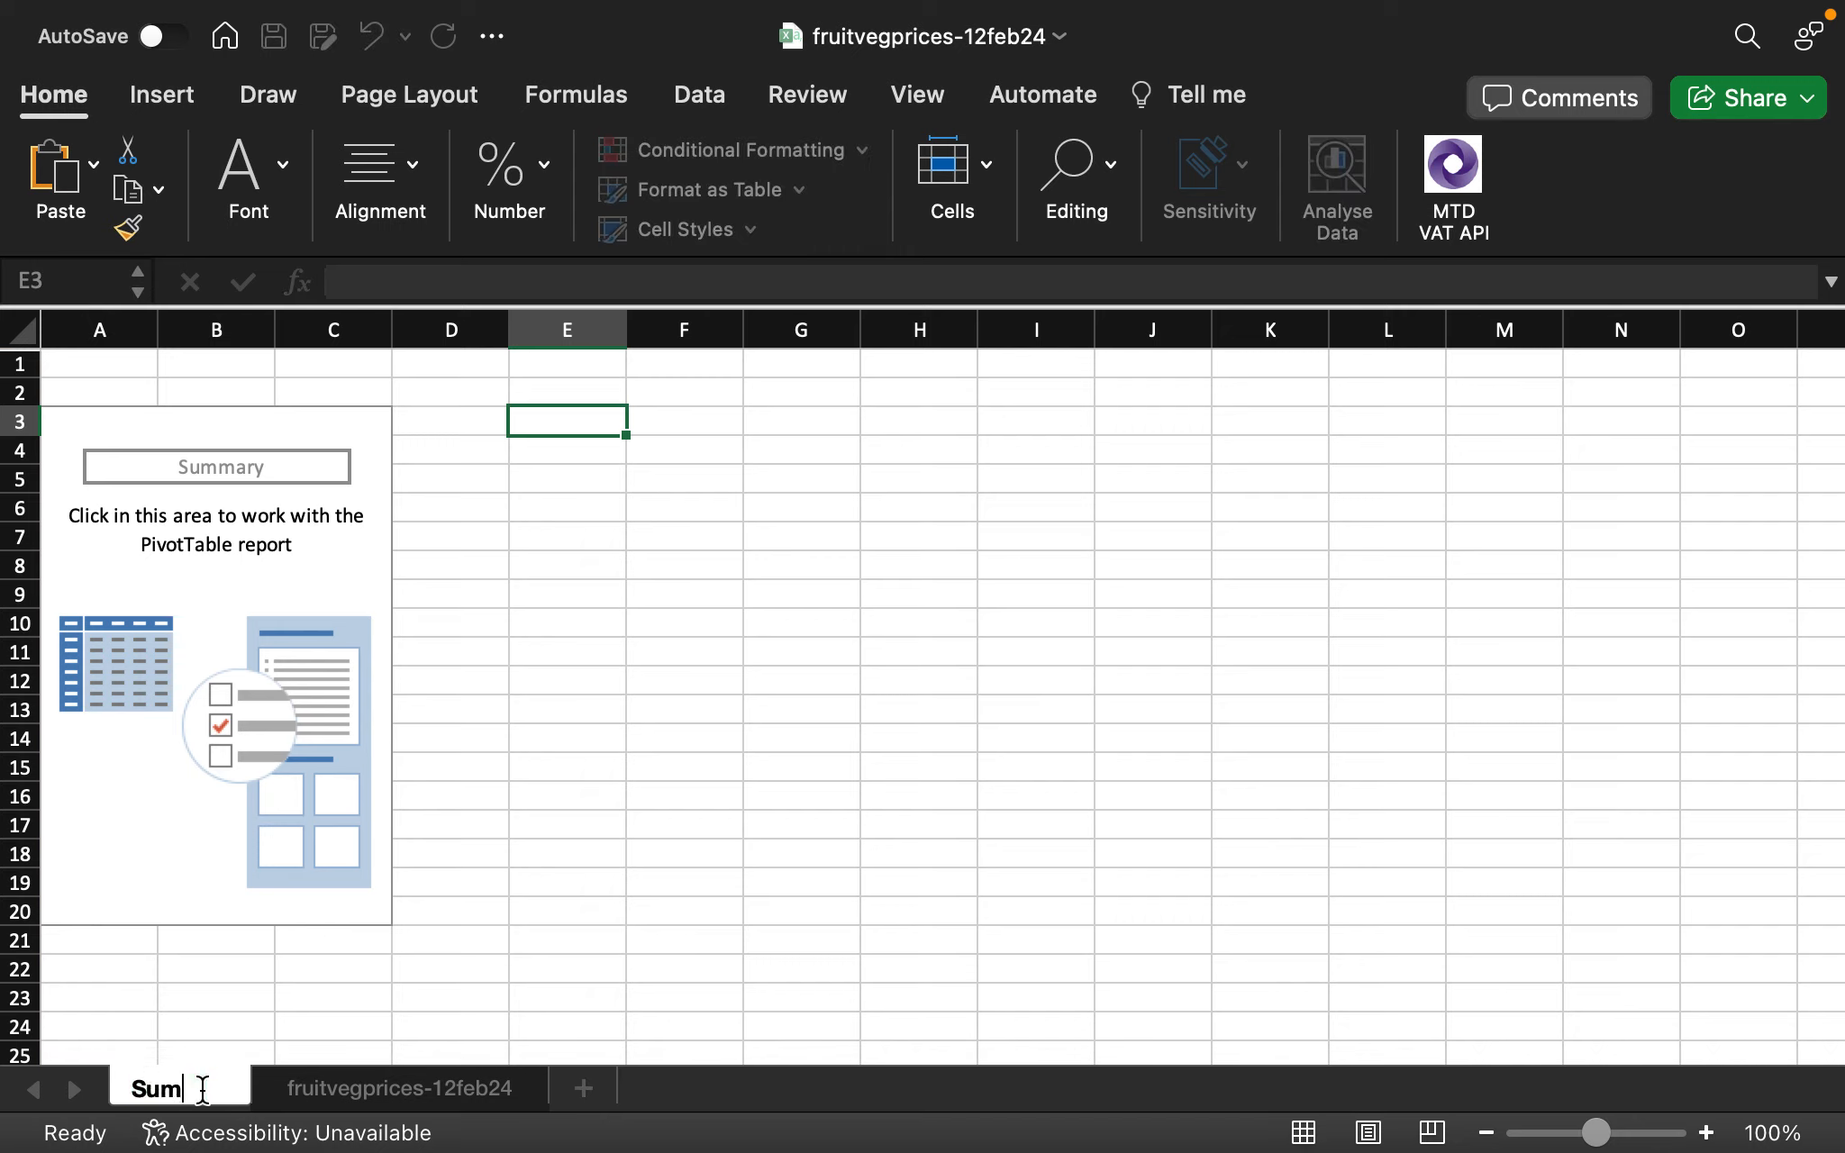
pyautogui.write('mart')
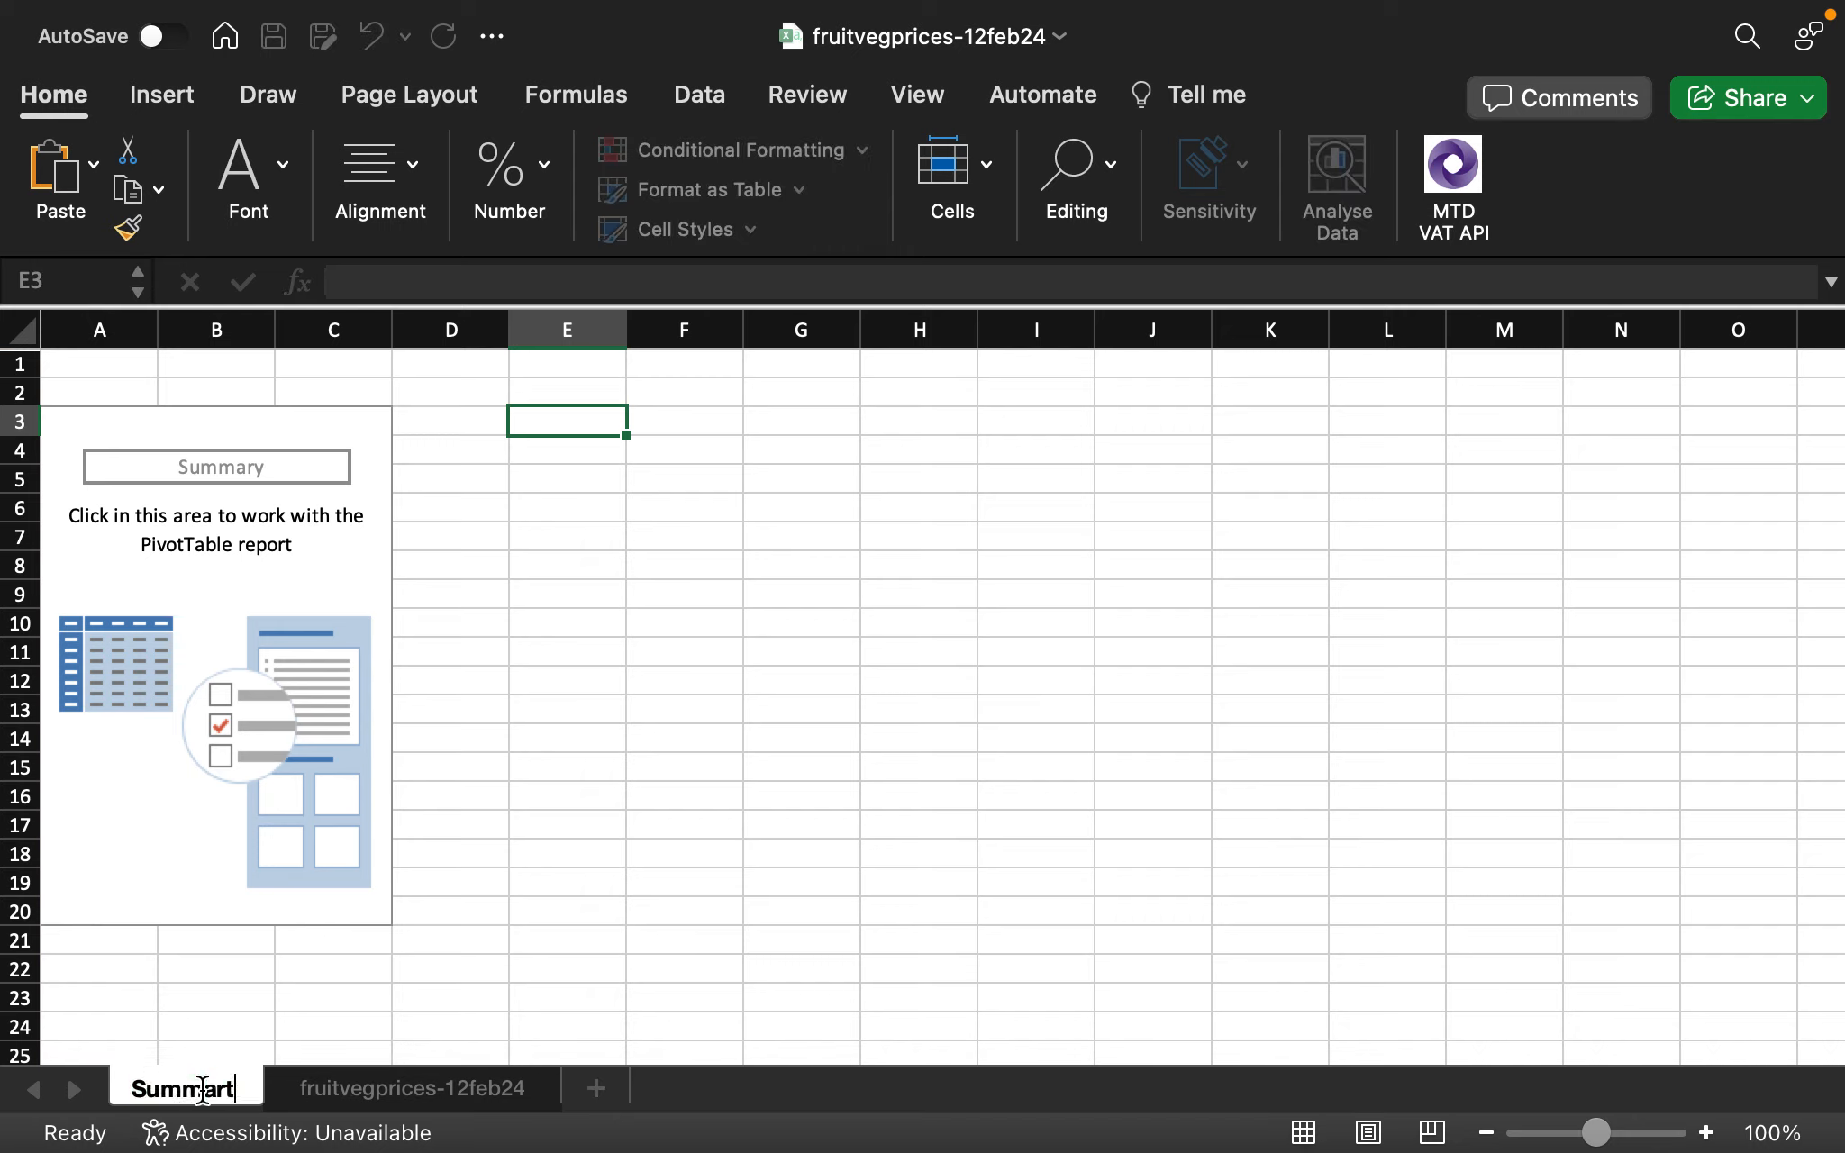
pyautogui.press('BackSpace')
pyautogui.write('y')
pyautogui.press('Return')
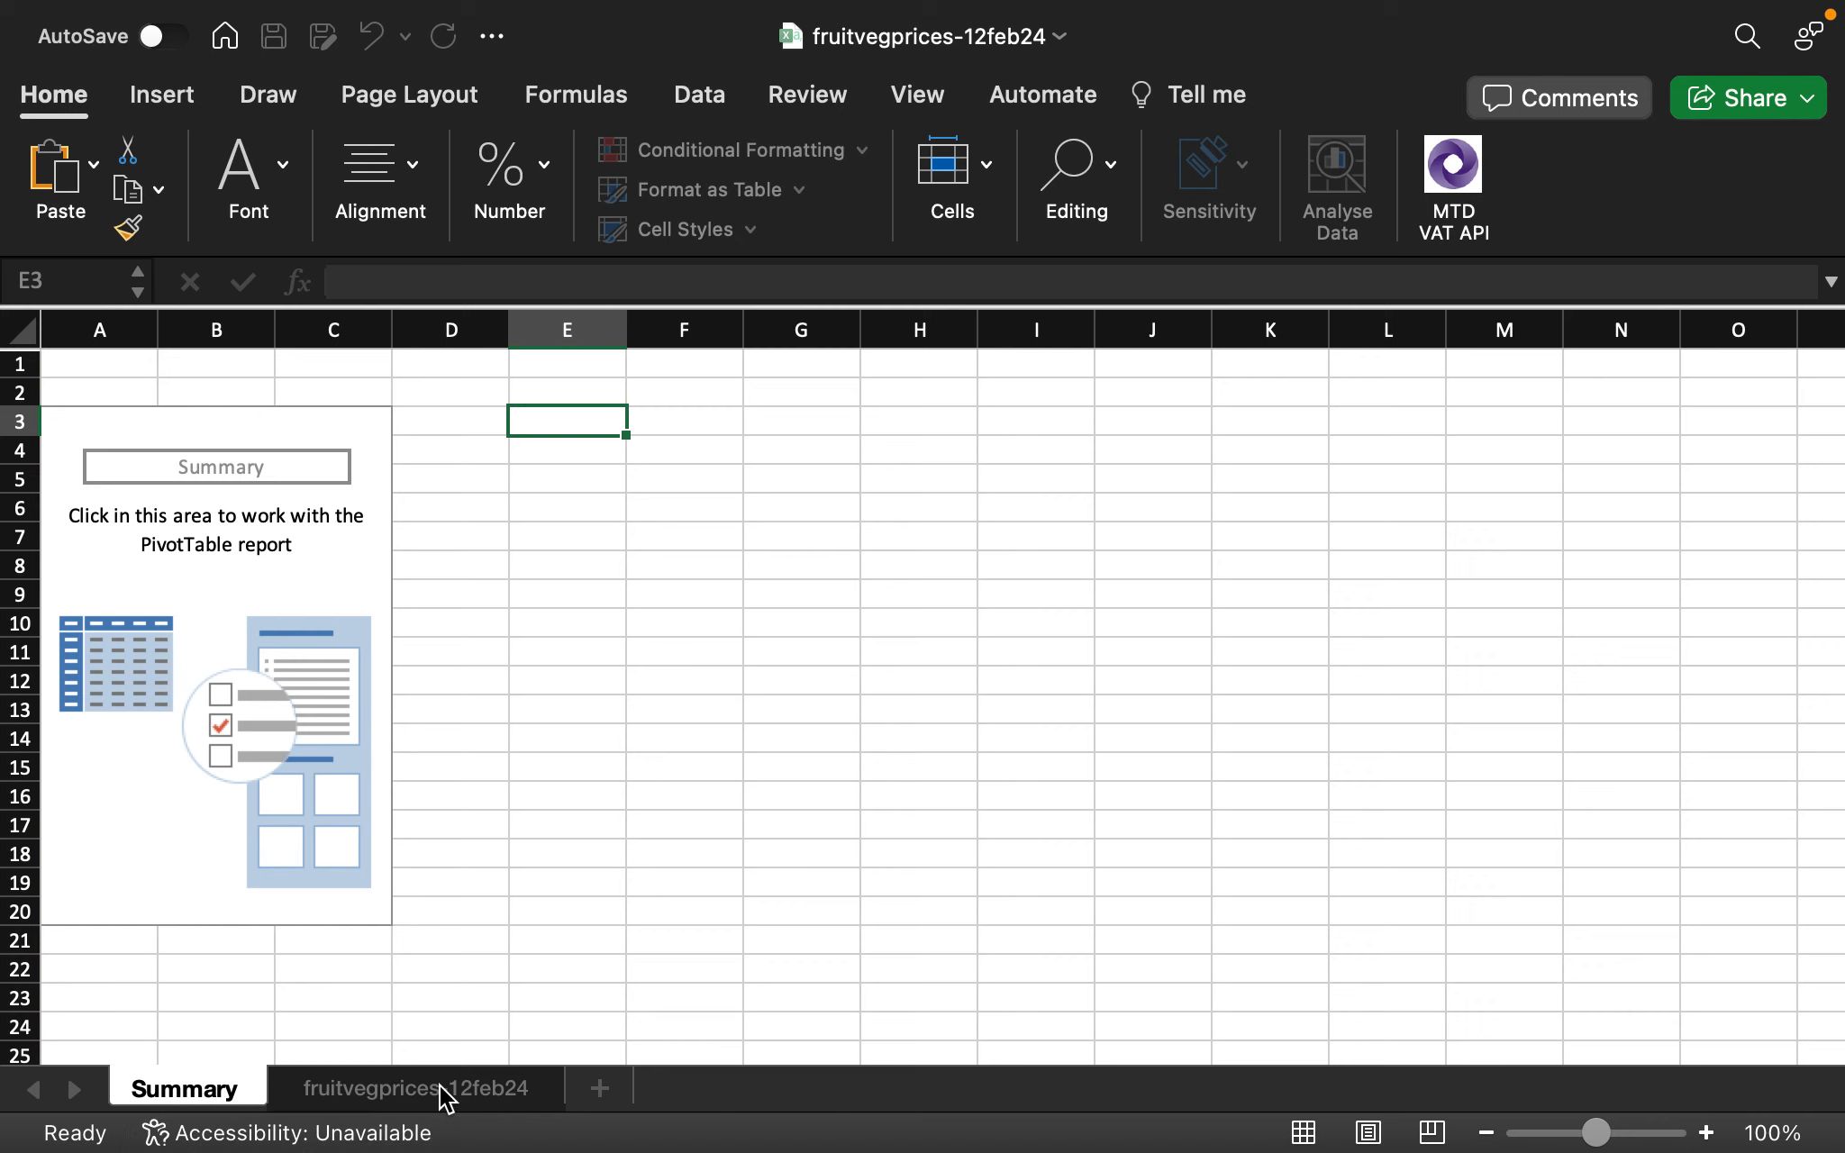
pyautogui.click(442, 1085)
pyautogui.click(254, 1083)
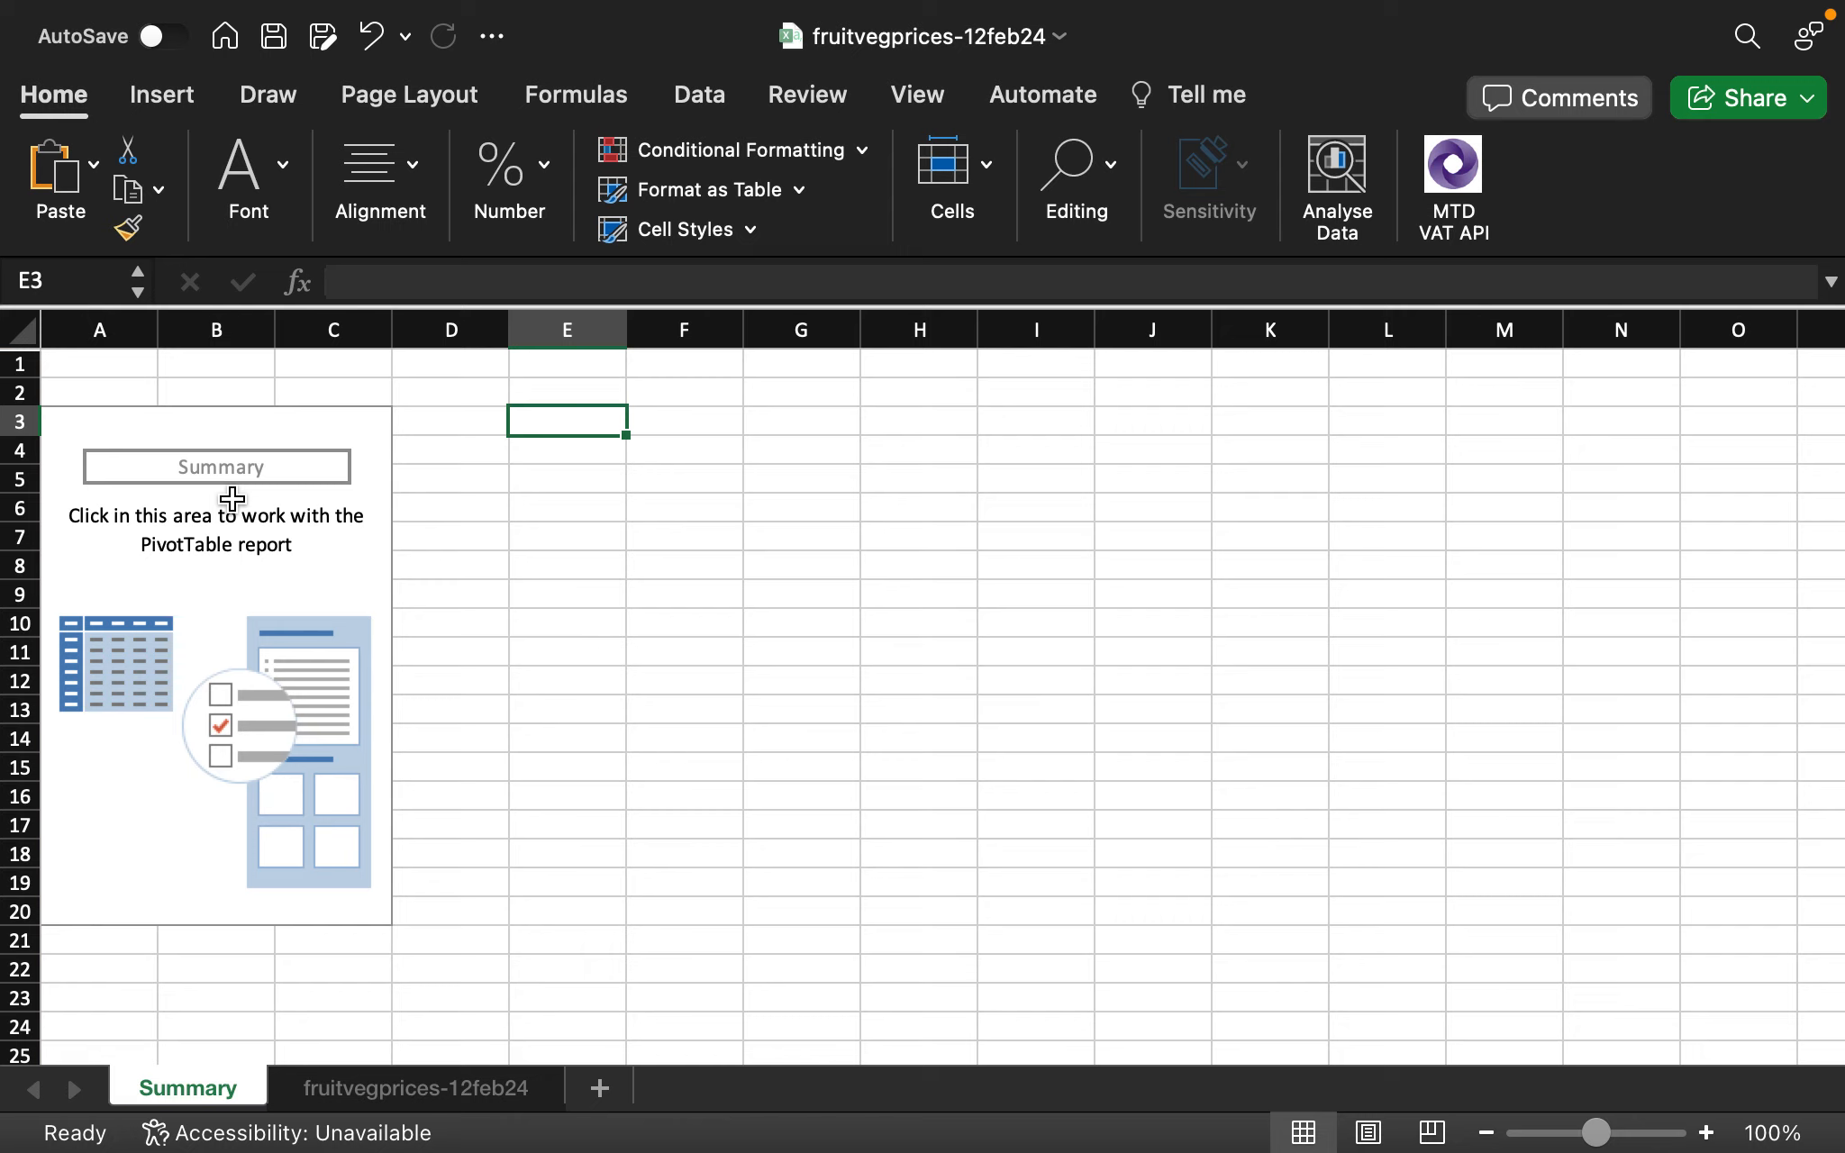
# Enlarge the pivot table's field list to show more fields and view the data refresh options without choosing one
pyautogui.click(304, 596)
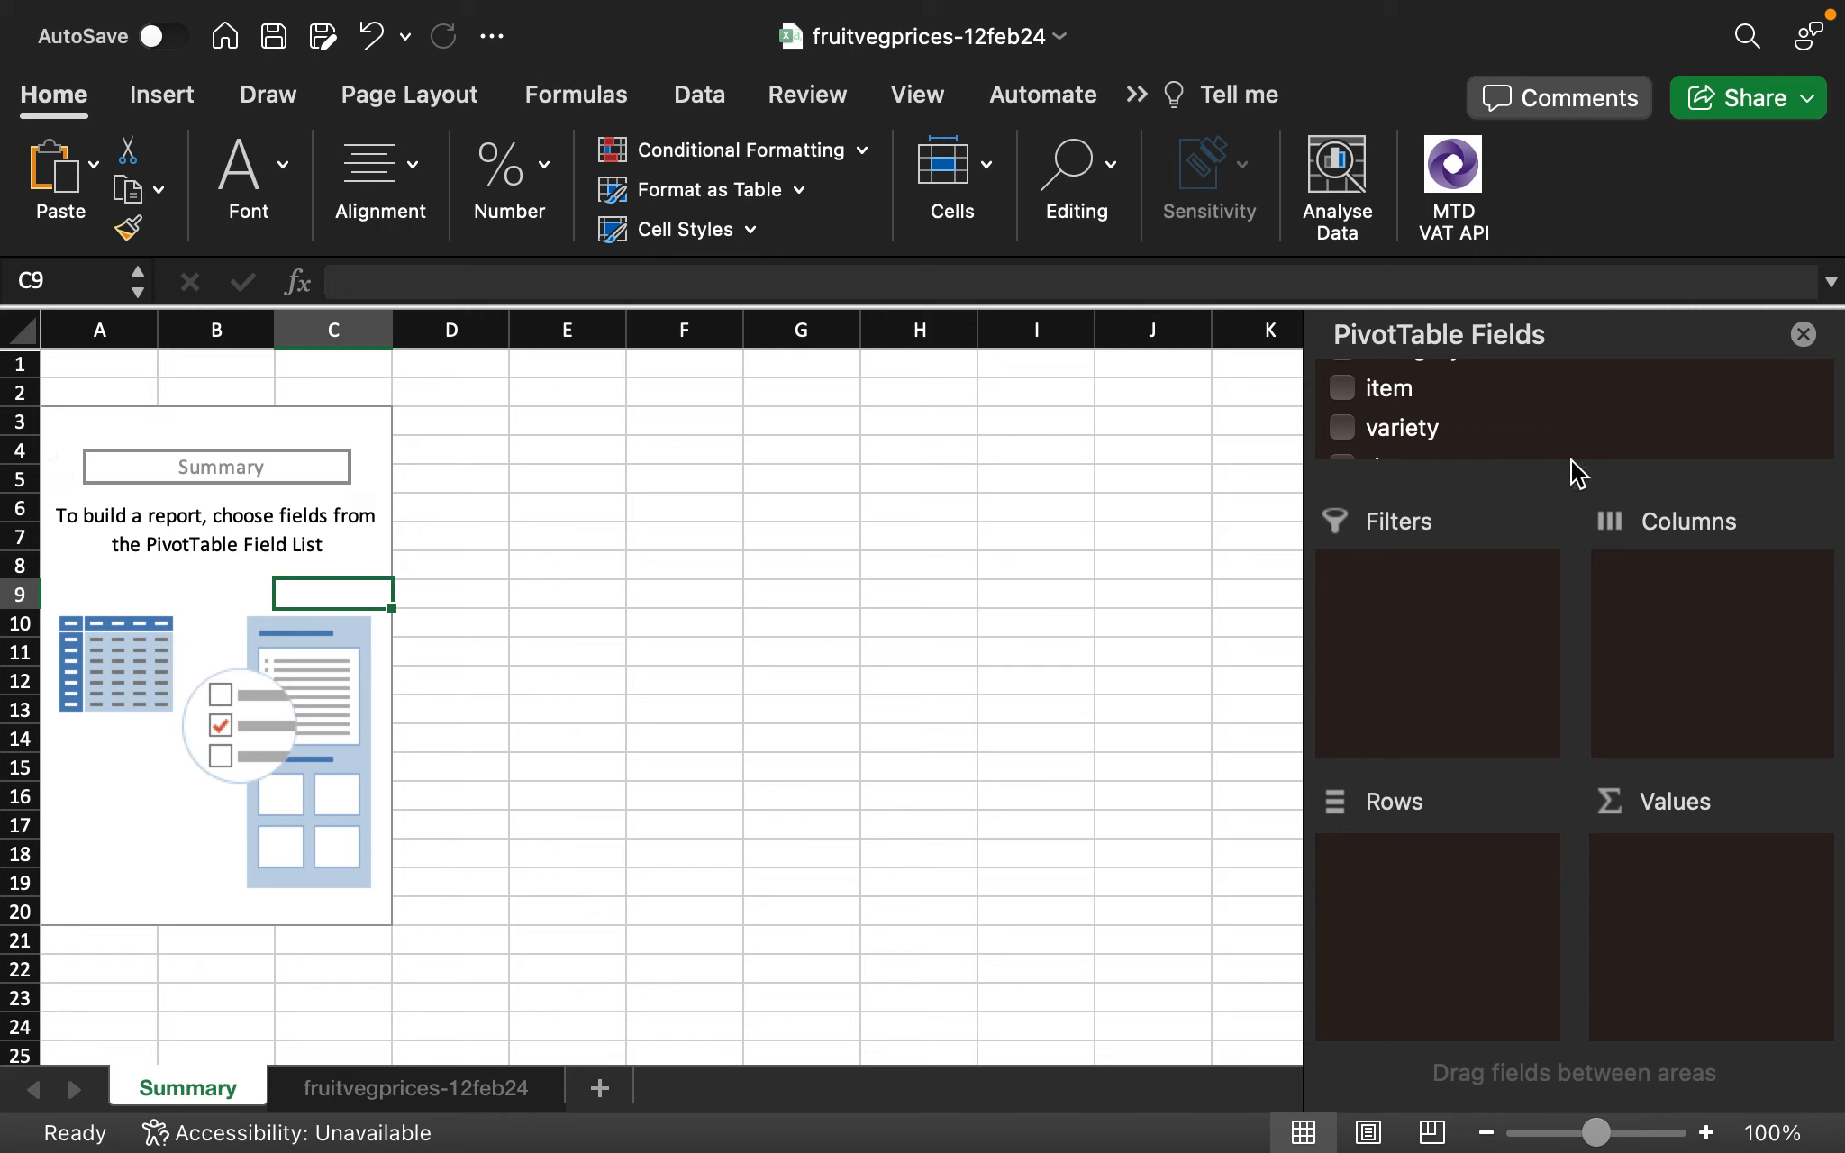
pyautogui.moveTo(1587, 483); pyautogui.dragTo(1588, 906)
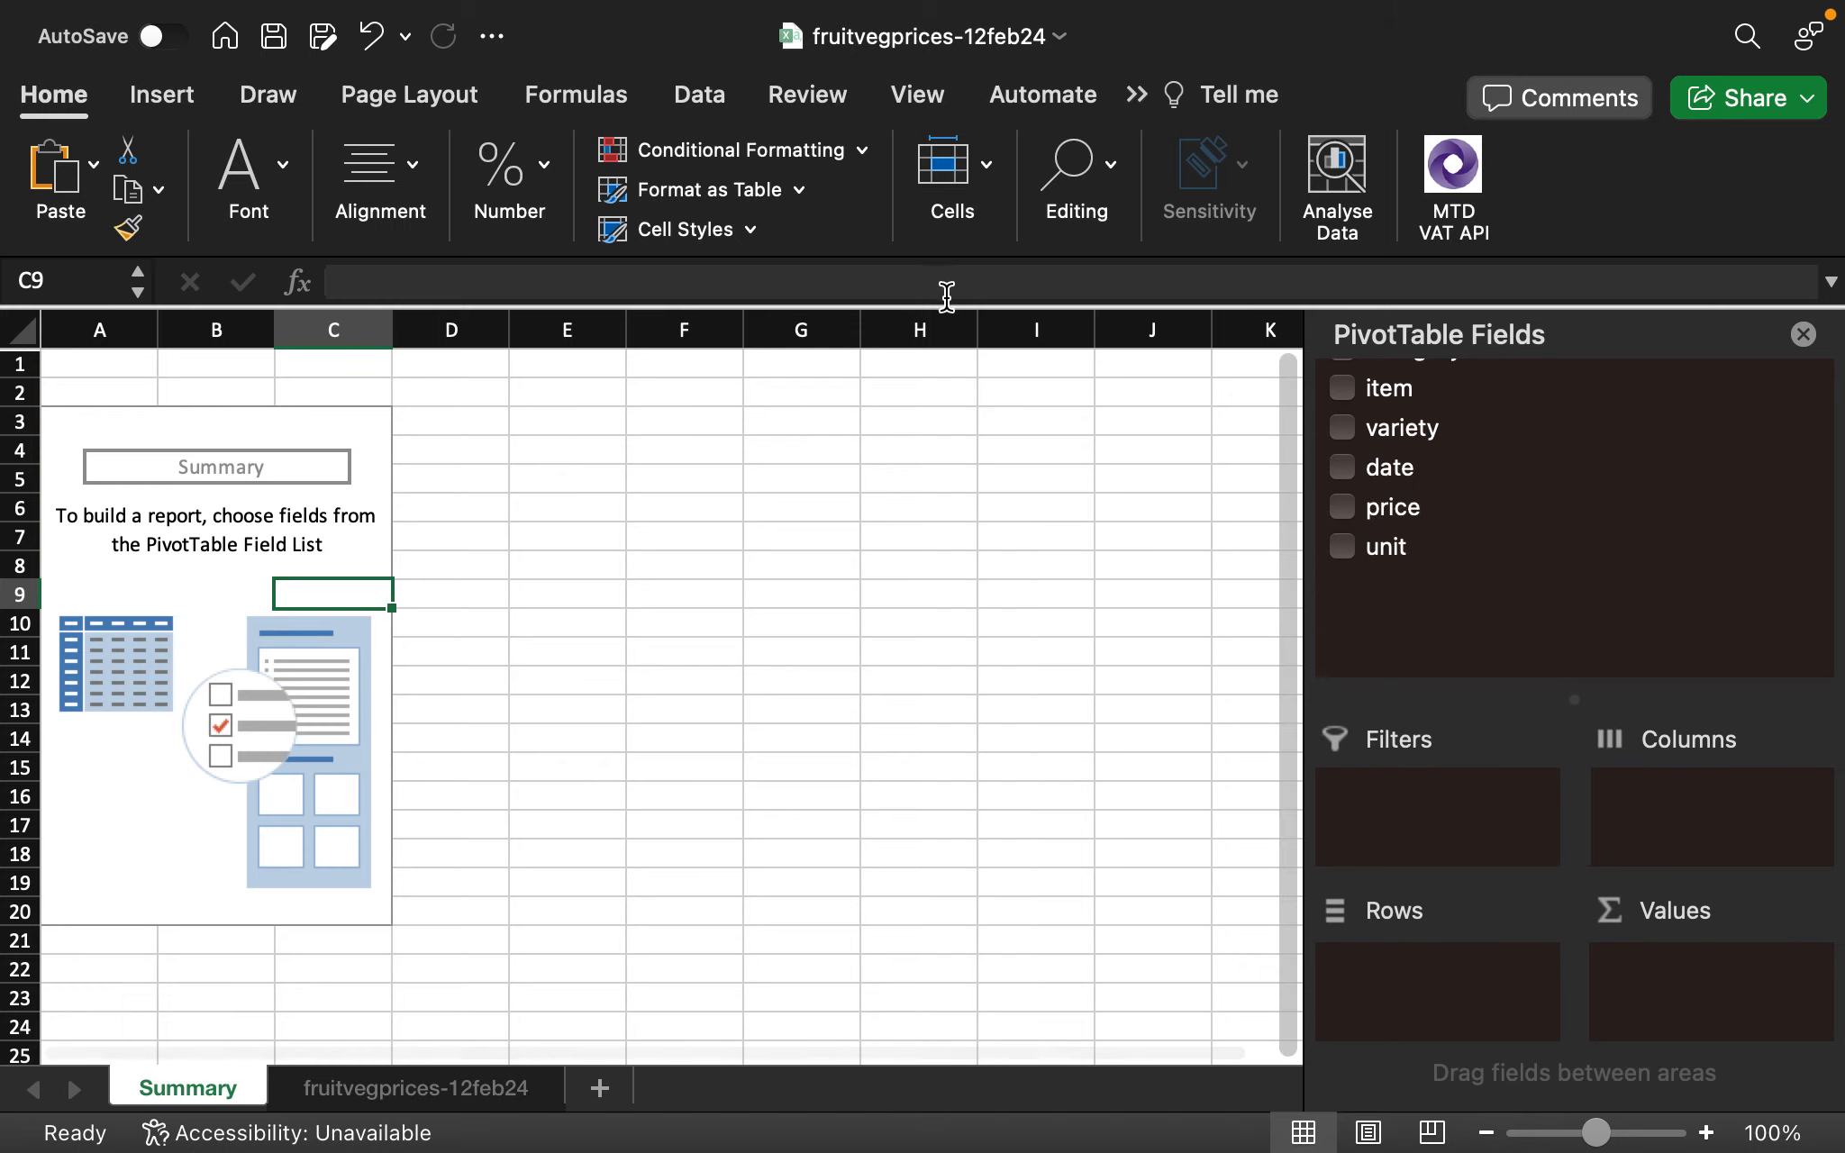
pyautogui.click(1137, 93)
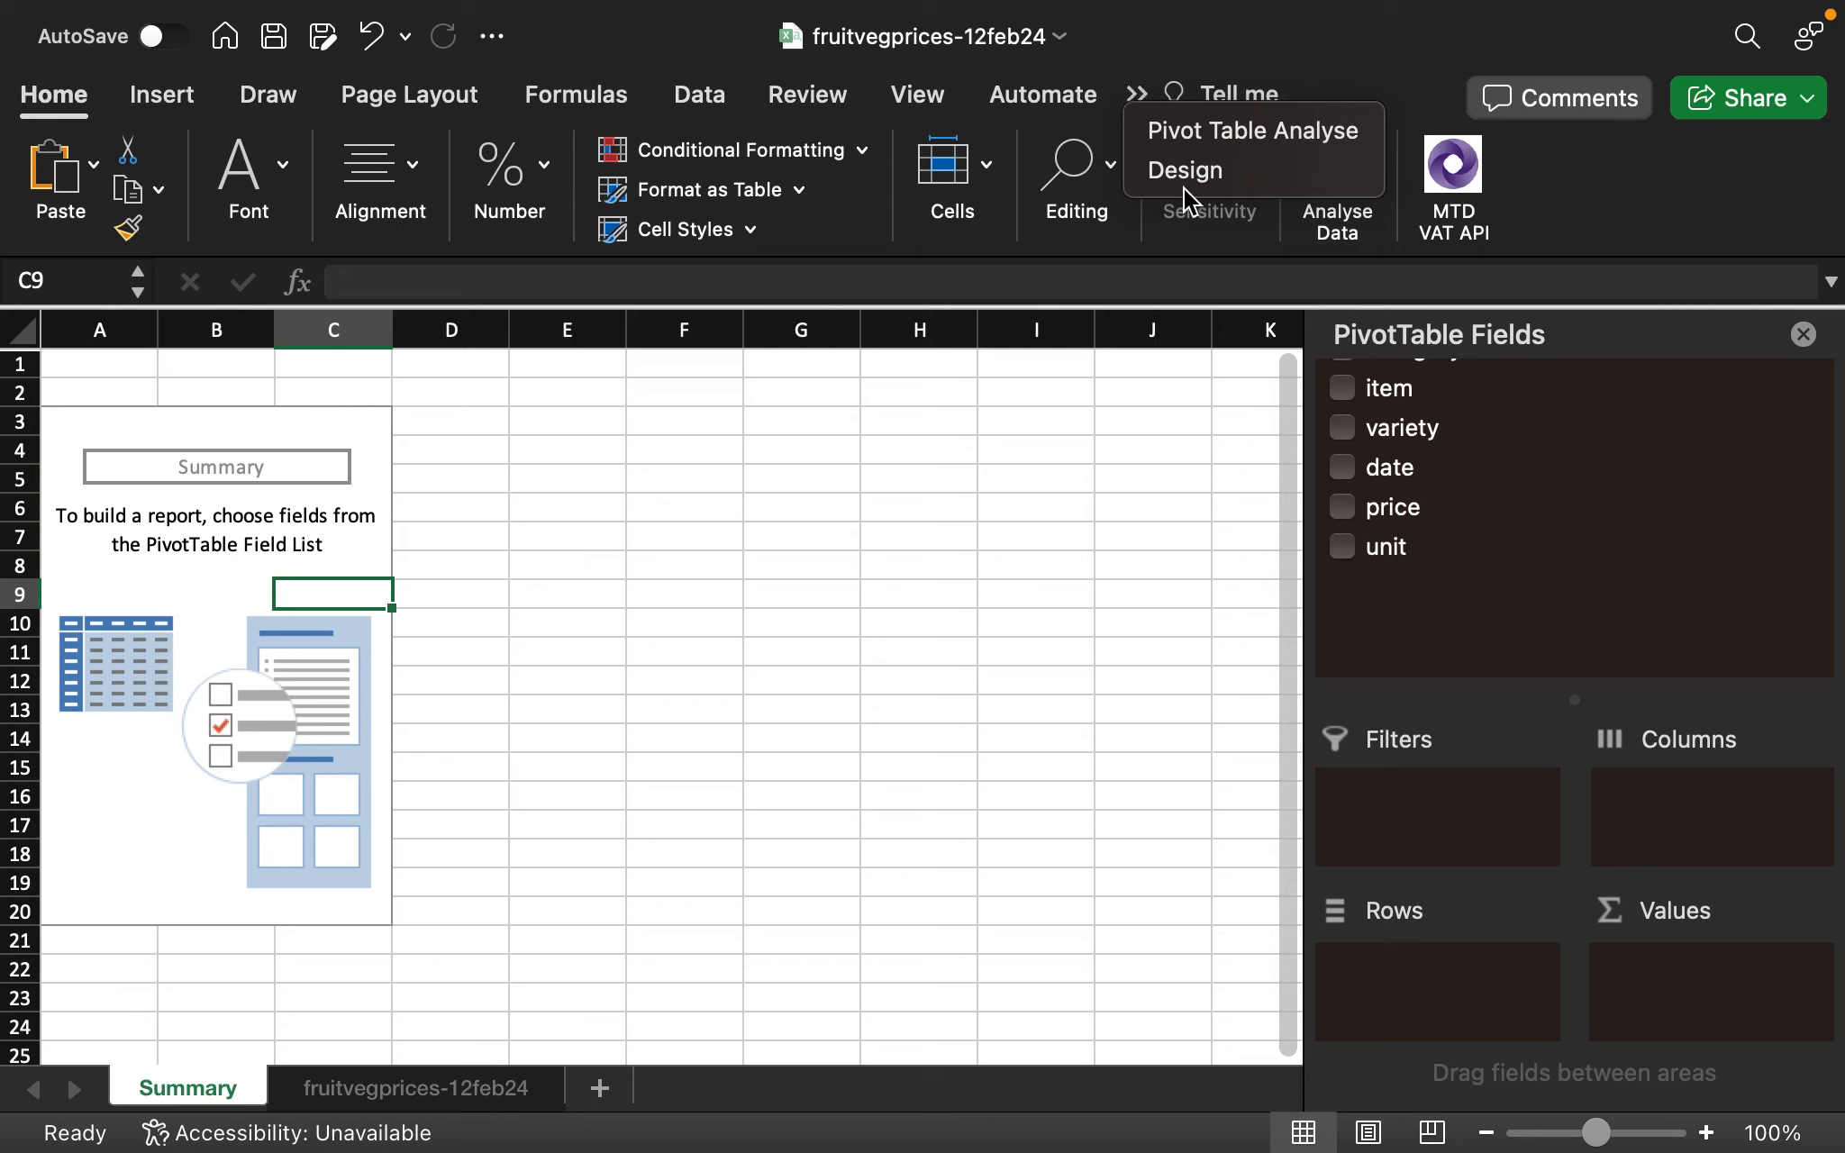
pyautogui.click(1223, 144)
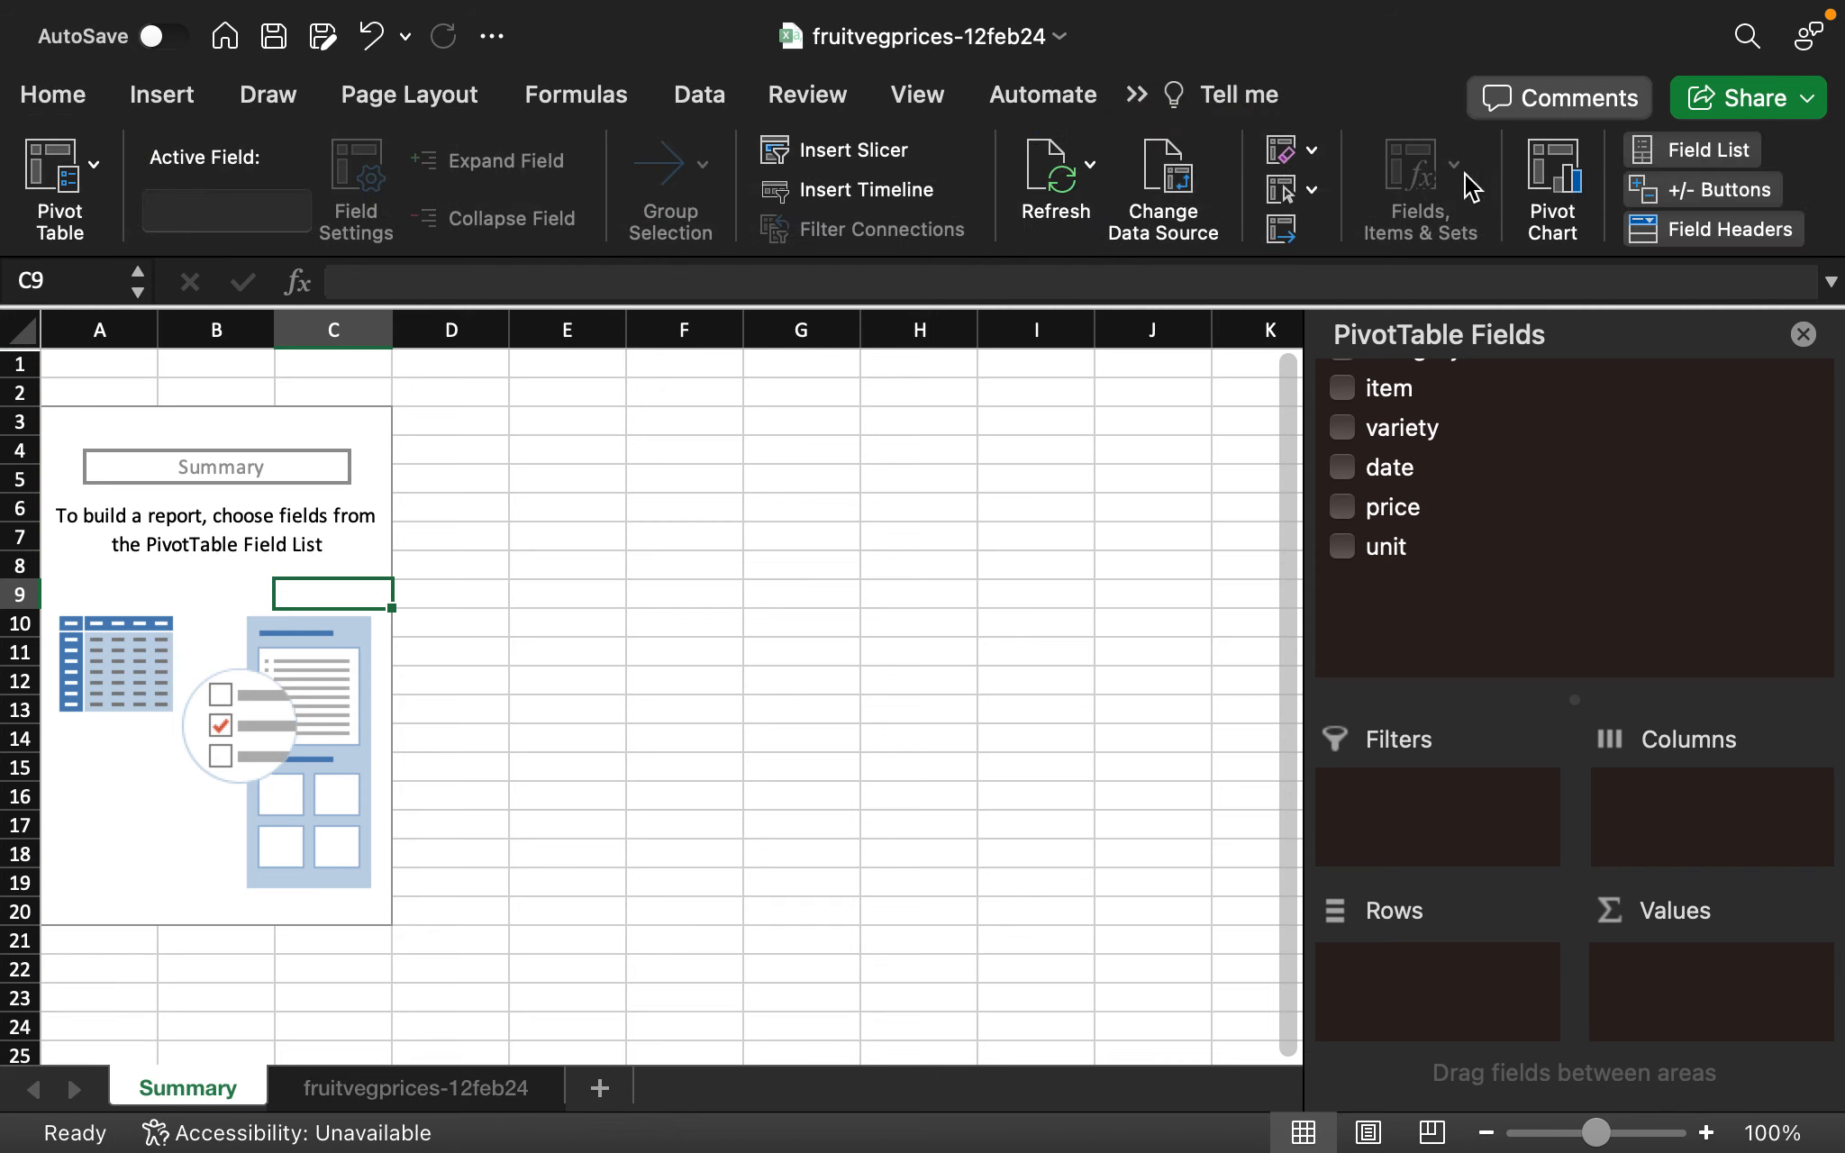
pyautogui.click(1091, 169)
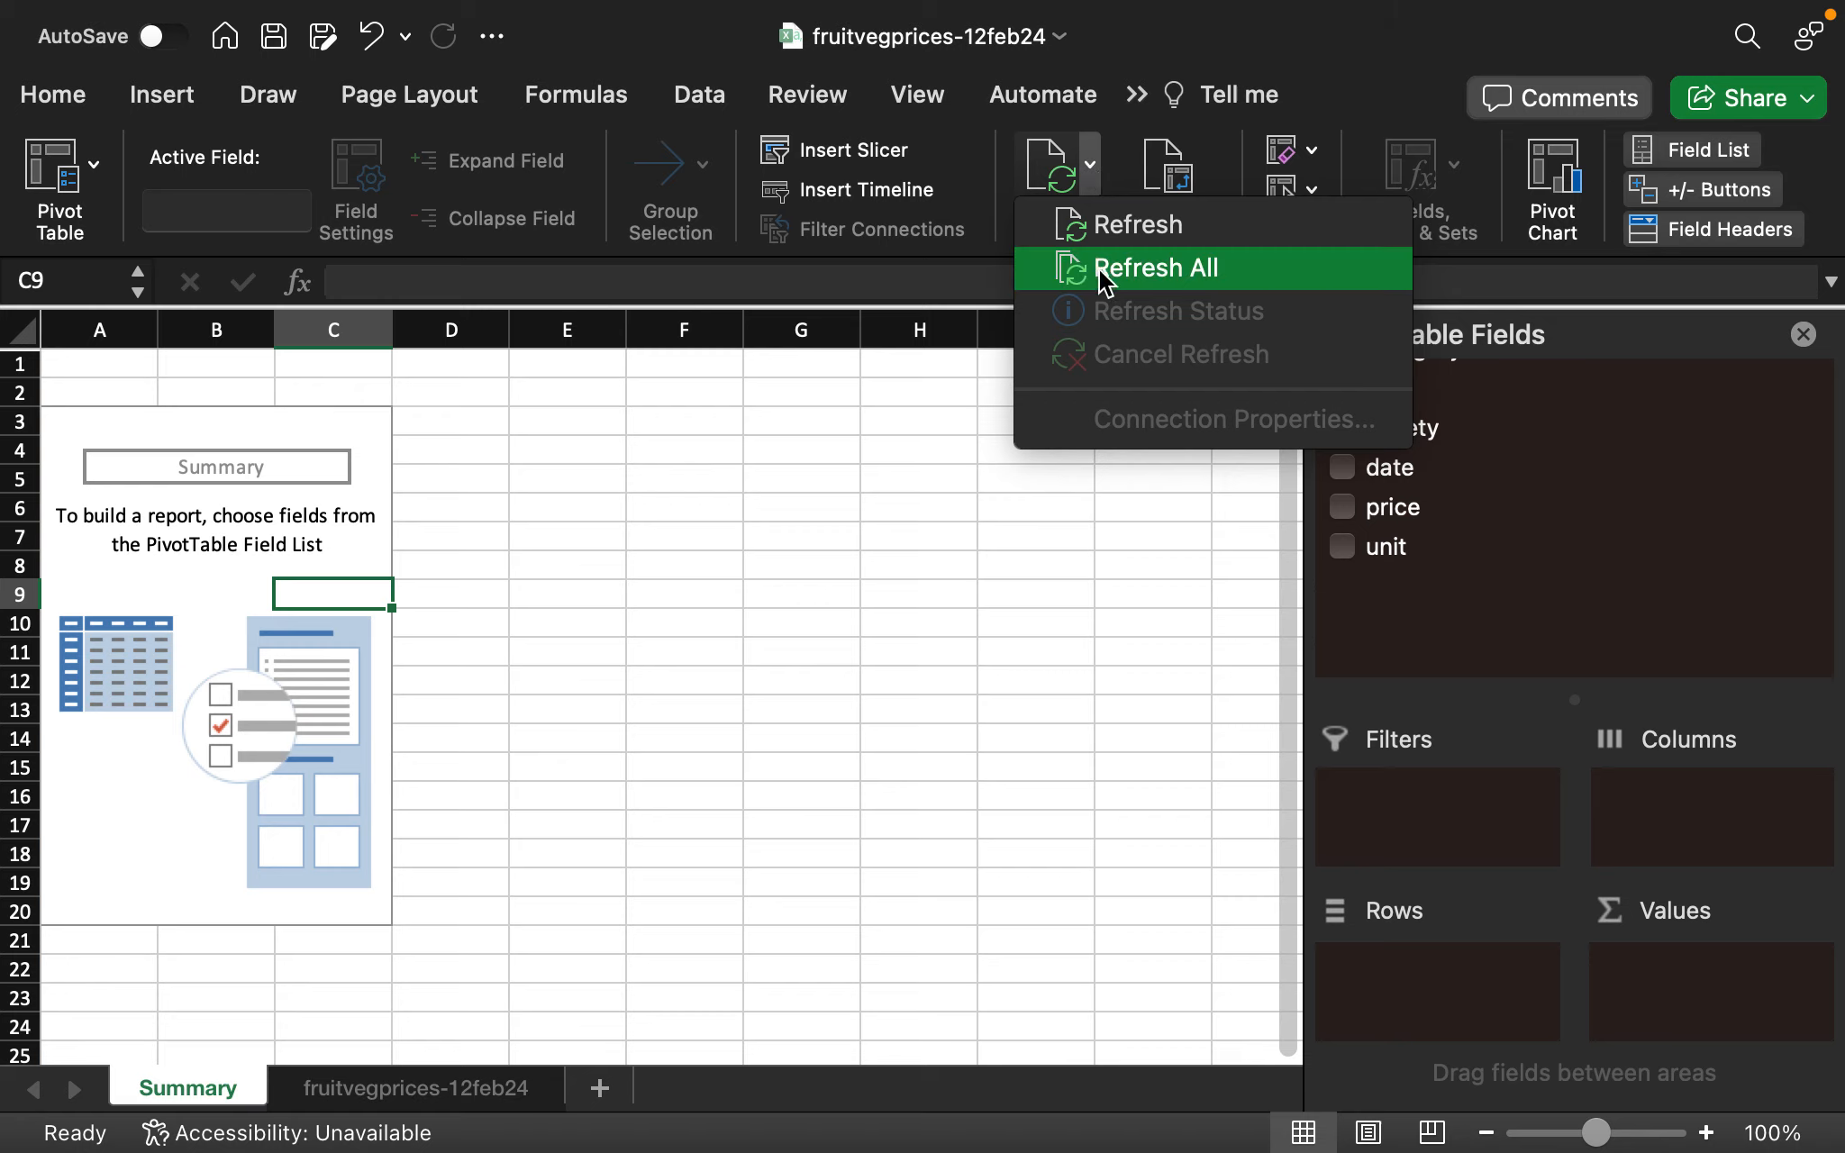
pyautogui.click(1088, 171)
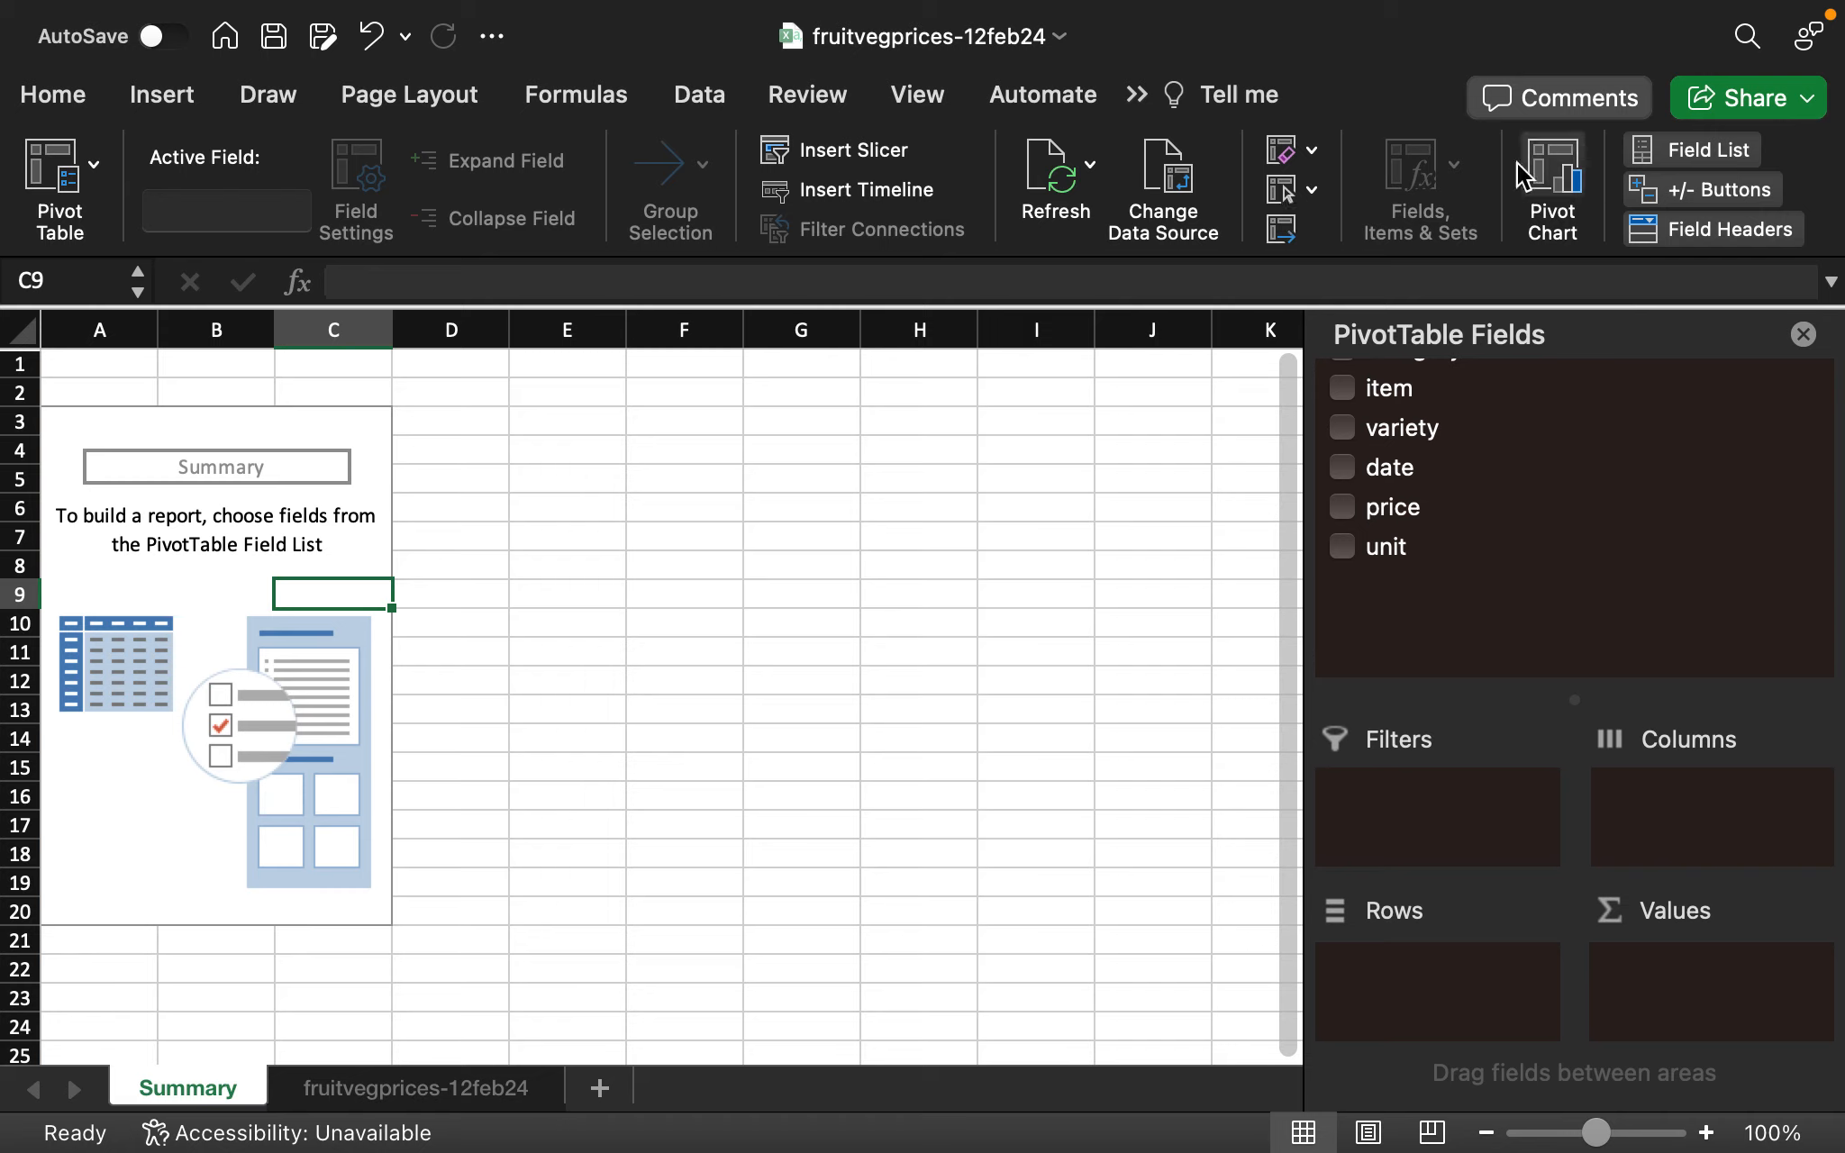
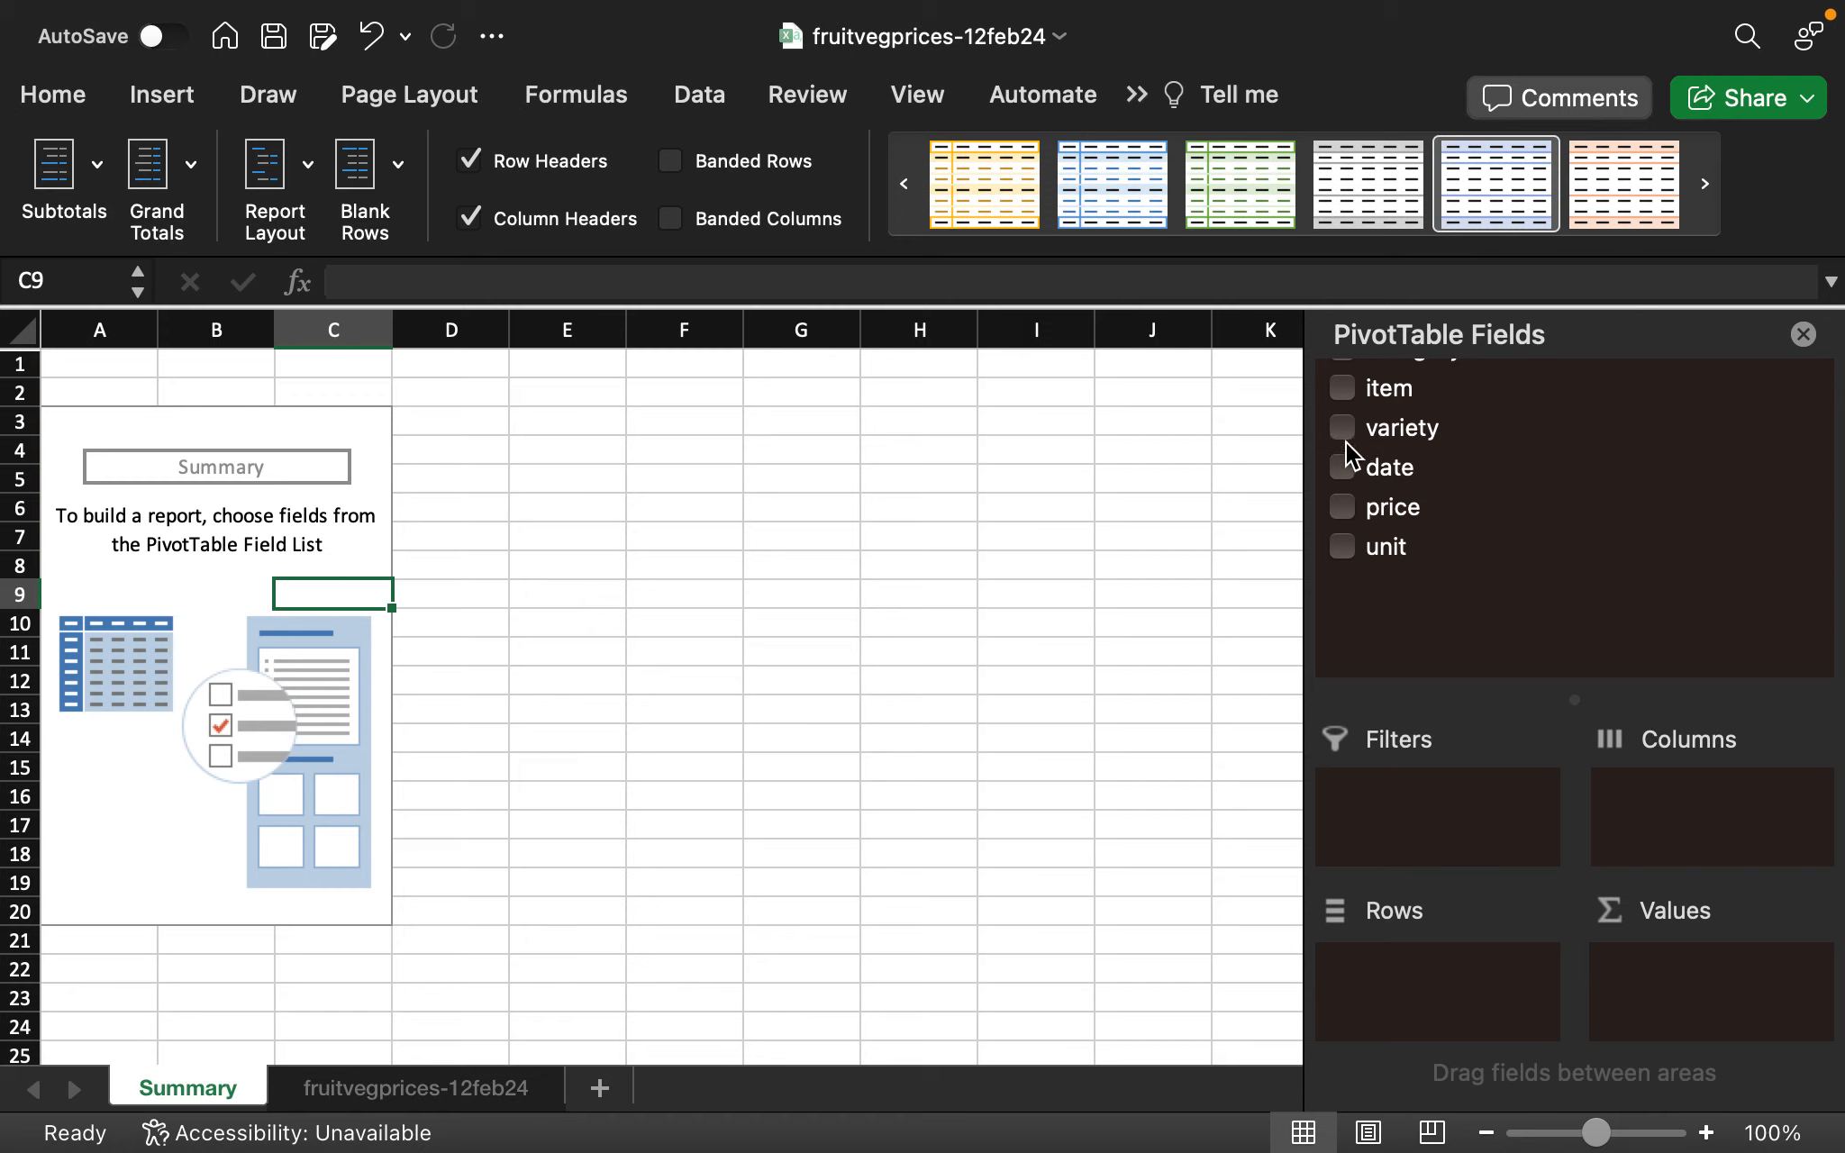
# Build the pivot table with category as the rows and the sum of price as the values
pyautogui.click(1348, 367)
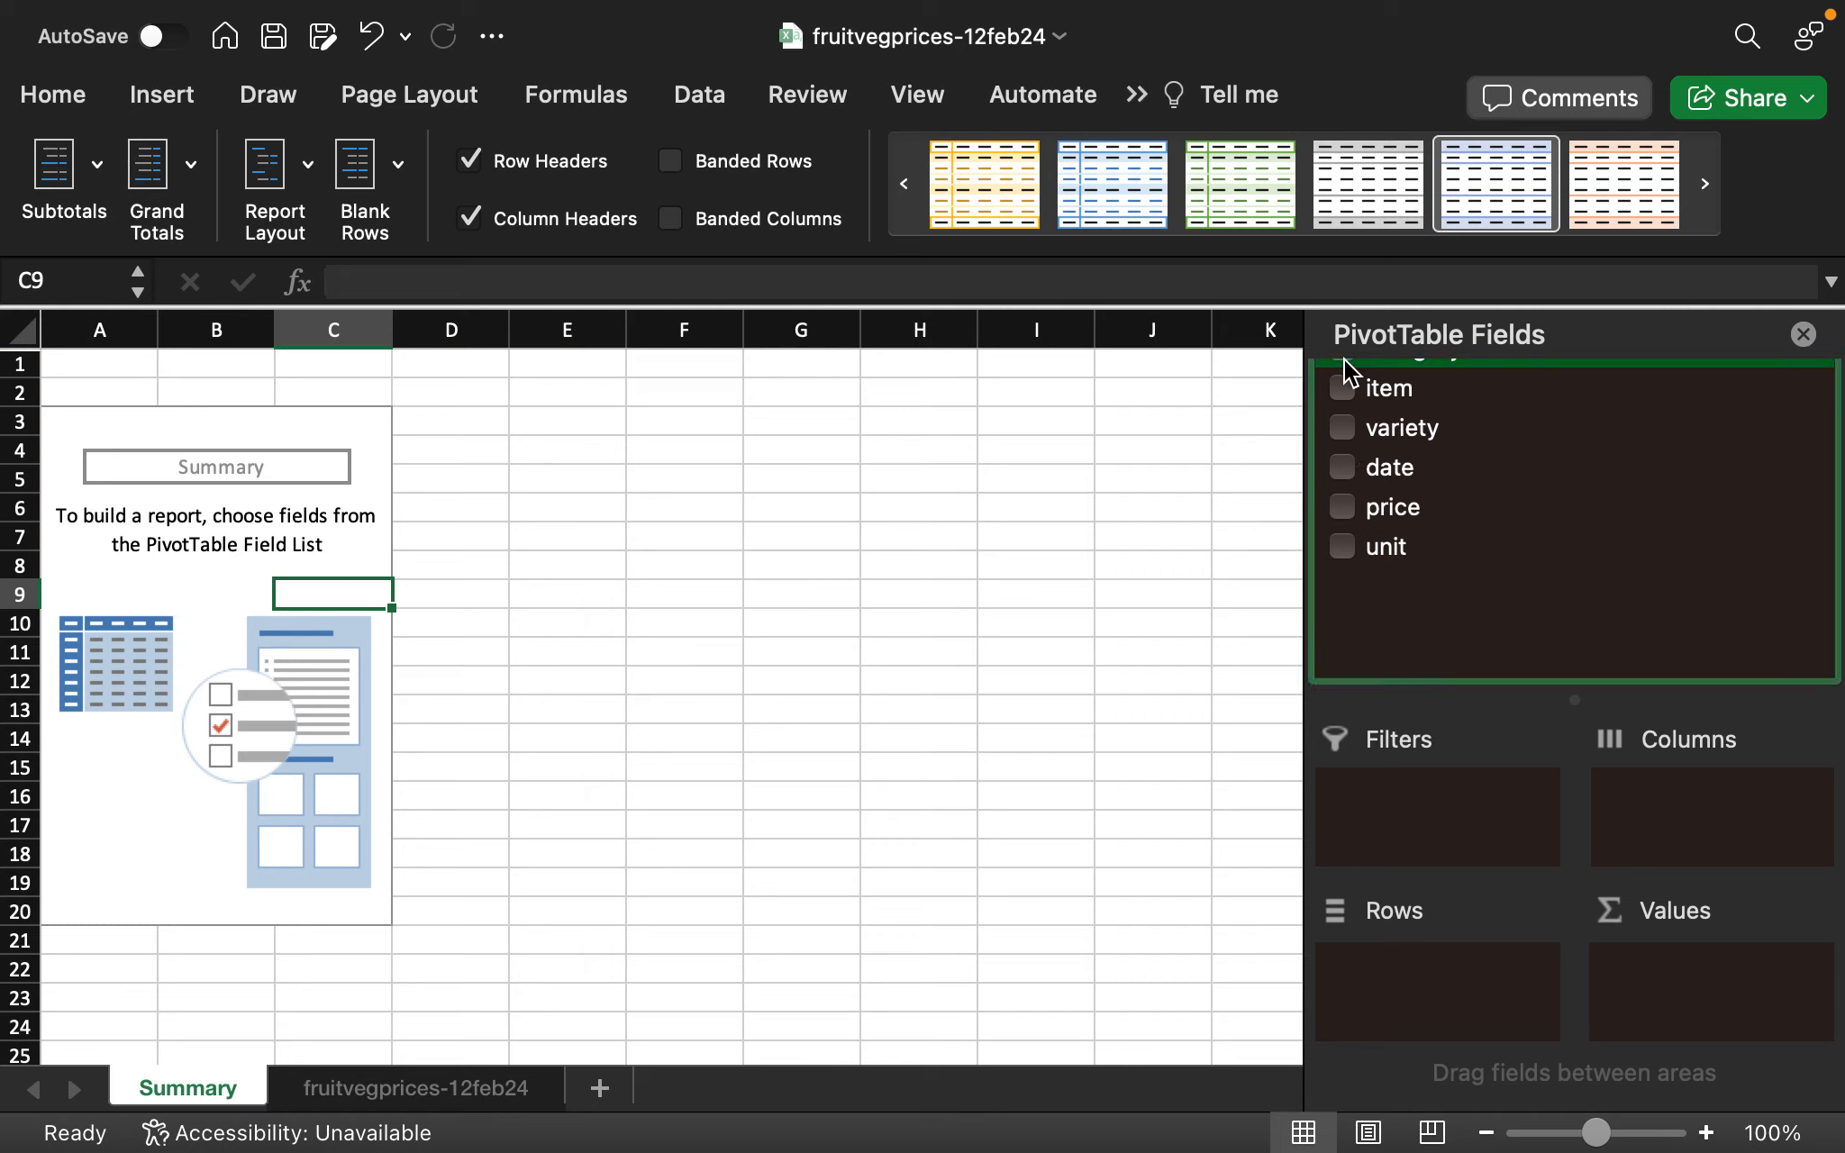
pyautogui.moveTo(1349, 367); pyautogui.dragTo(1441, 990)
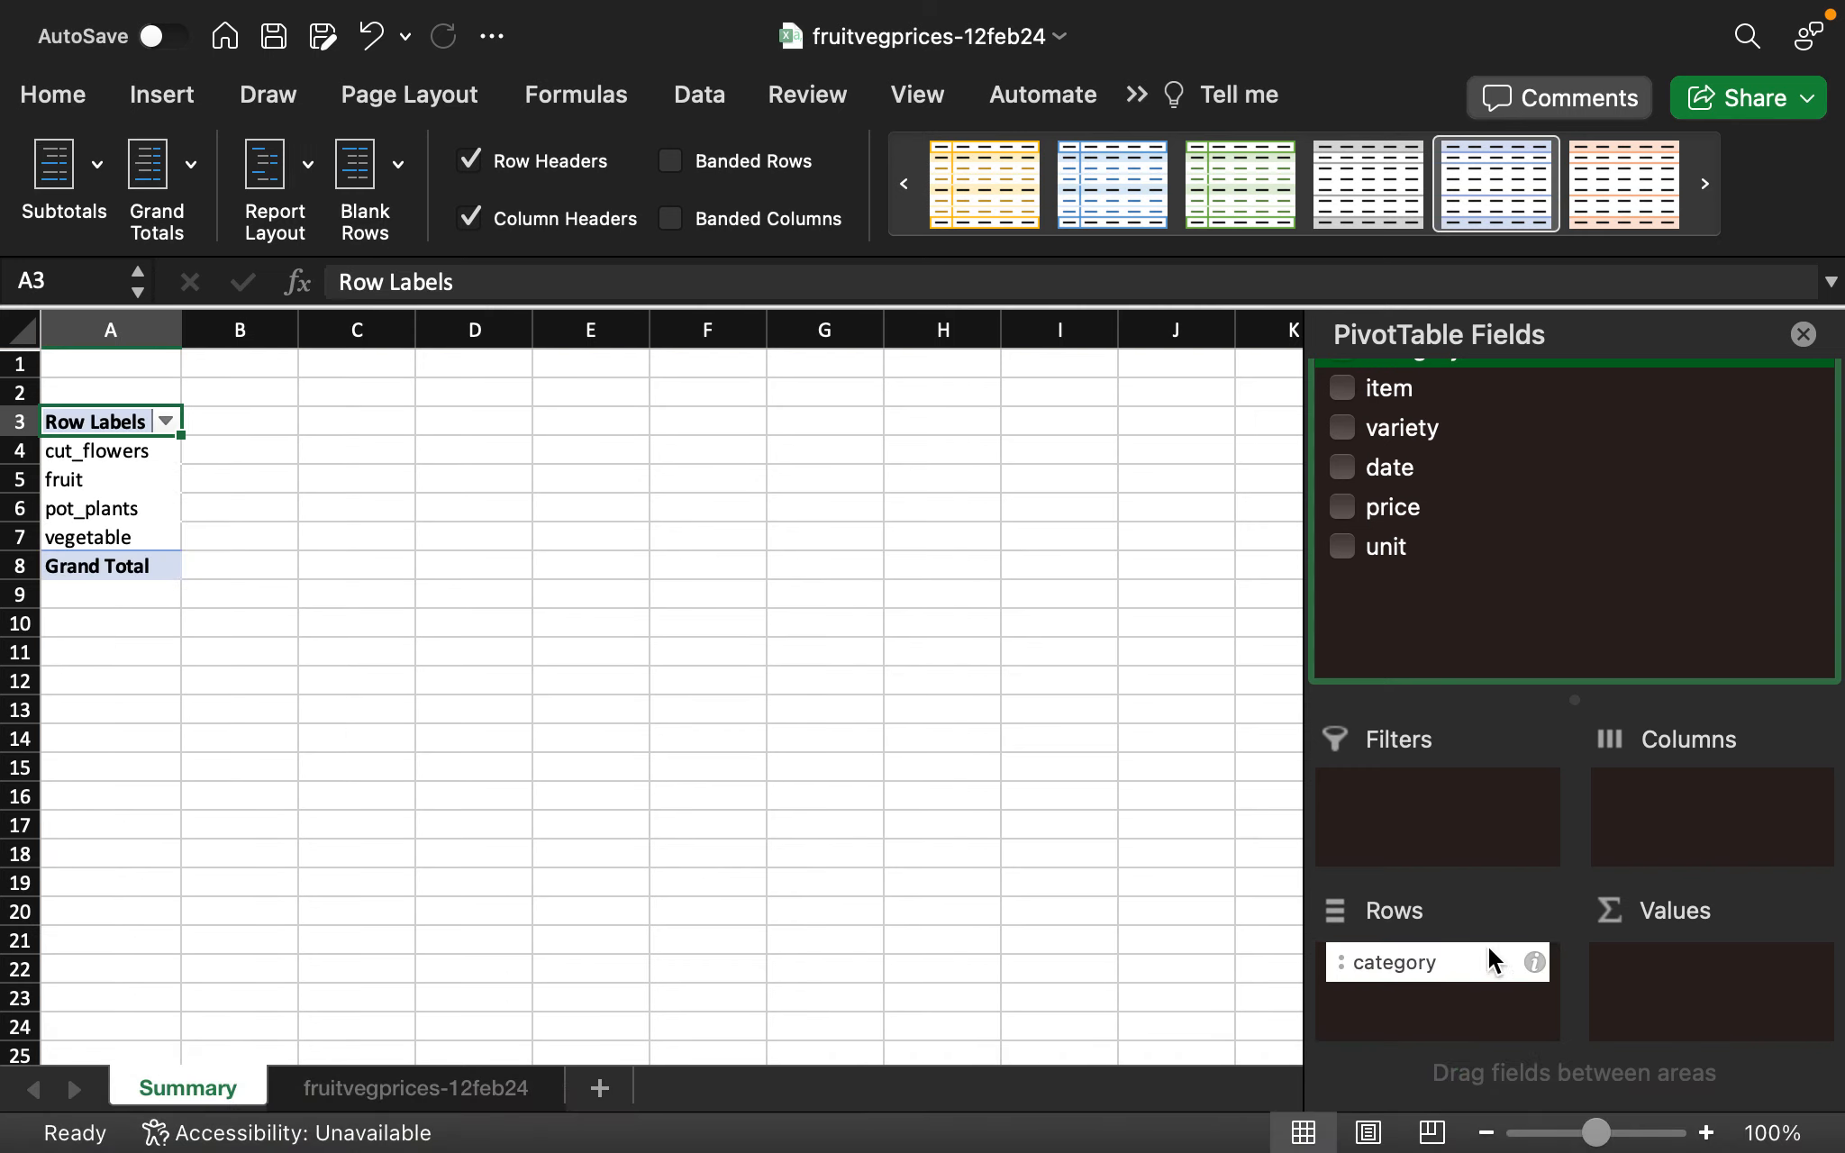
pyautogui.moveTo(1410, 519); pyautogui.dragTo(1720, 985)
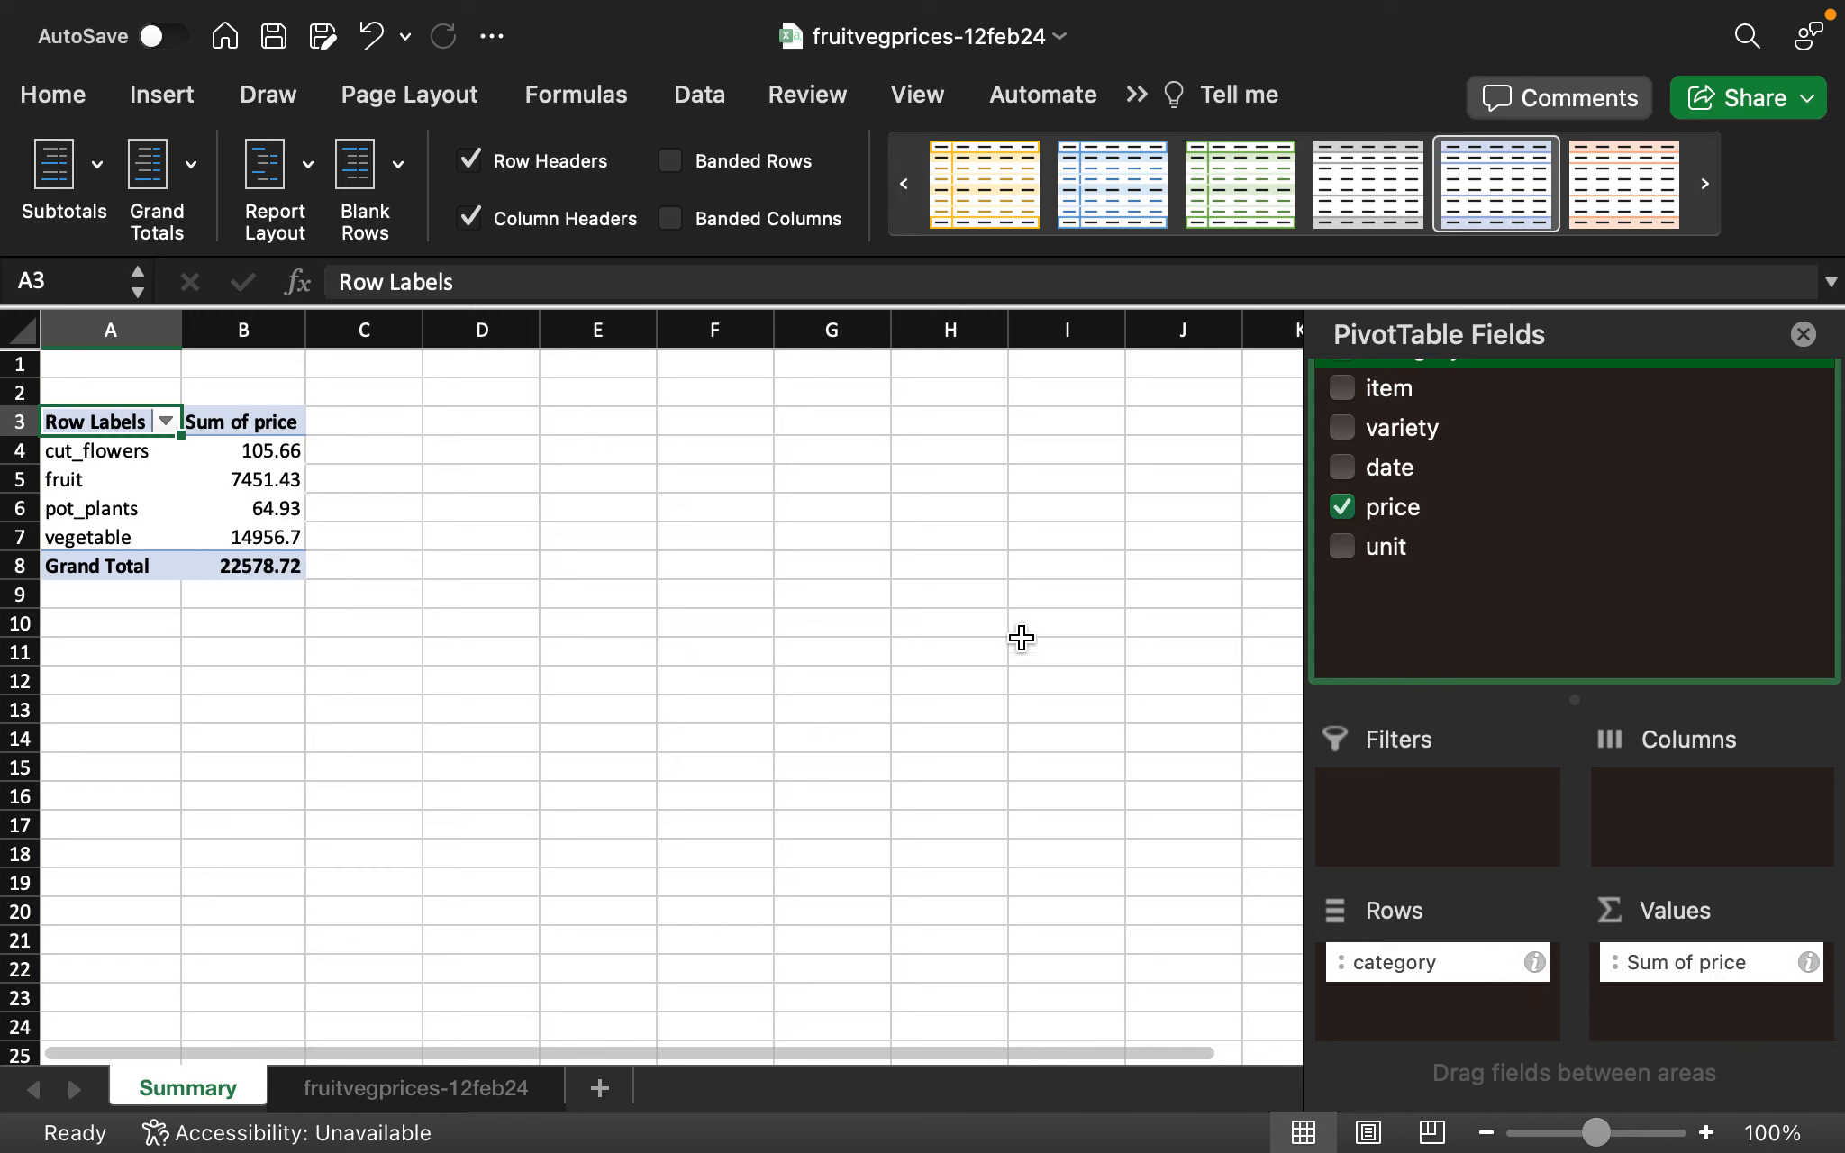
# Sort the pivot table's categories by their sum of price, from smallest to largest
pyautogui.moveTo(270, 451); pyautogui.dragTo(270, 543)
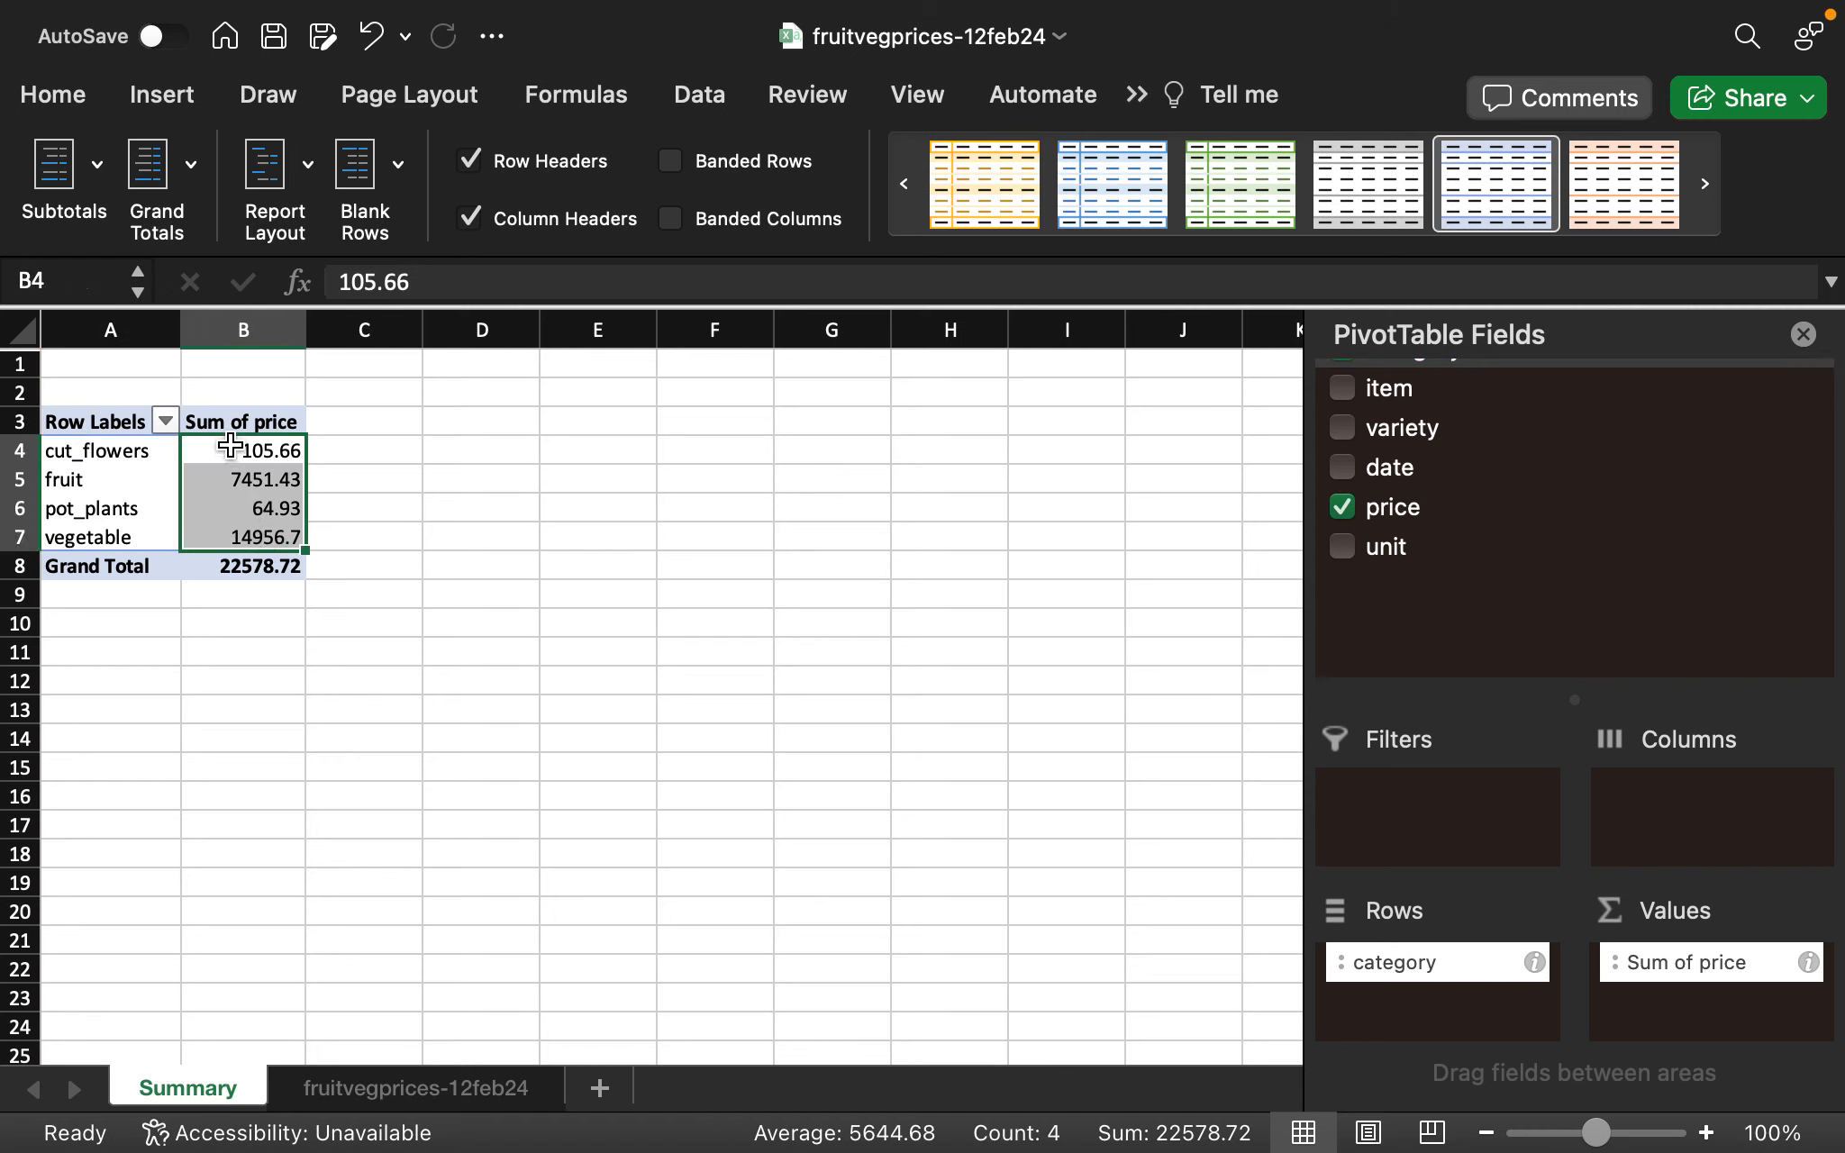
pyautogui.click(230, 444)
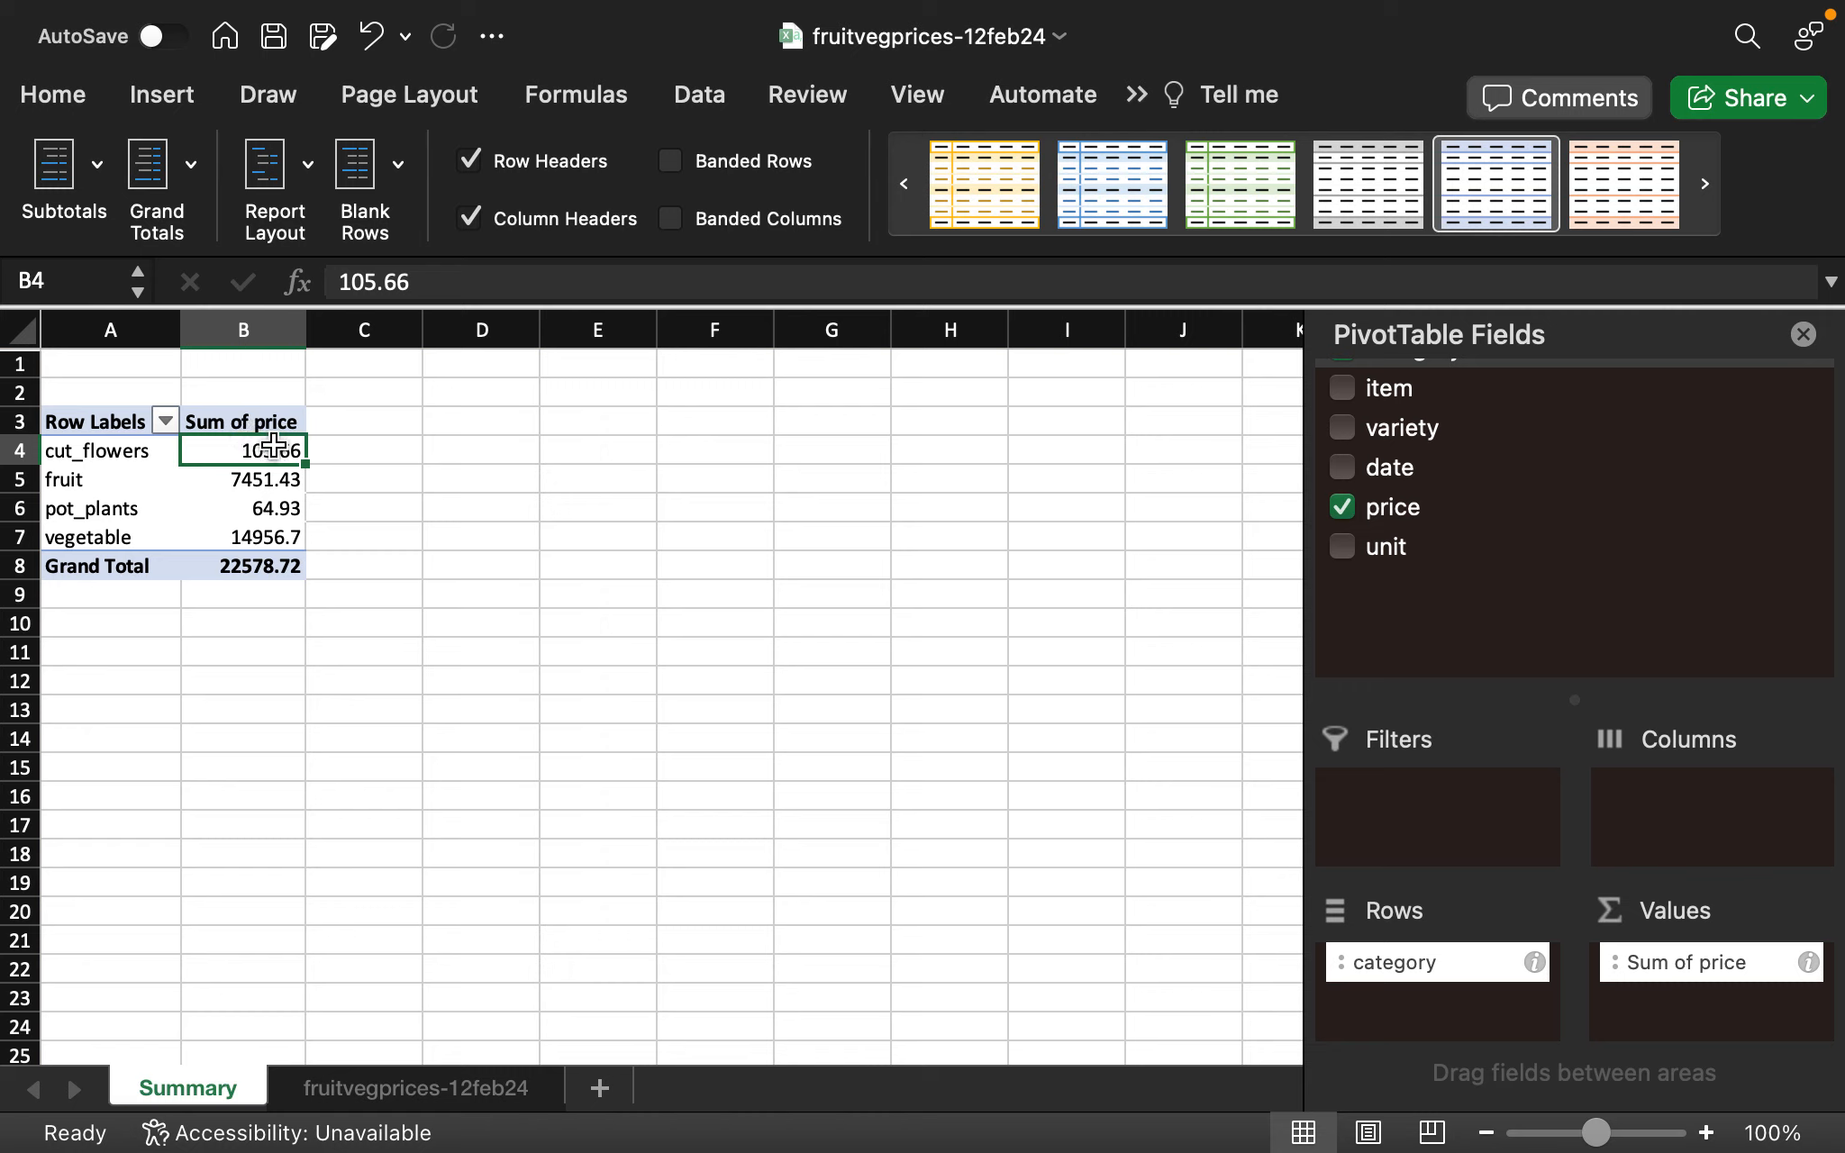
pyautogui.click(271, 420)
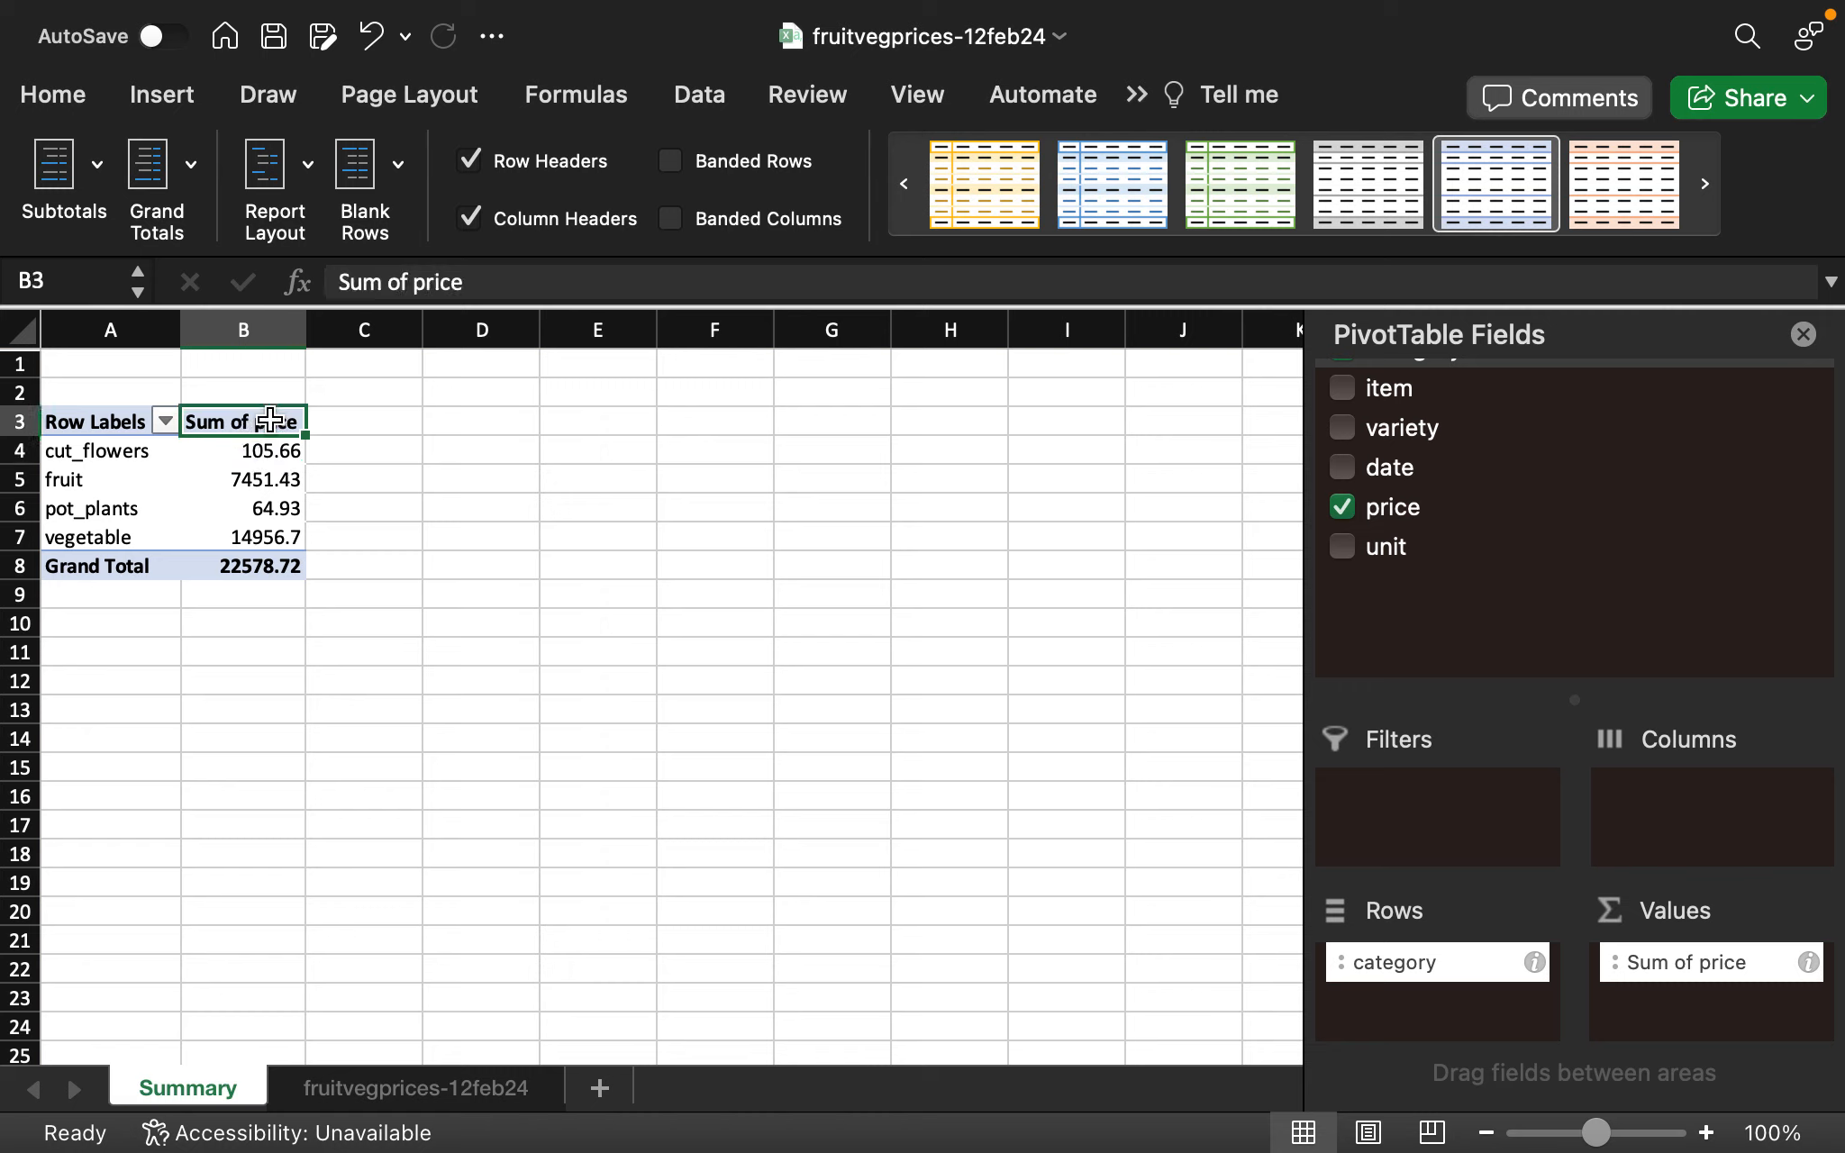
pyautogui.moveTo(269, 451); pyautogui.dragTo(266, 530)
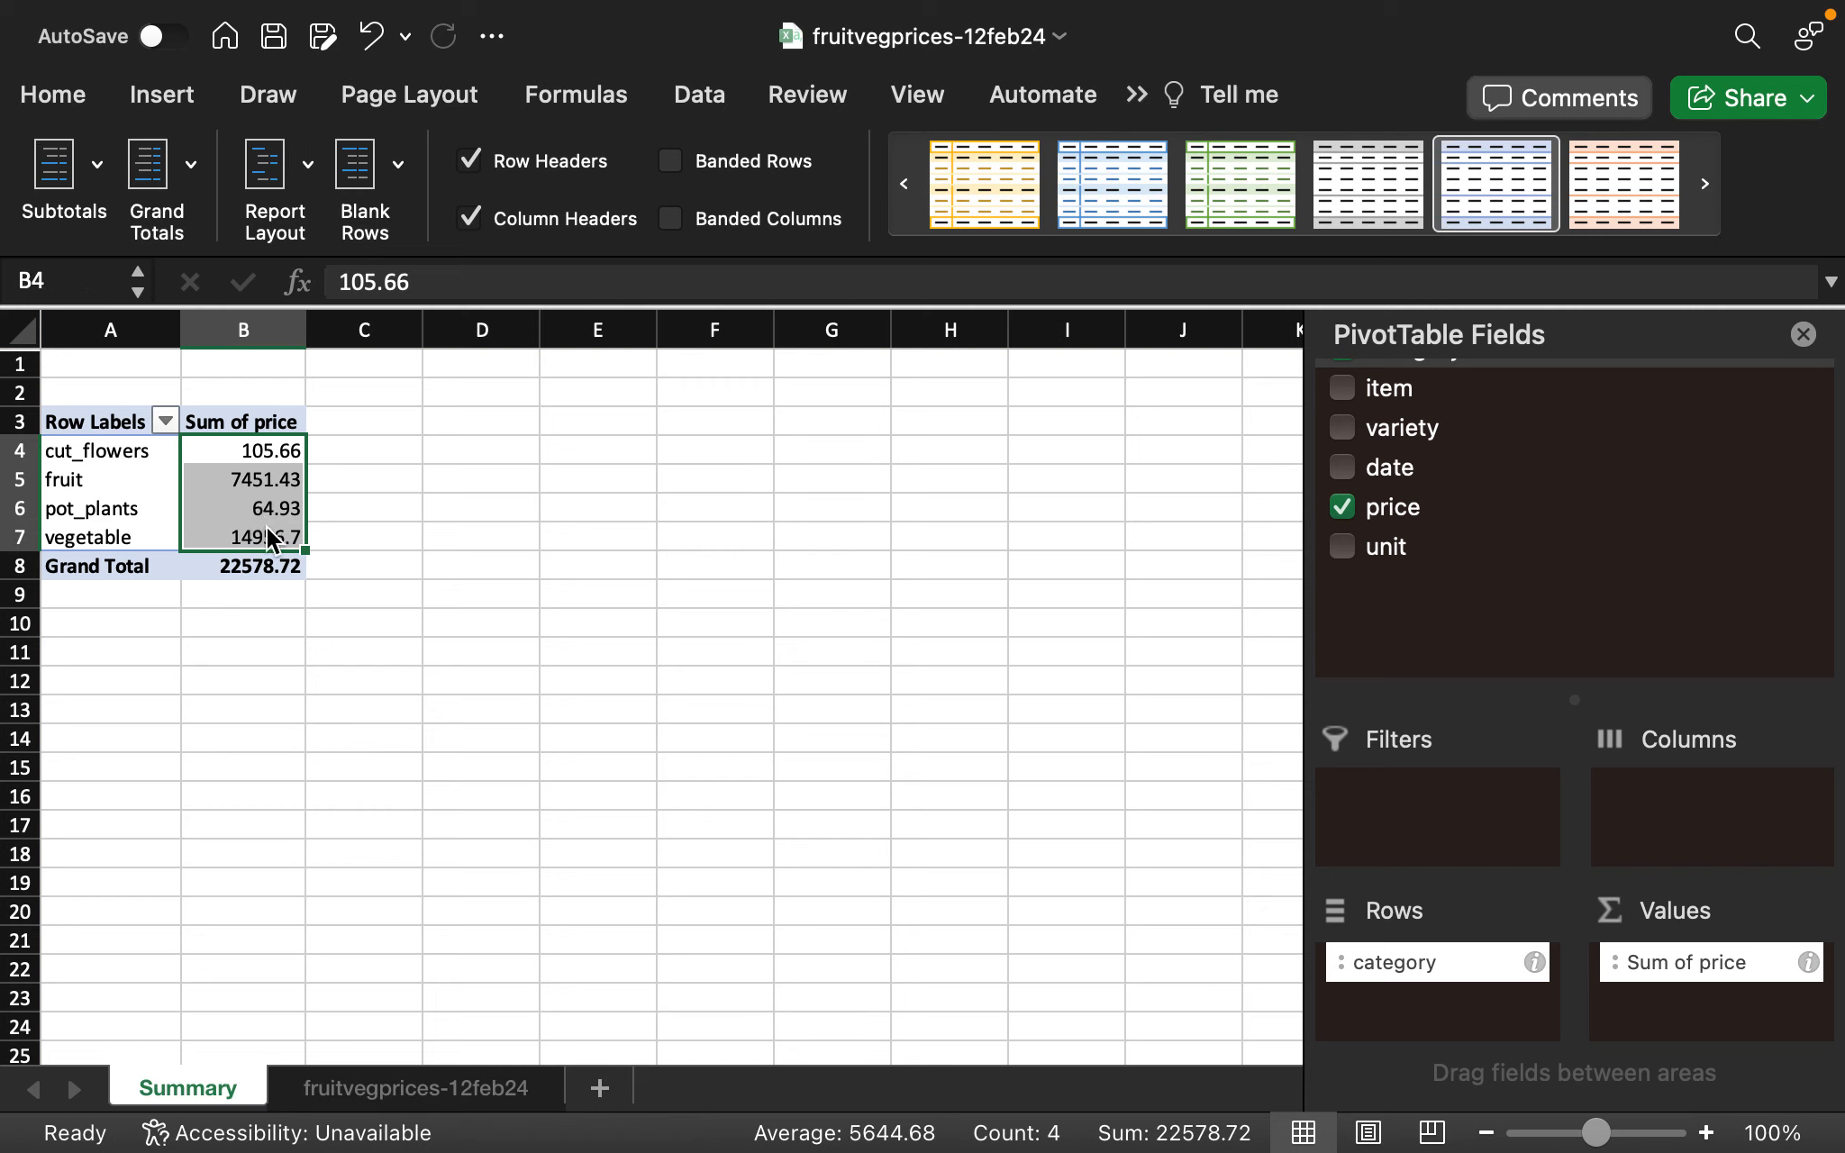
pyautogui.rightClick(267, 537)
pyautogui.click(216, 442)
pyautogui.click(77, 97)
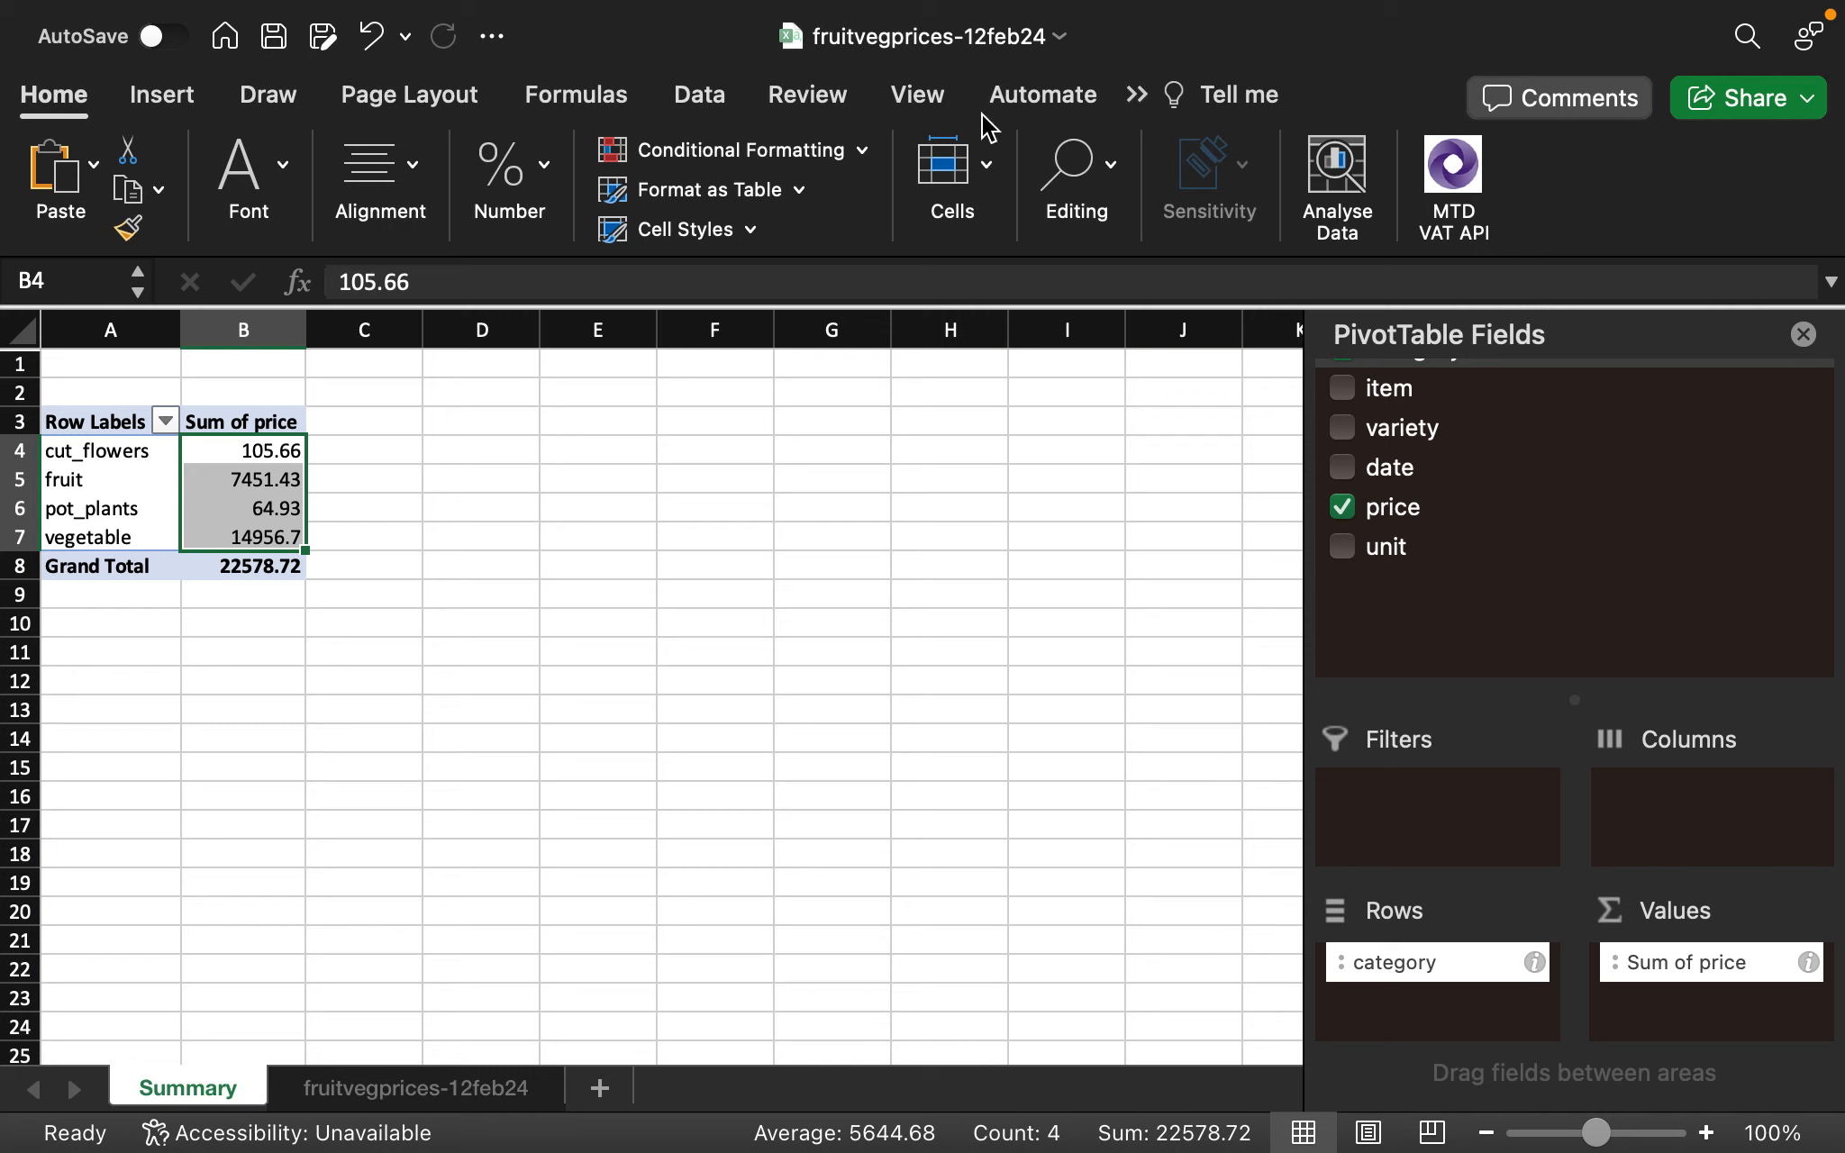
pyautogui.click(1111, 169)
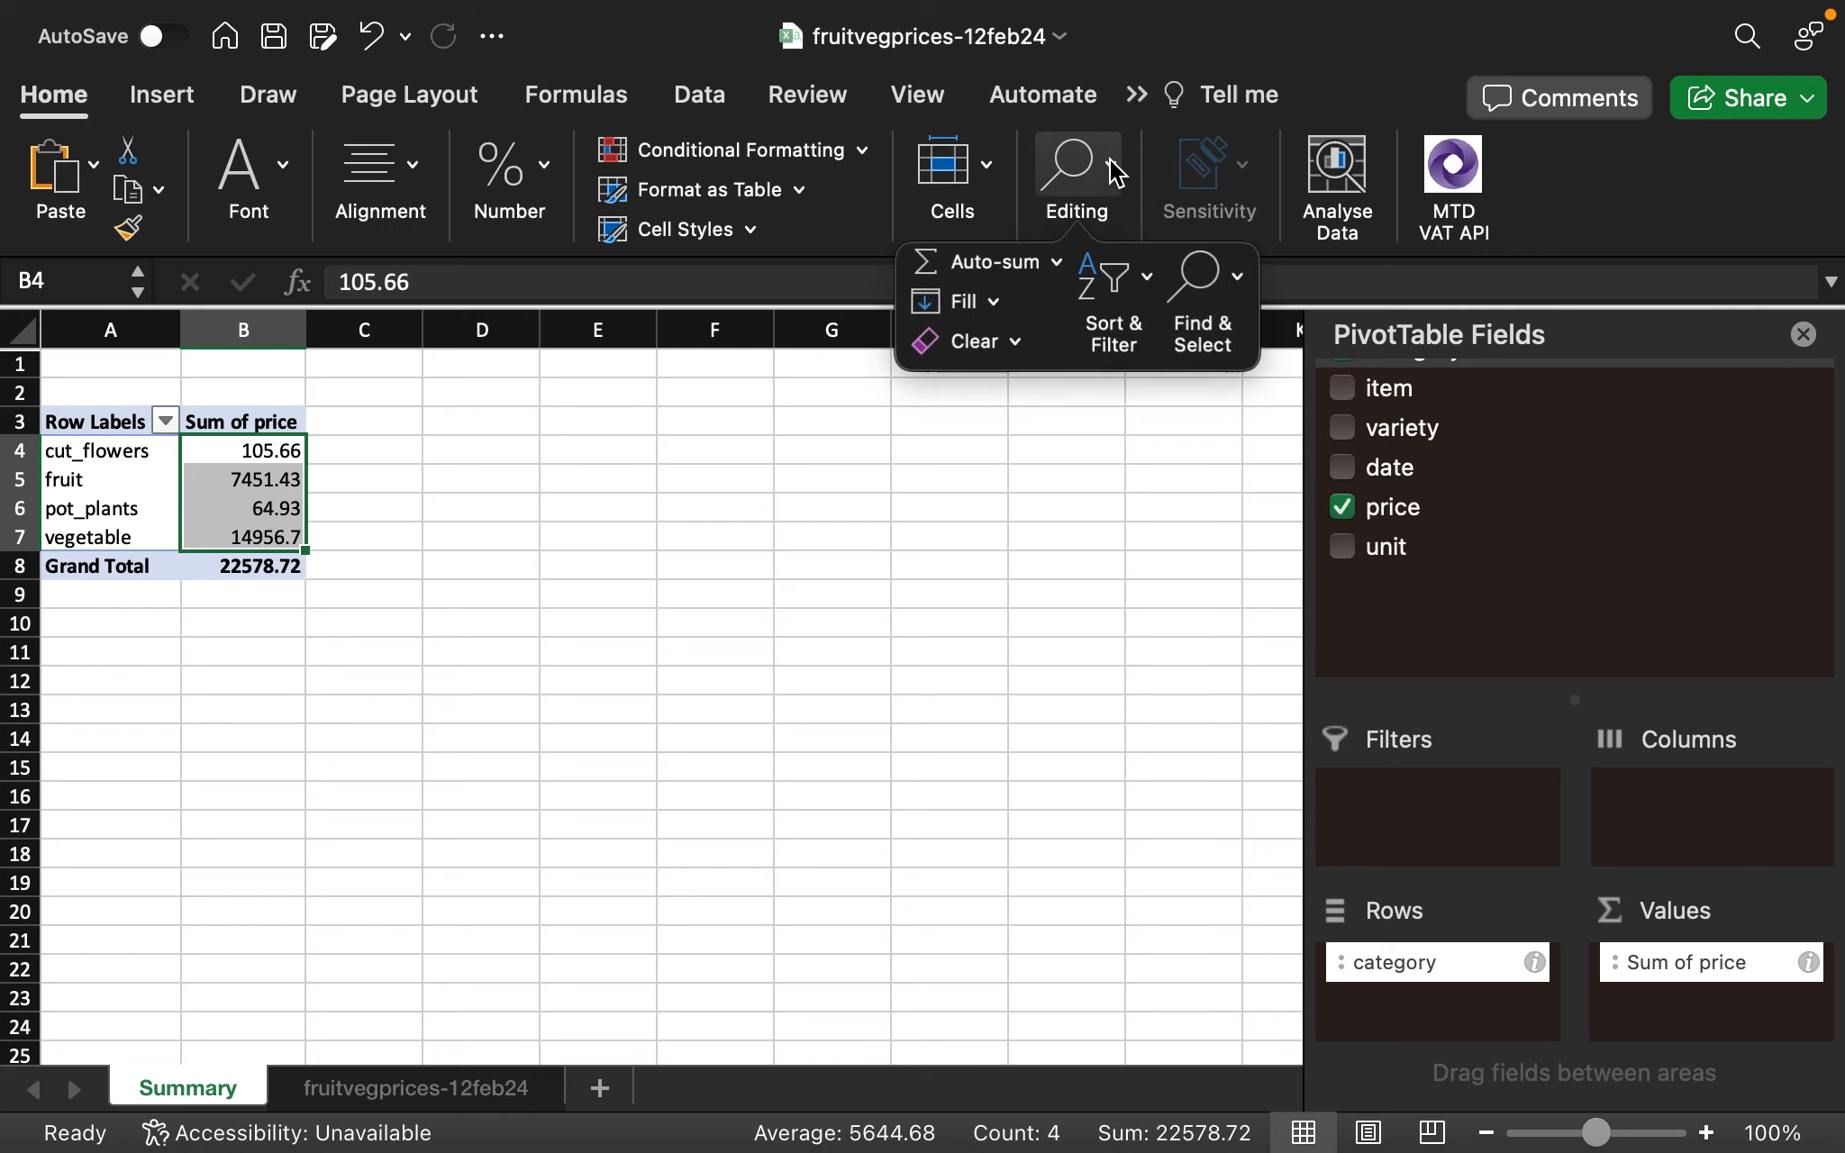
pyautogui.click(1146, 287)
pyautogui.click(1181, 349)
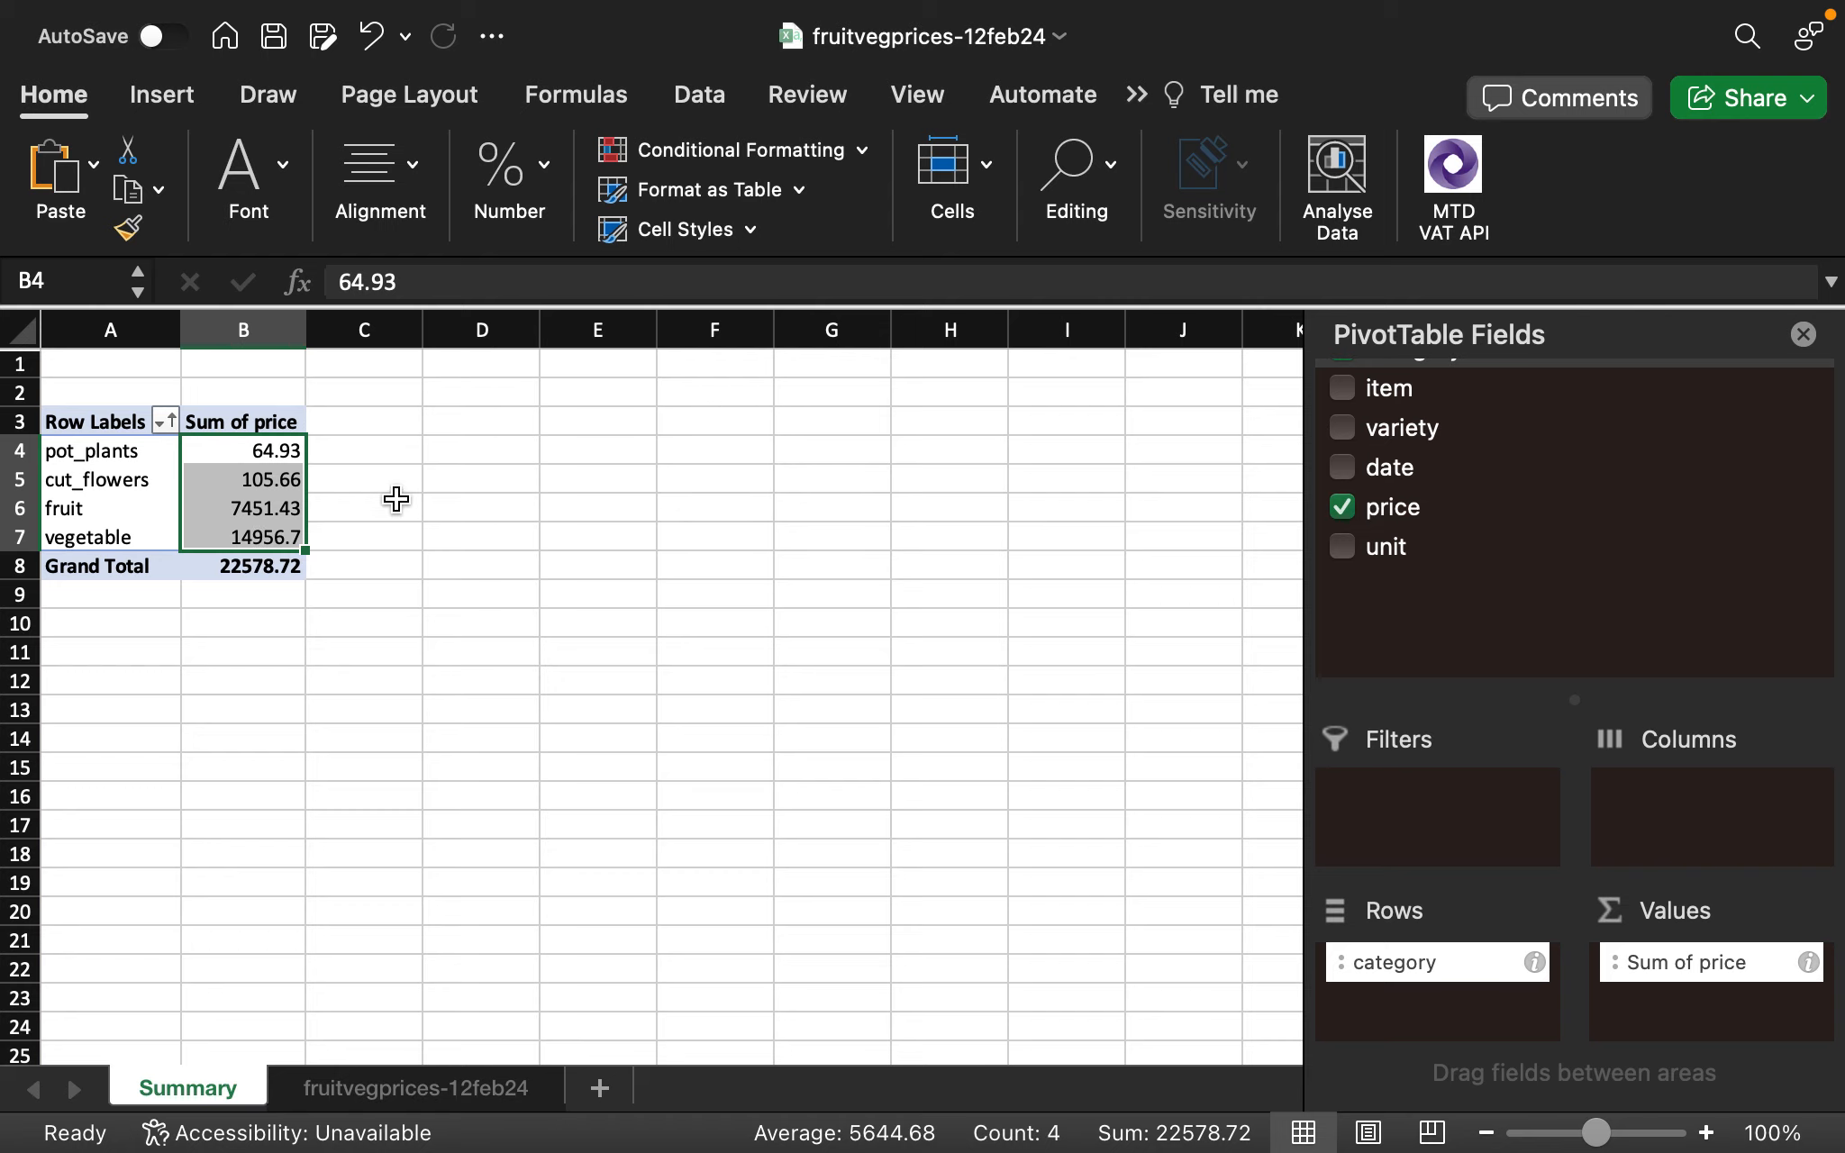
pyautogui.click(396, 500)
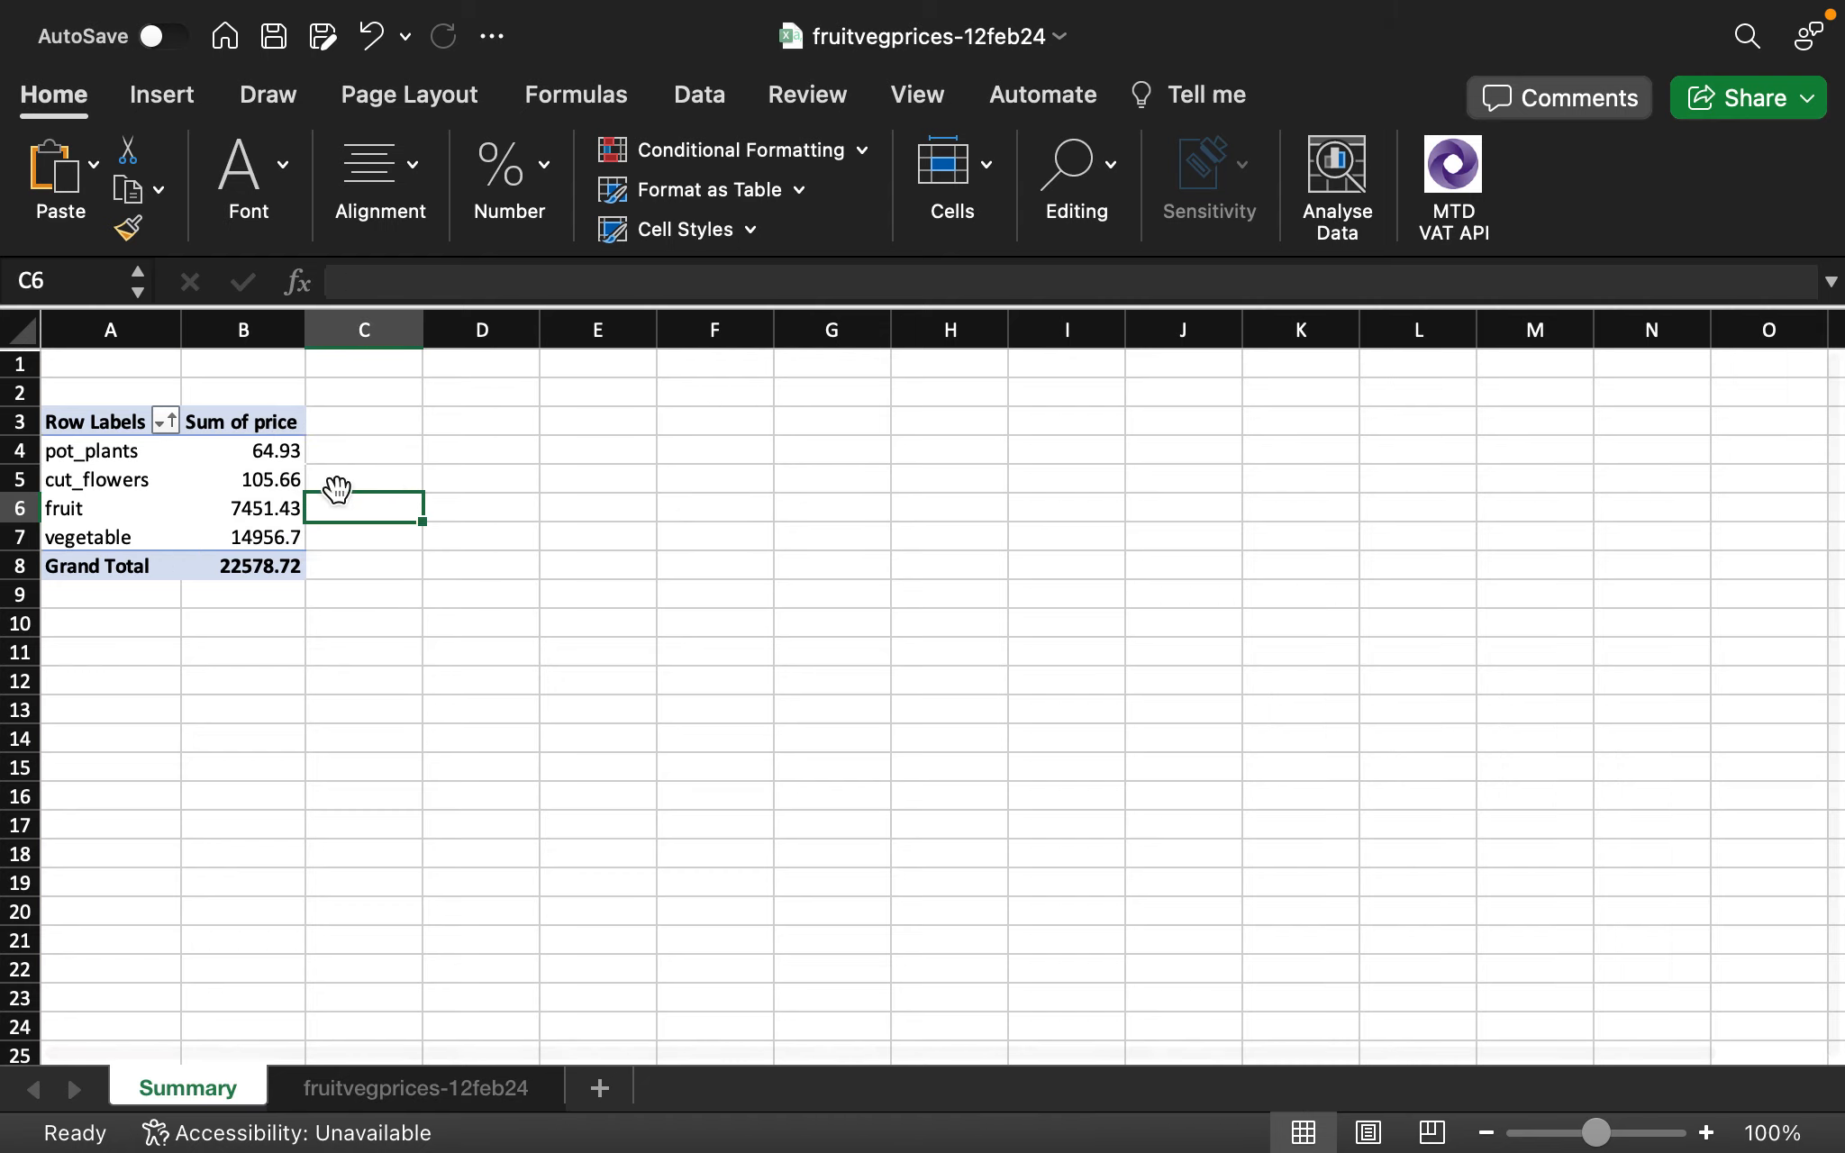
# Review the summary functions available for the pivot table's price value, such as Count, Average and Count Numbers, without applying a change
pyautogui.click(204, 468)
pyautogui.click(225, 429)
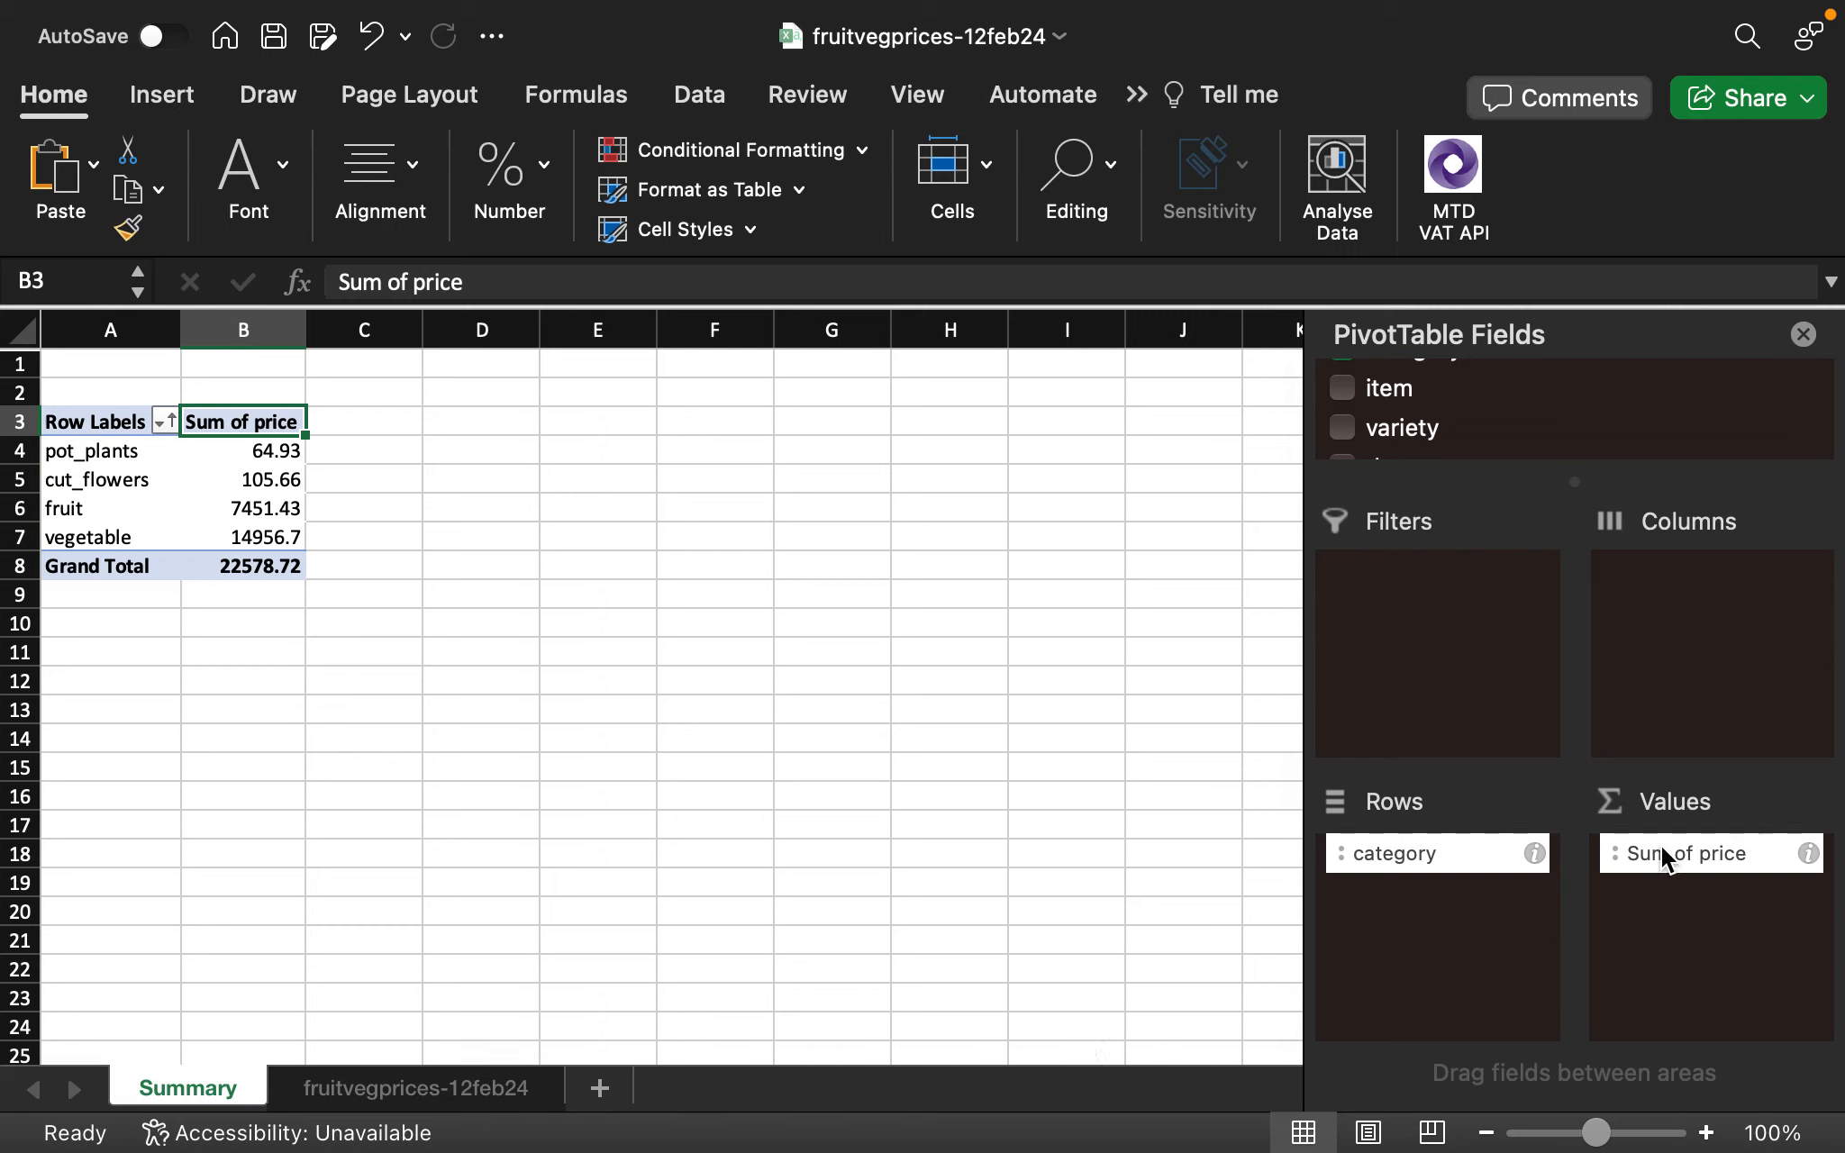
pyautogui.click(1809, 854)
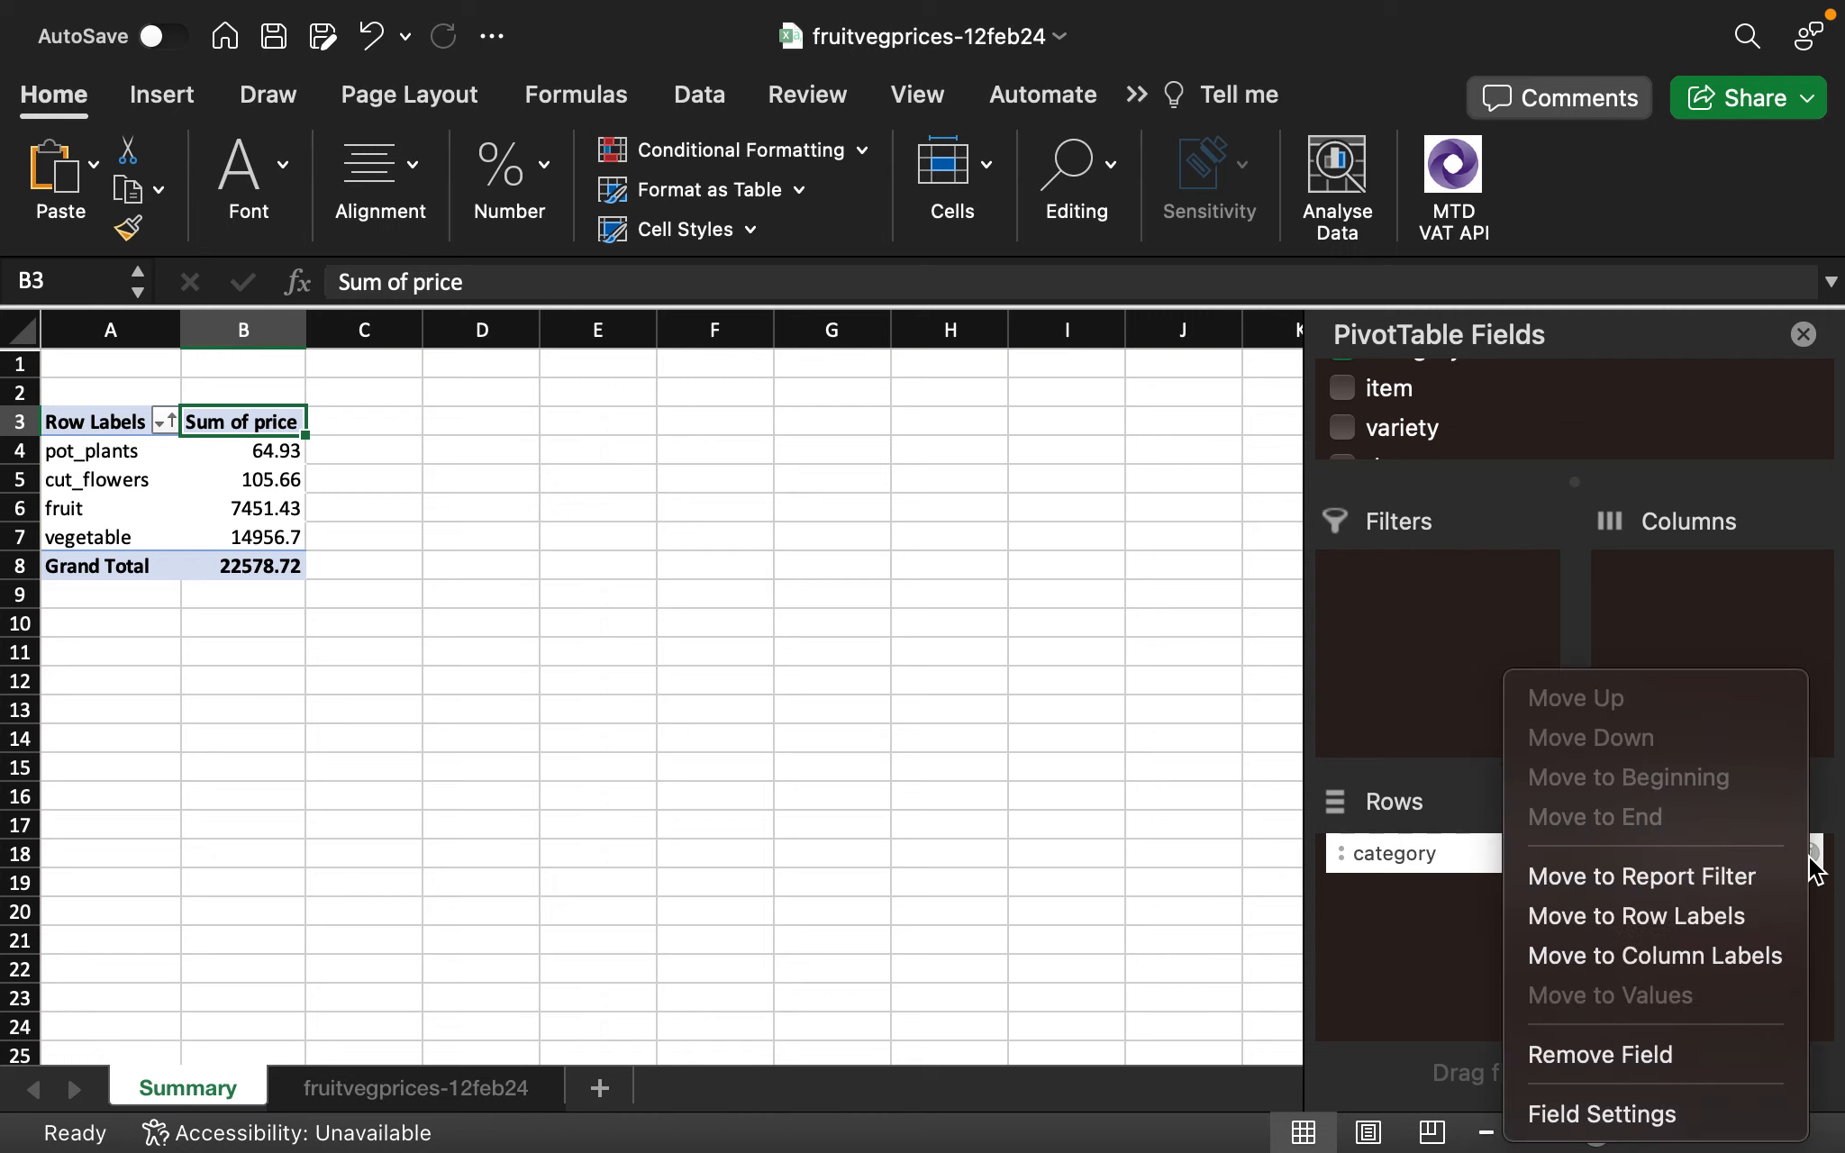
pyautogui.click(1633, 1126)
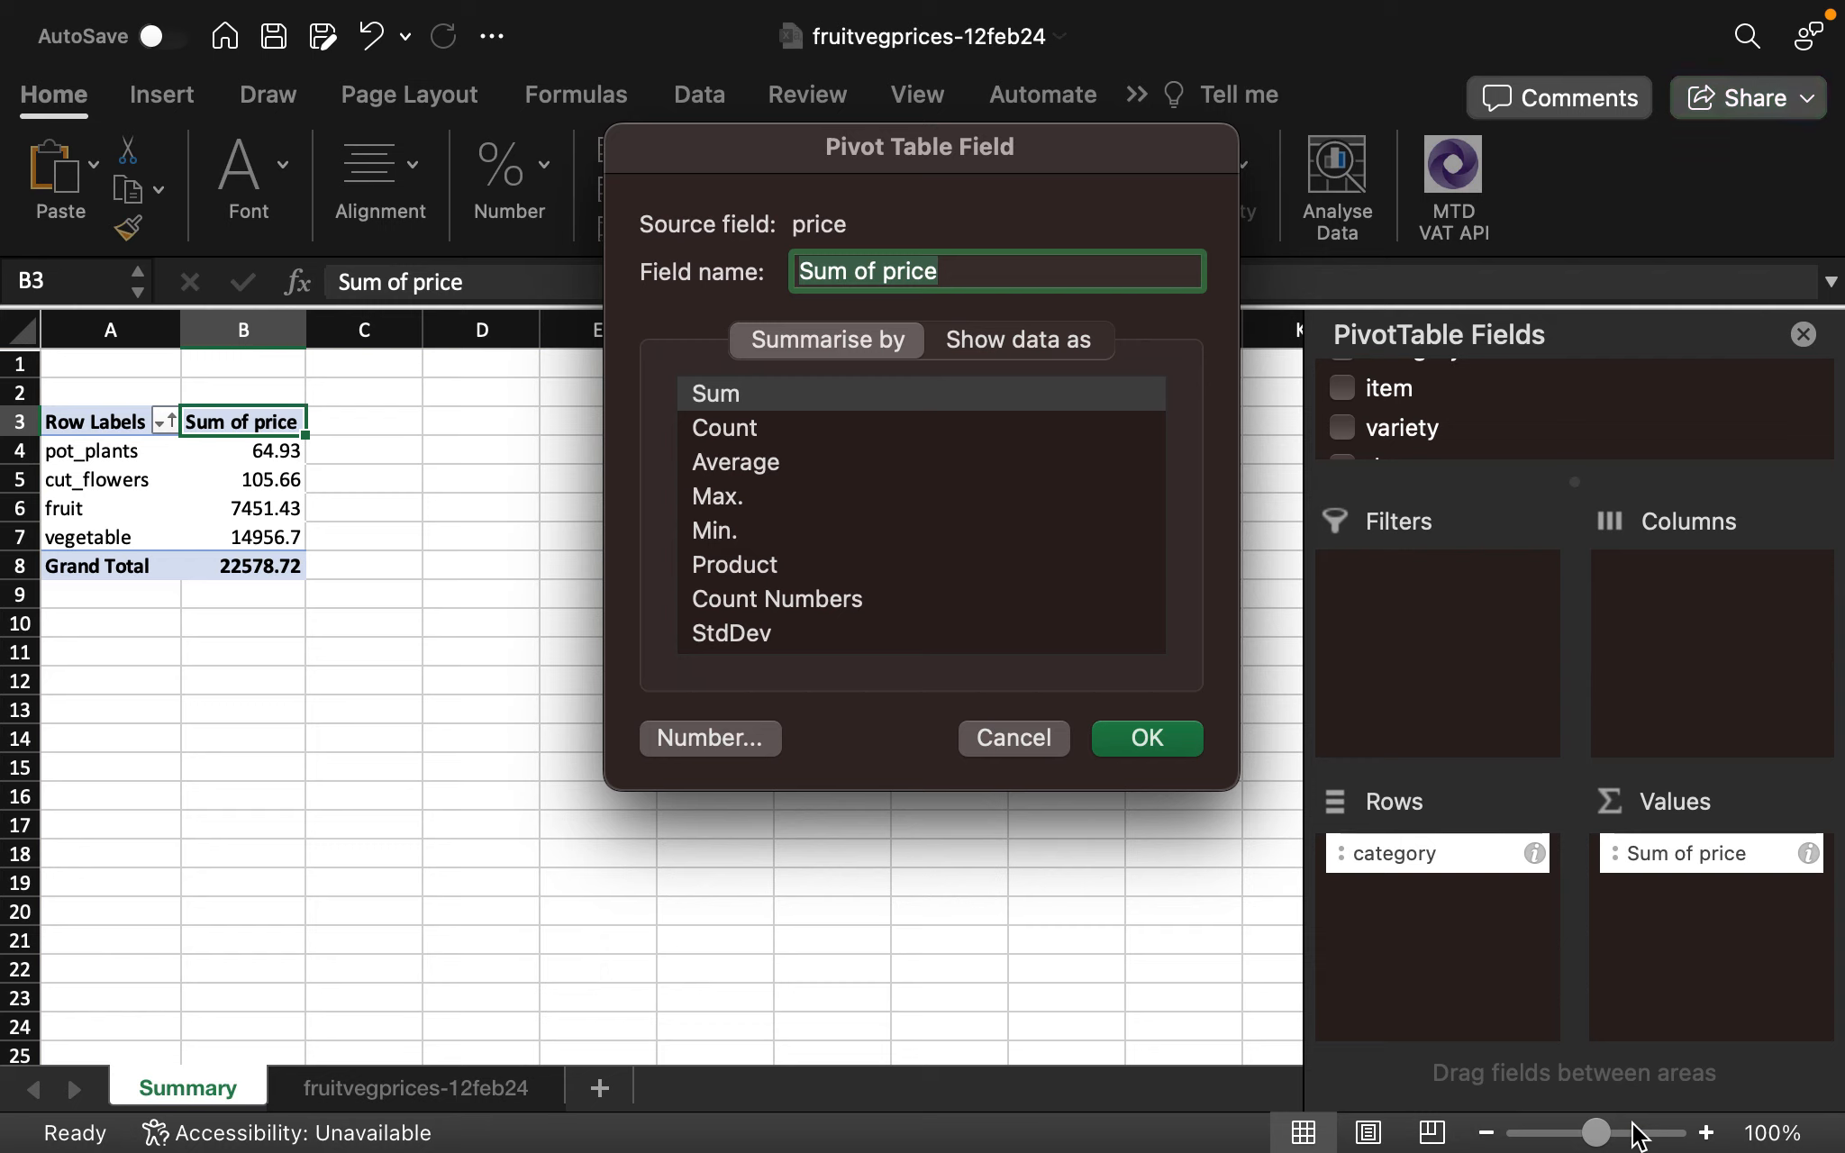
pyautogui.click(739, 431)
pyautogui.click(738, 464)
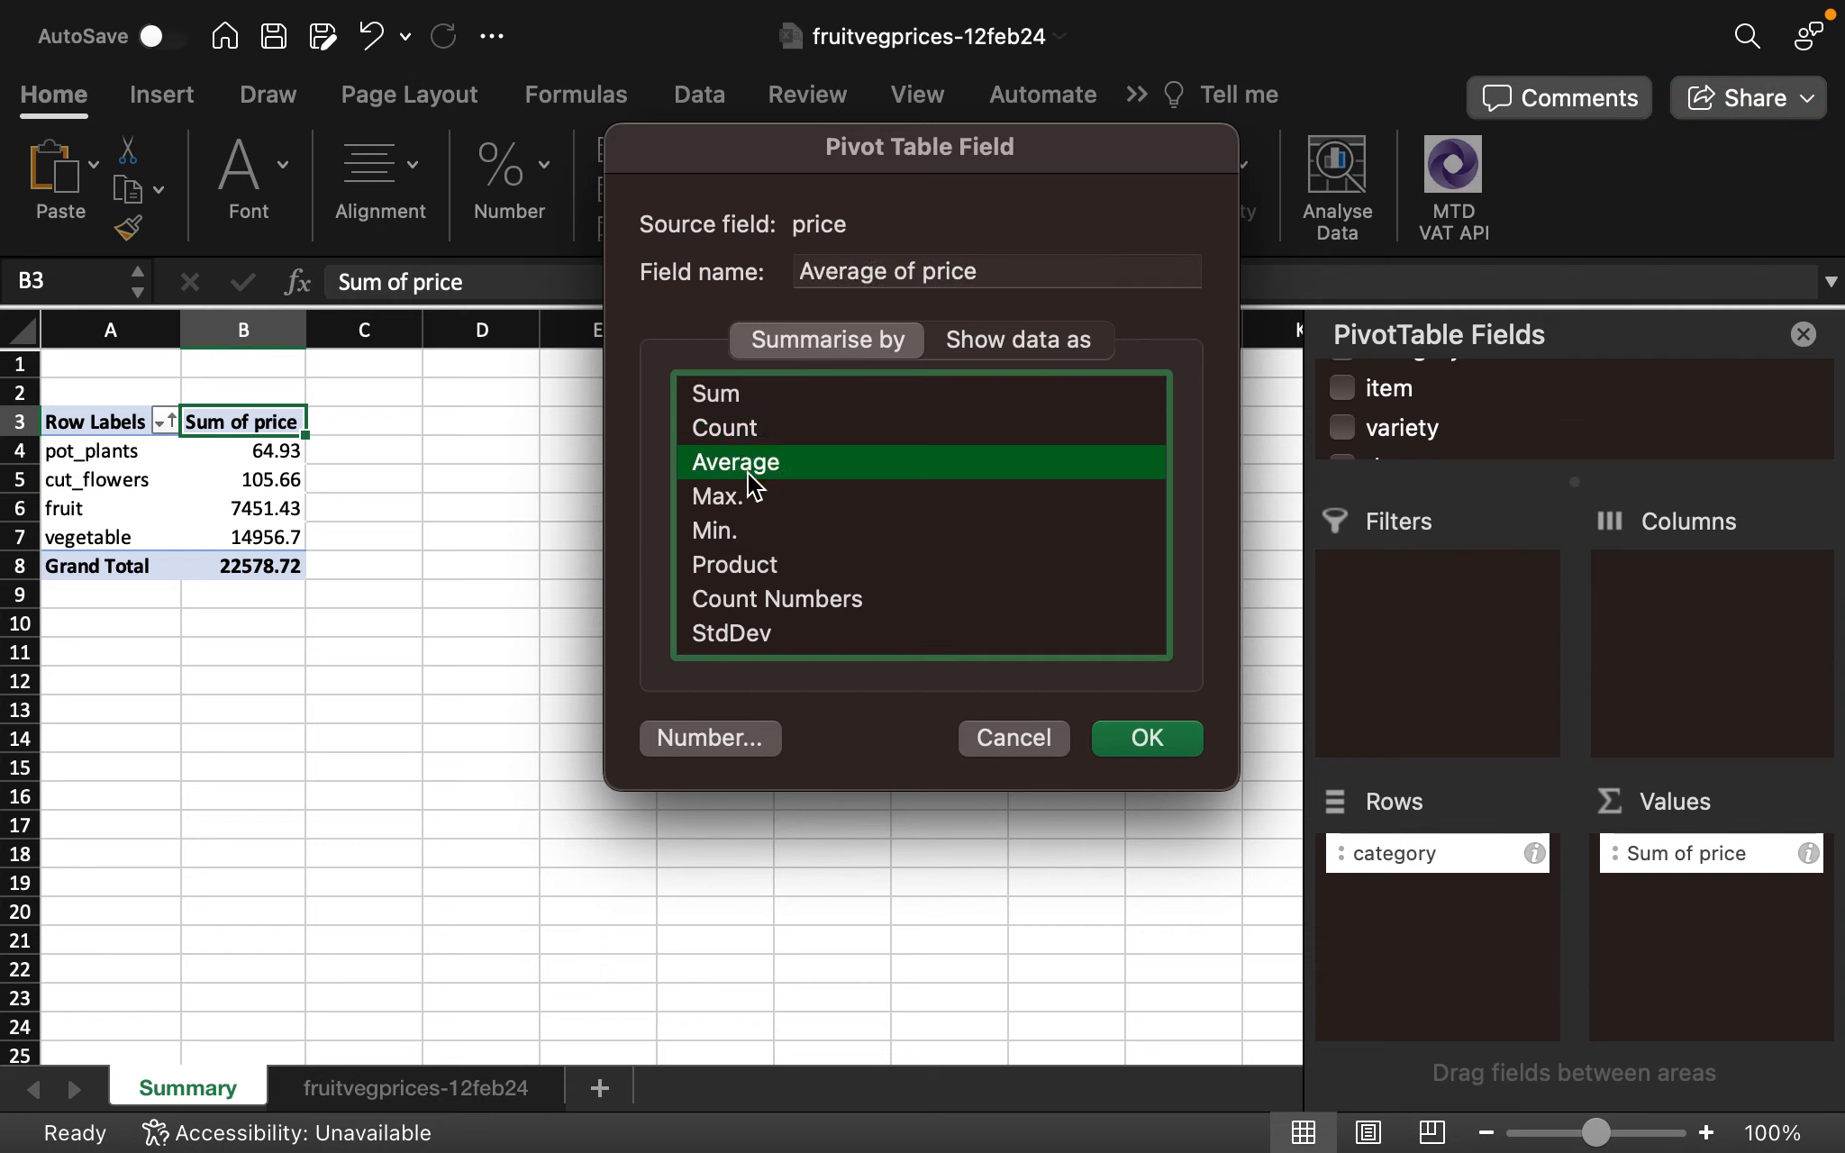
pyautogui.click(764, 609)
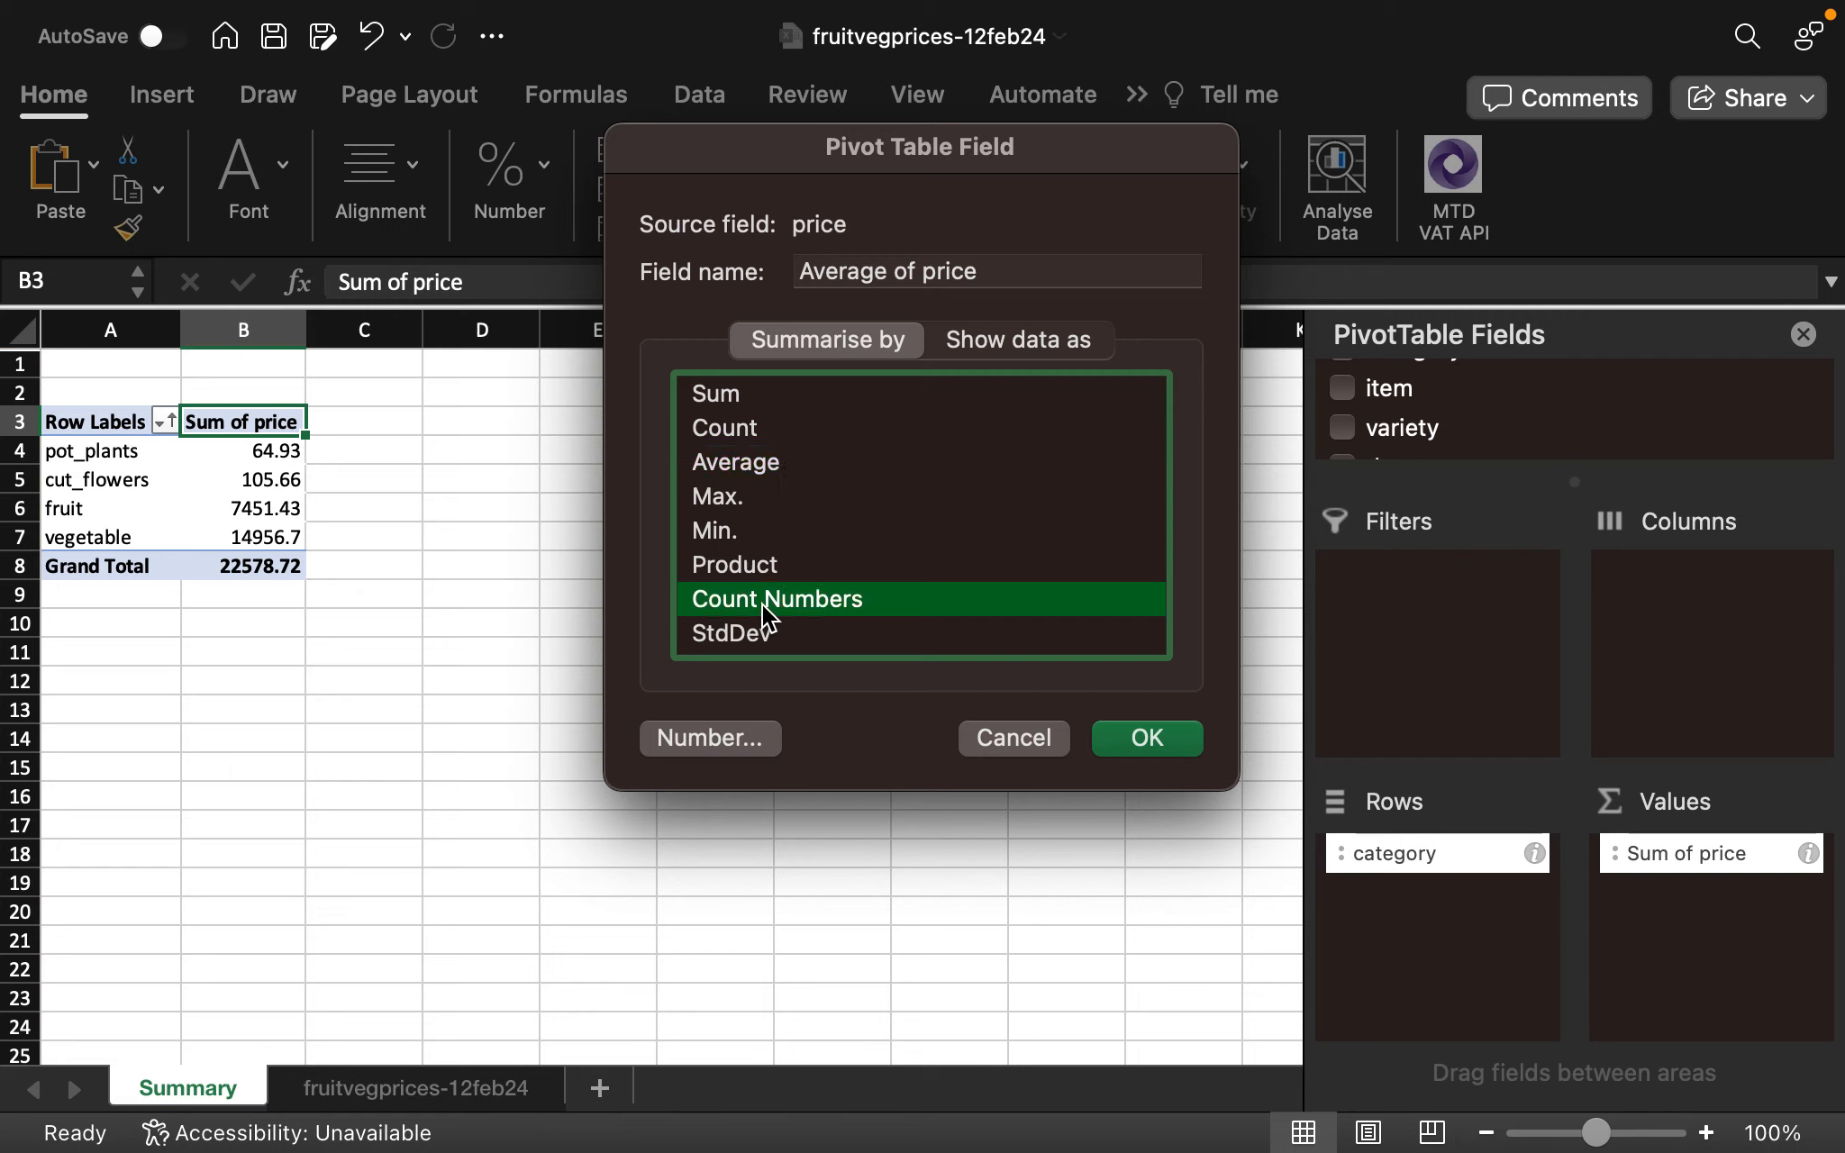
pyautogui.click(739, 396)
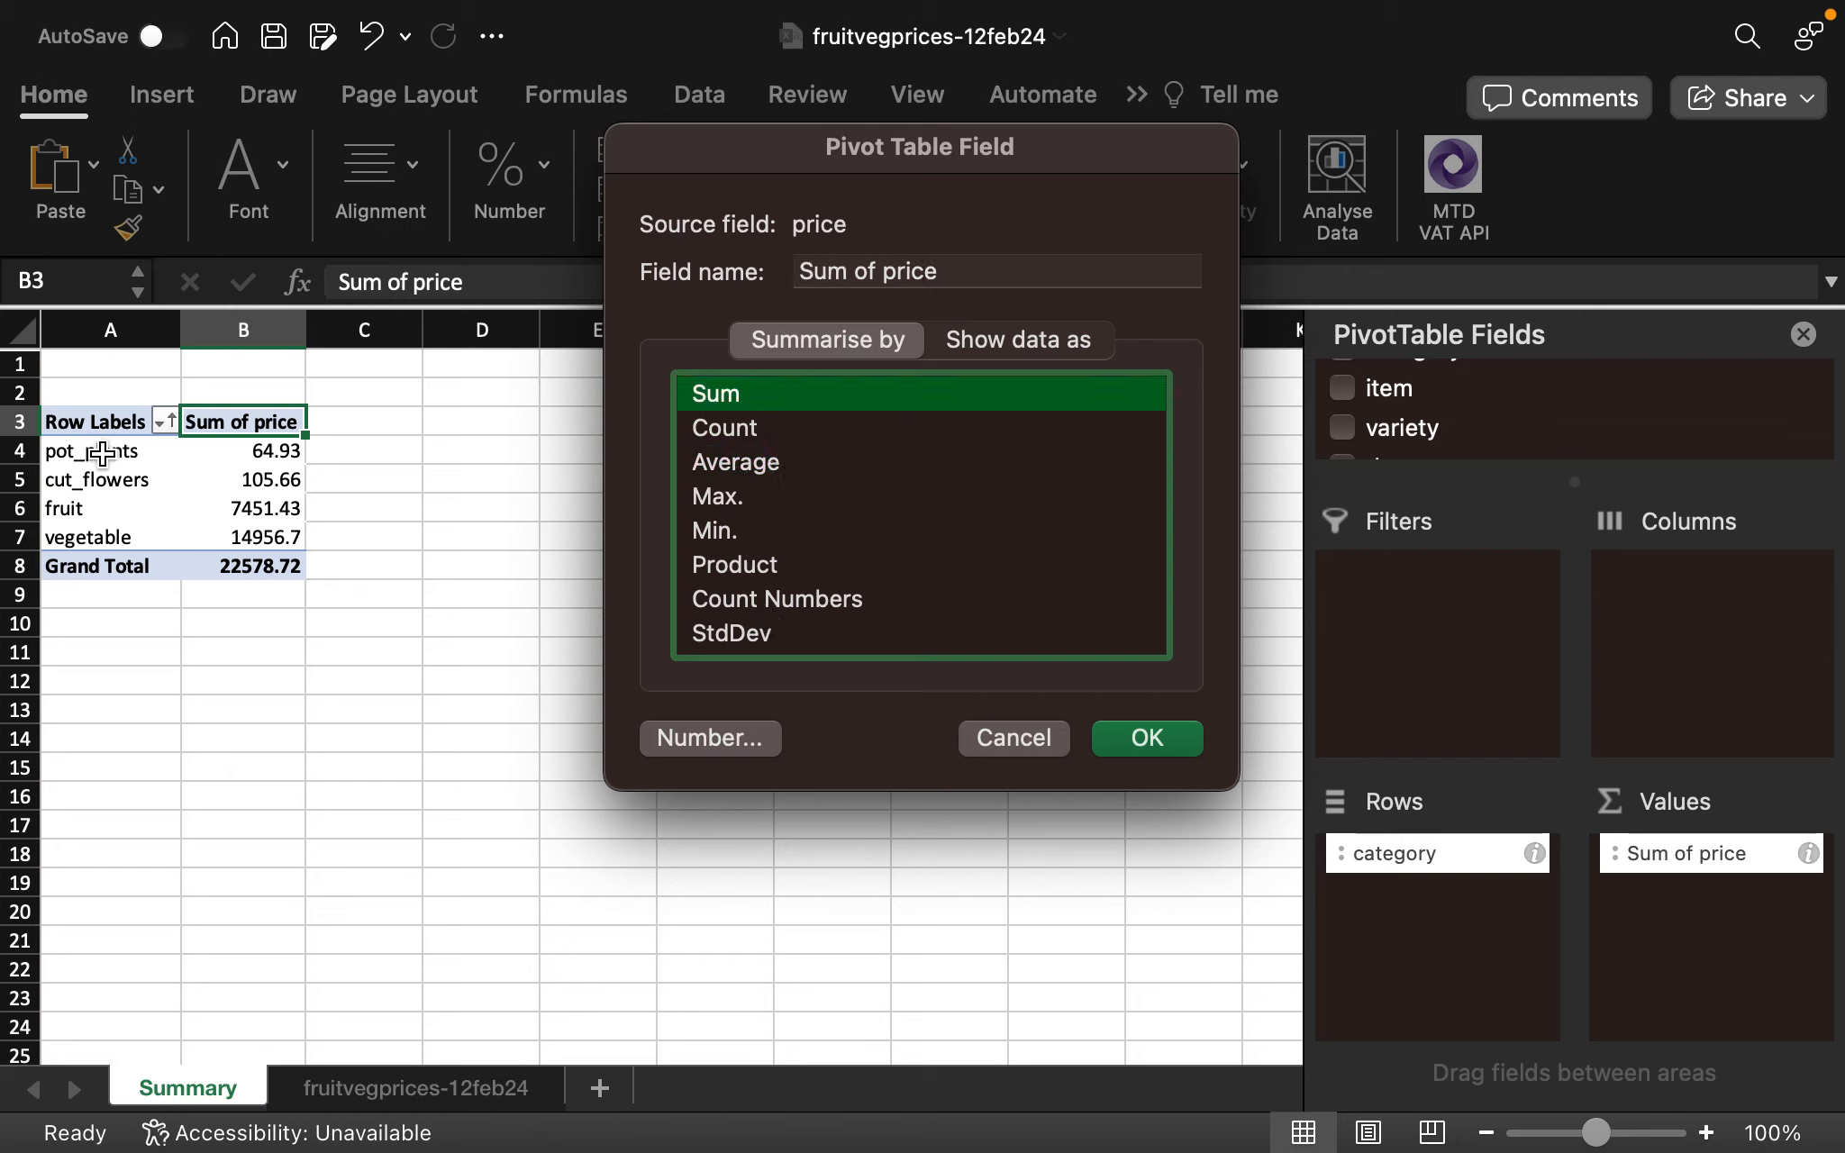
pyautogui.click(741, 441)
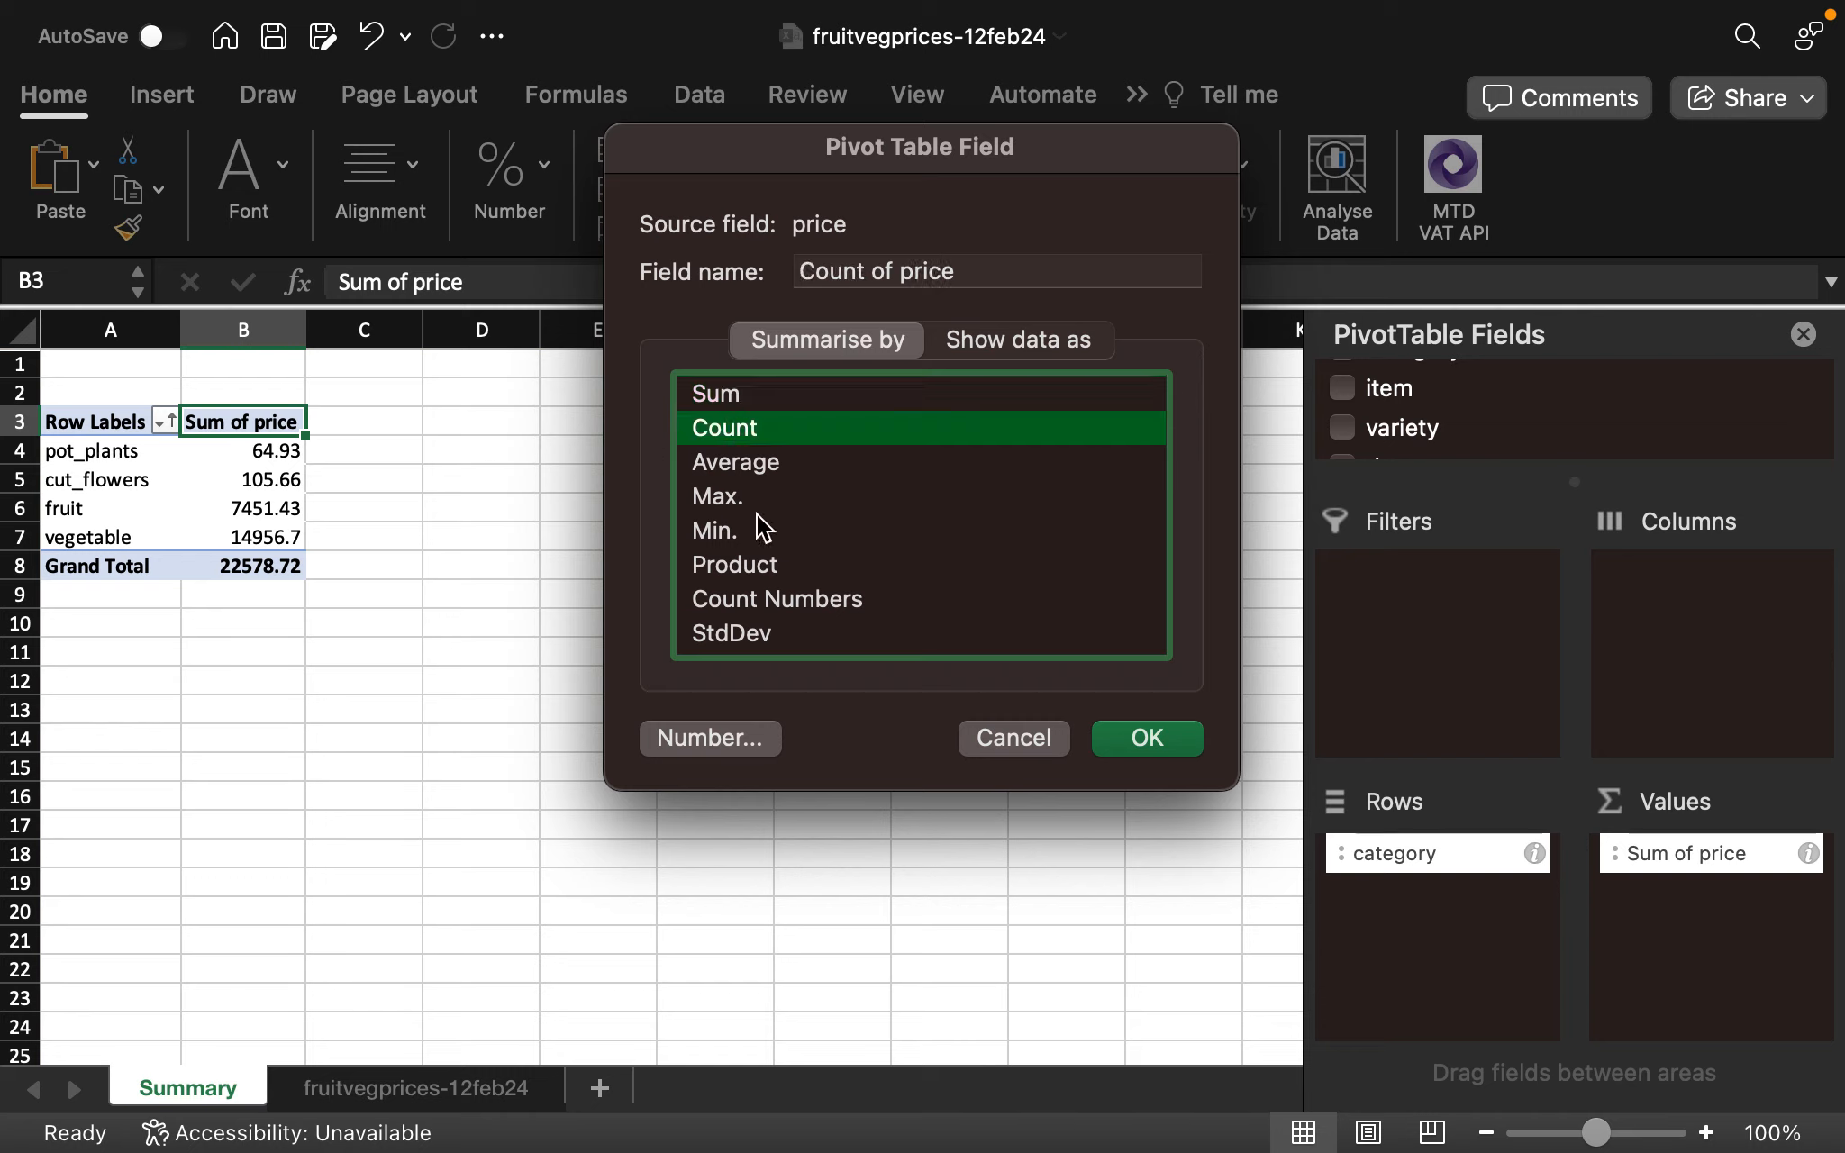
pyautogui.click(757, 473)
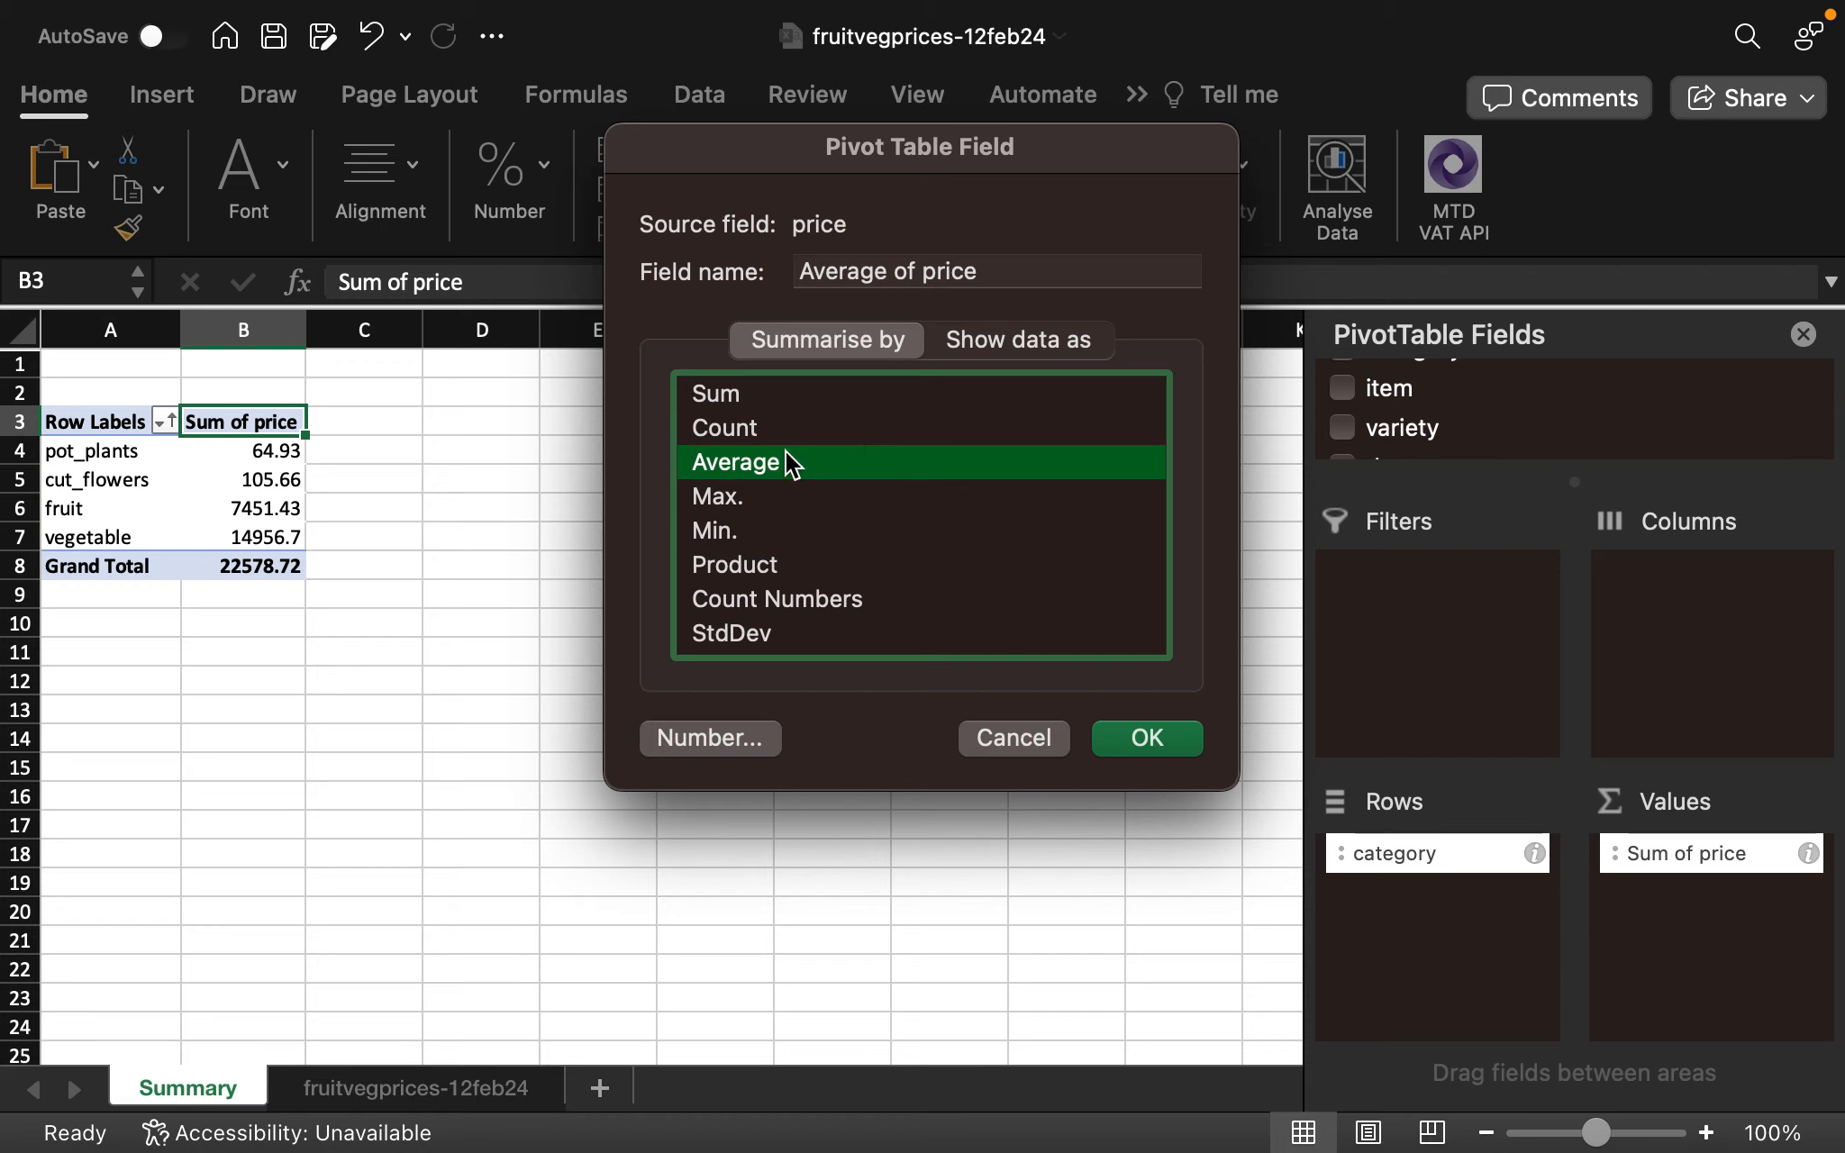
pyautogui.click(1002, 753)
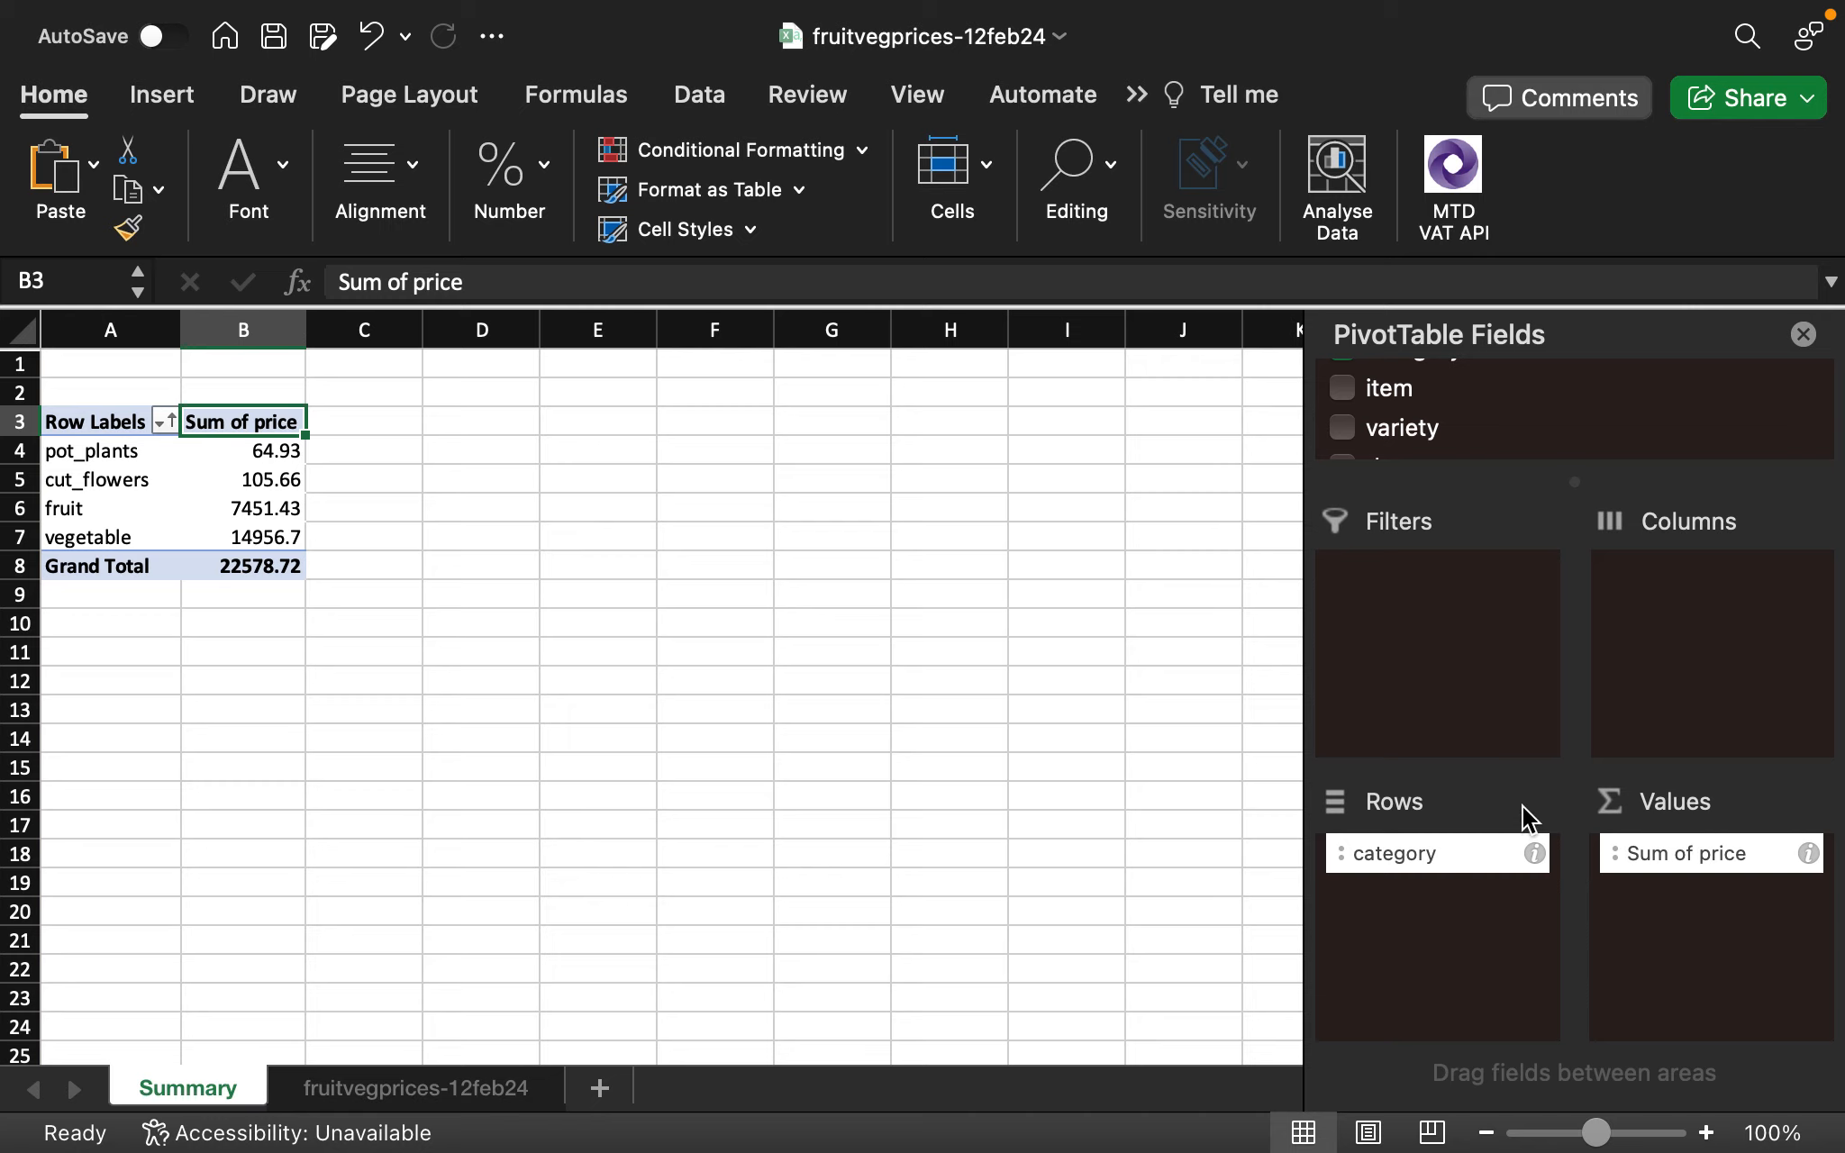
# Try category as the pivot table's columns, and move it back to the rows
pyautogui.moveTo(1491, 852); pyautogui.dragTo(1725, 601)
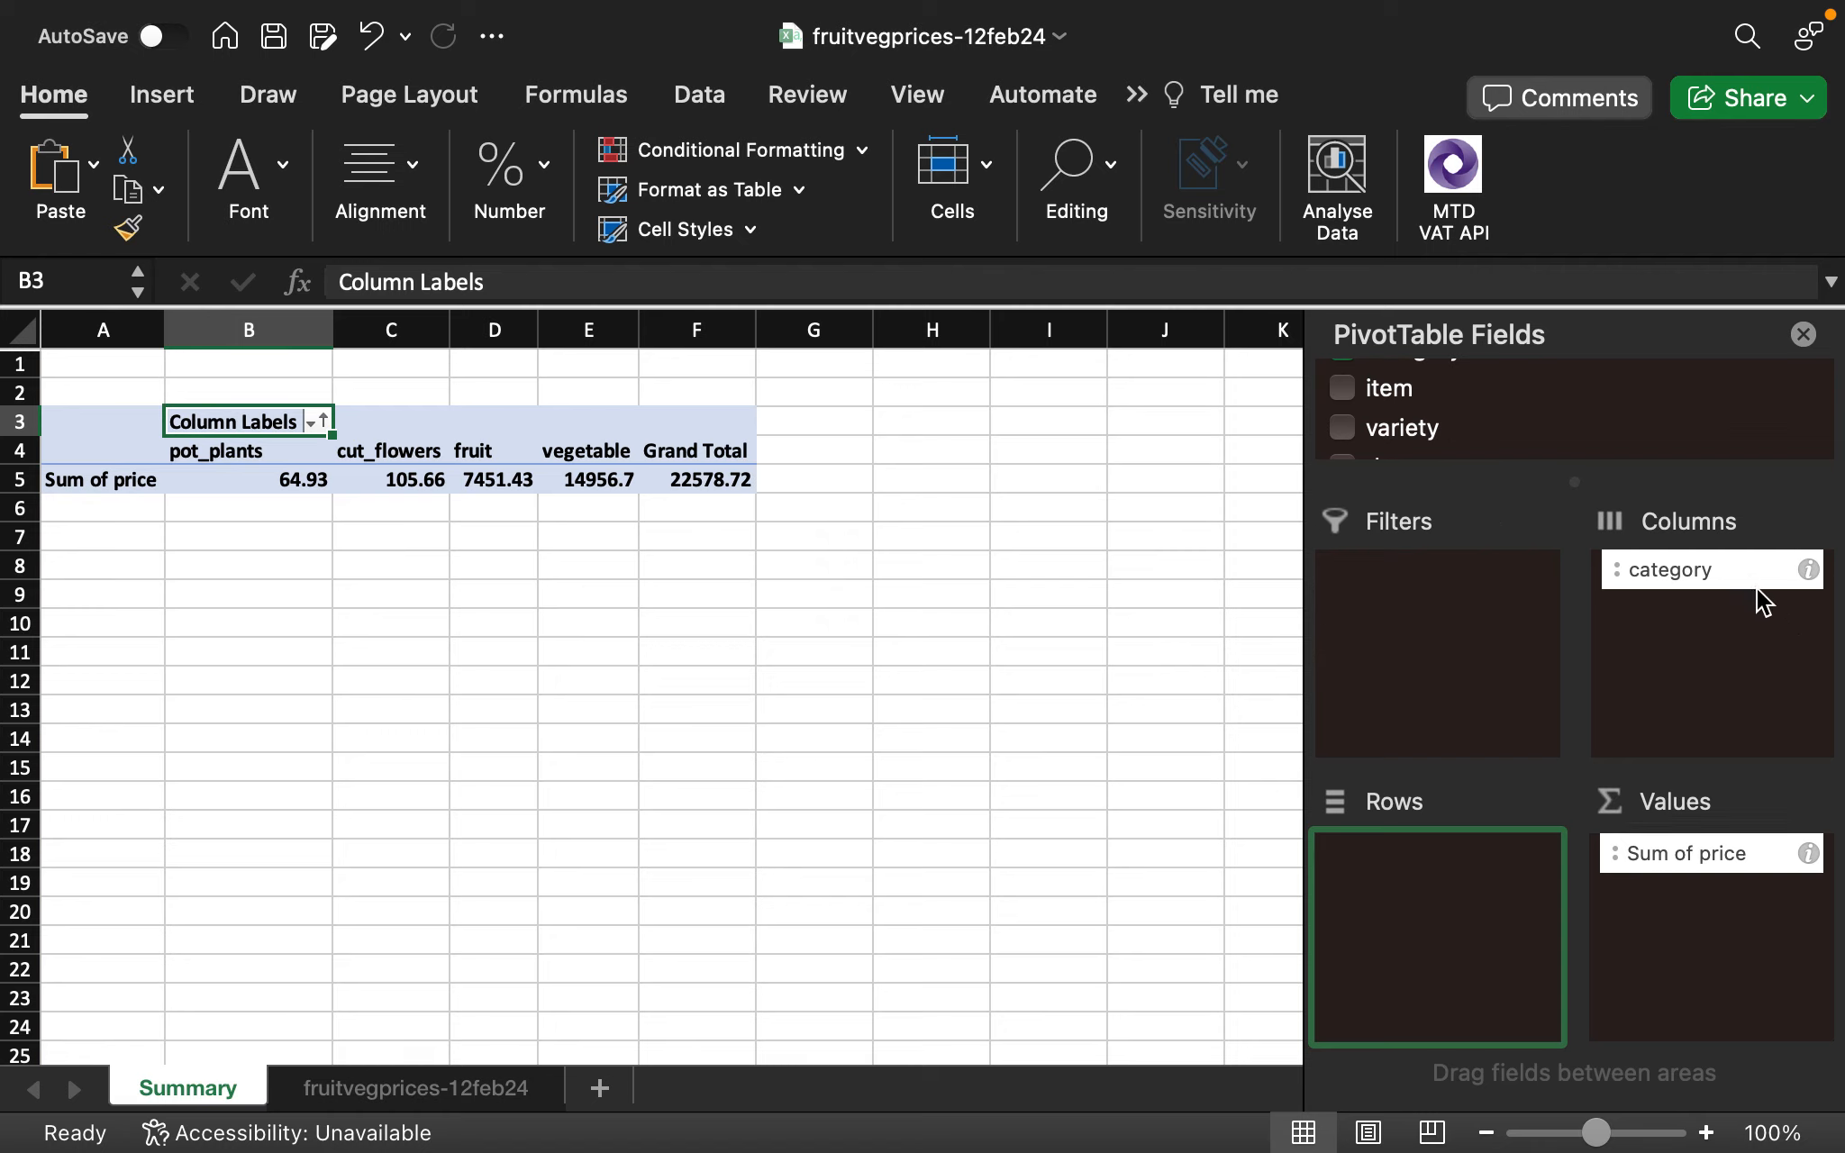
pyautogui.moveTo(1754, 572); pyautogui.dragTo(1491, 917)
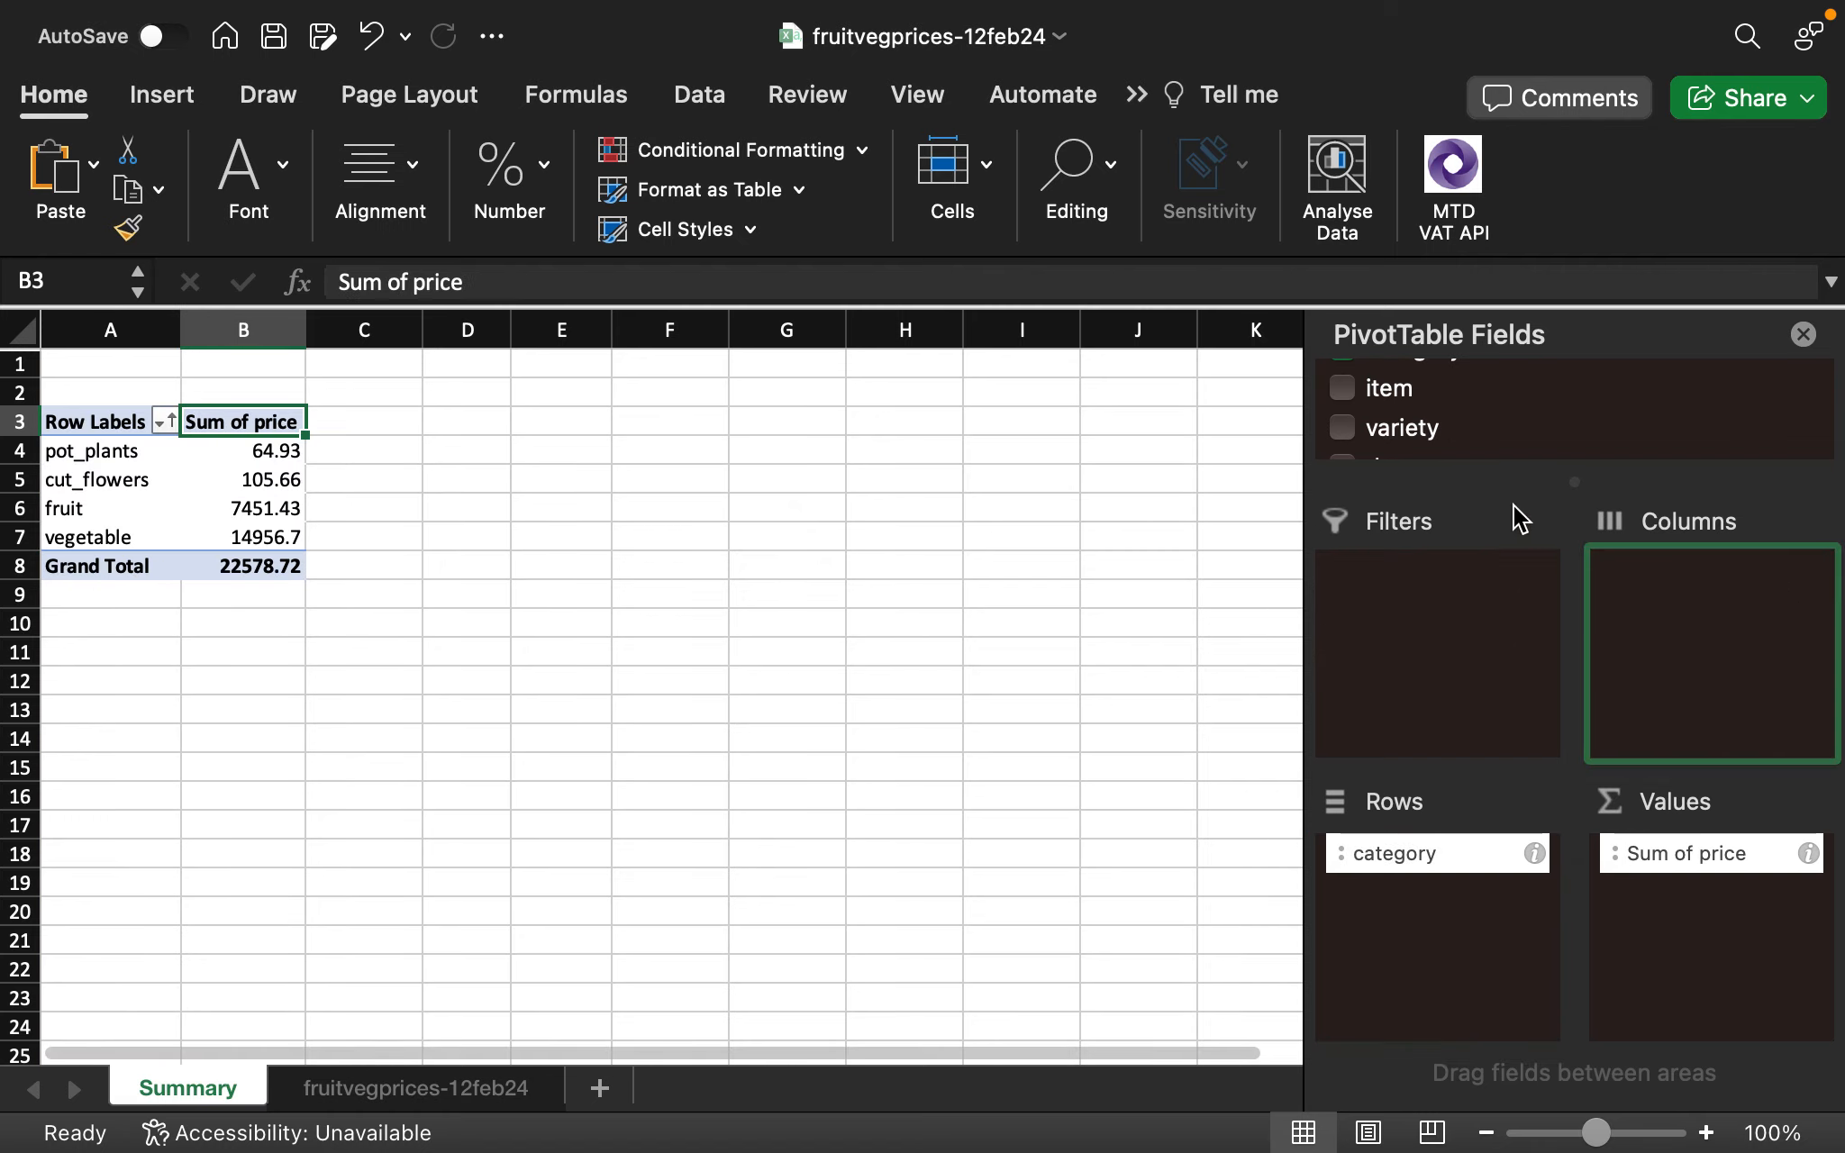
# Enlarge the pivot table's field list and add variety as a second row field beneath category
pyautogui.moveTo(1528, 477); pyautogui.dragTo(1515, 622)
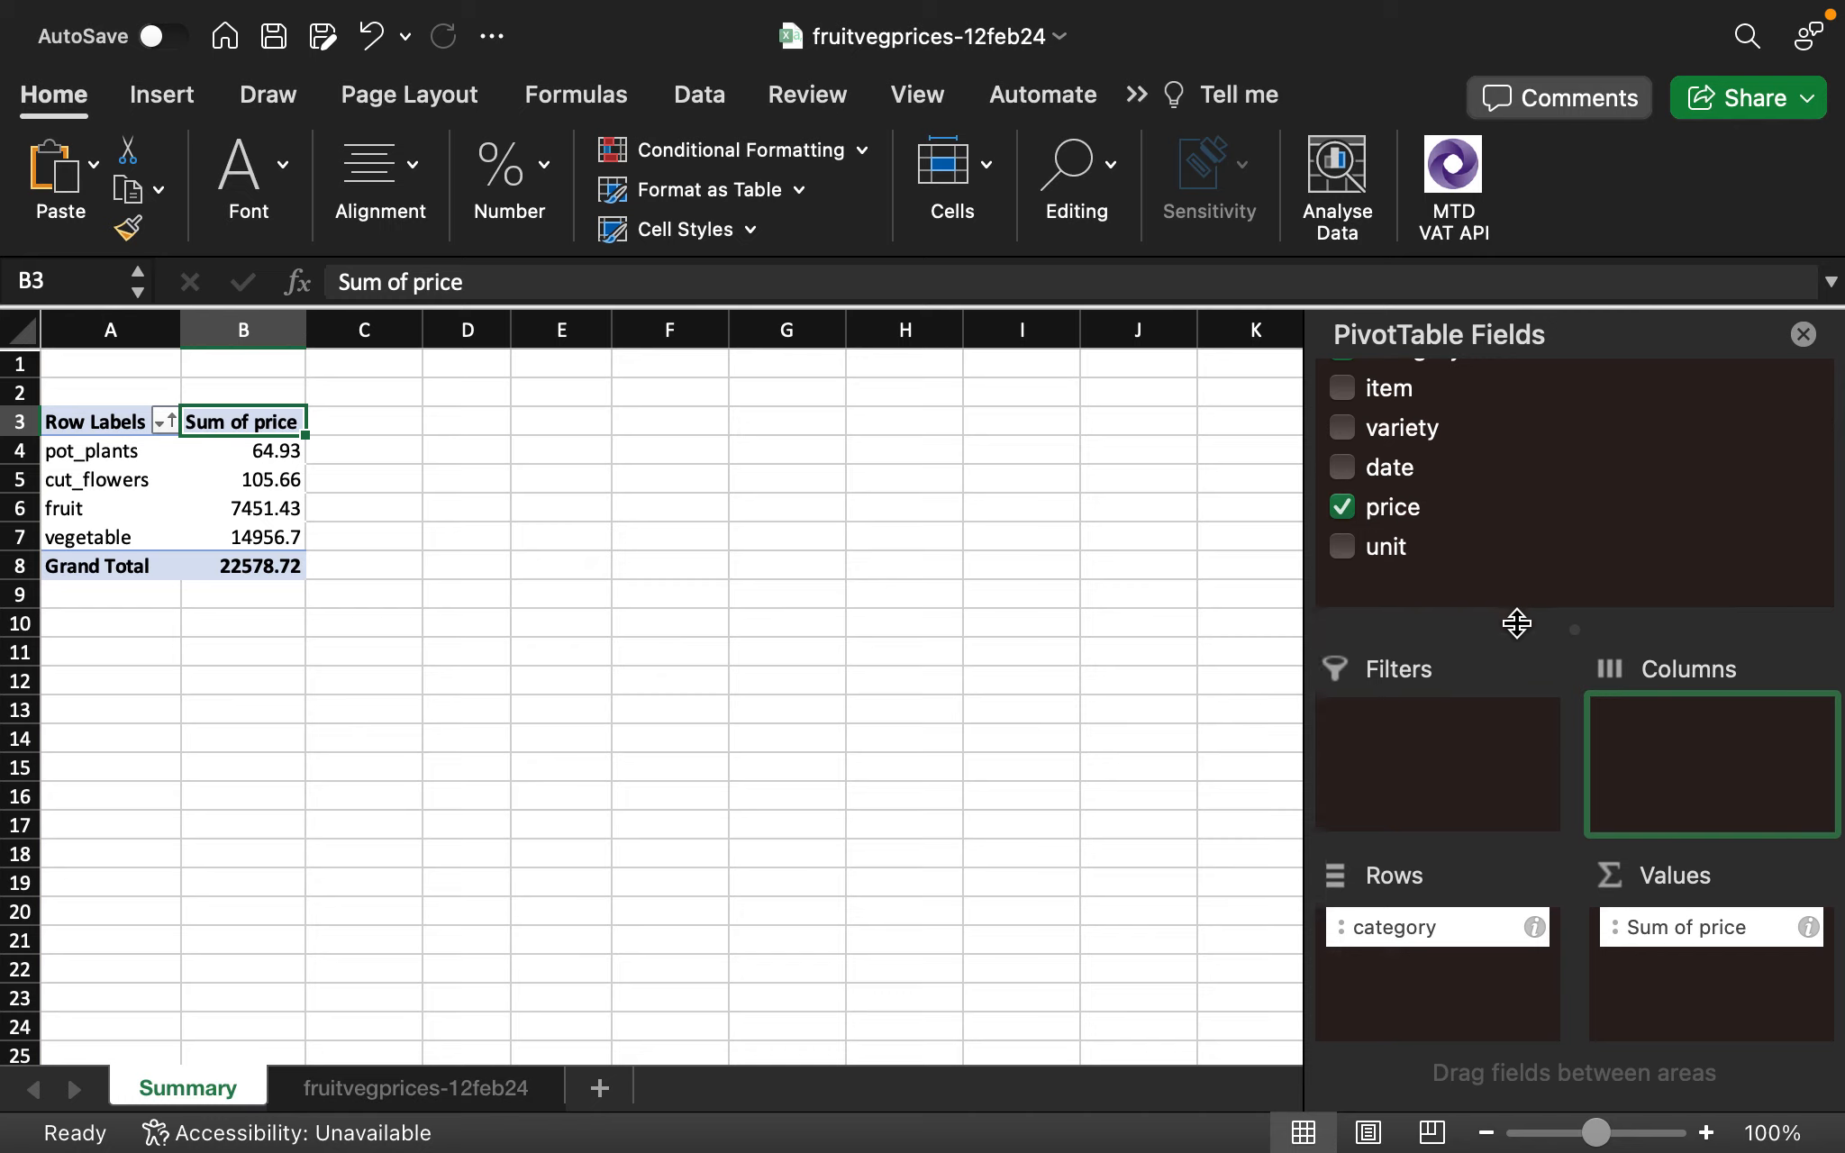
pyautogui.click(1399, 433)
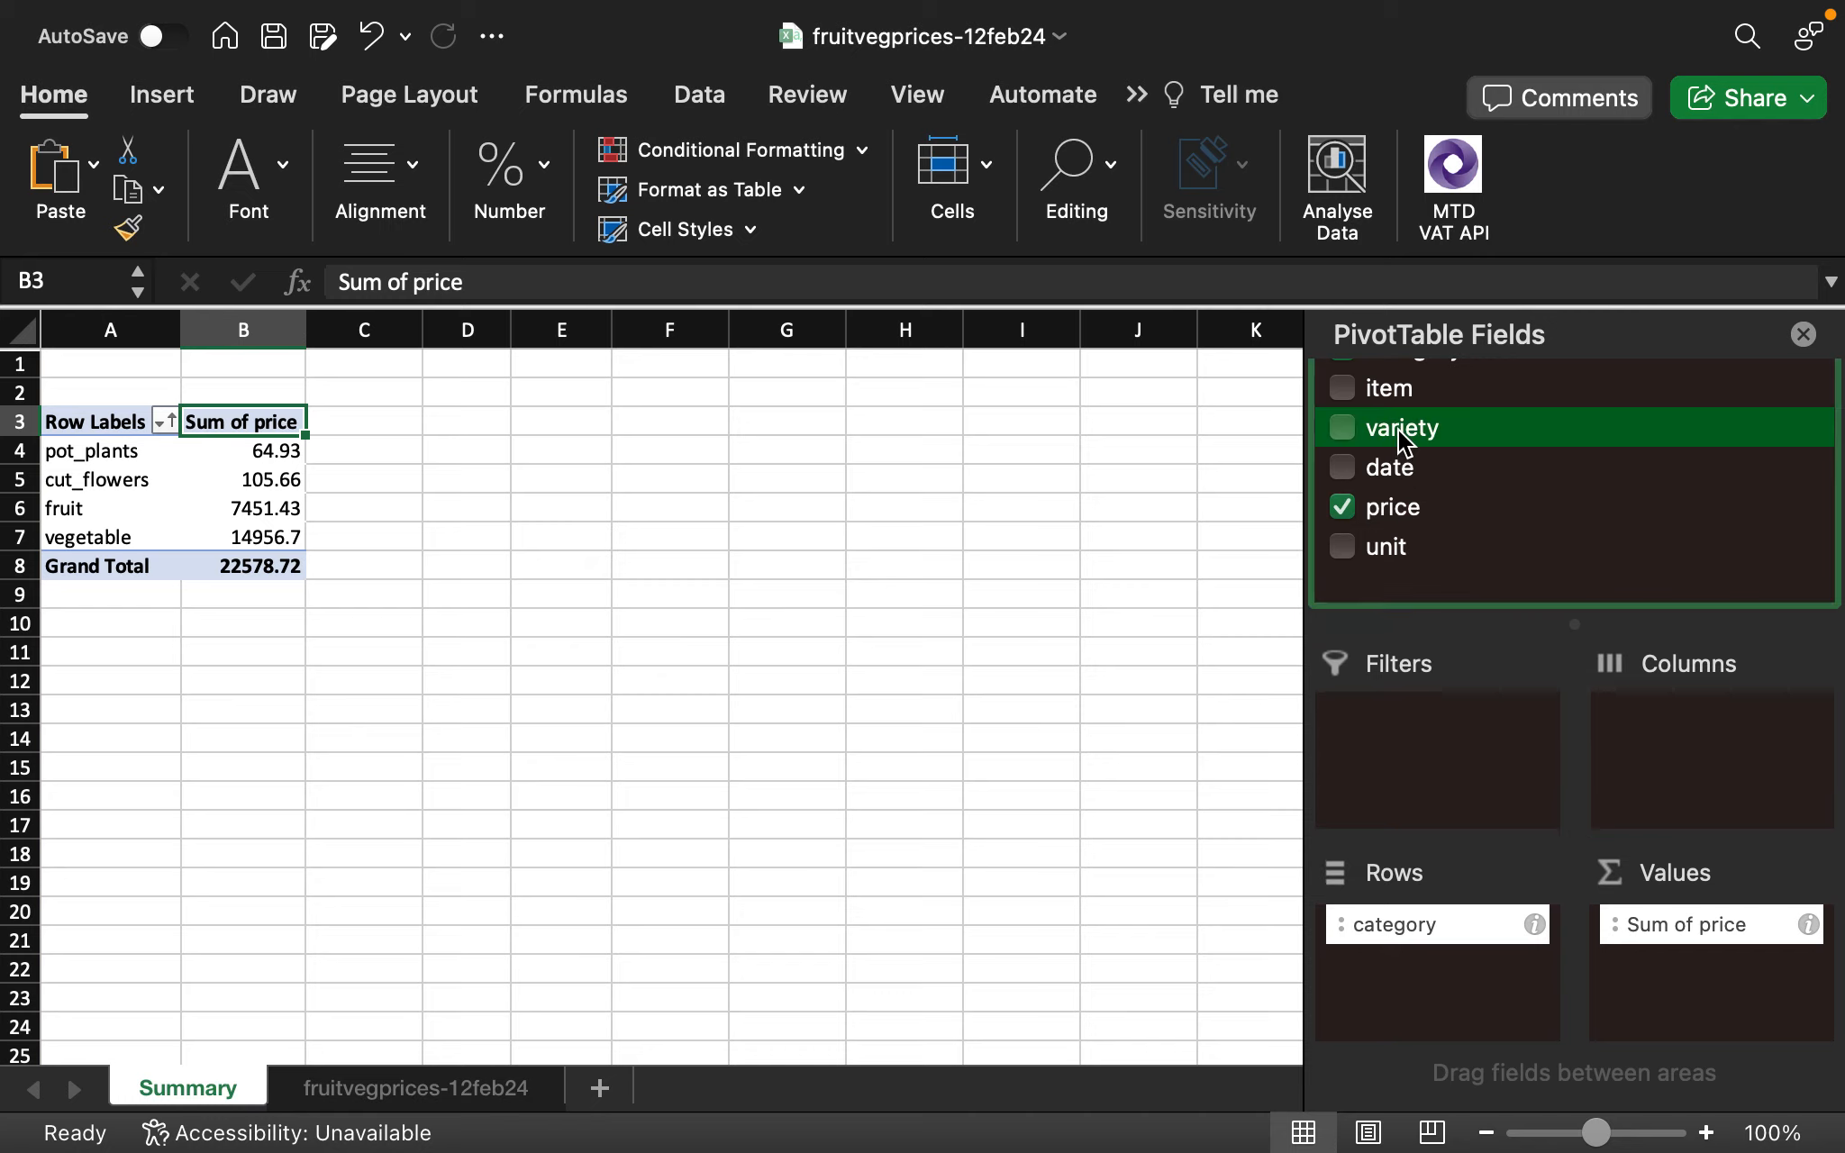
pyautogui.click(1341, 429)
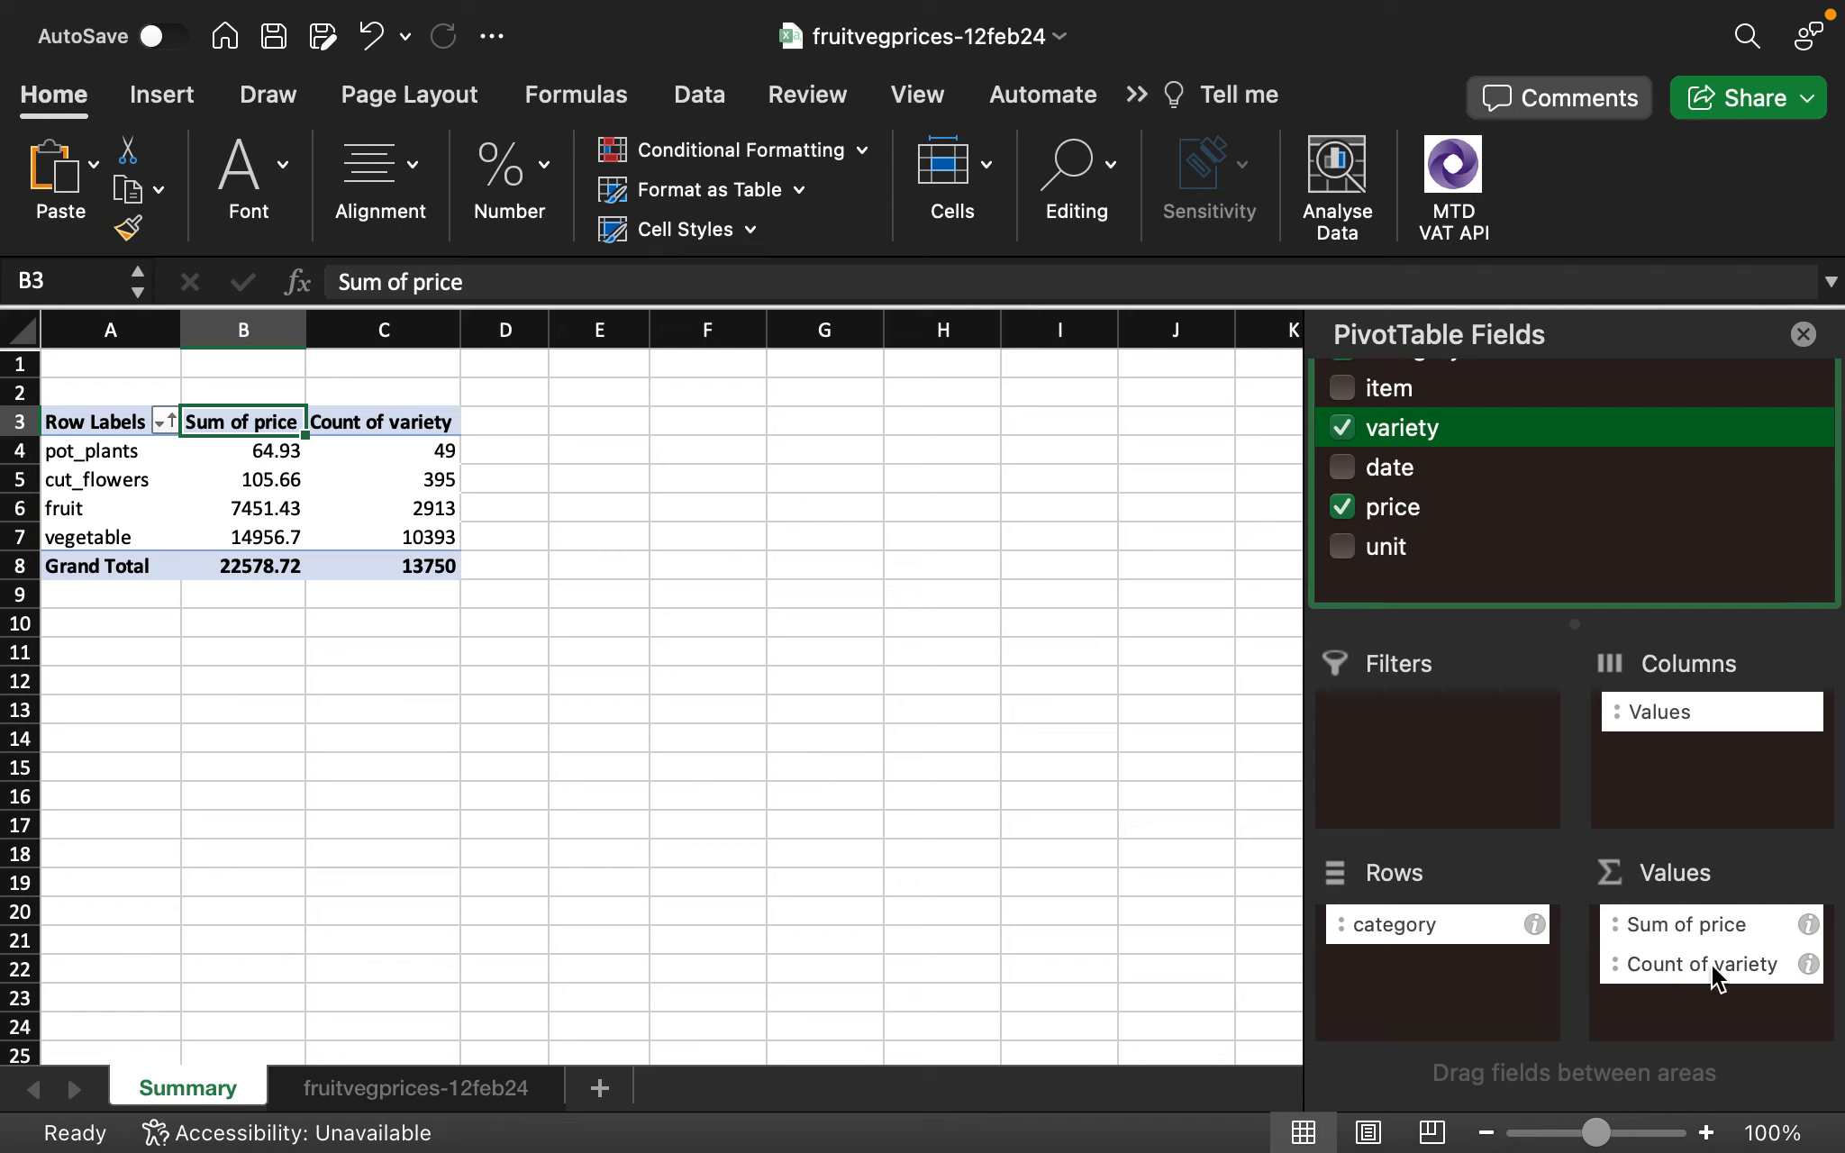
pyautogui.moveTo(1721, 973); pyautogui.dragTo(1436, 1003)
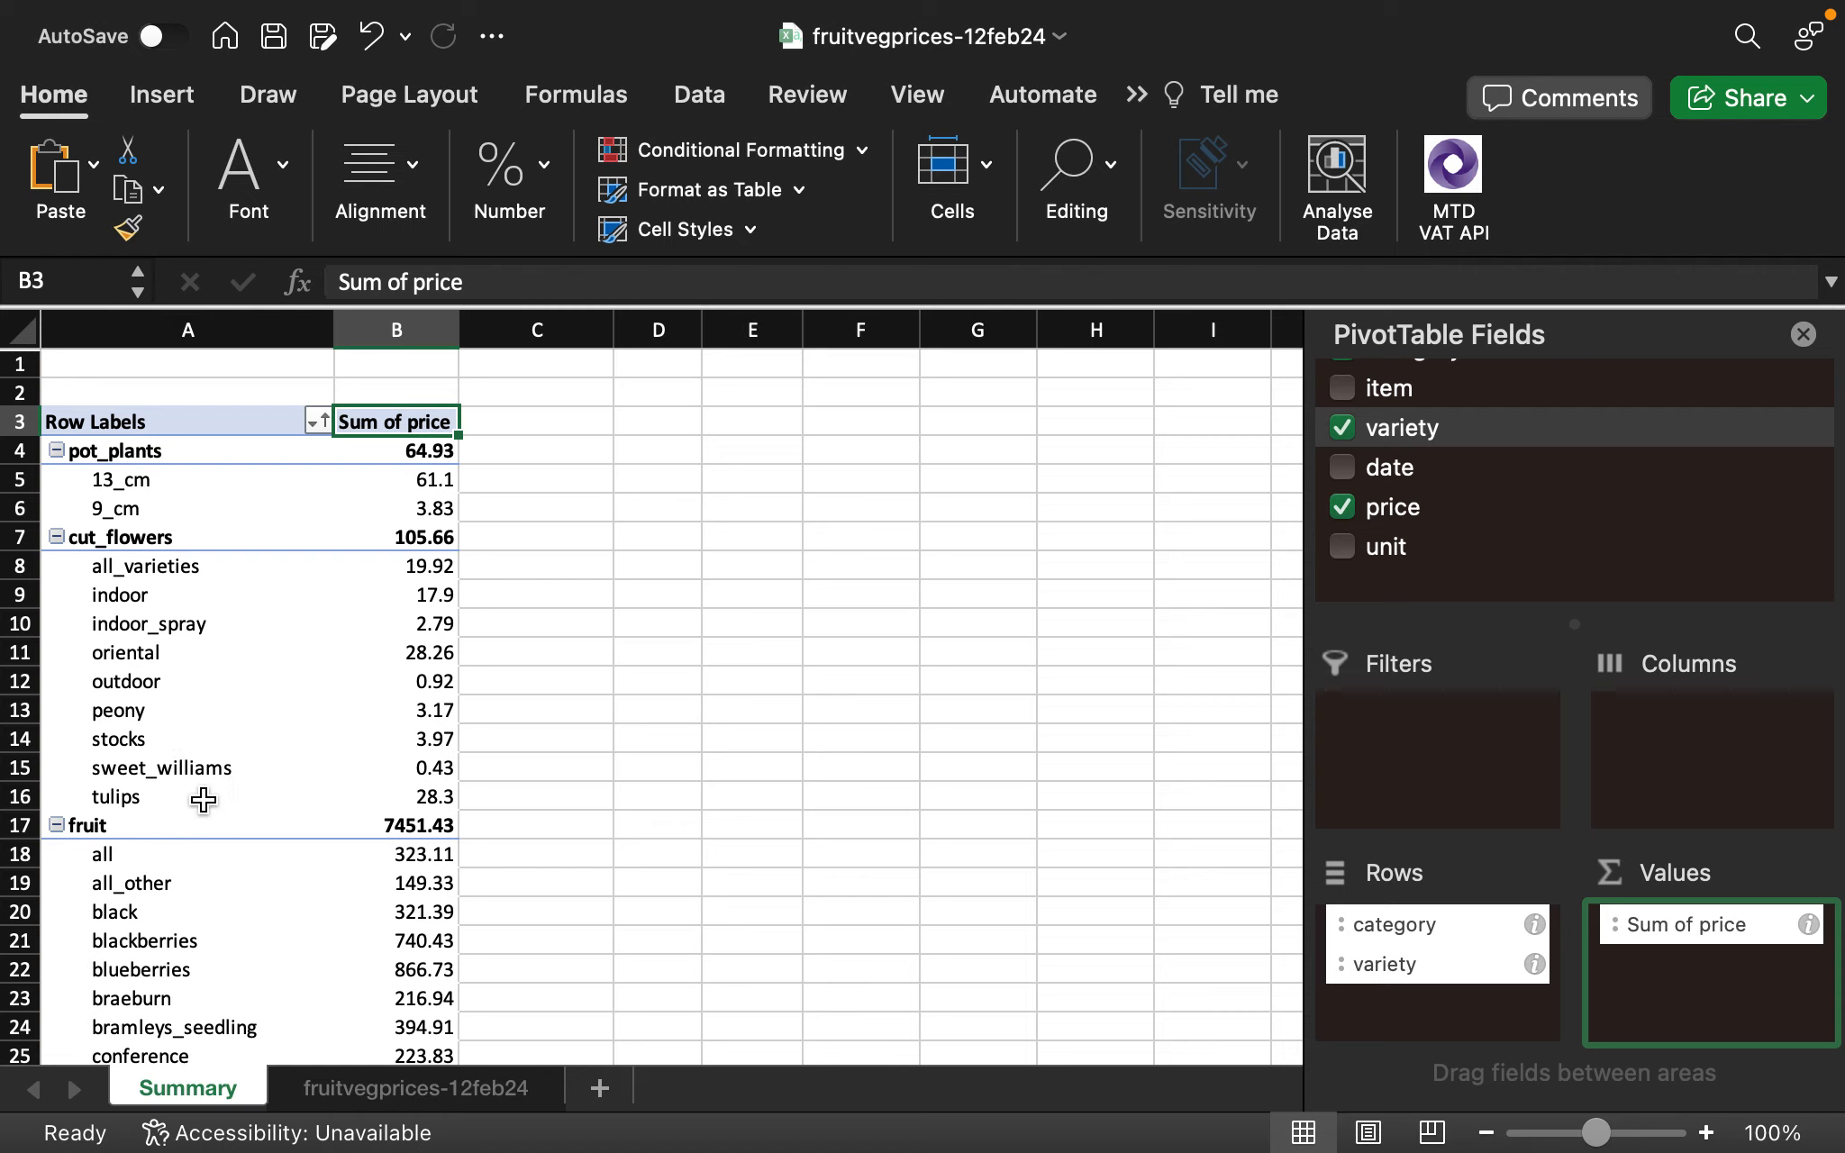
# Examine the price breakdown by variety within each category, check the source data sheet and return to Summary
pyautogui.scroll(-5, 198, 804)
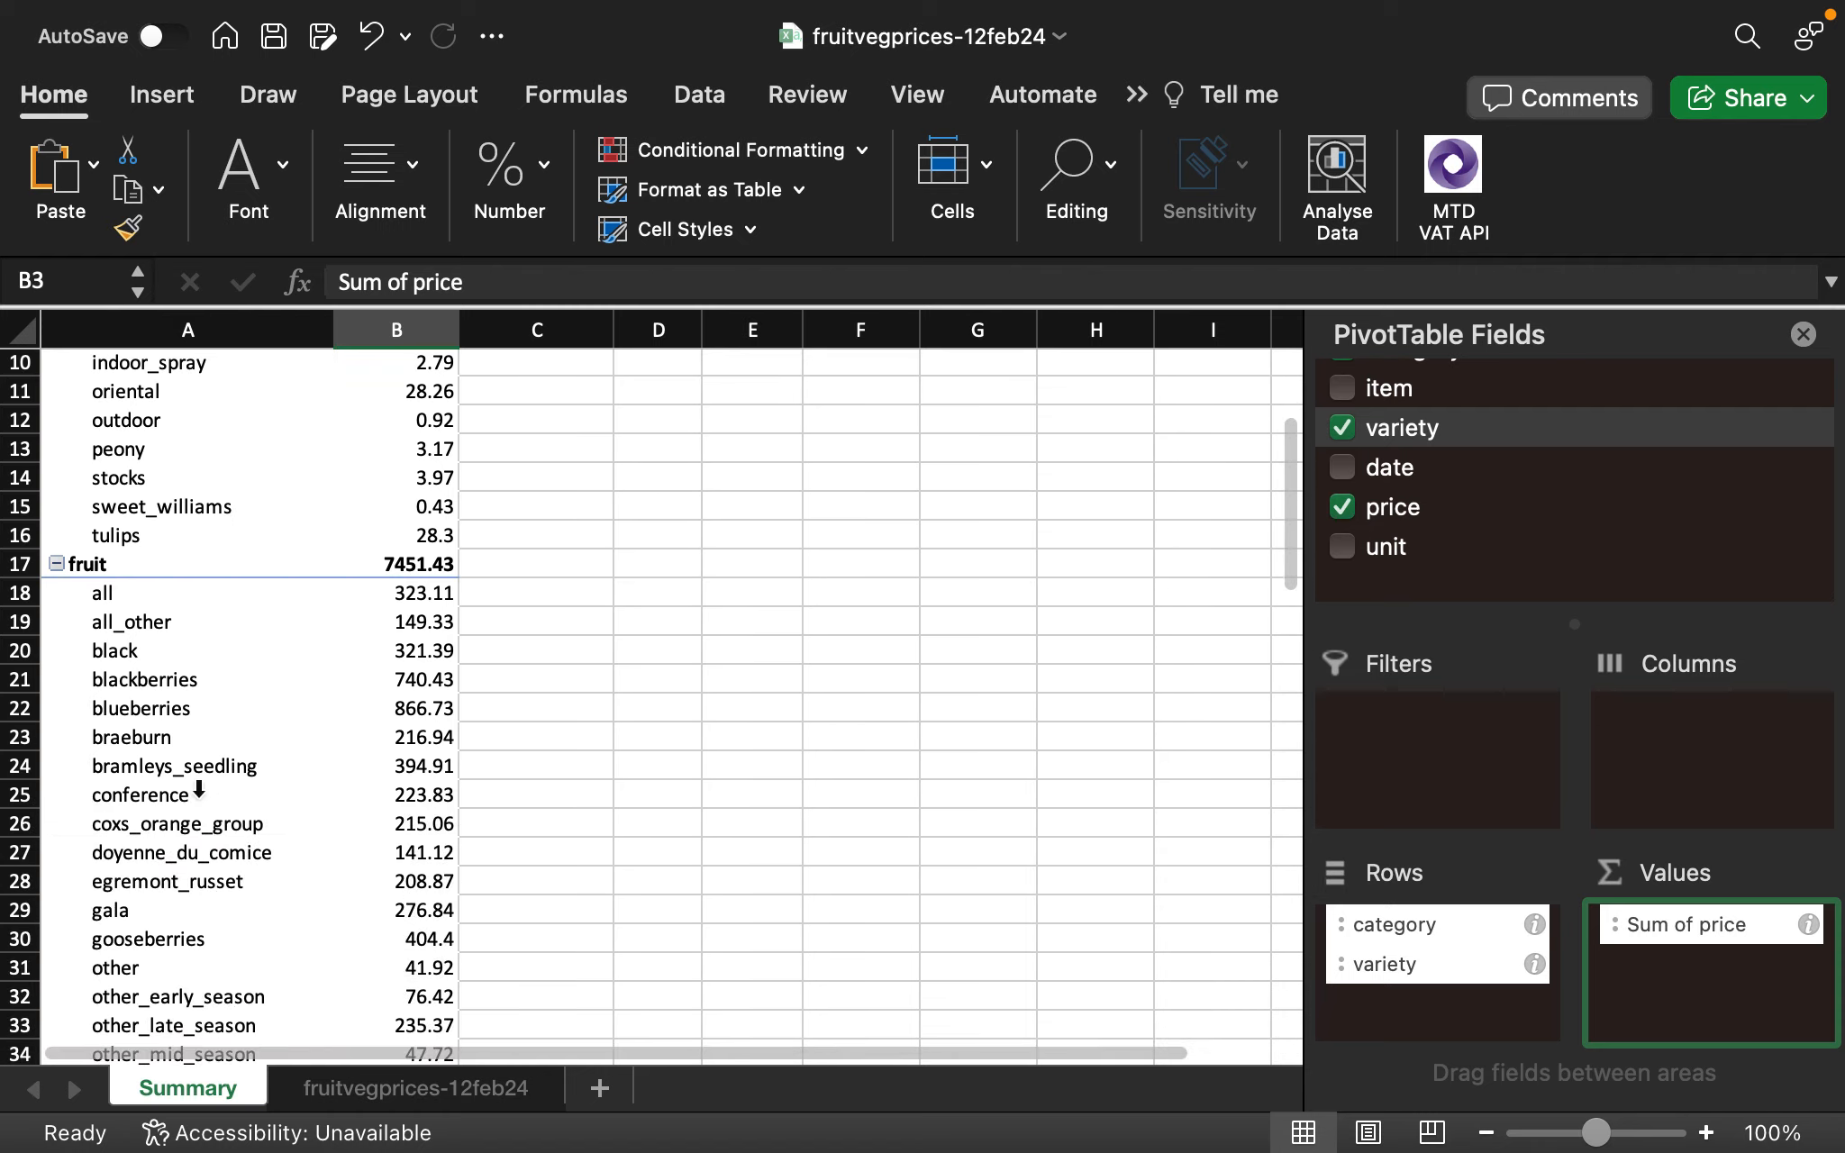
pyautogui.scroll(-10, 199, 789)
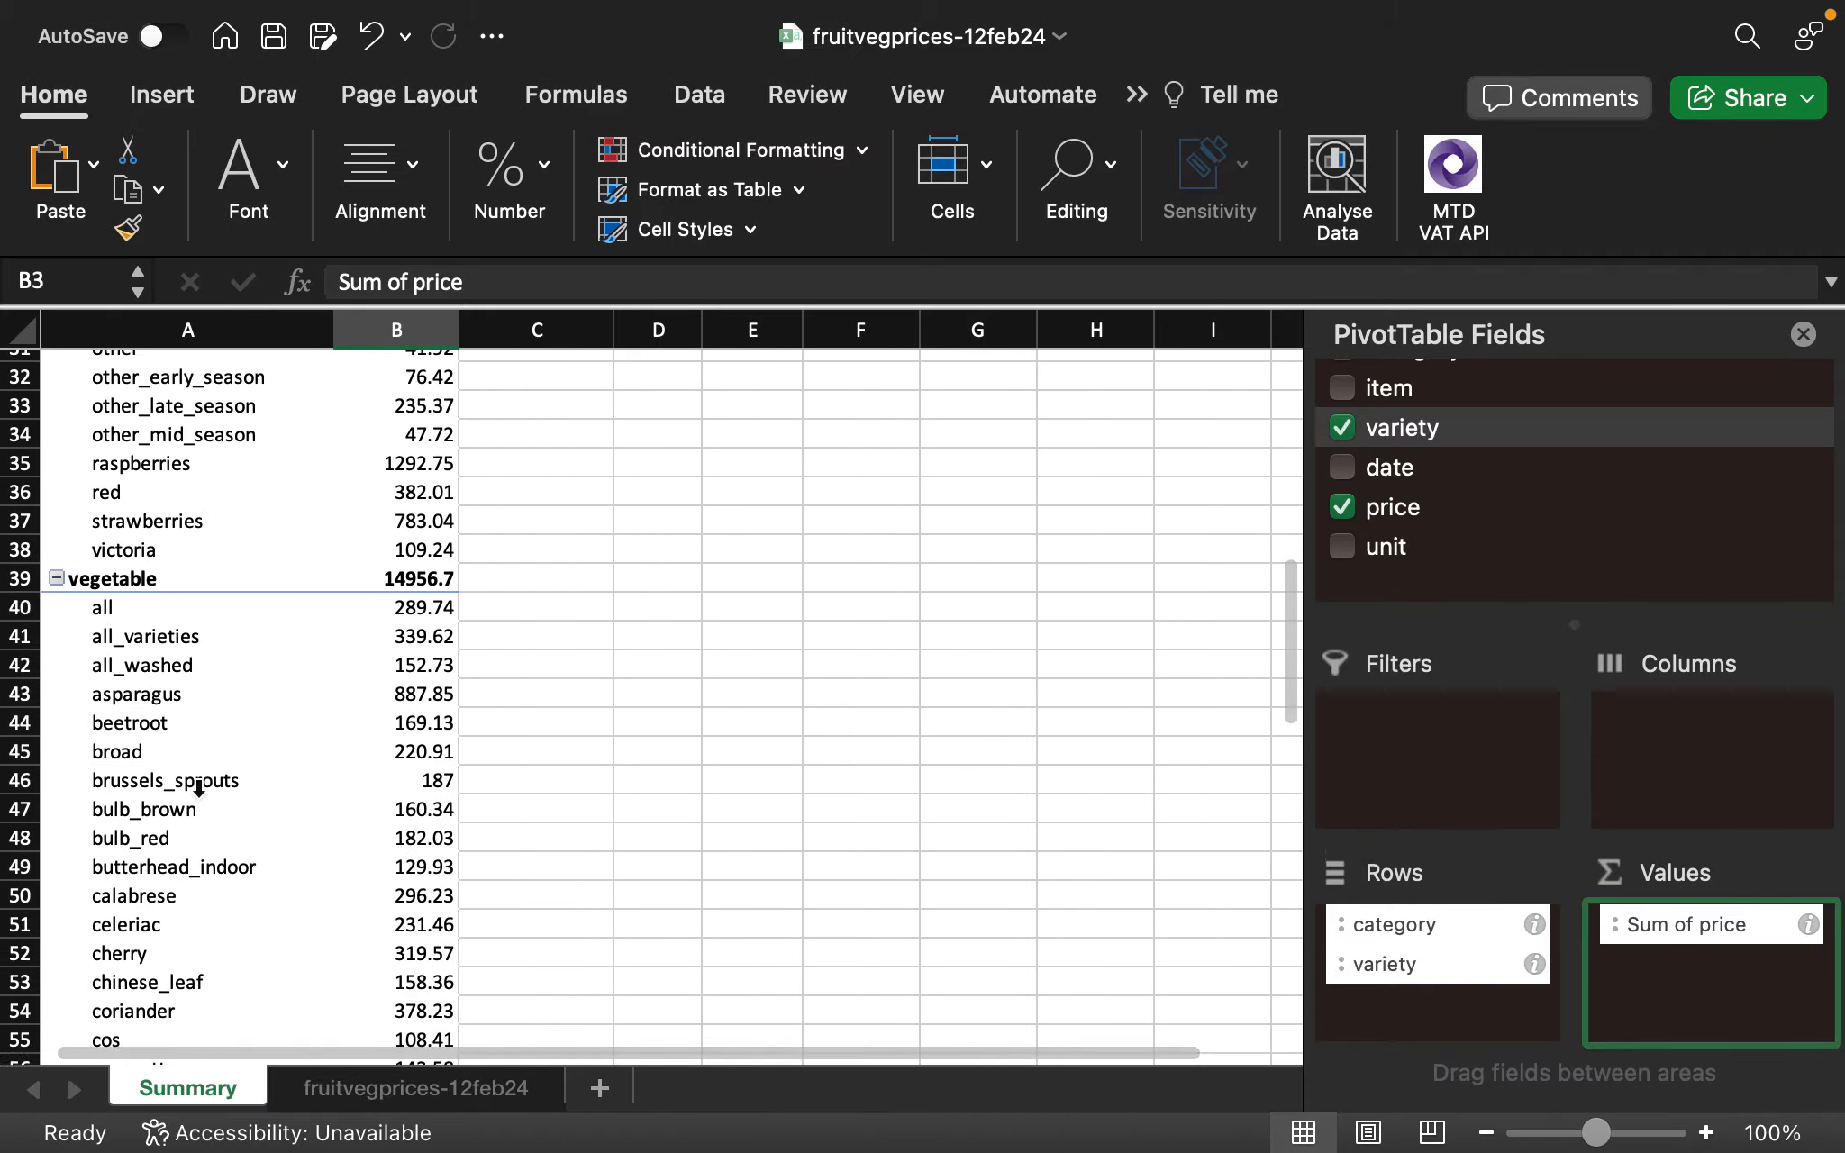
pyautogui.scroll(-14, 198, 789)
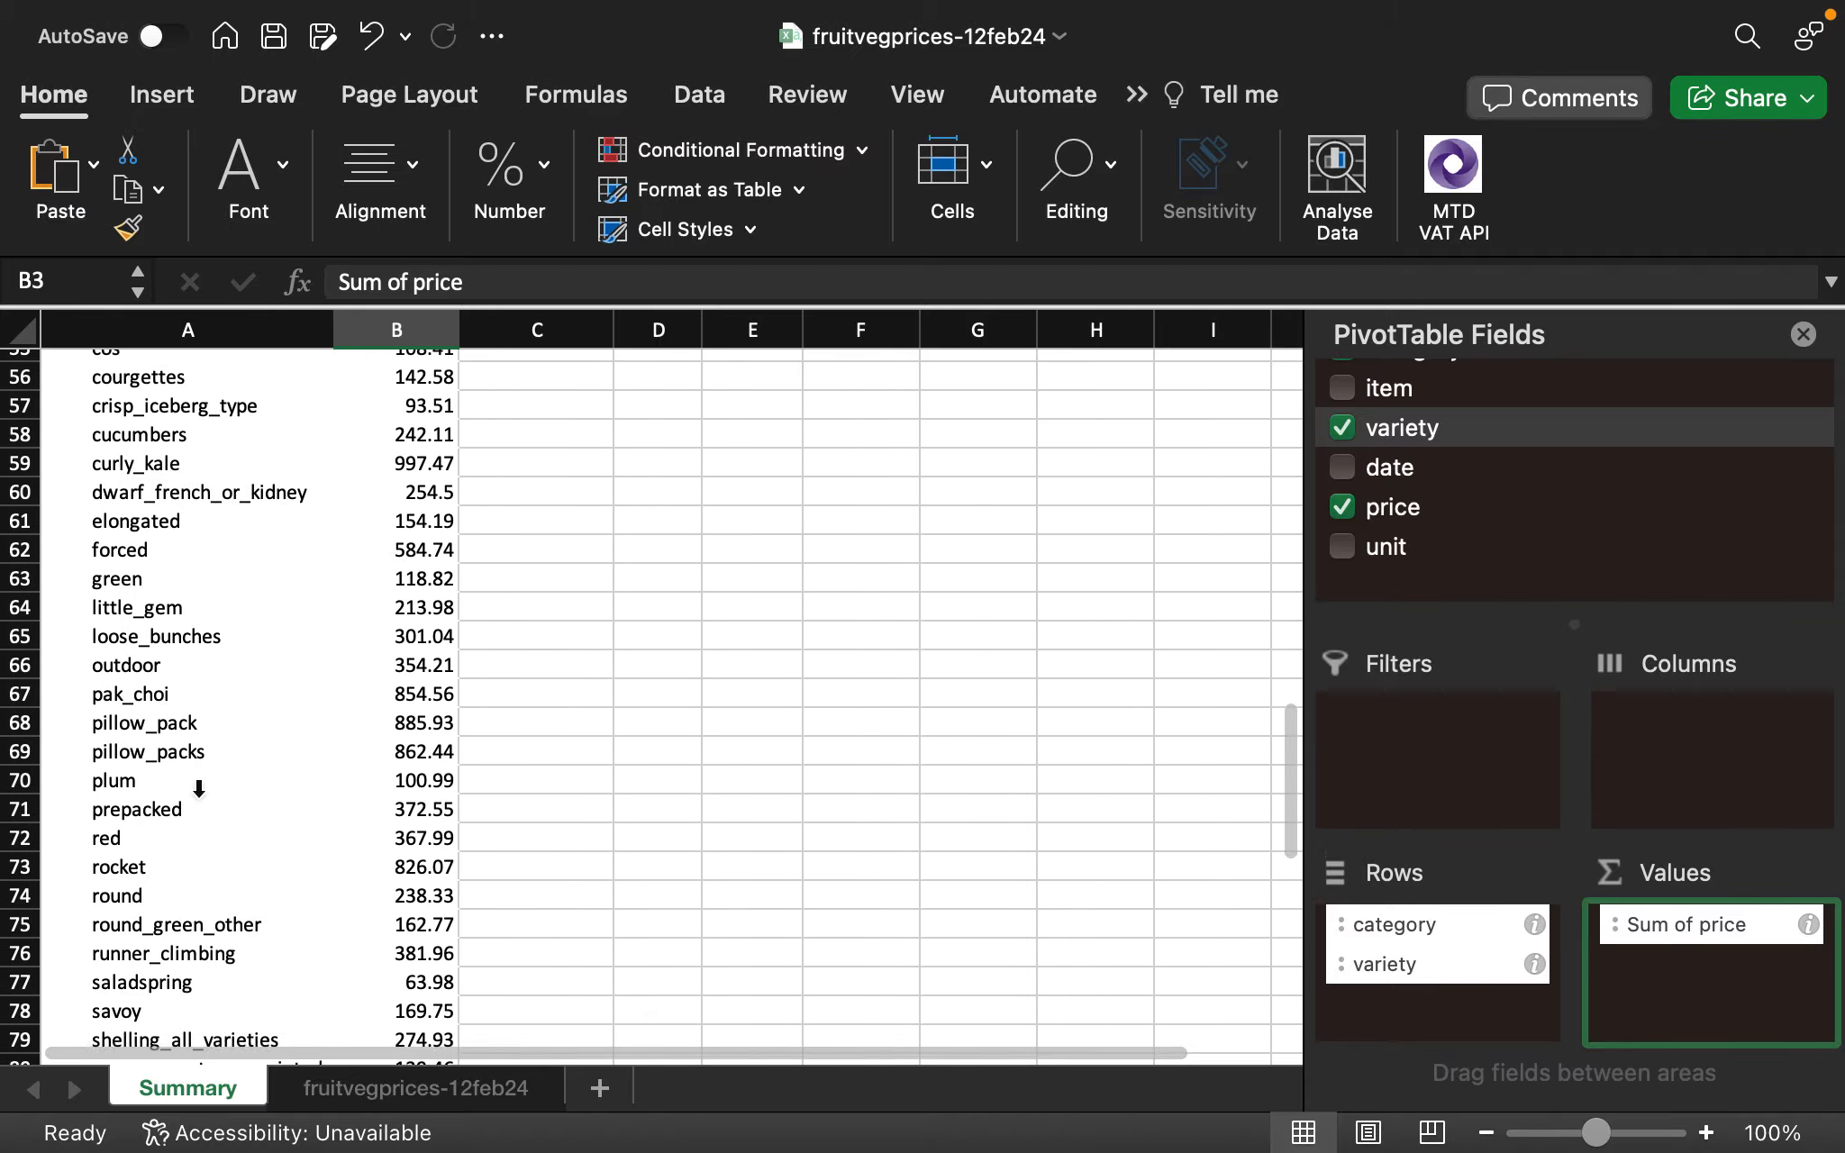
pyautogui.scroll(-8, 199, 789)
pyautogui.scroll(12, 198, 789)
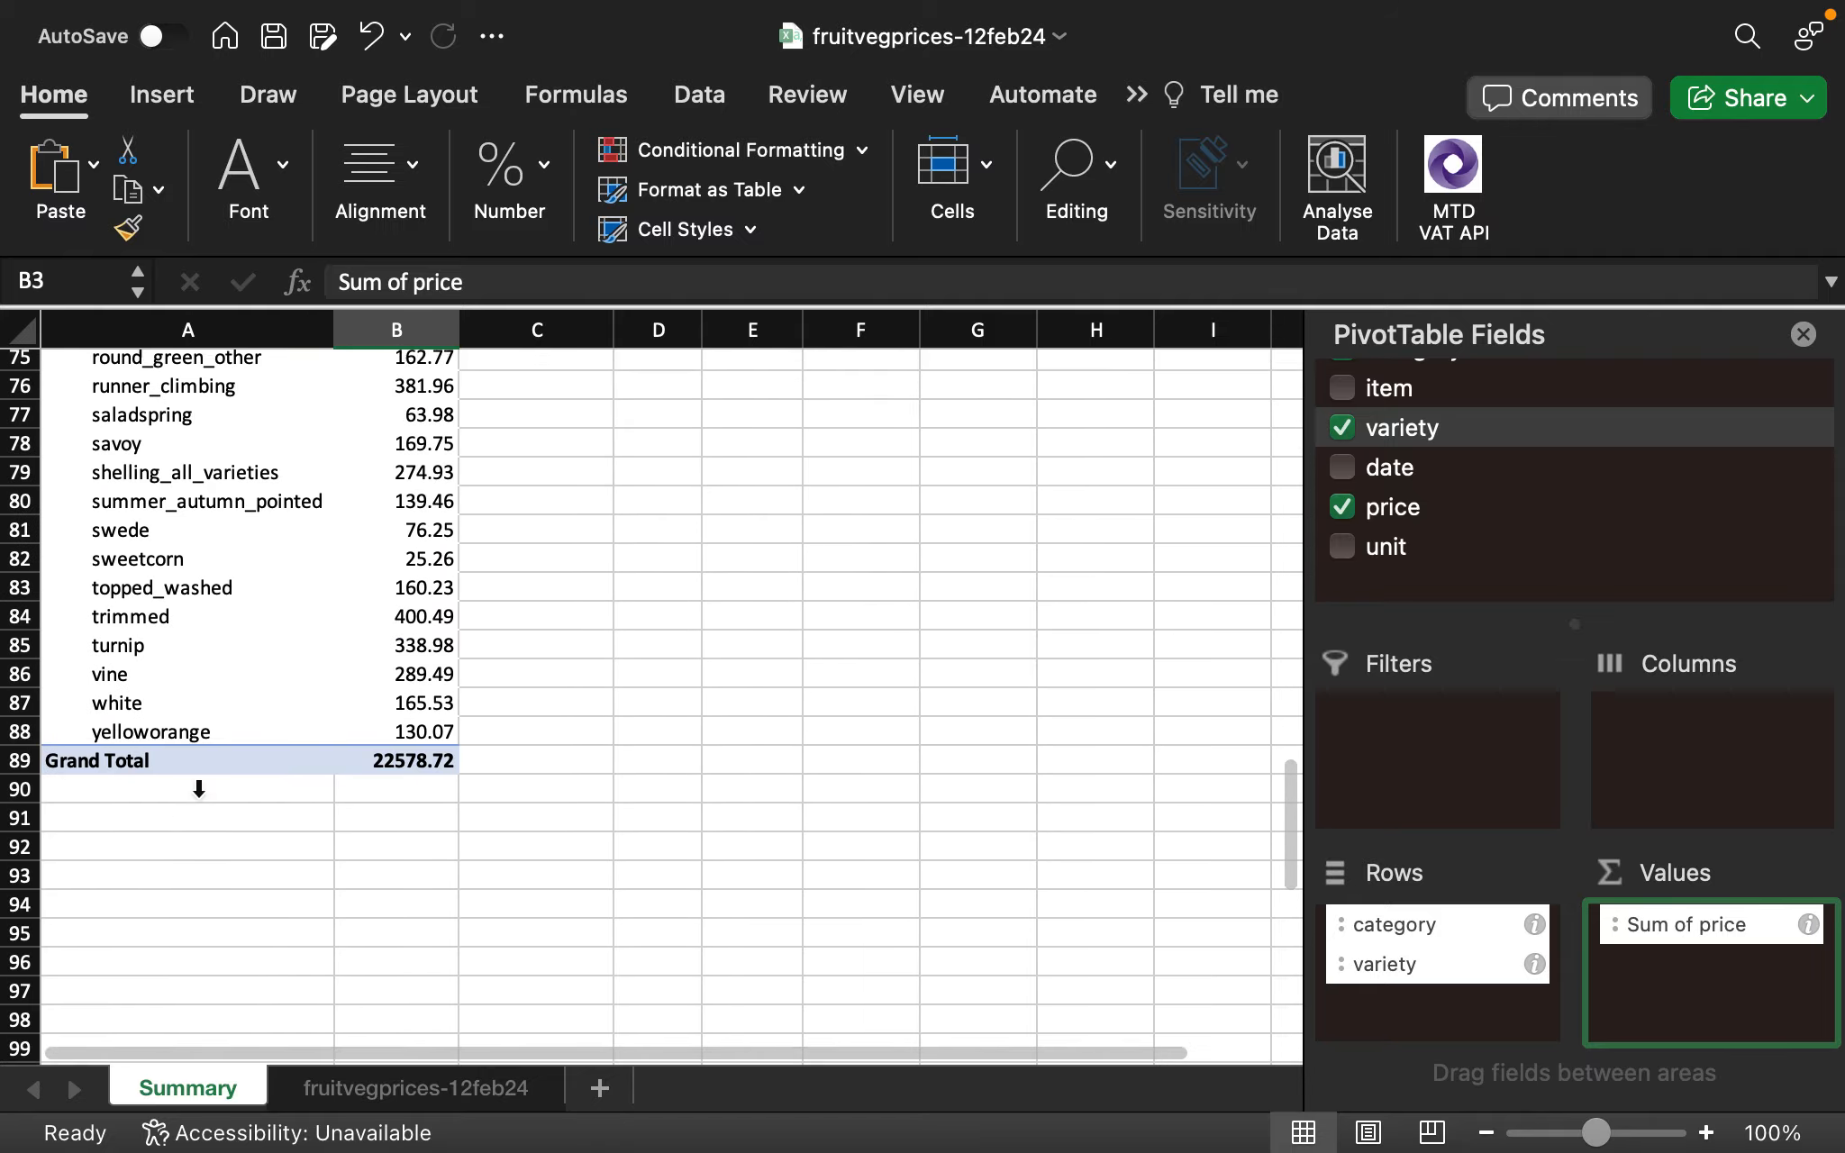
pyautogui.scroll(17, 199, 790)
pyautogui.moveTo(469, 1072)
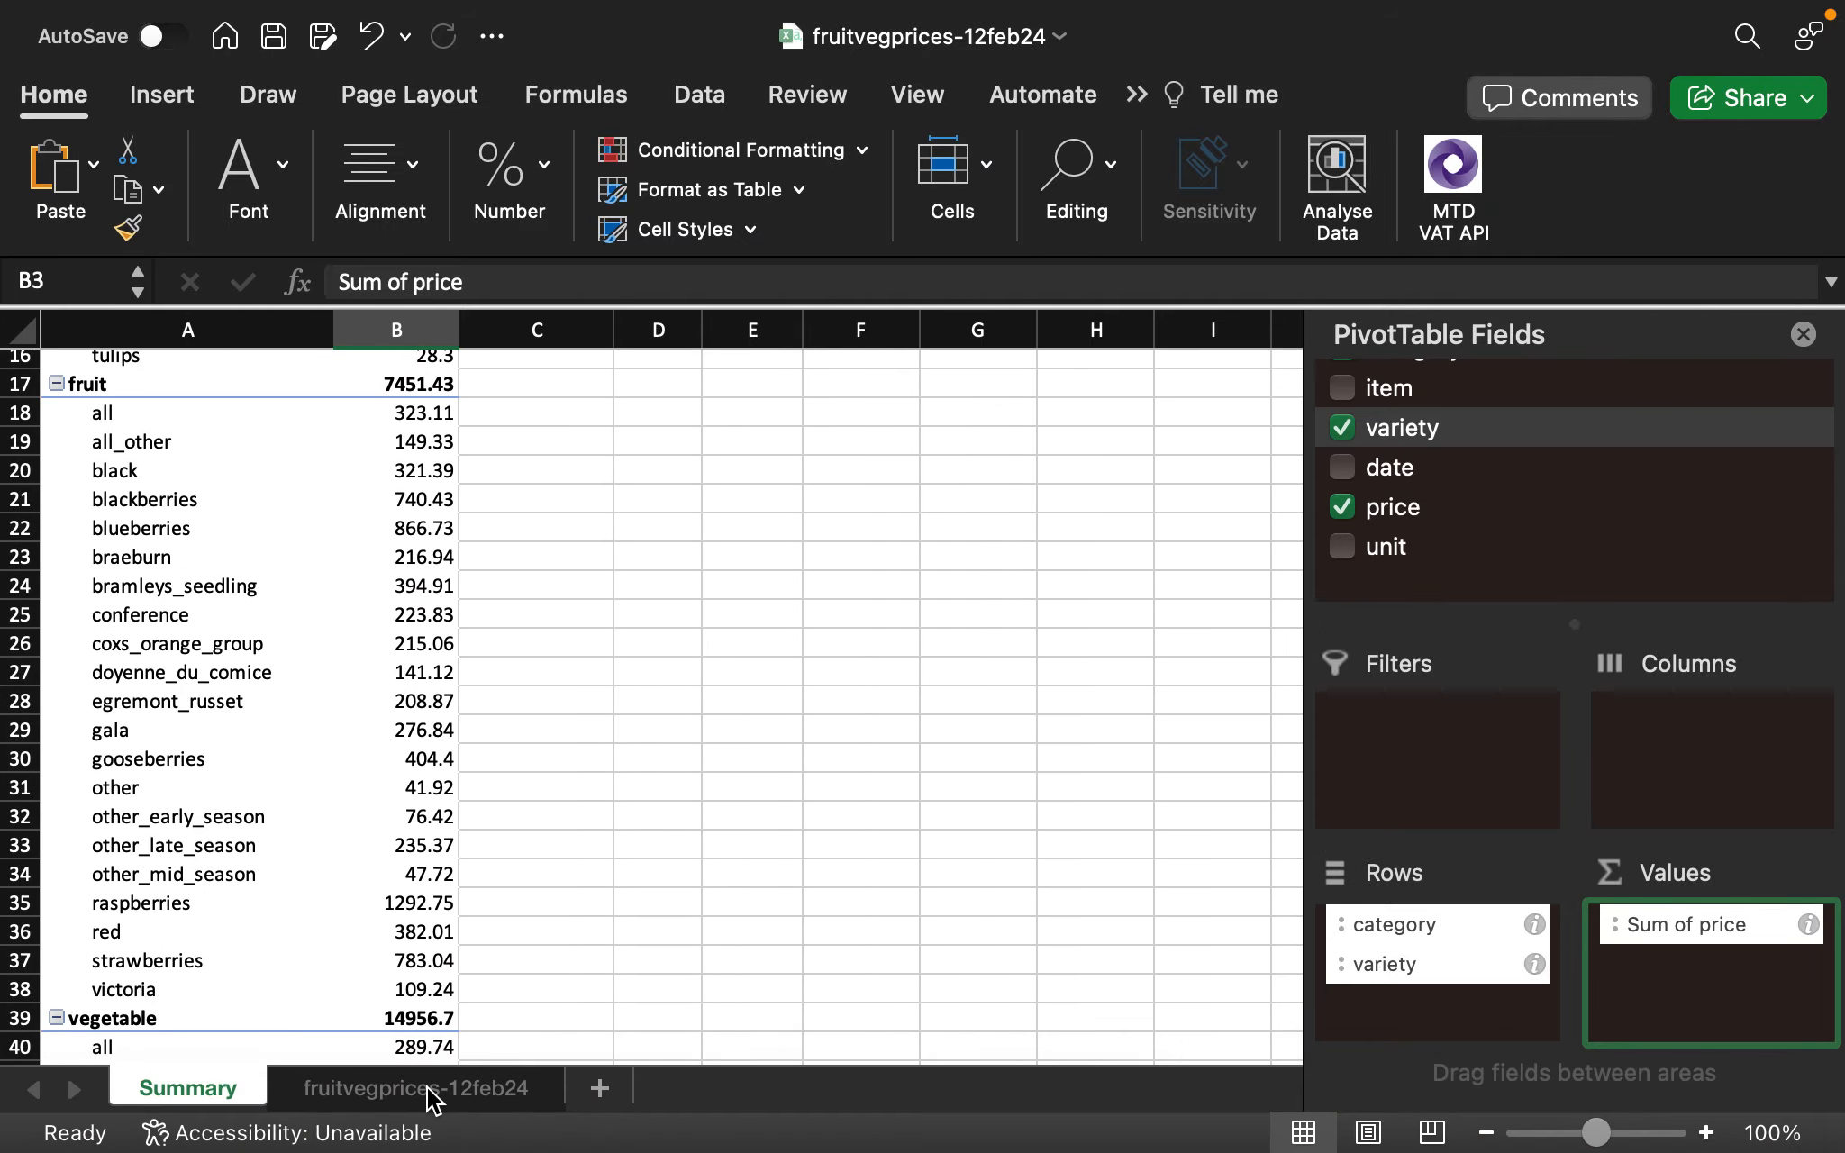
pyautogui.click(429, 1092)
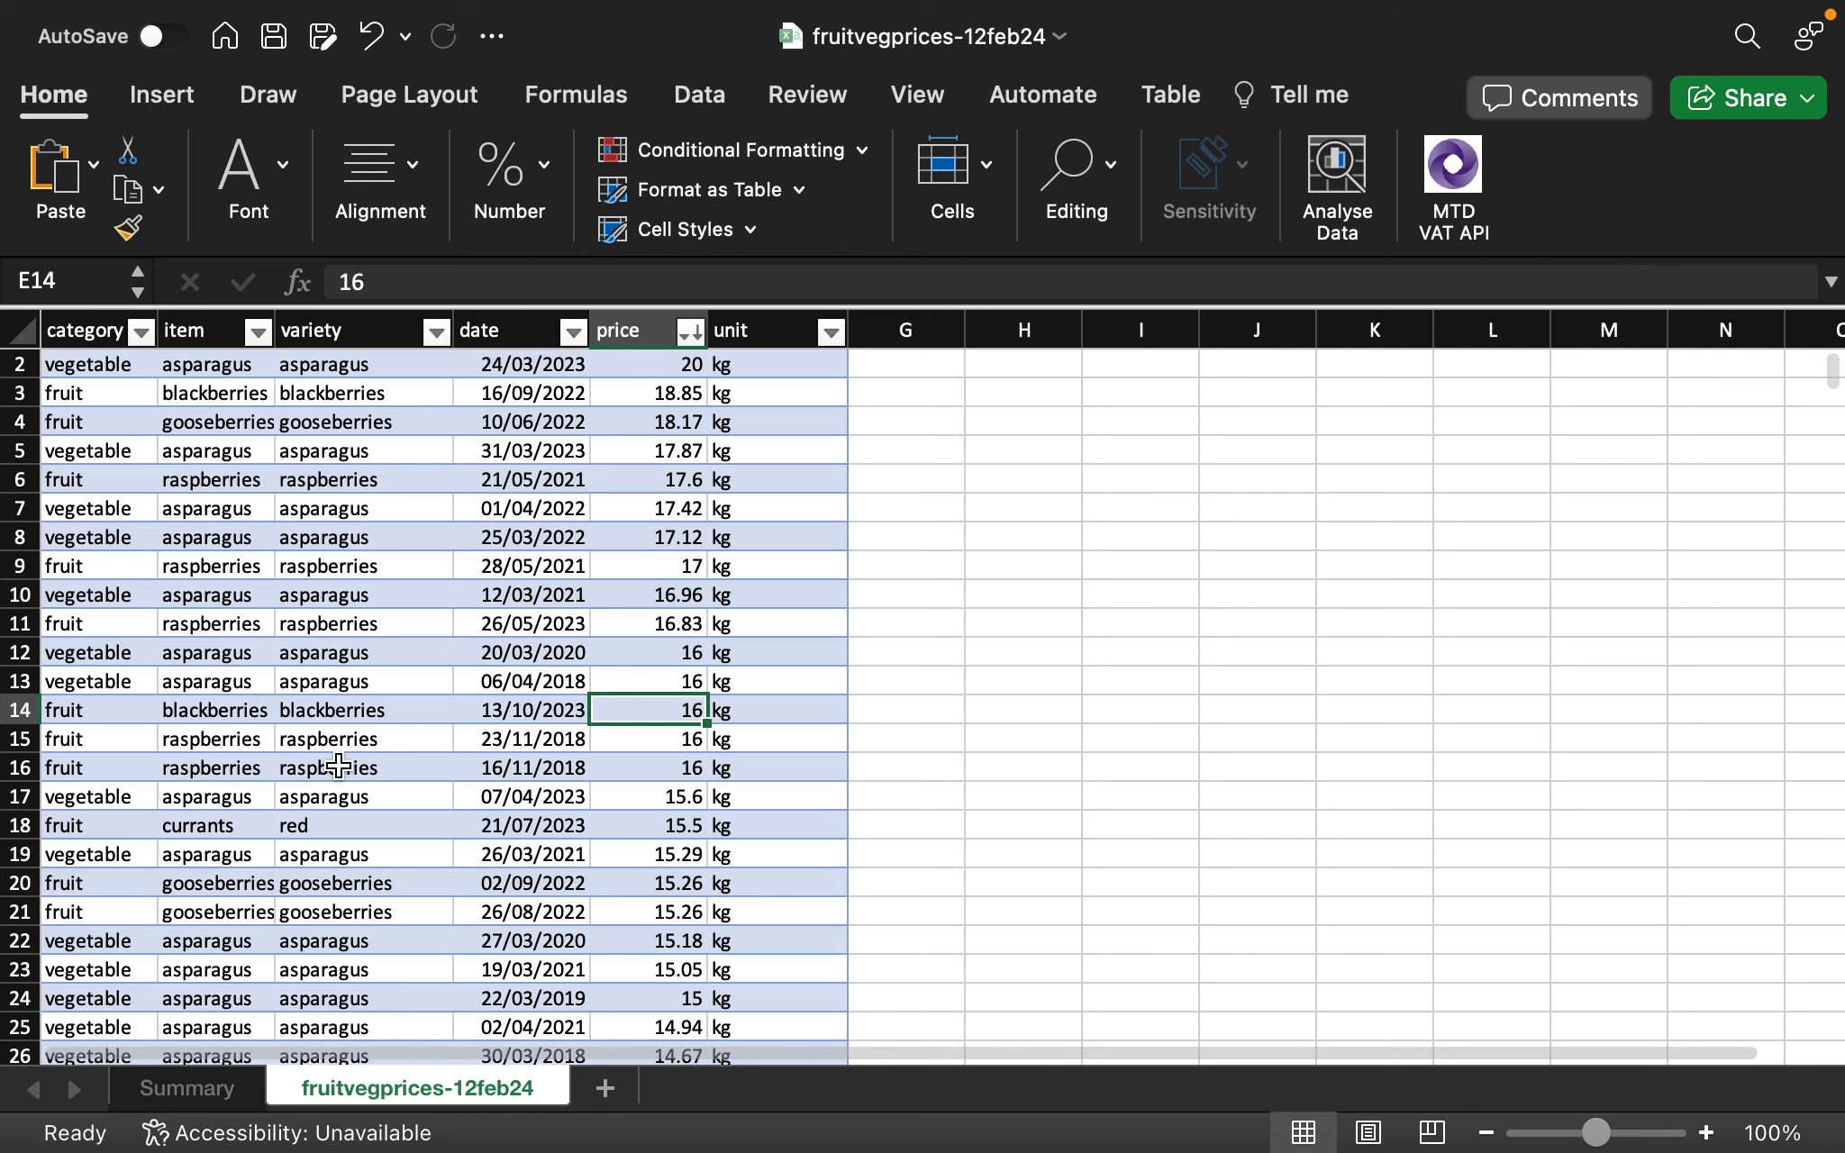
pyautogui.click(209, 1087)
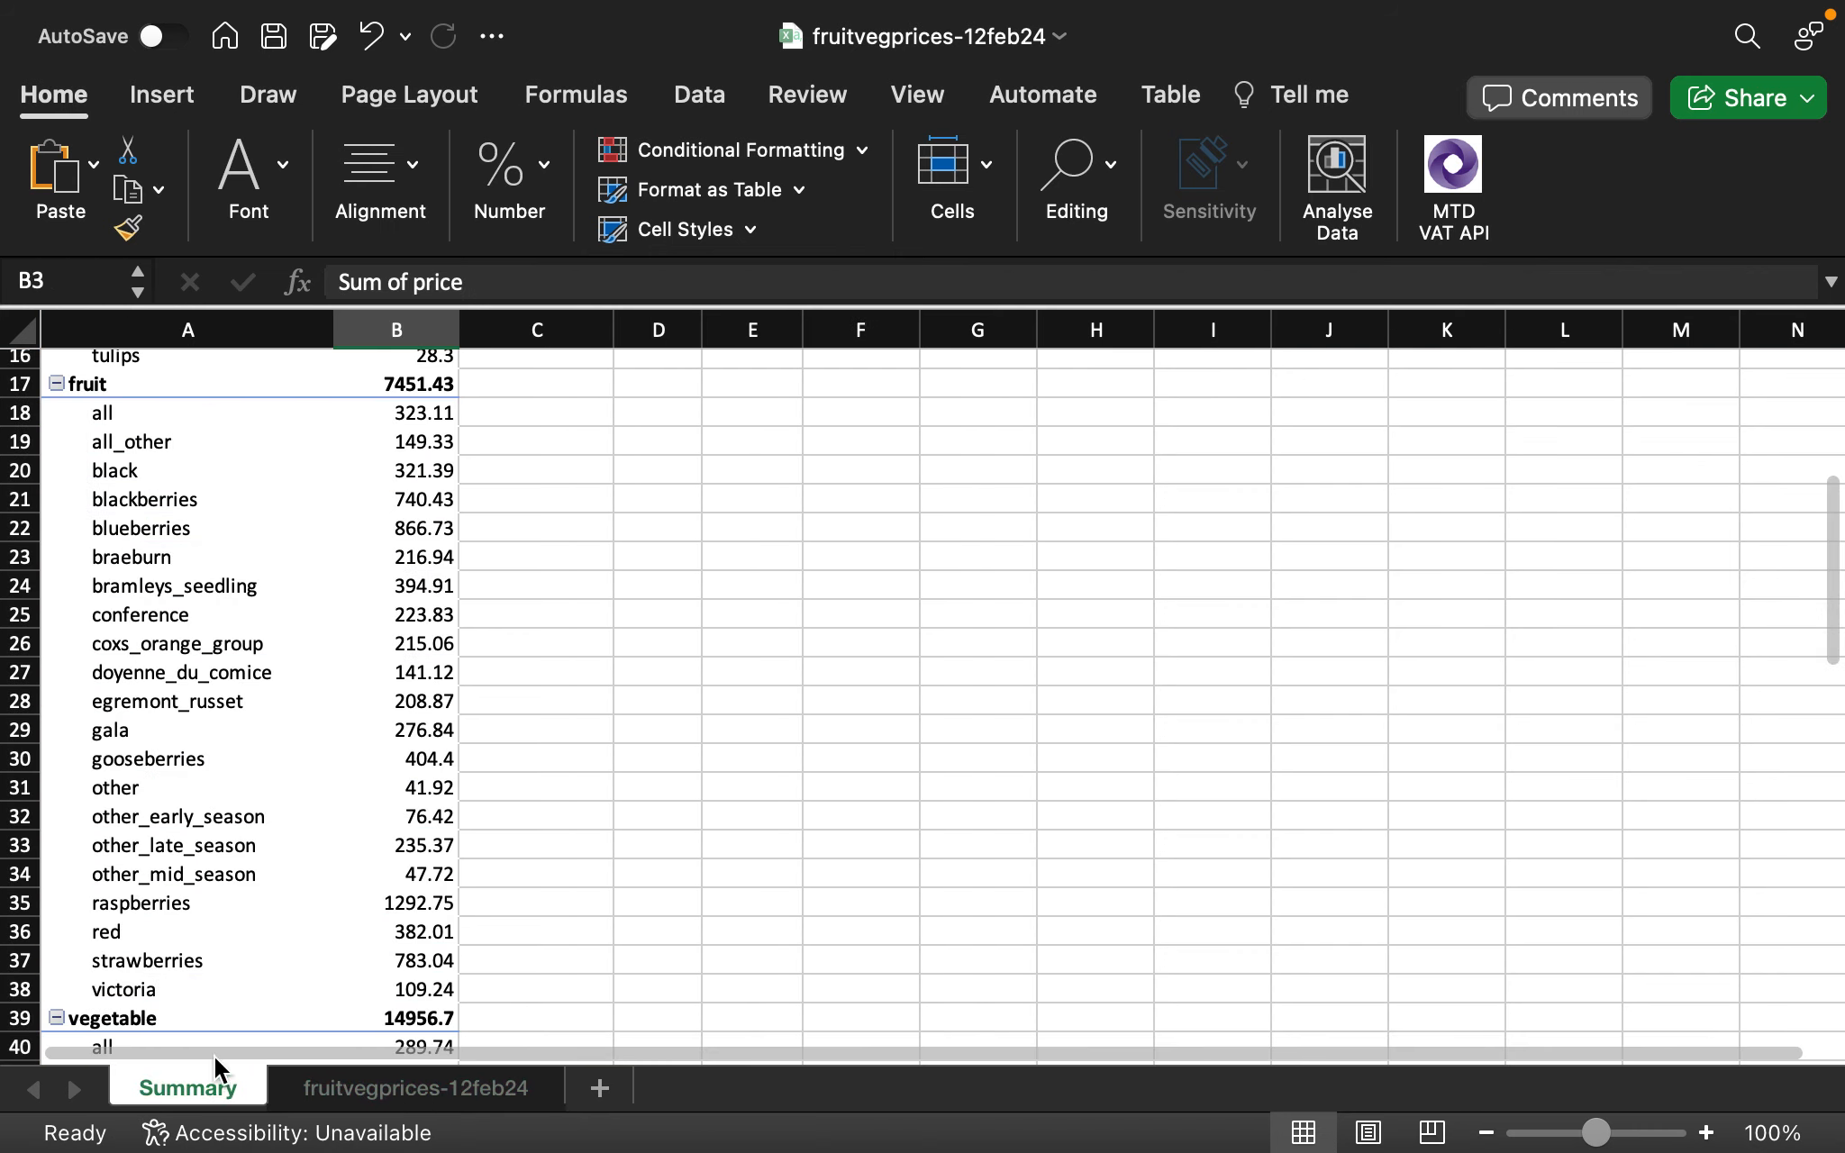
# Remove variety from the pivot table's rows, leaving category as the only row field
pyautogui.scroll(5, 280, 723)
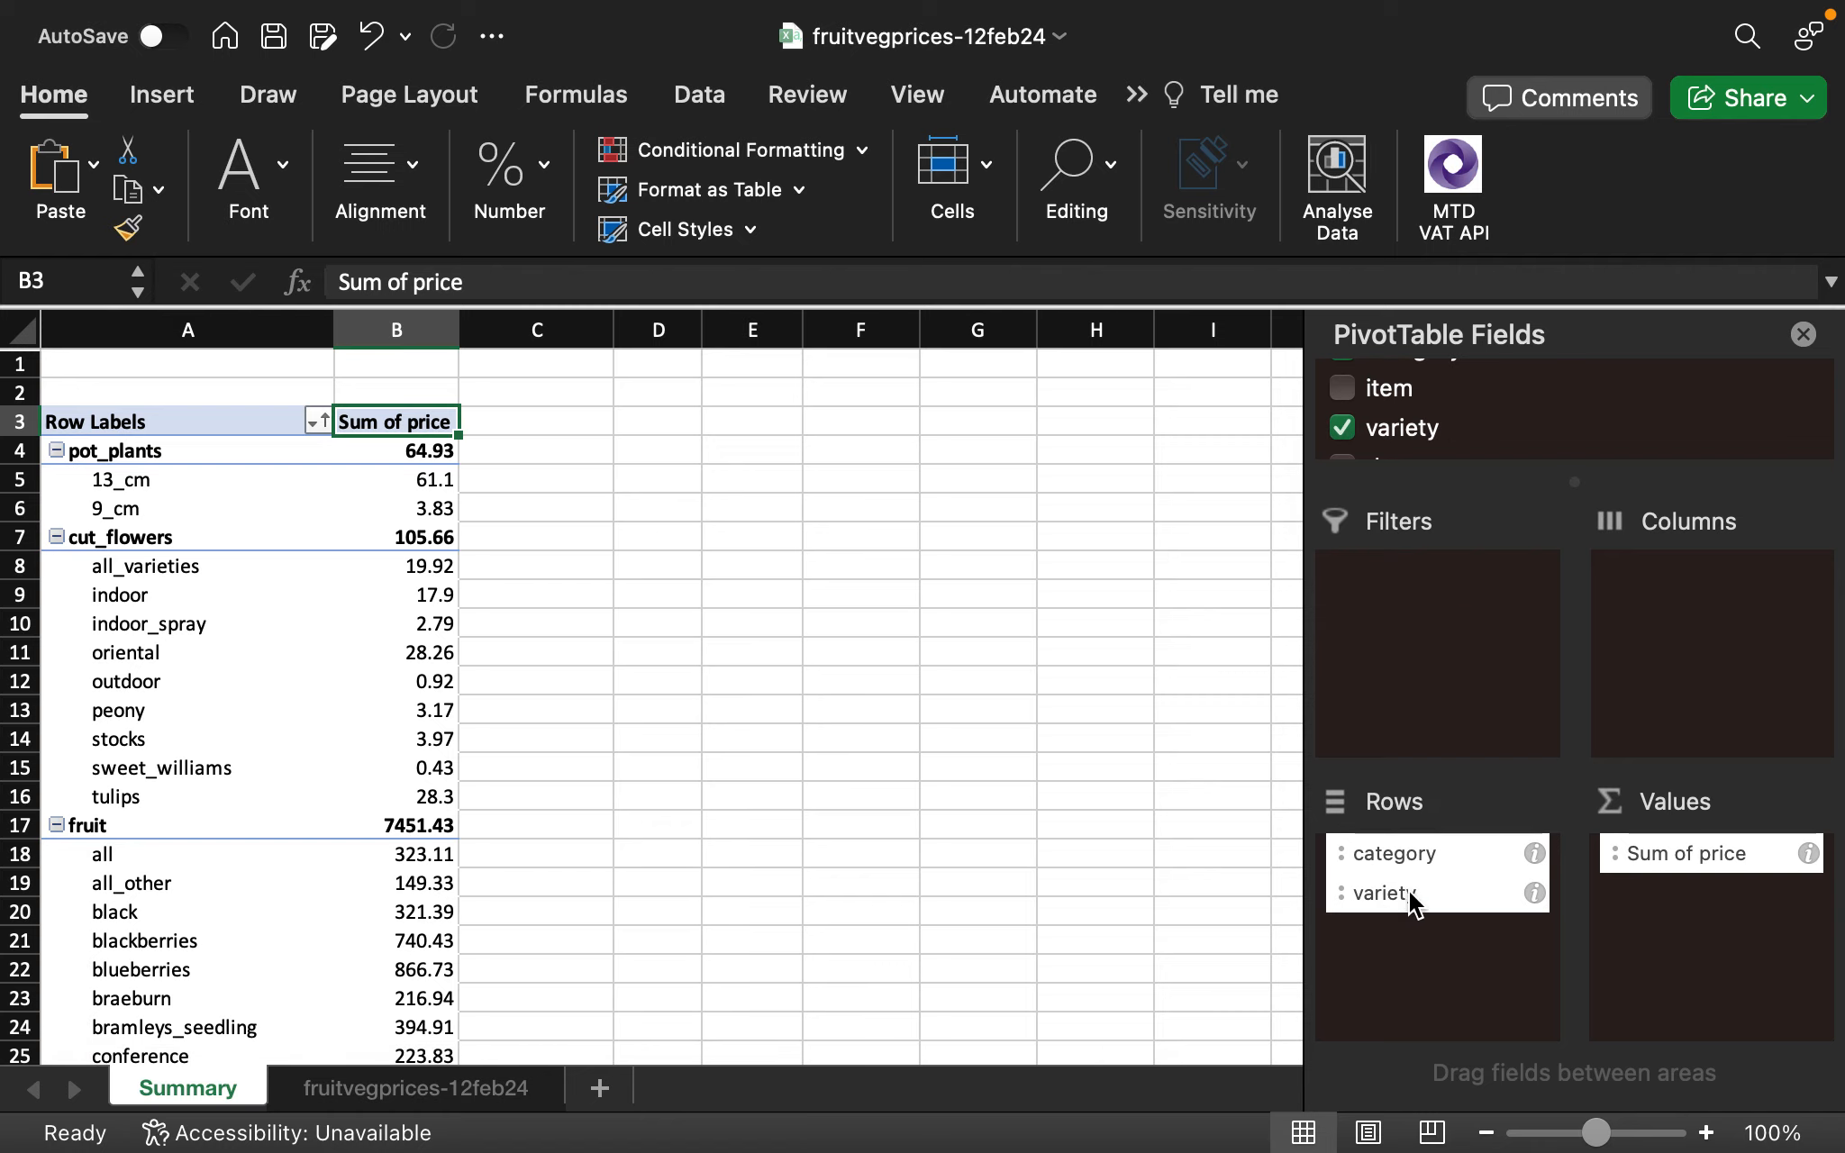
pyautogui.moveTo(1409, 896); pyautogui.dragTo(1153, 883)
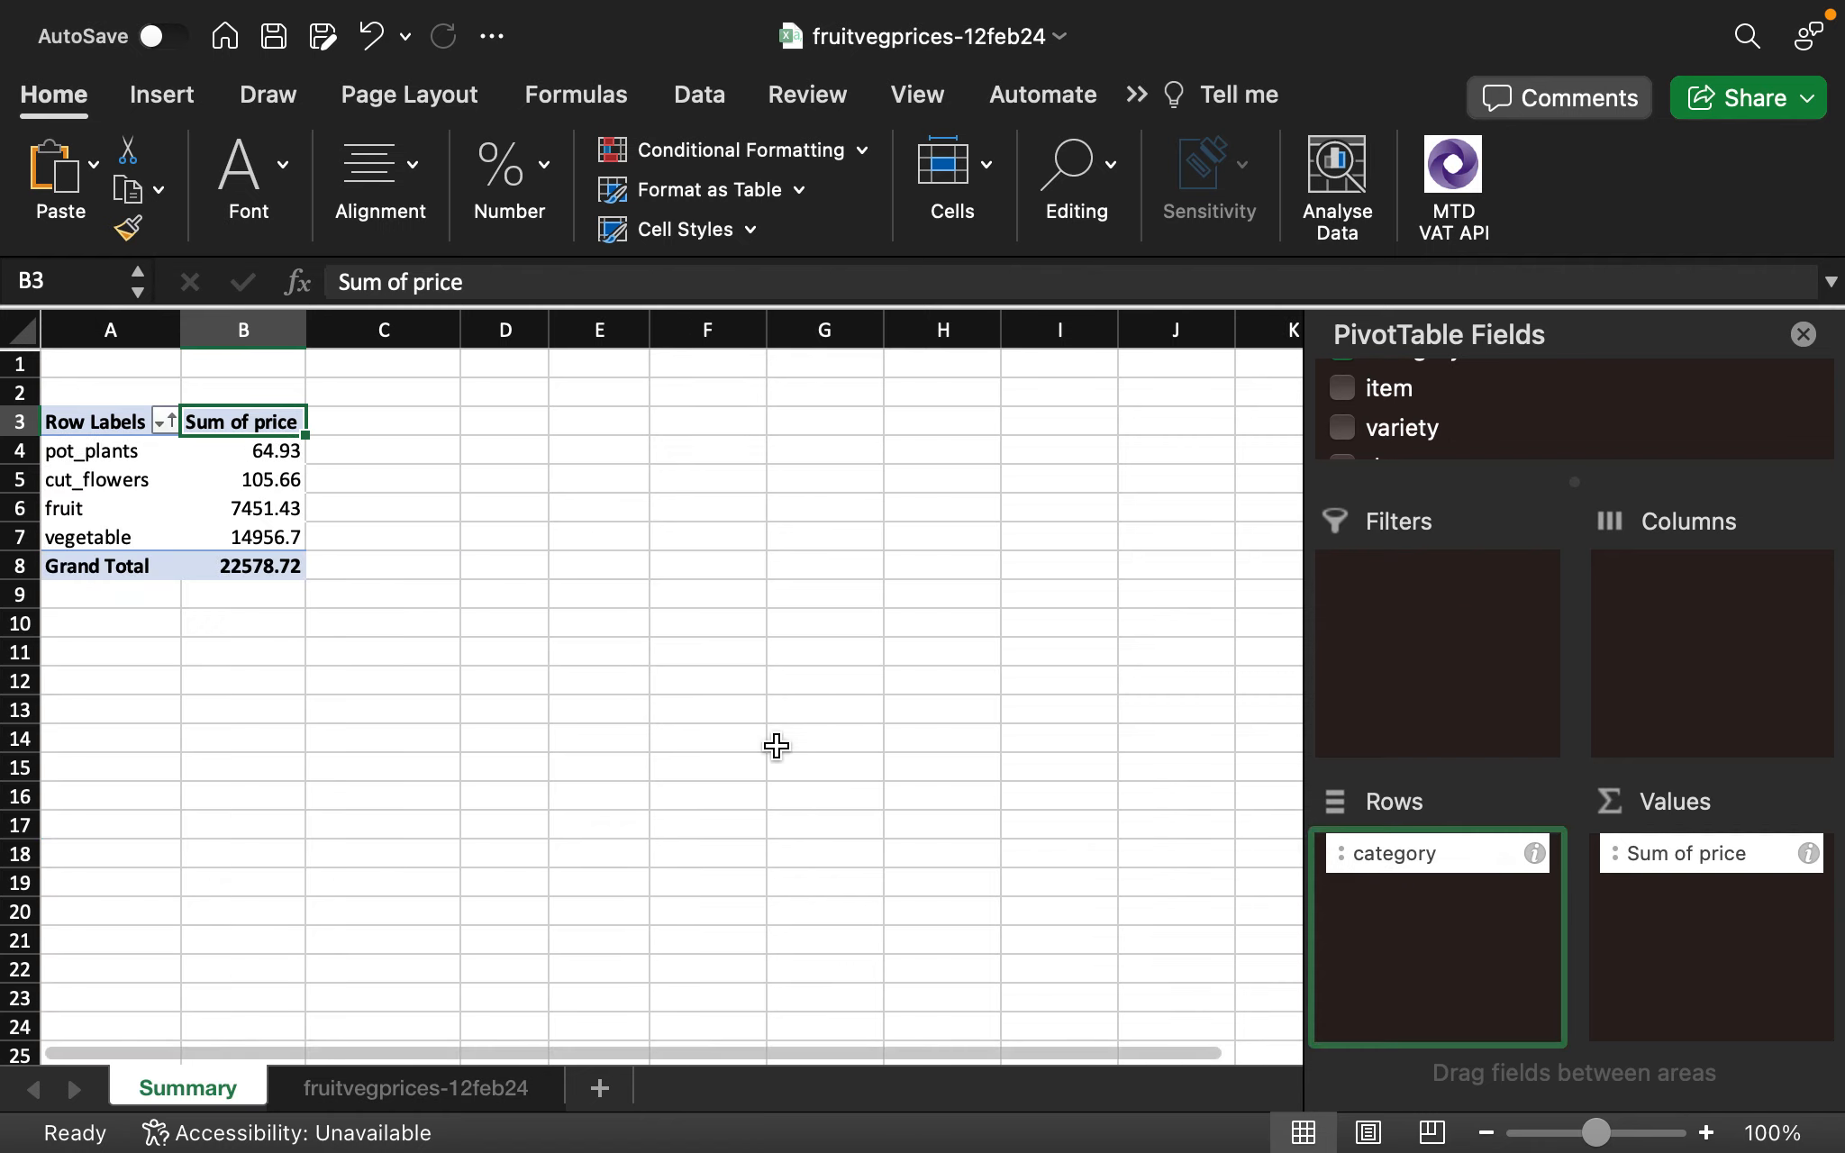
# Copy the whole pivot table in A3:B8, including its headers and grand total
pyautogui.click(261, 565)
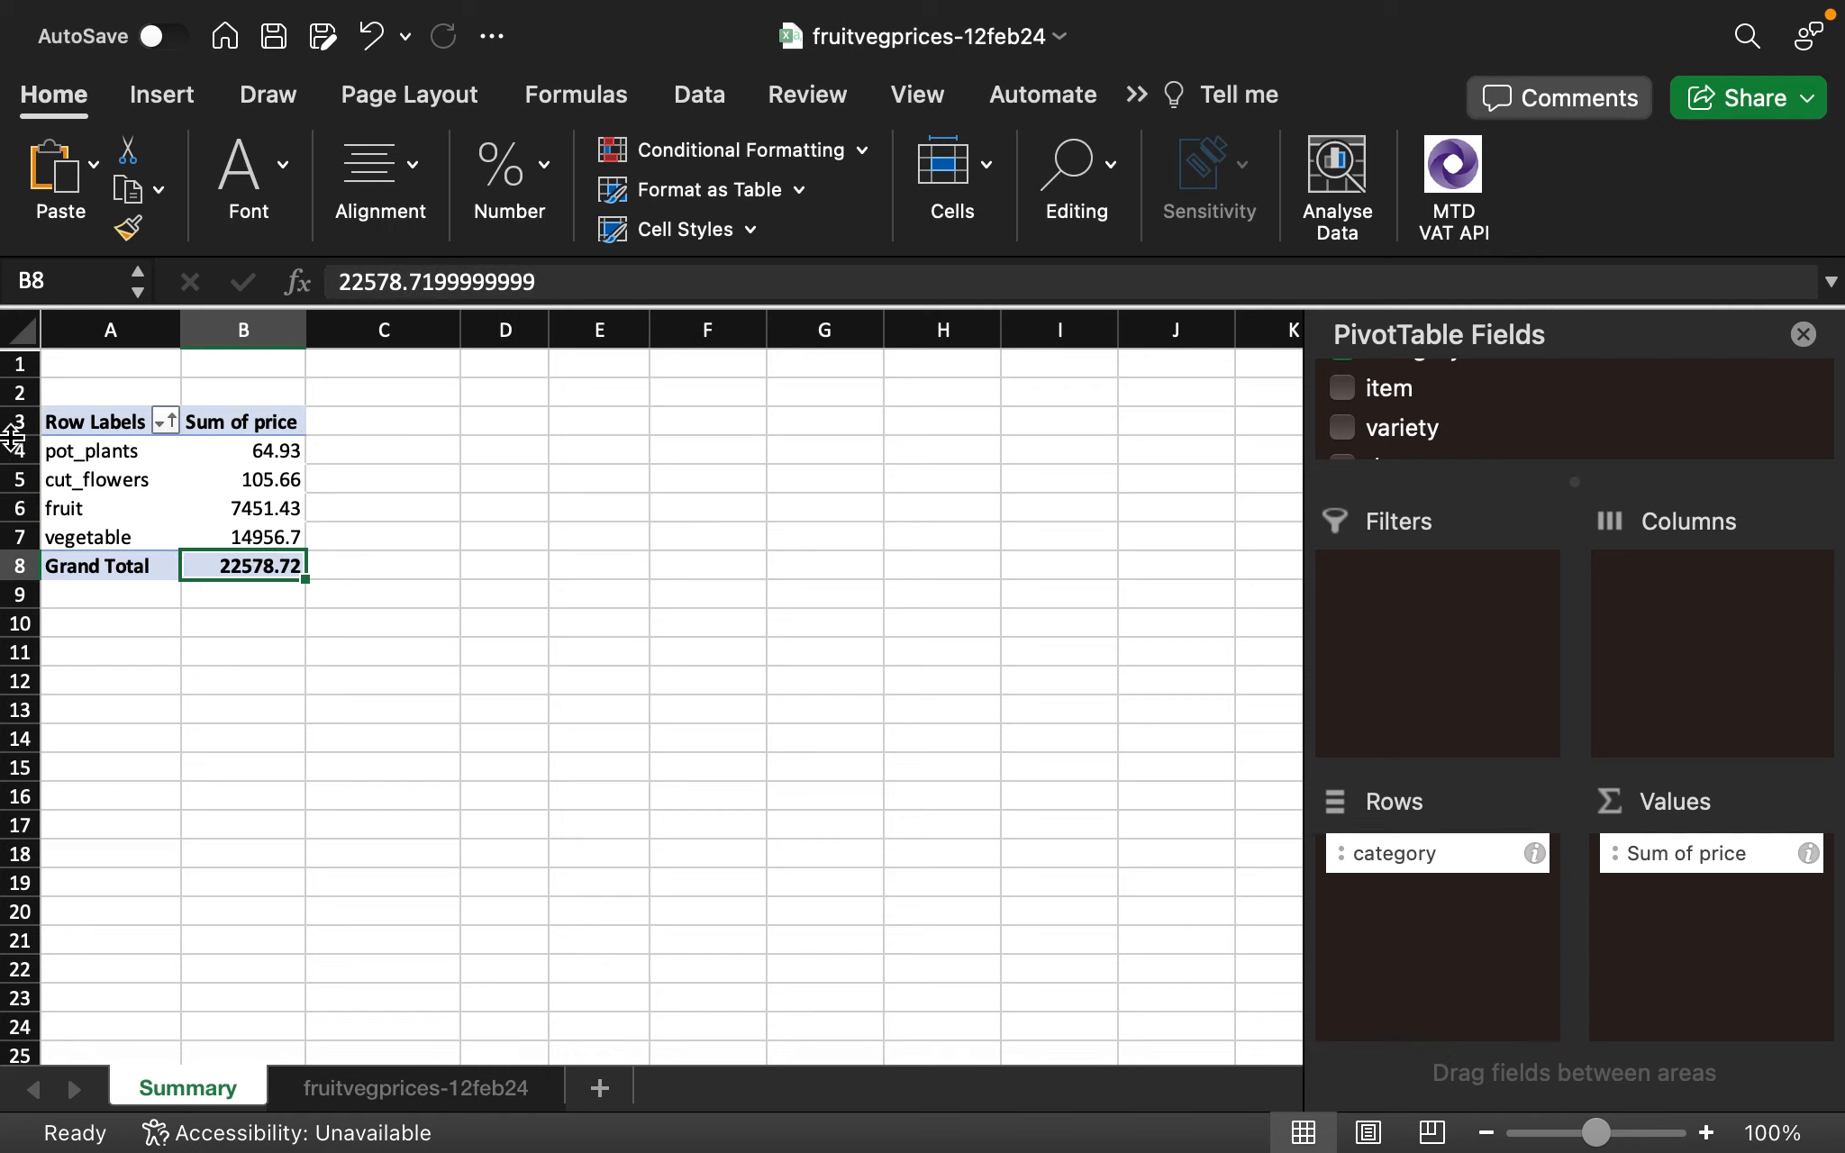
pyautogui.moveTo(79, 417); pyautogui.dragTo(250, 581)
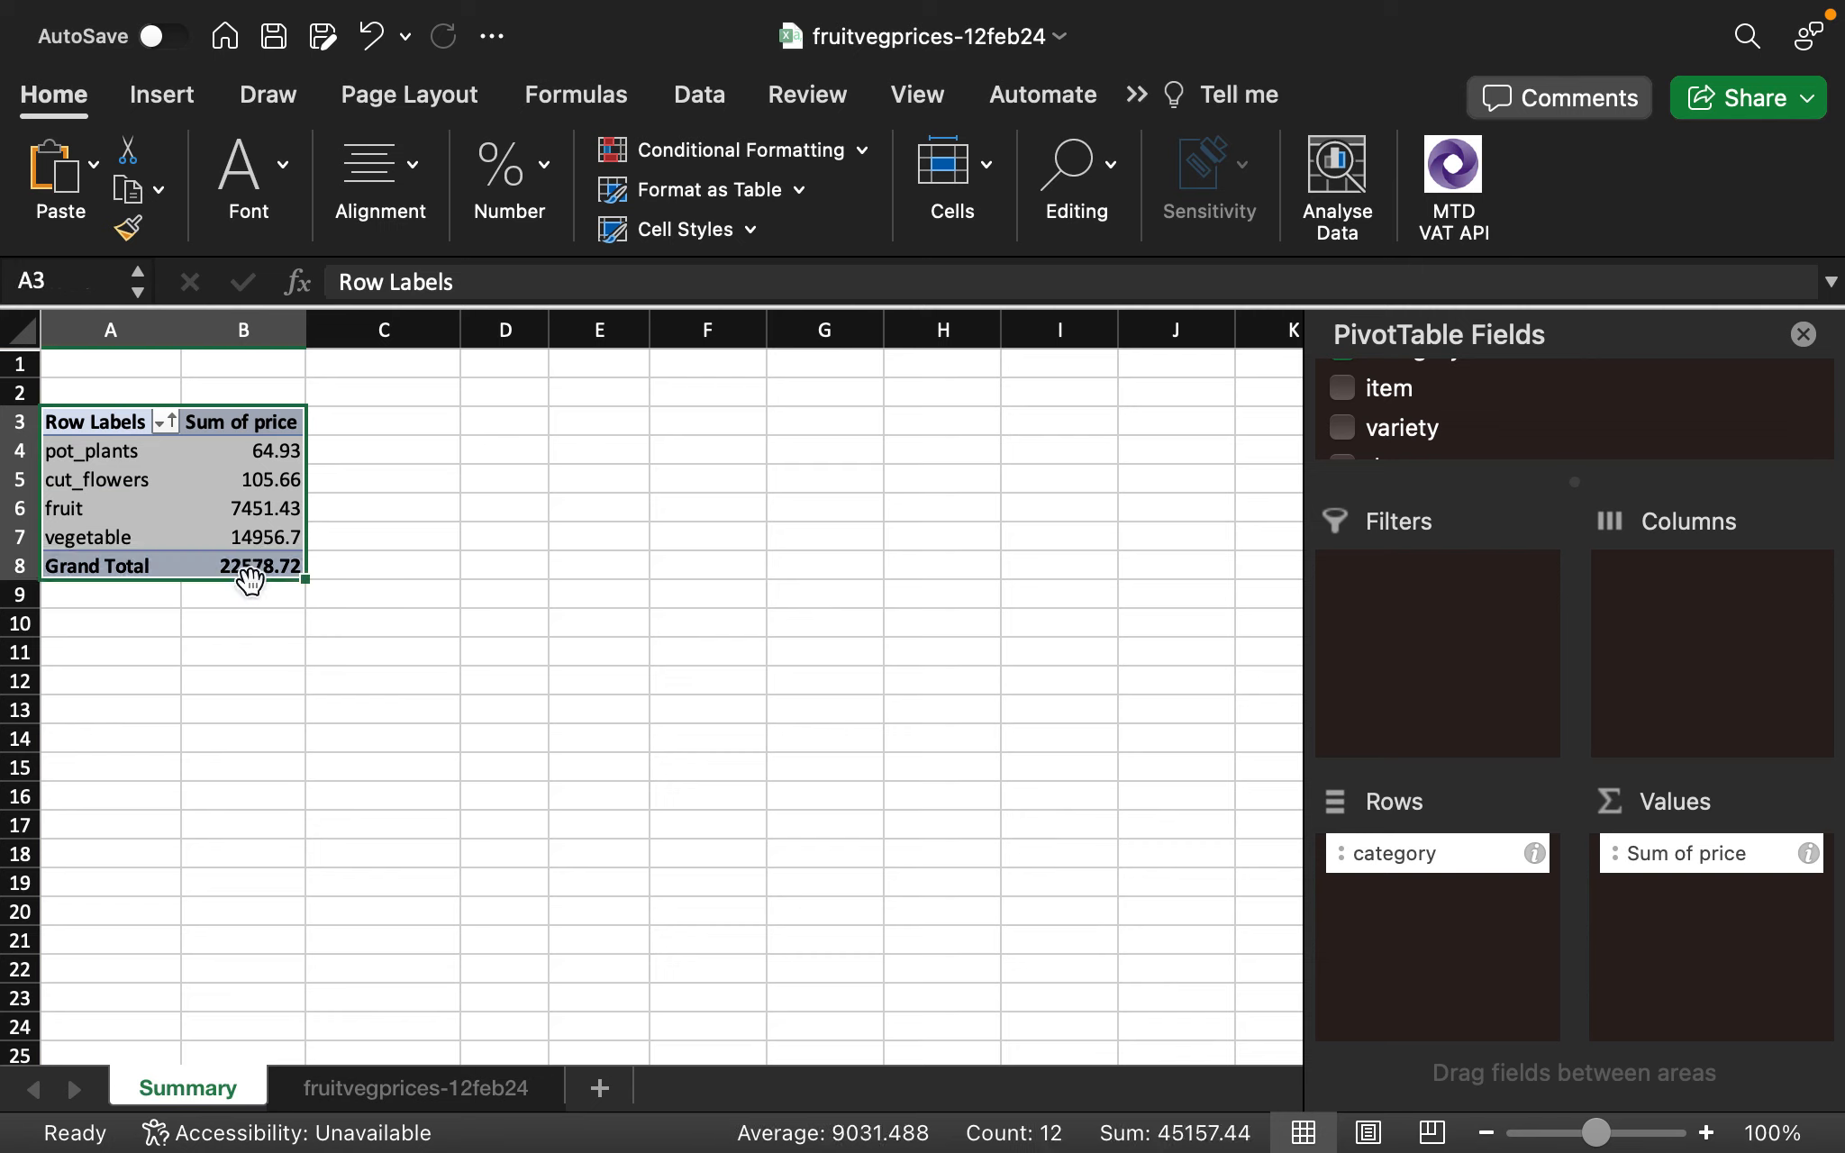
pyautogui.press('super+c')
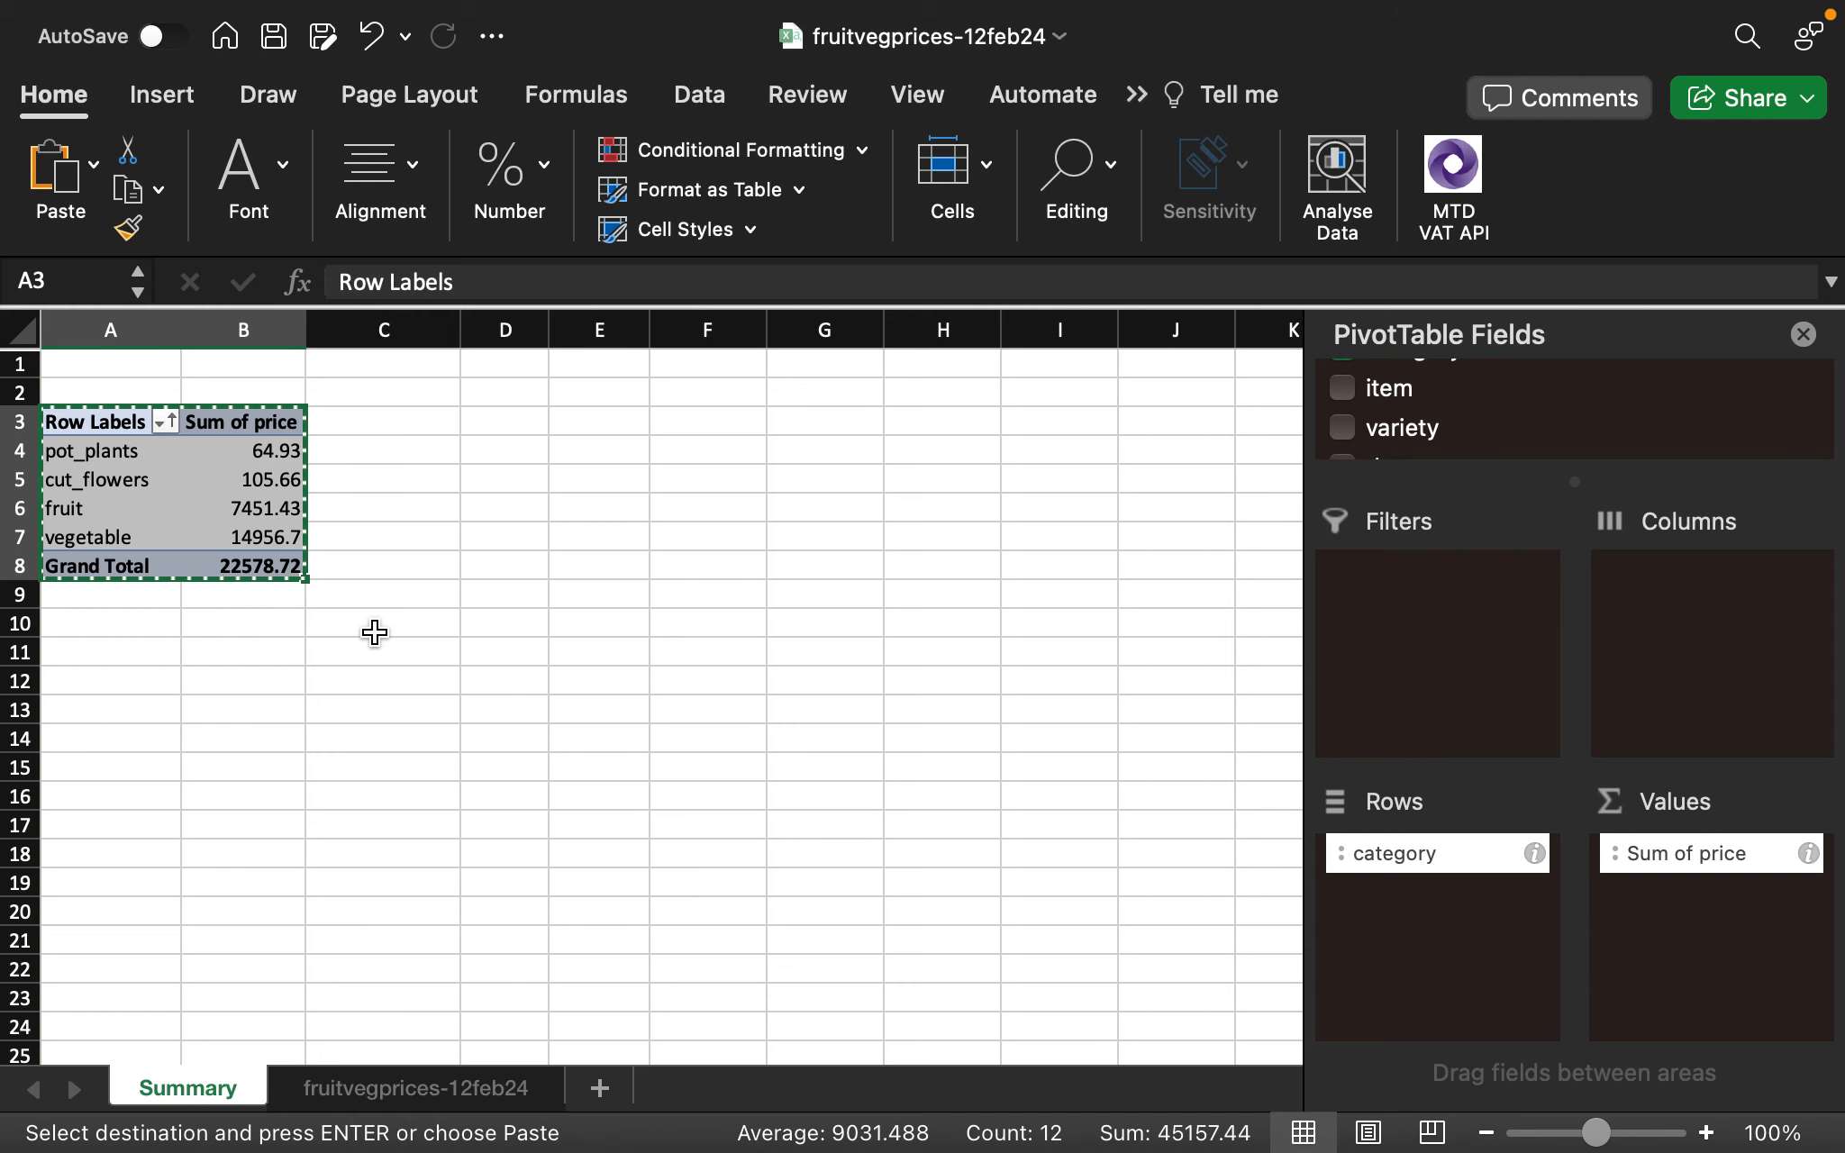
# View the pivot table insertion options on the fruitvegprices-12feb24 sheet without choosing one and return to Summary
pyautogui.click(450, 1091)
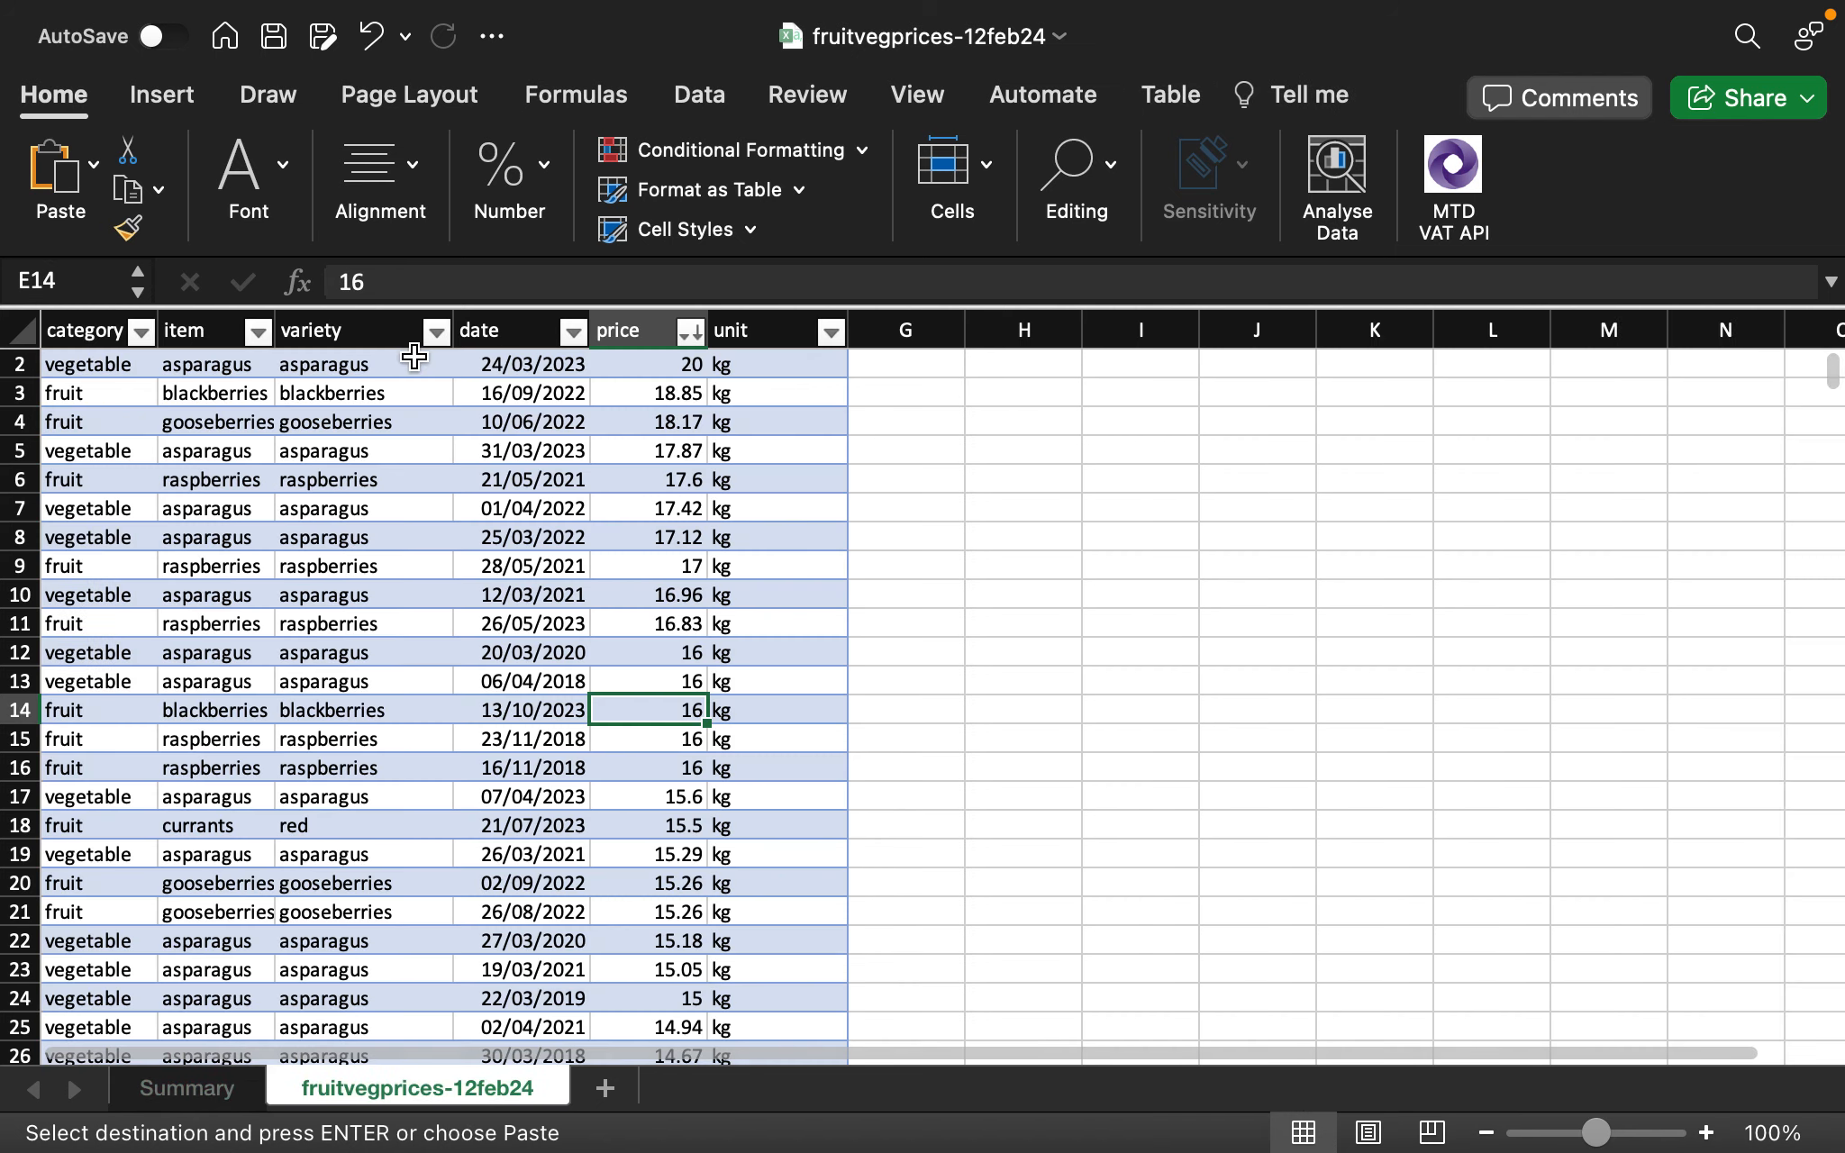
pyautogui.click(159, 101)
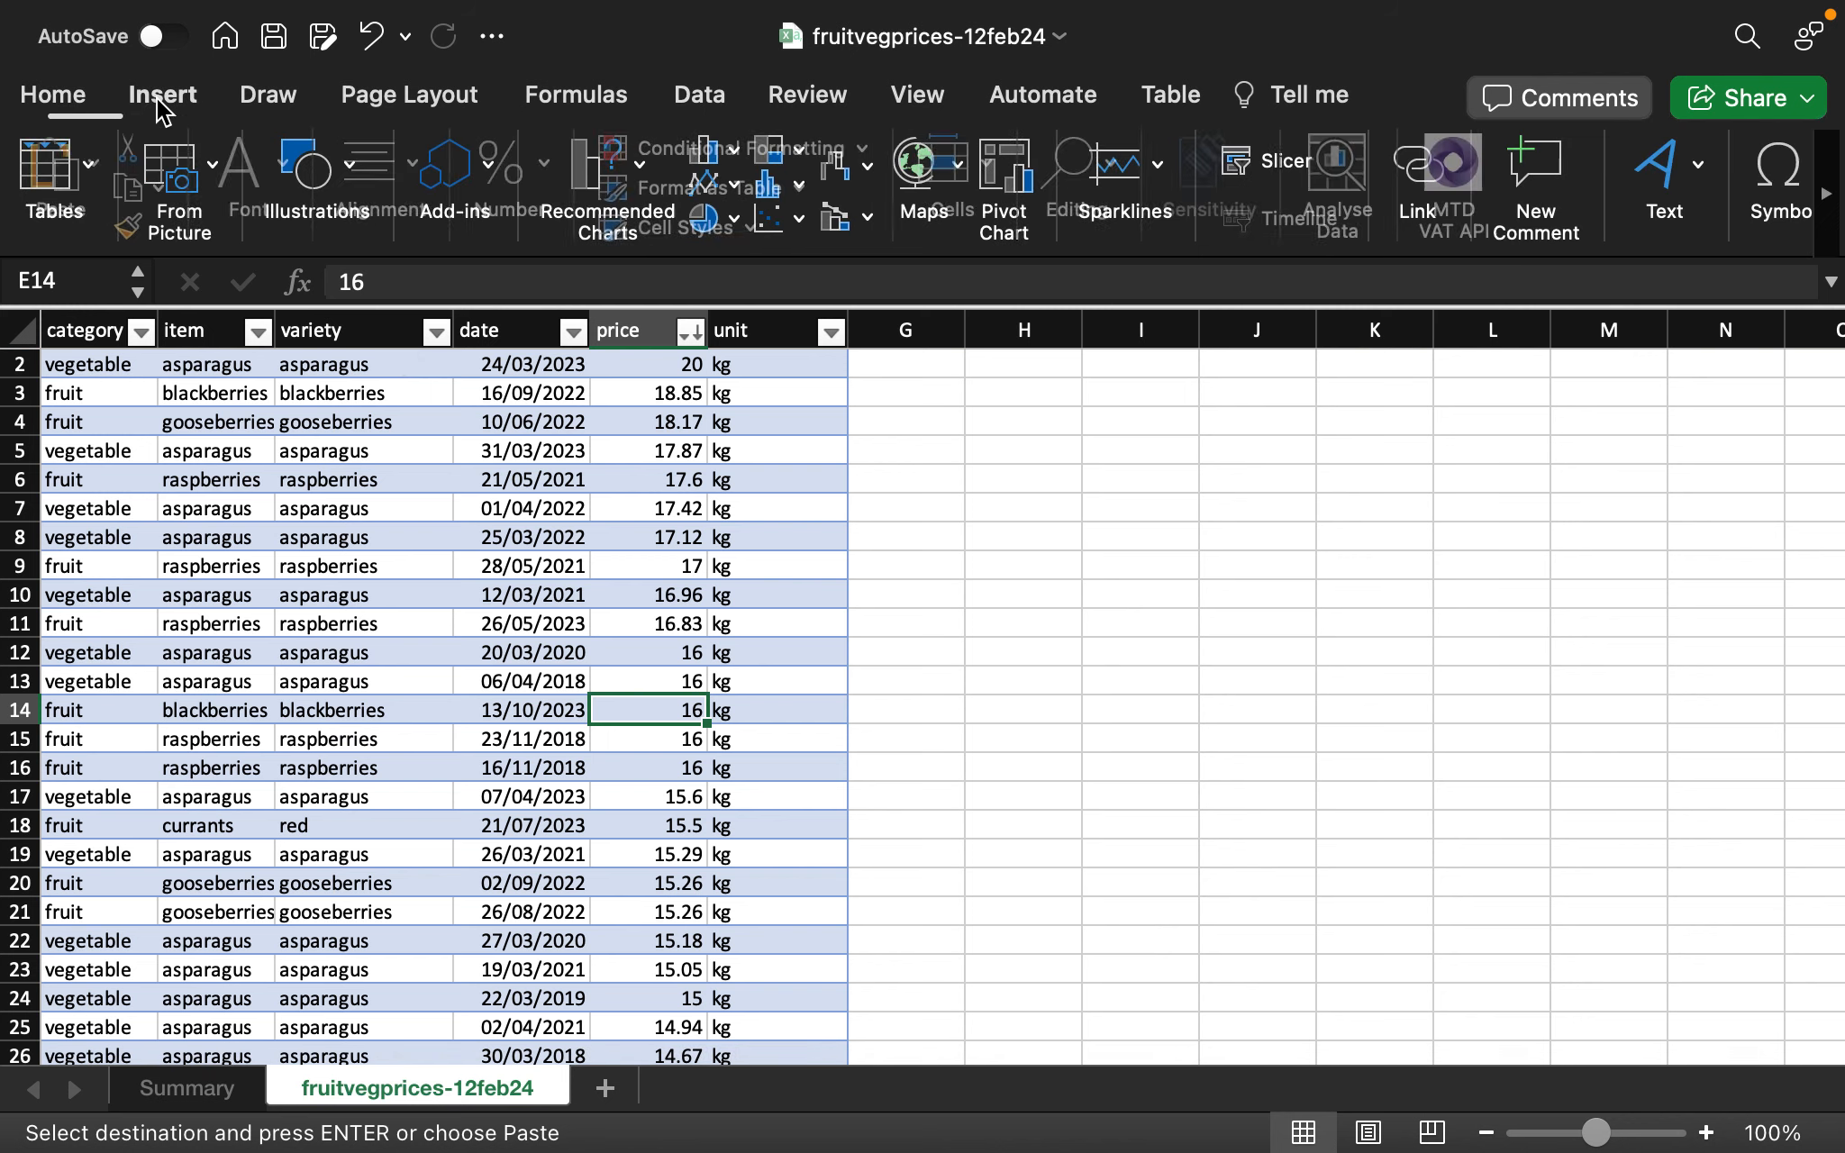
pyautogui.click(97, 176)
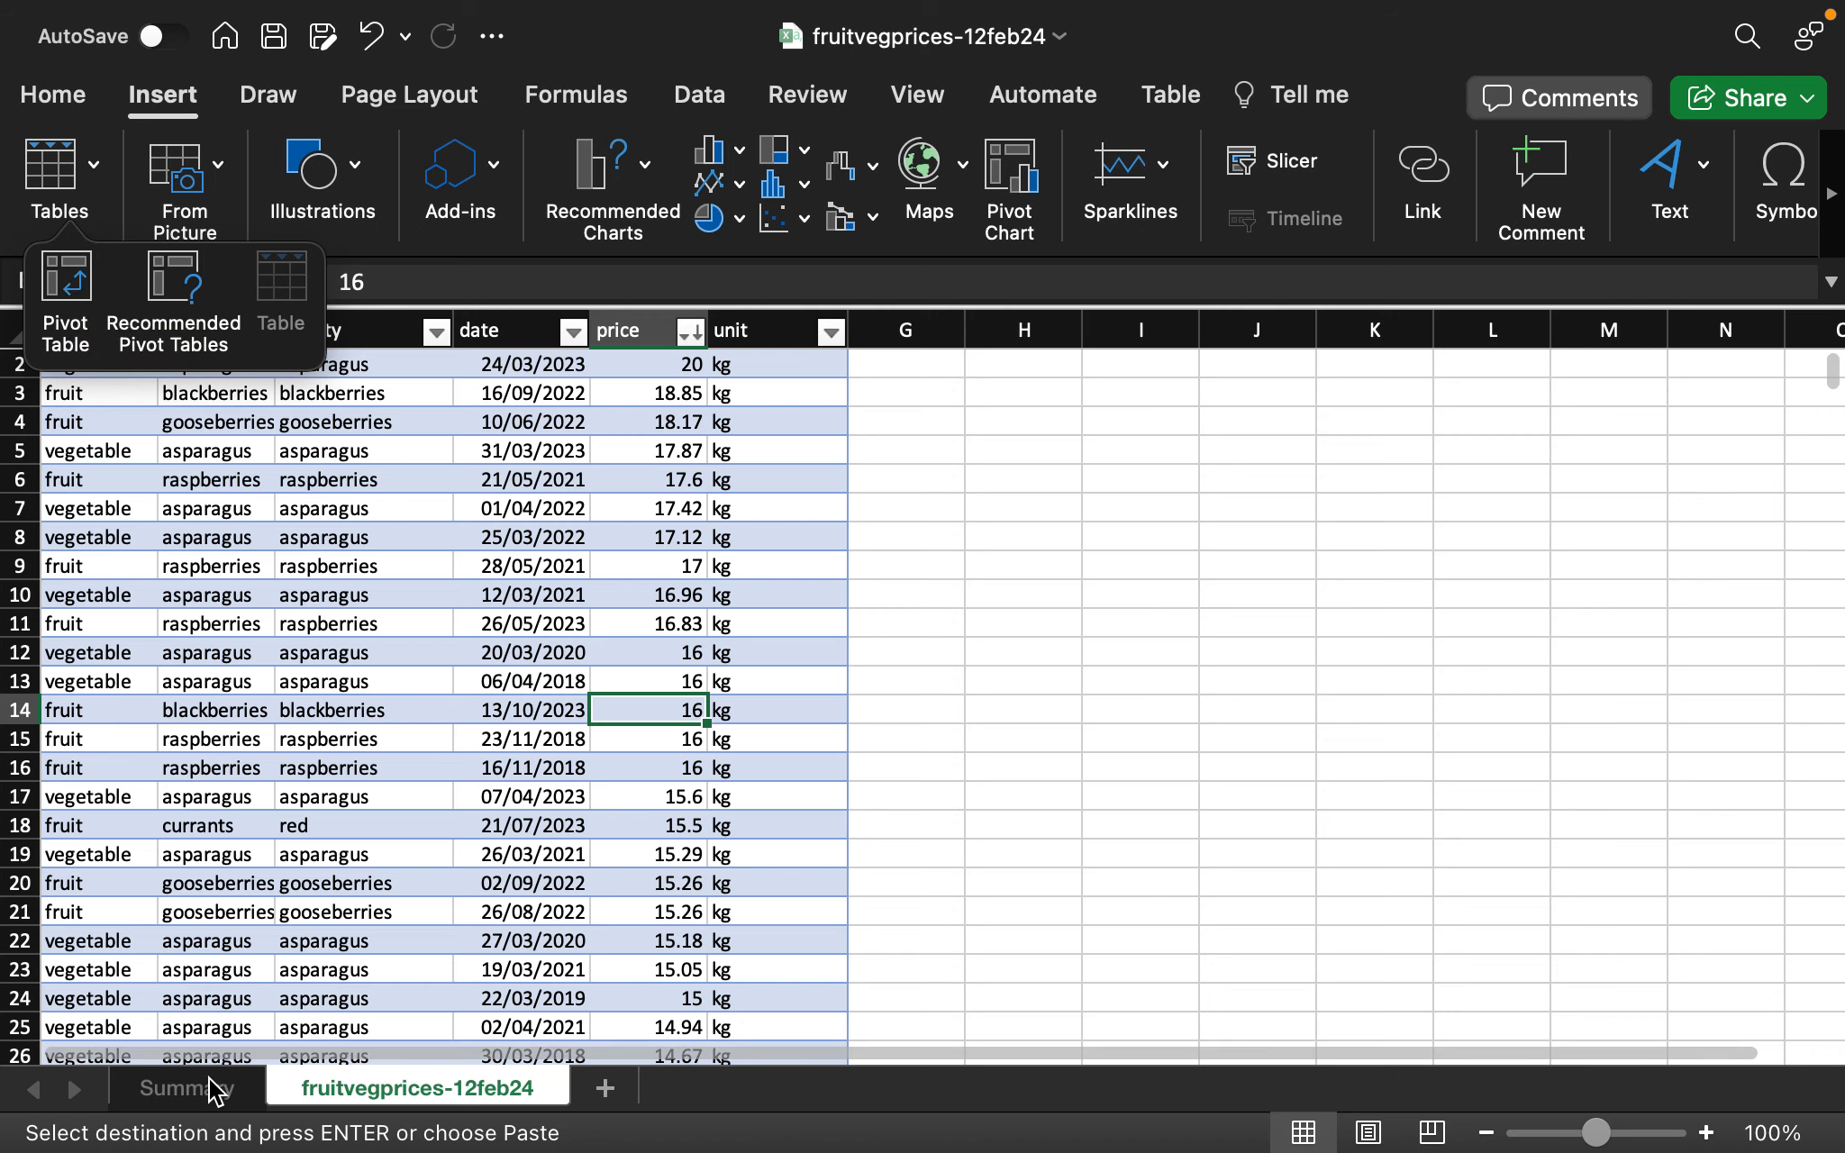
pyautogui.click(153, 1086)
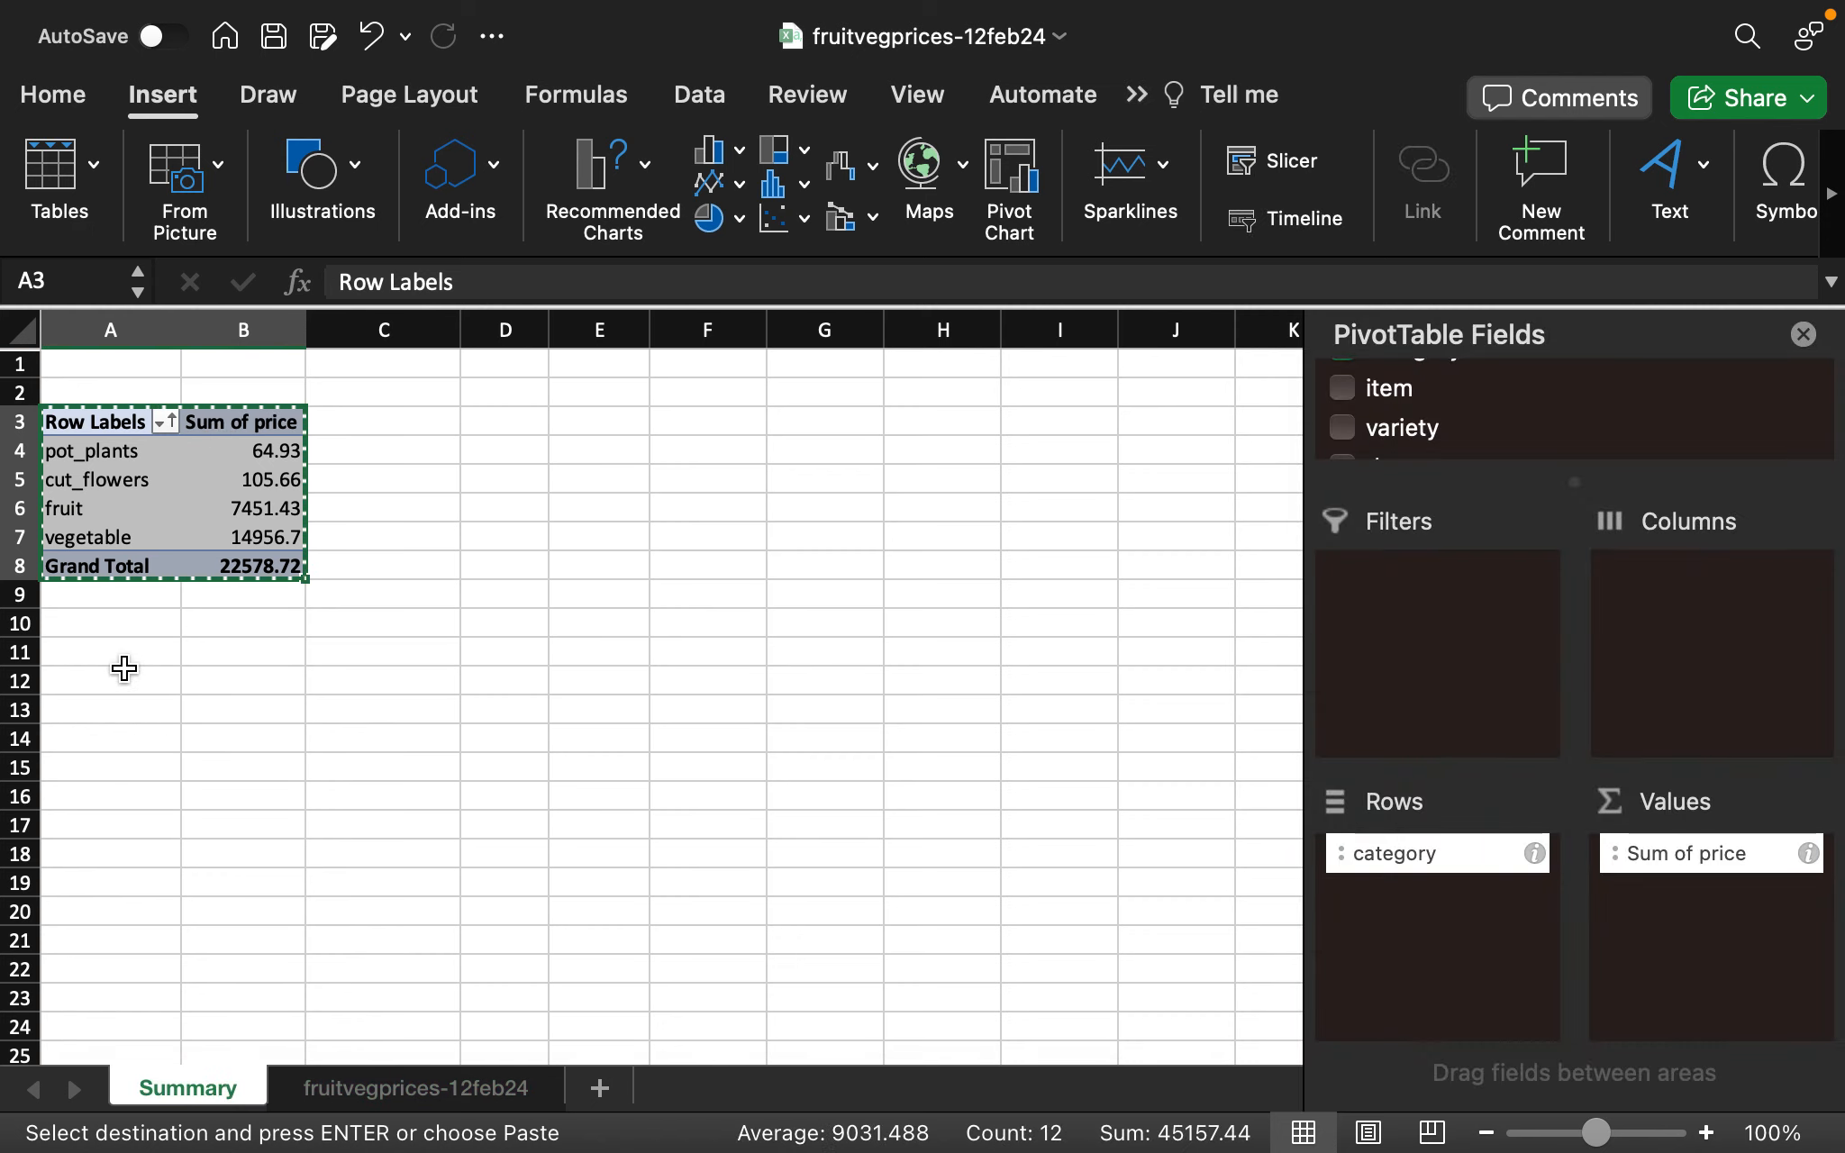
# Paste the copied pivot table at cell A11 of Summary and enlarge its field list to show more fields
pyautogui.click(124, 660)
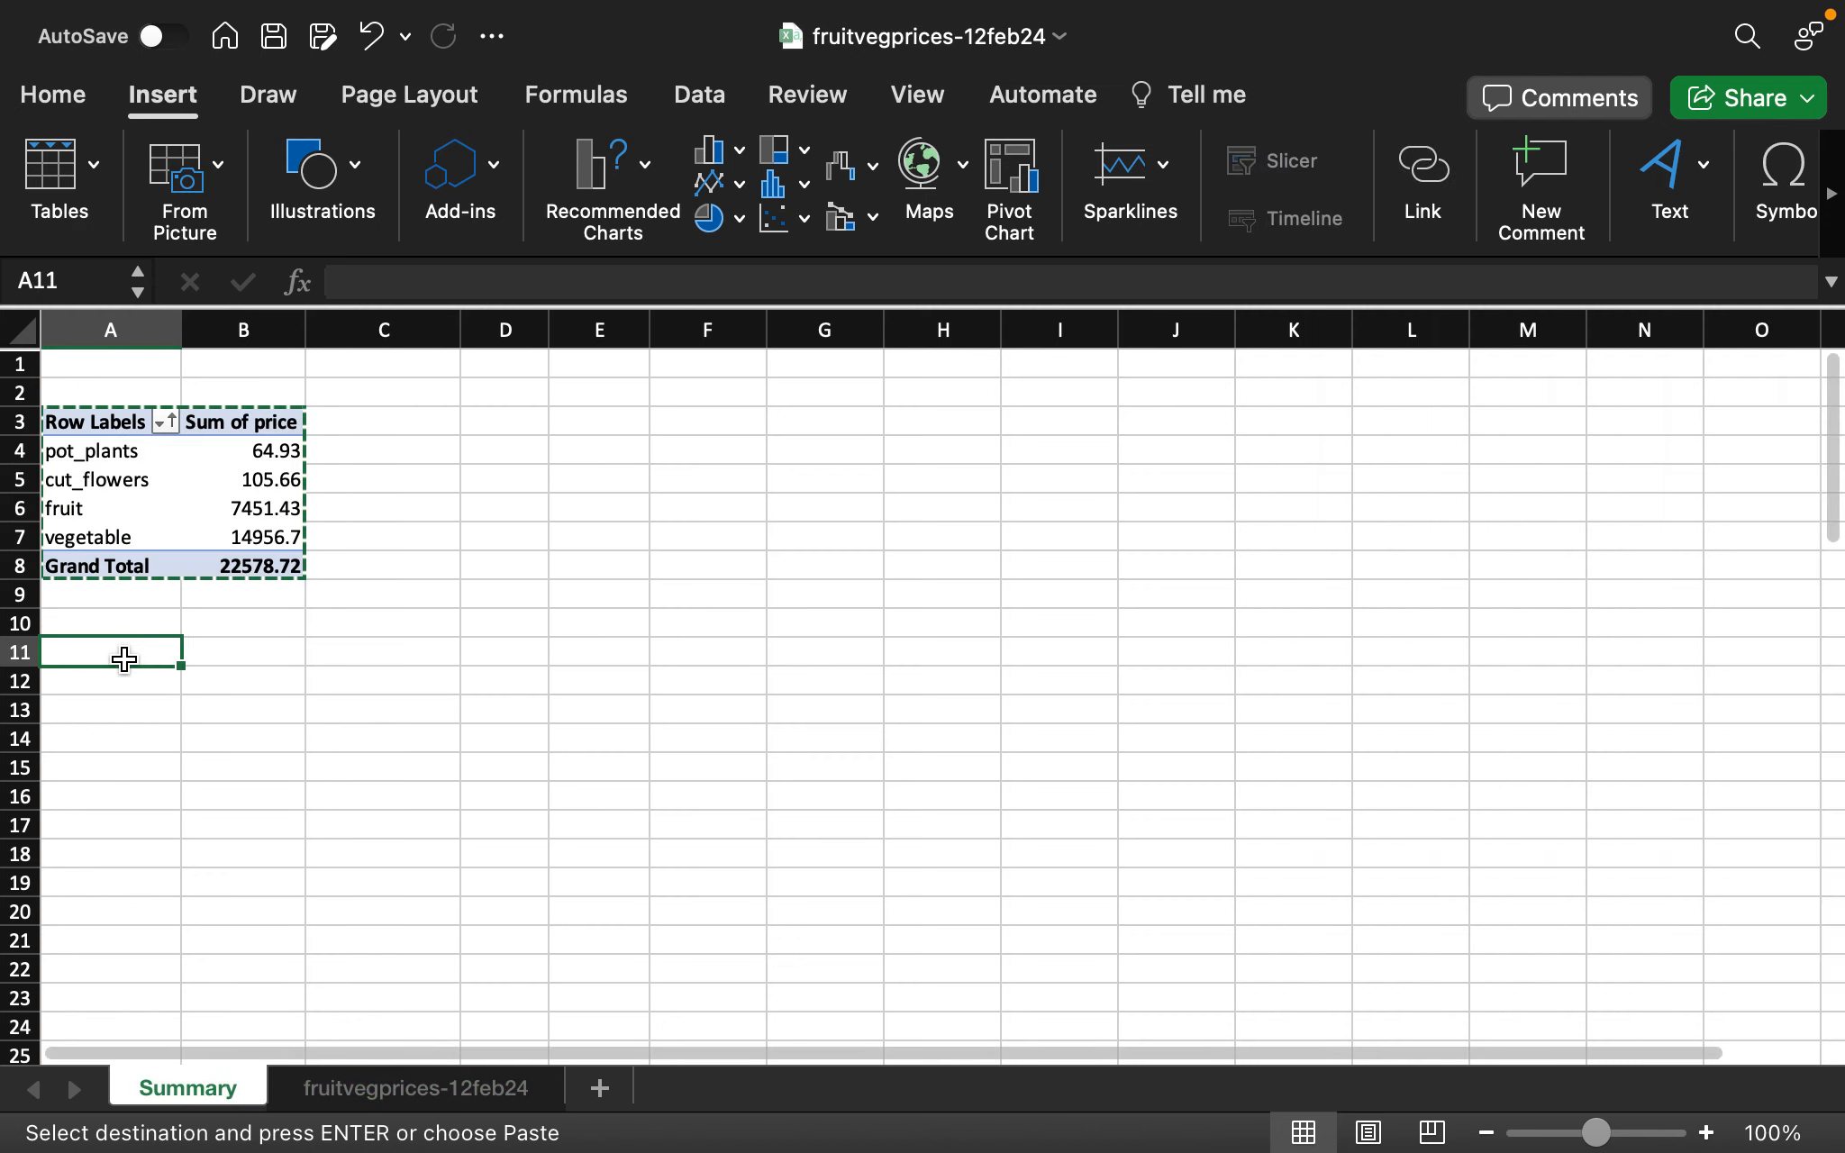
pyautogui.press('super+v')
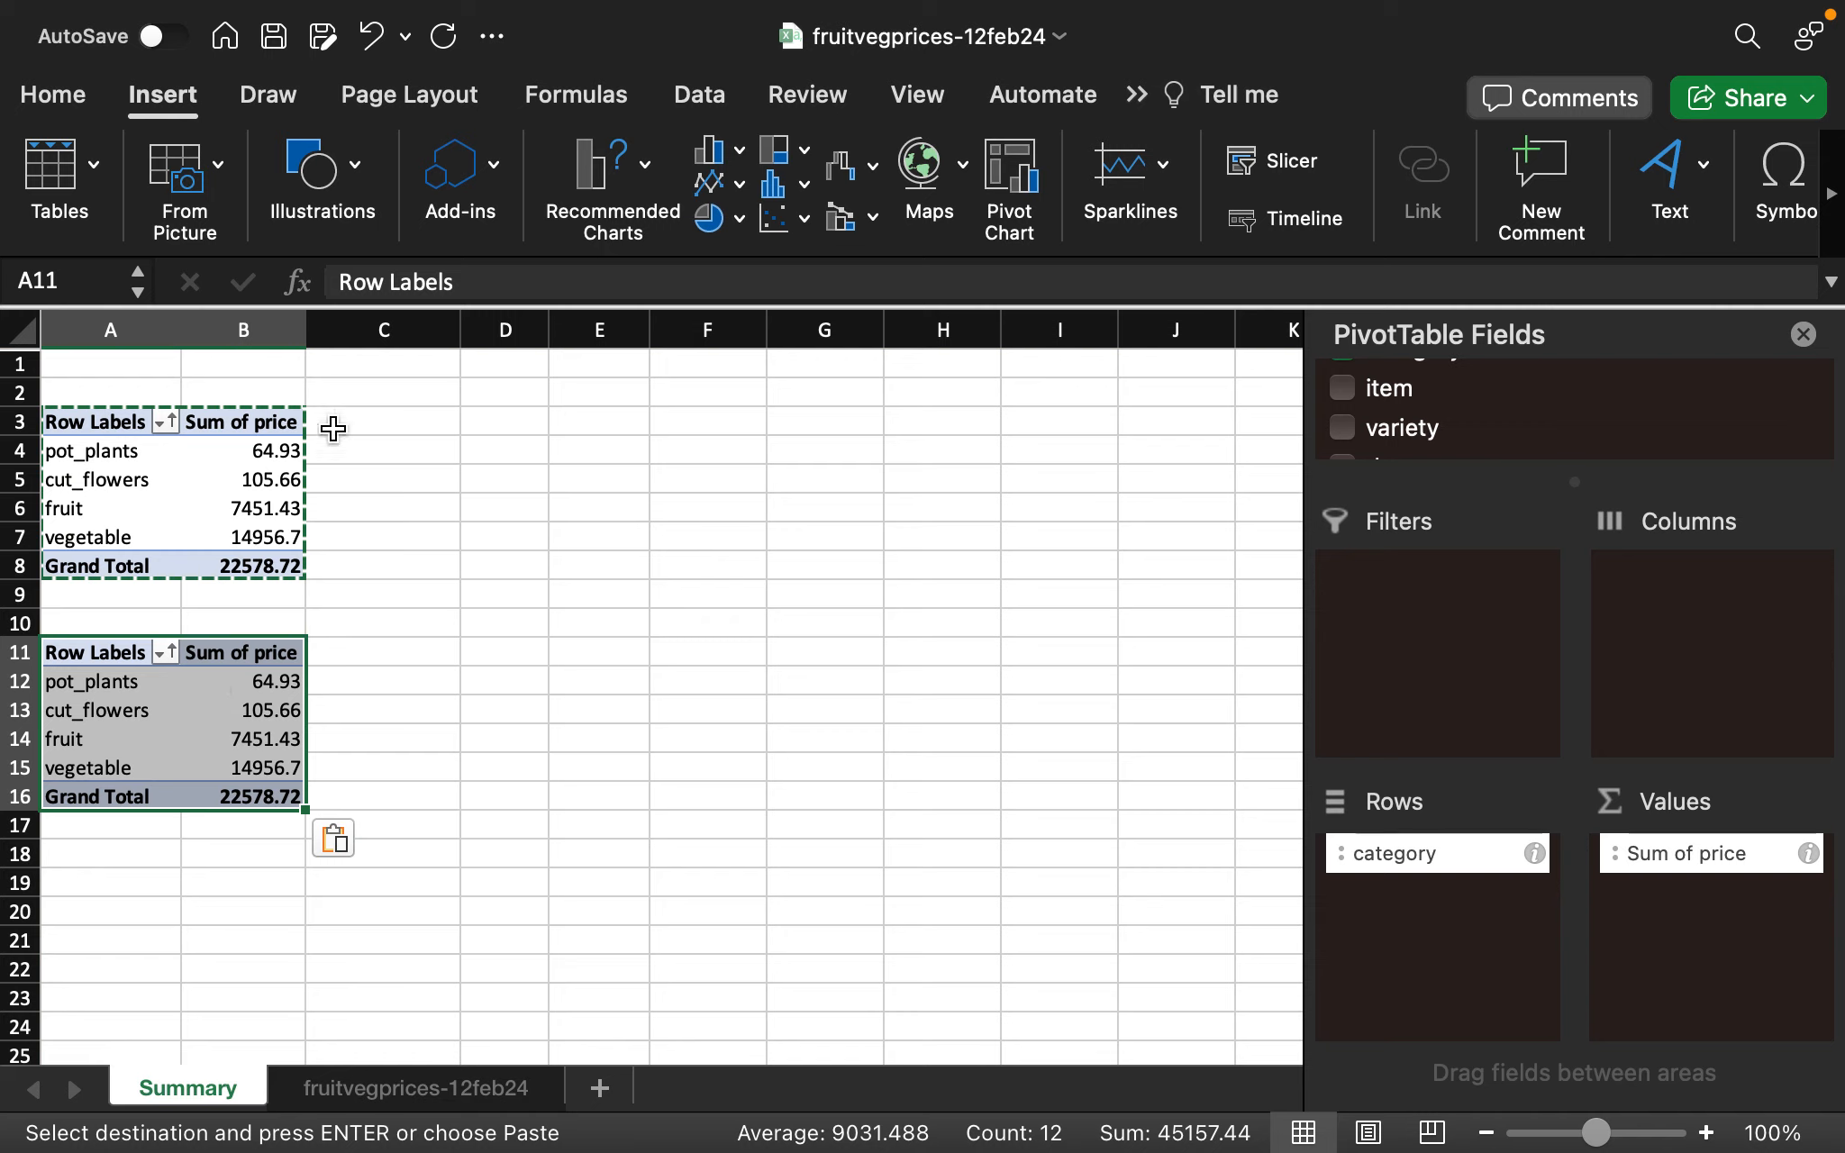
pyautogui.click(253, 775)
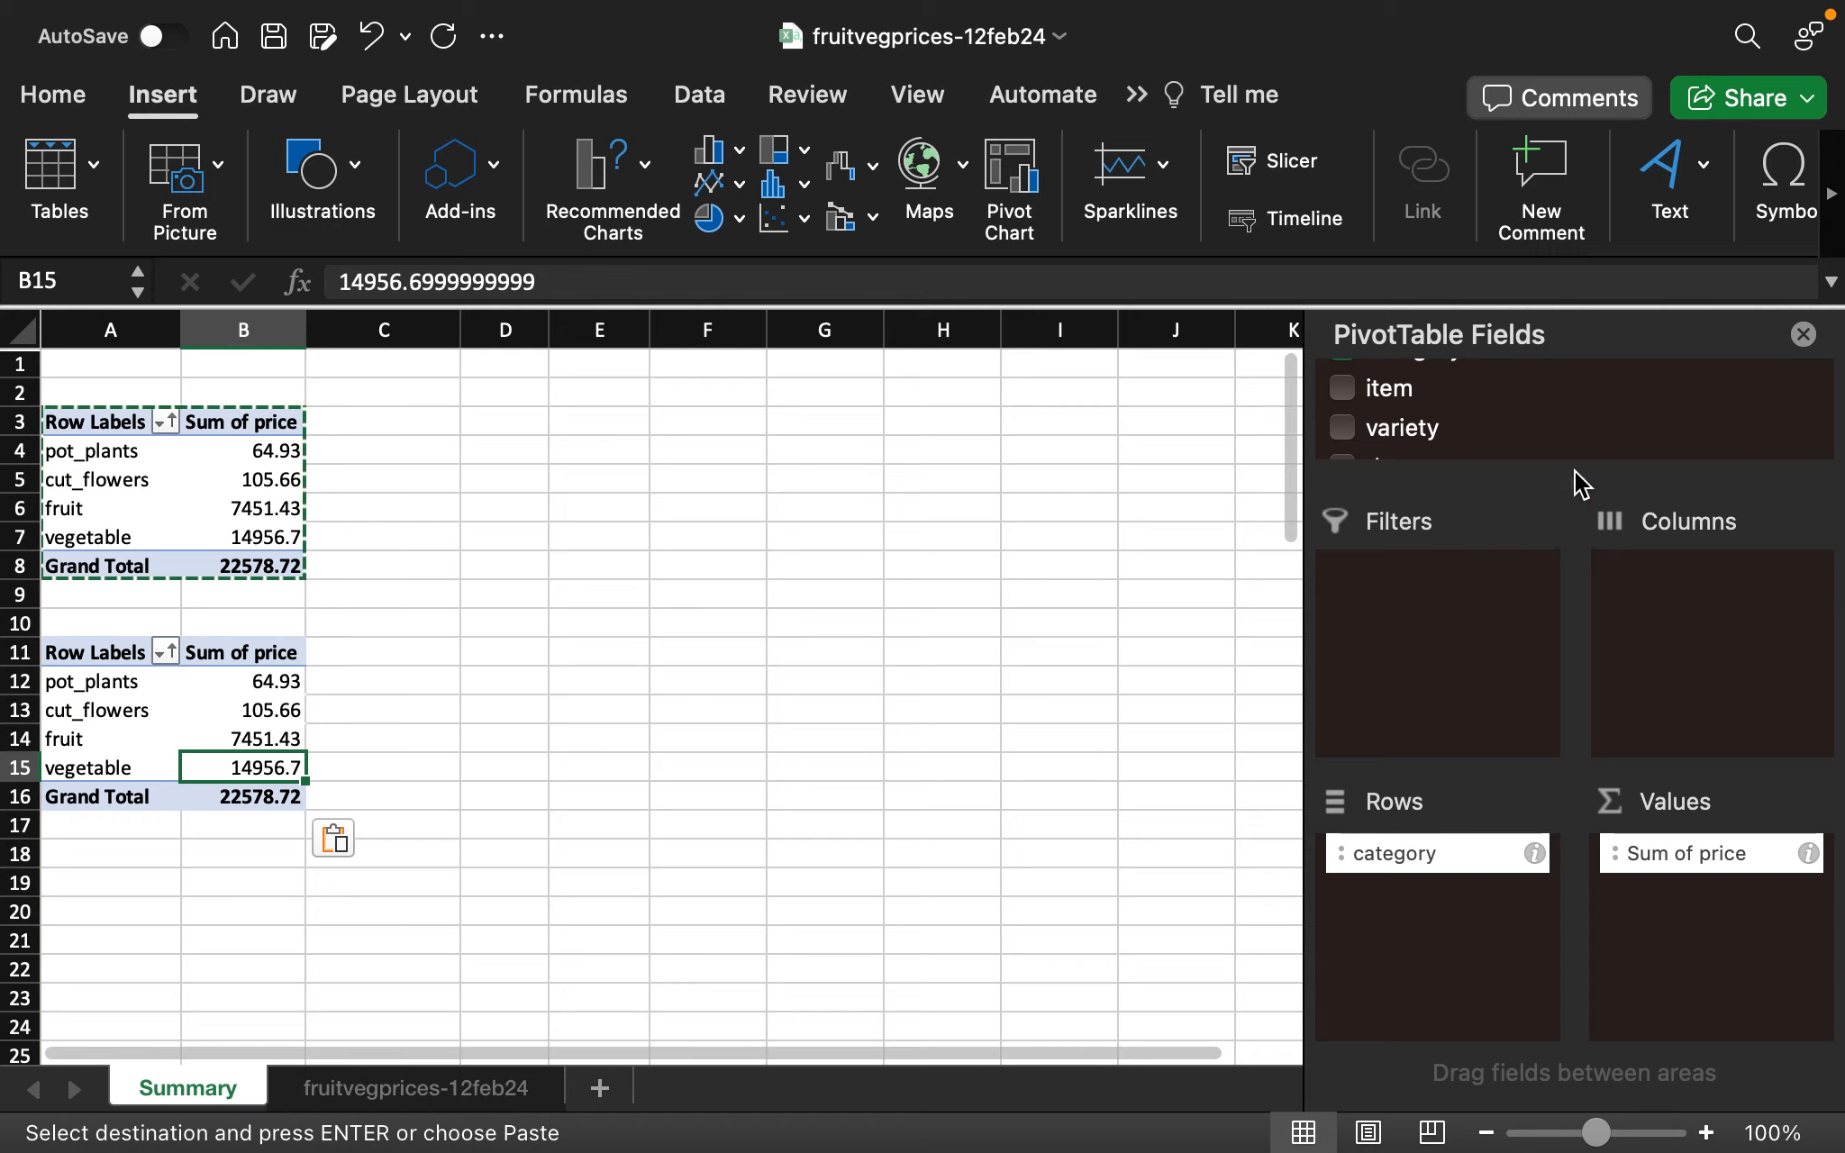
pyautogui.moveTo(1572, 487); pyautogui.dragTo(1552, 782)
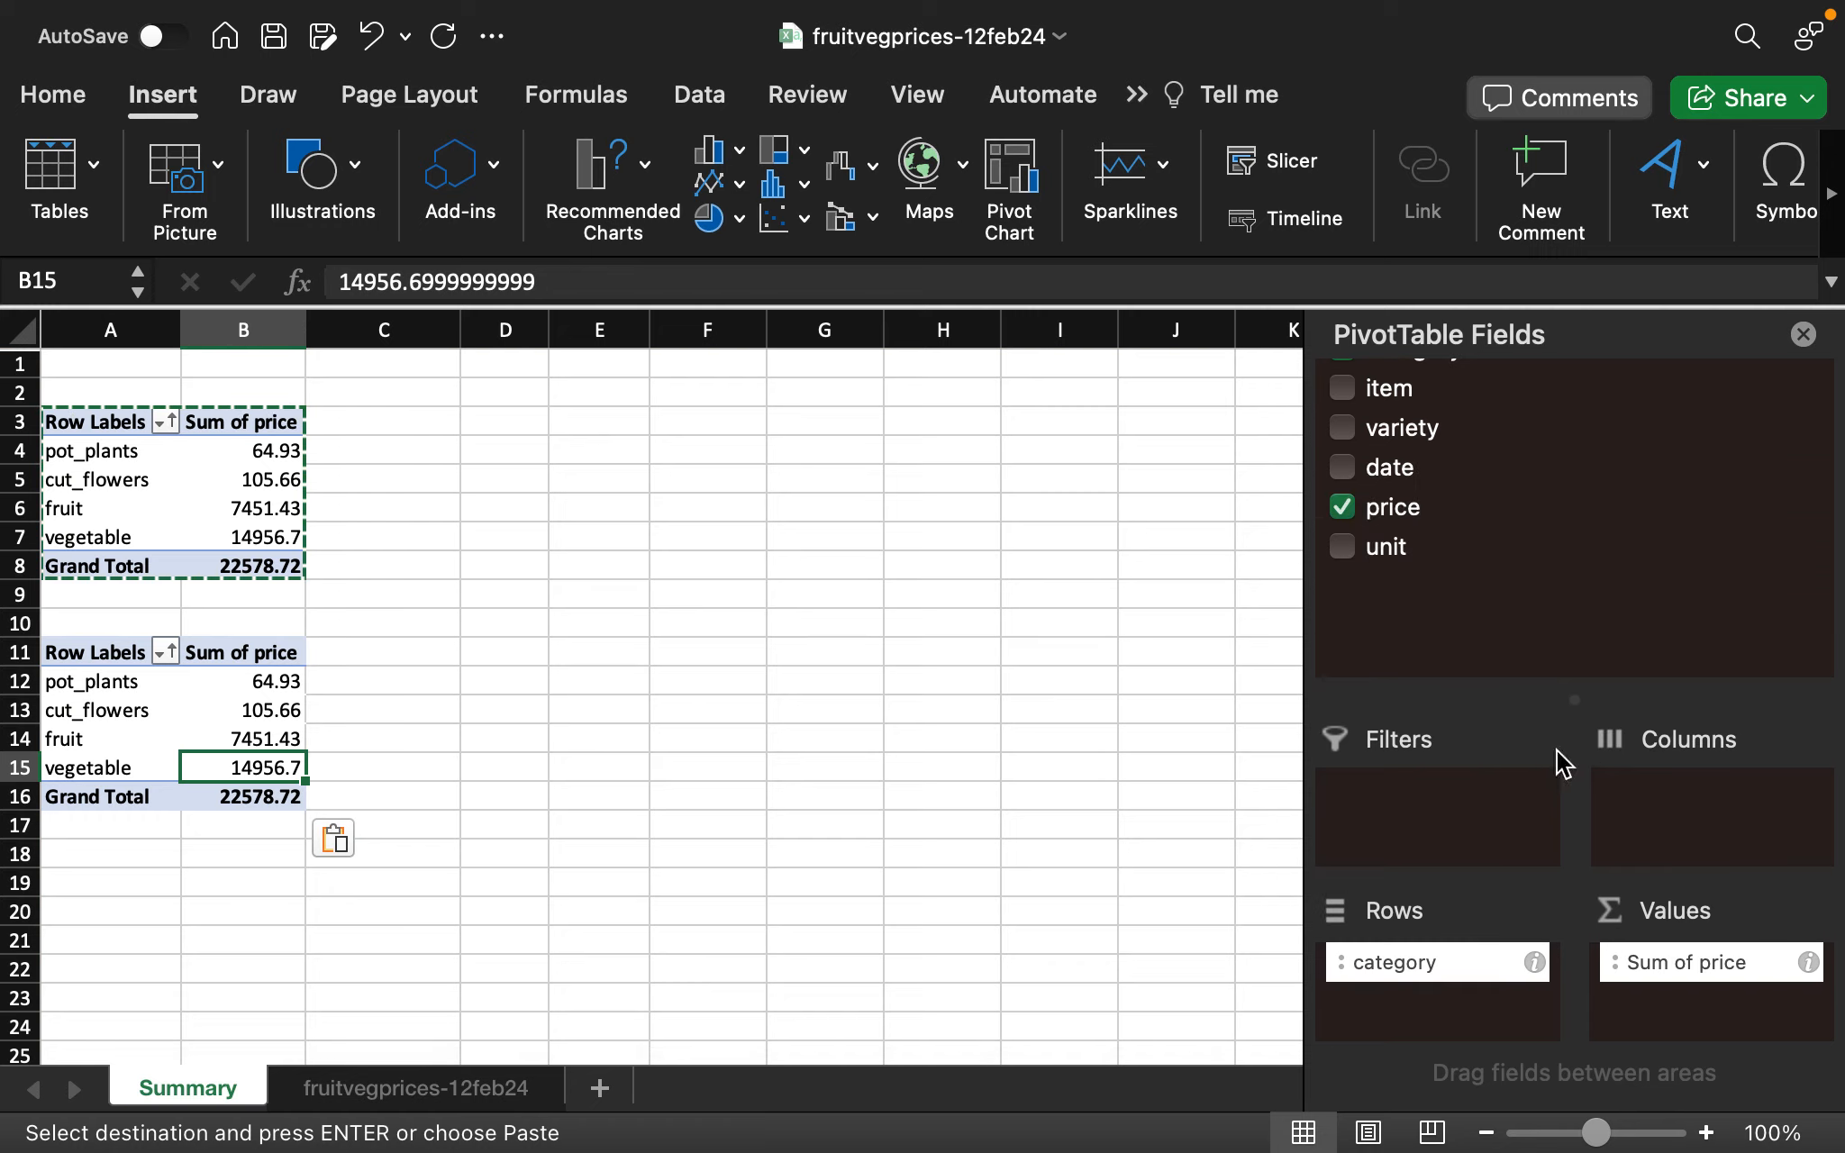
# Rework the pivot table at A11 to use date as its only row field and Count of unit as its only value
pyautogui.click(1342, 507)
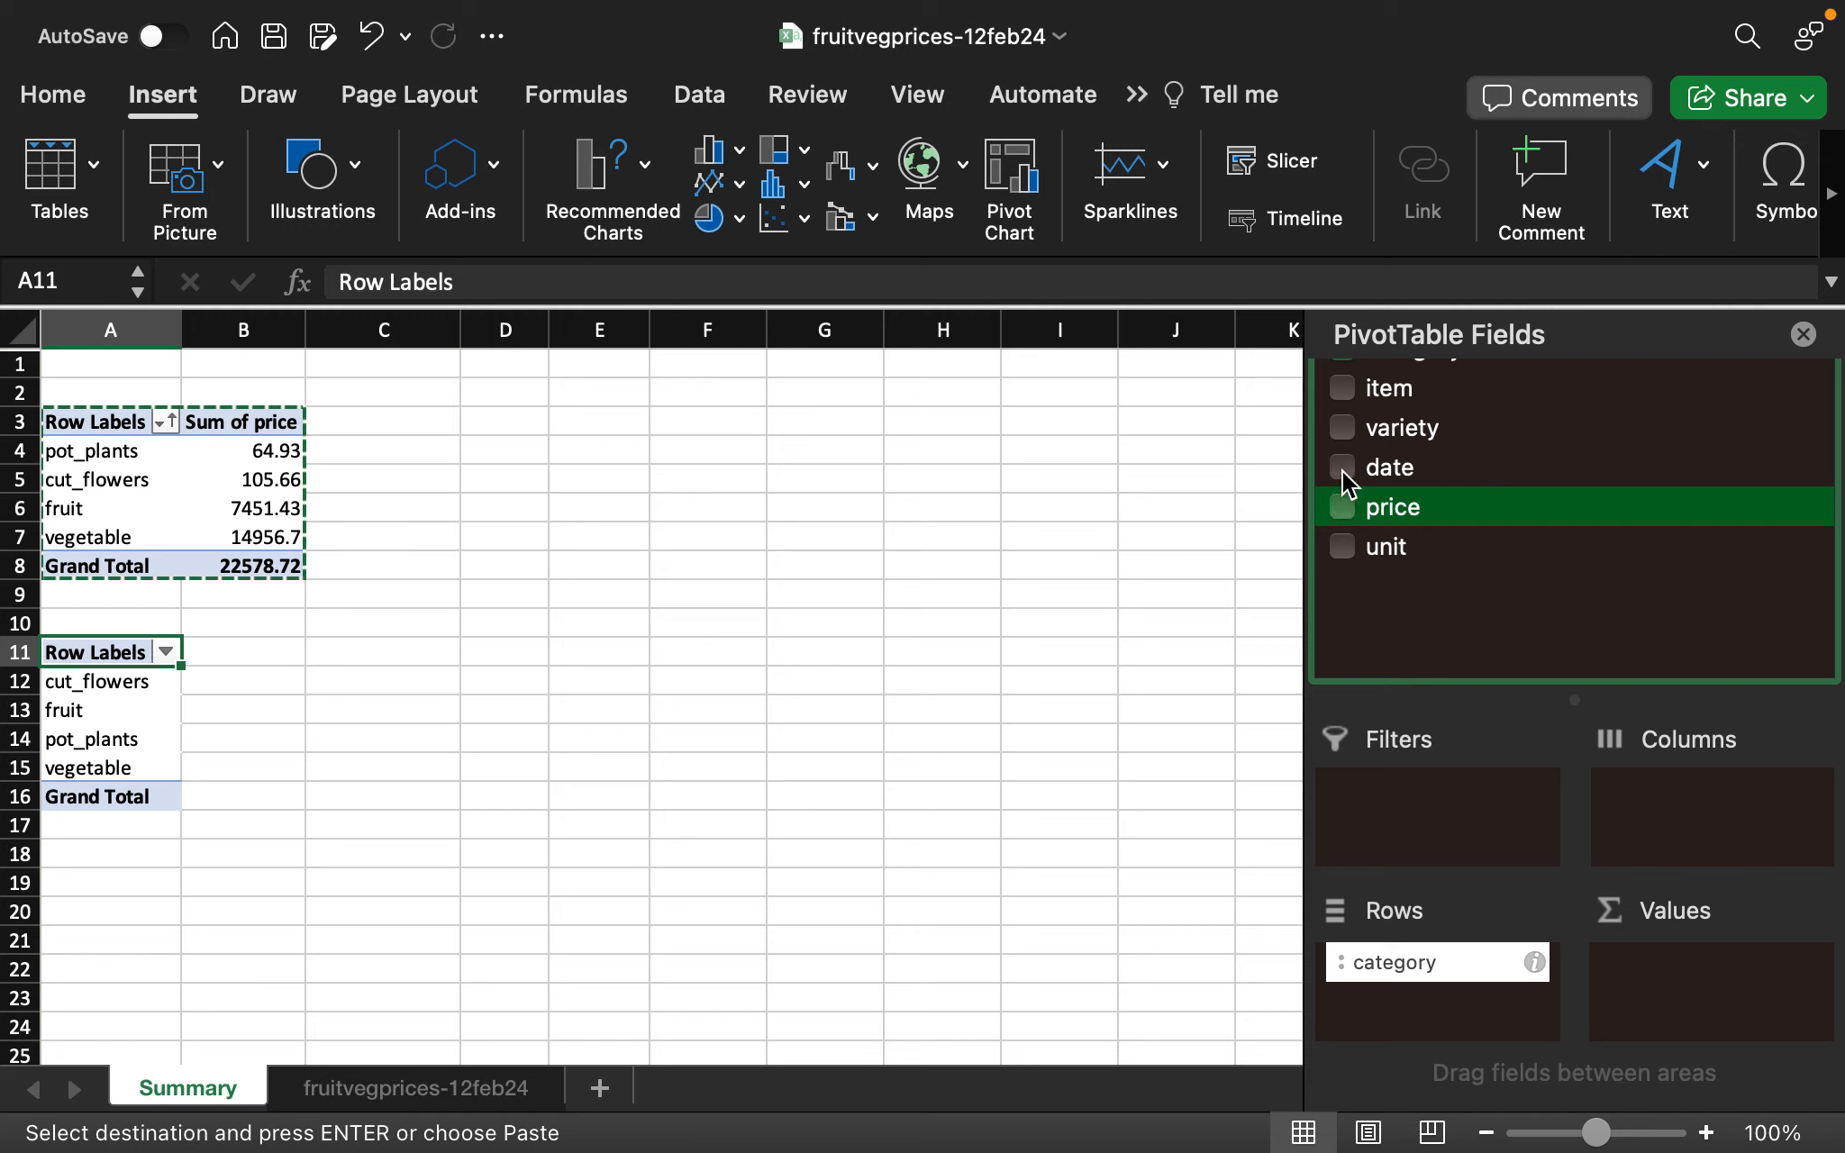
pyautogui.click(1343, 469)
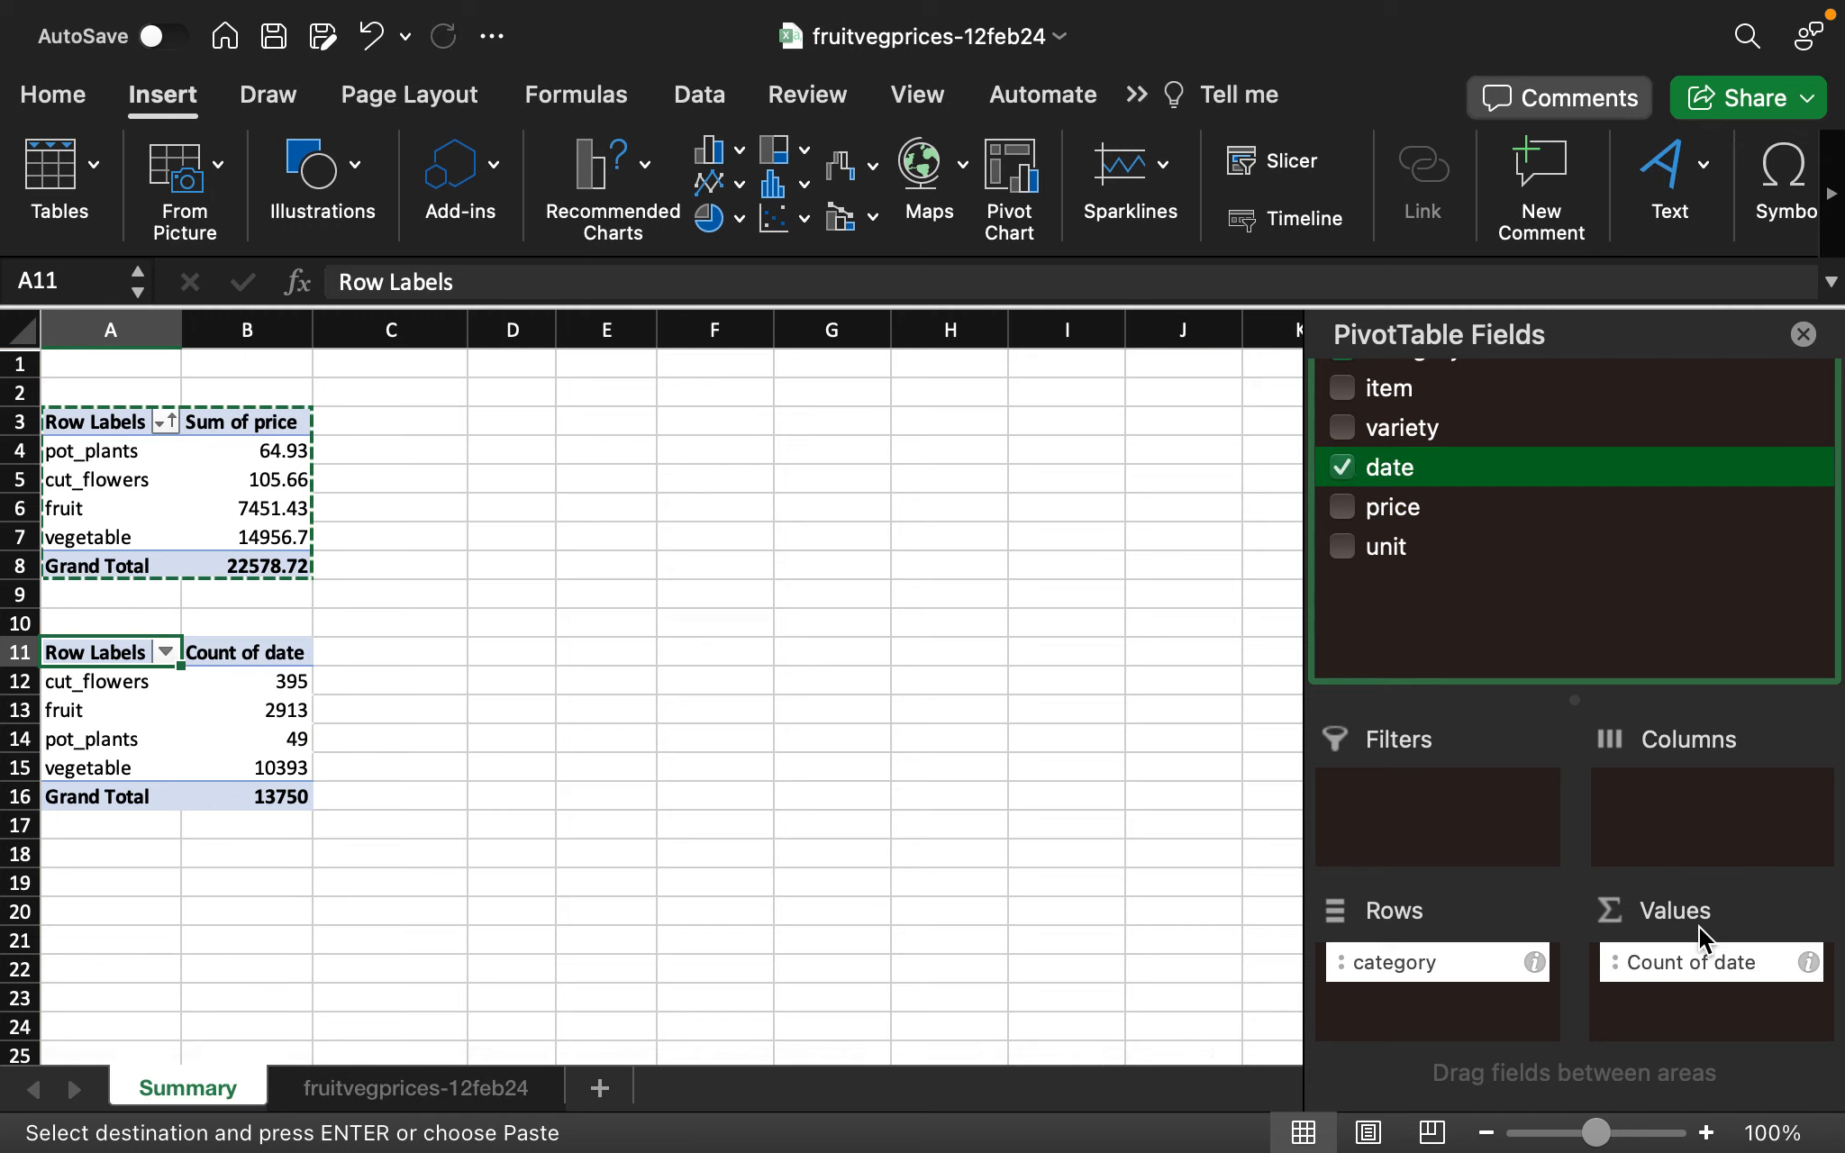
pyautogui.moveTo(1720, 991); pyautogui.dragTo(1445, 1025)
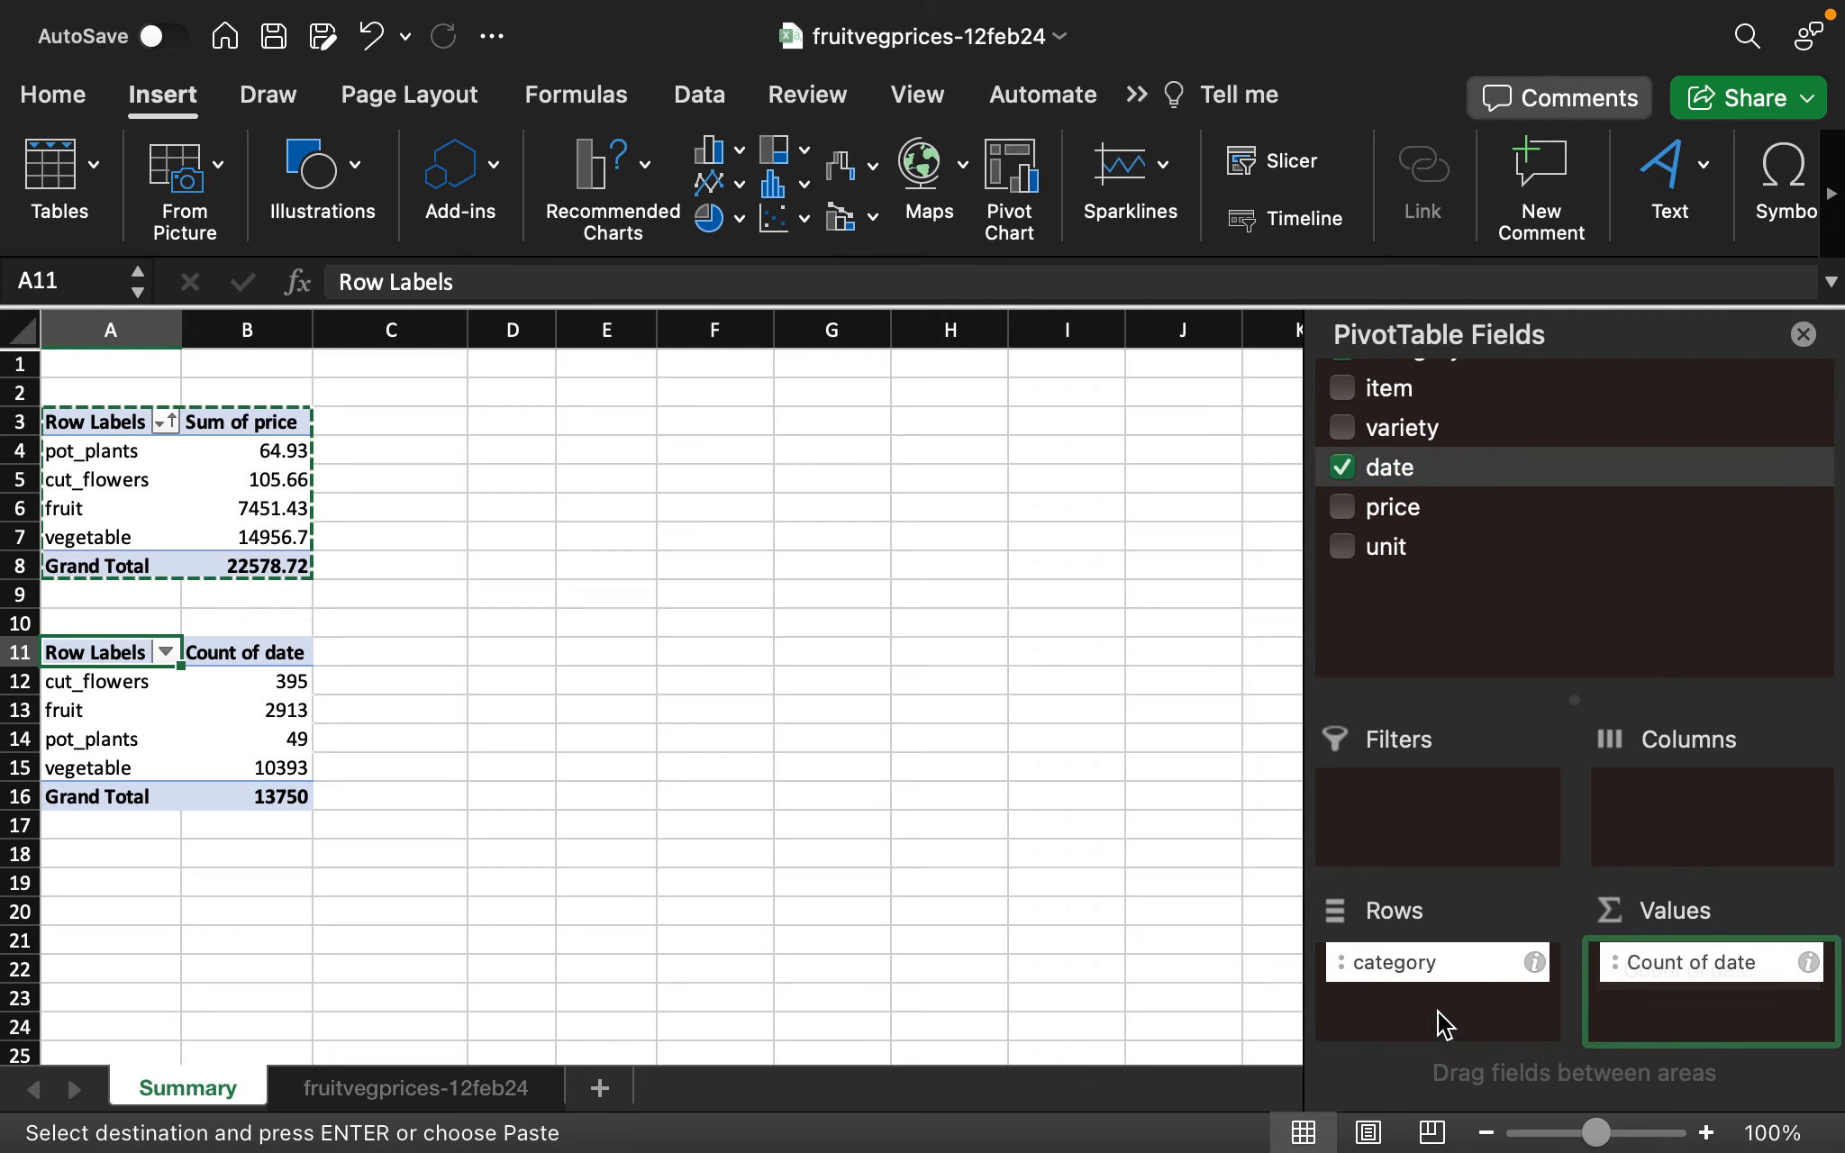
pyautogui.moveTo(1635, 978); pyautogui.dragTo(1071, 948)
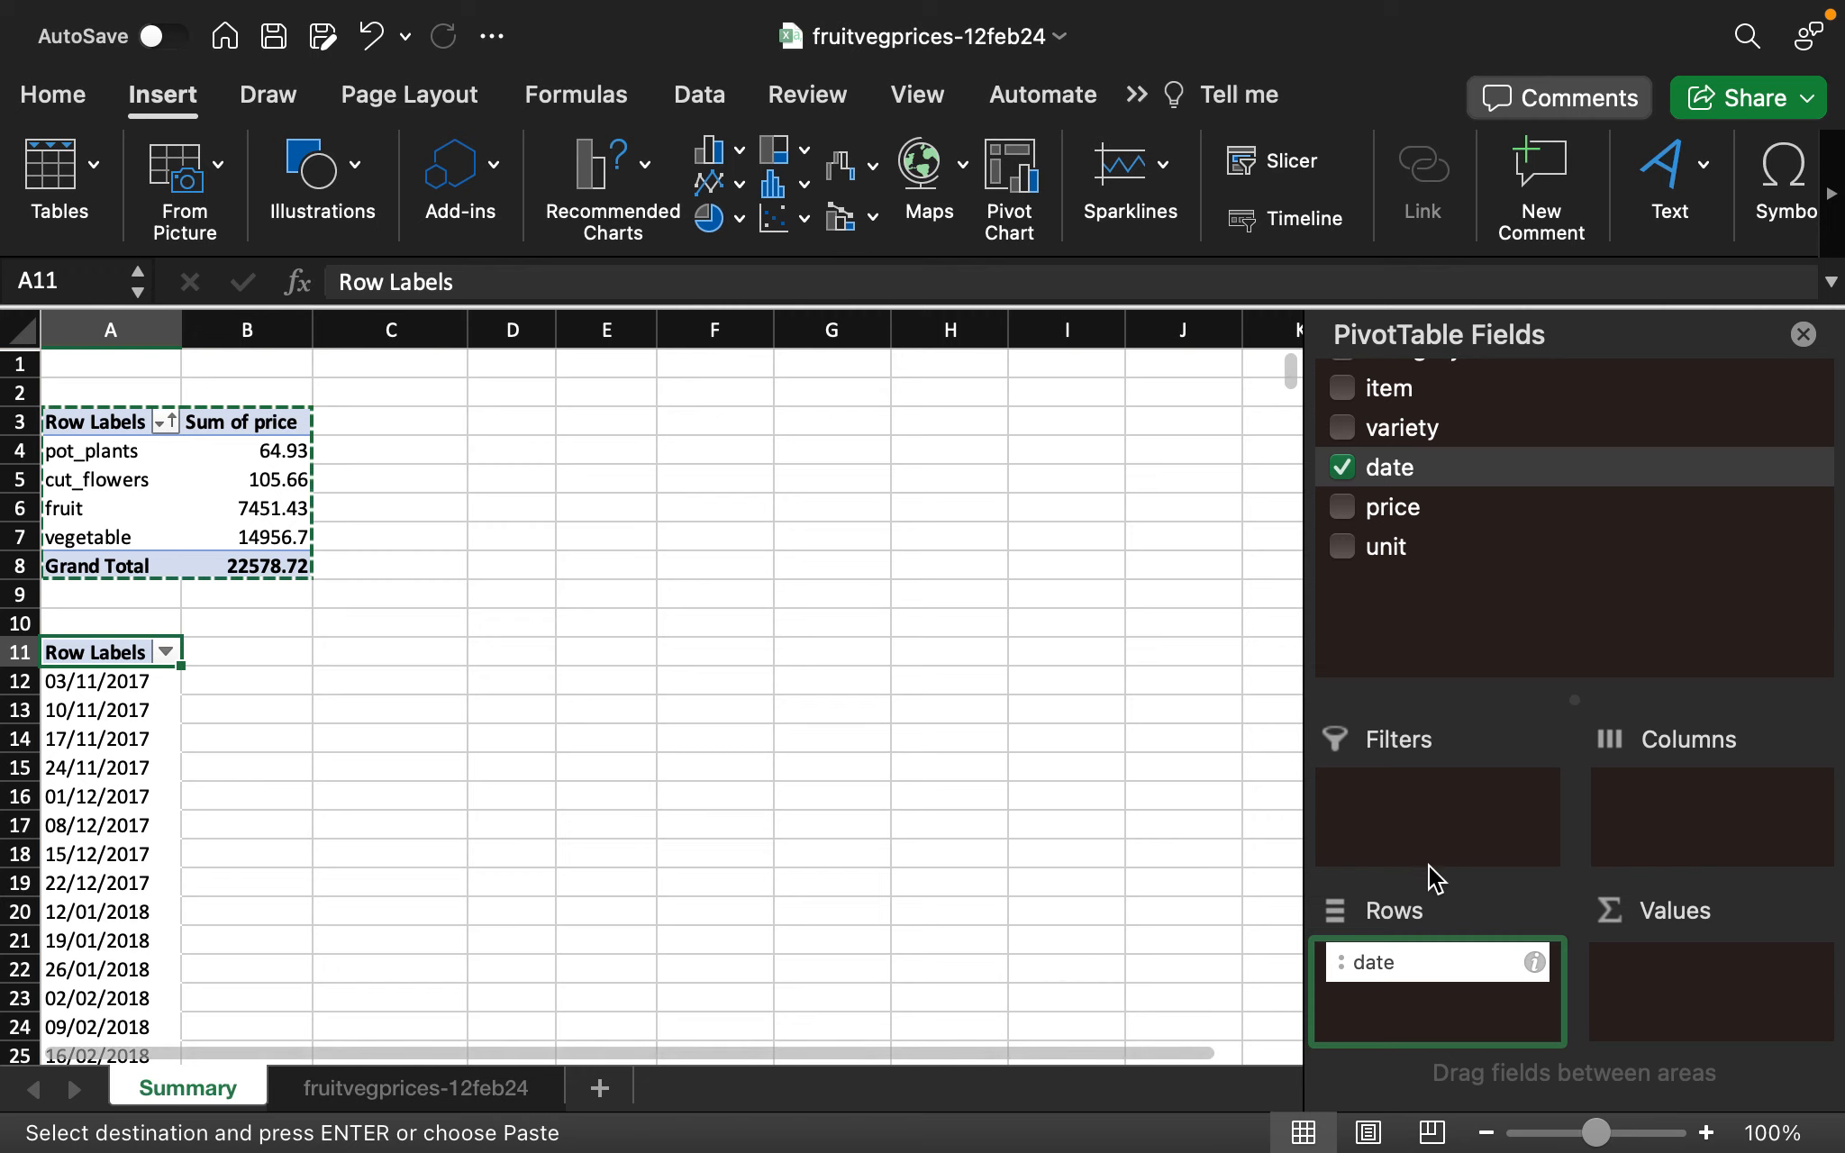
pyautogui.click(1342, 547)
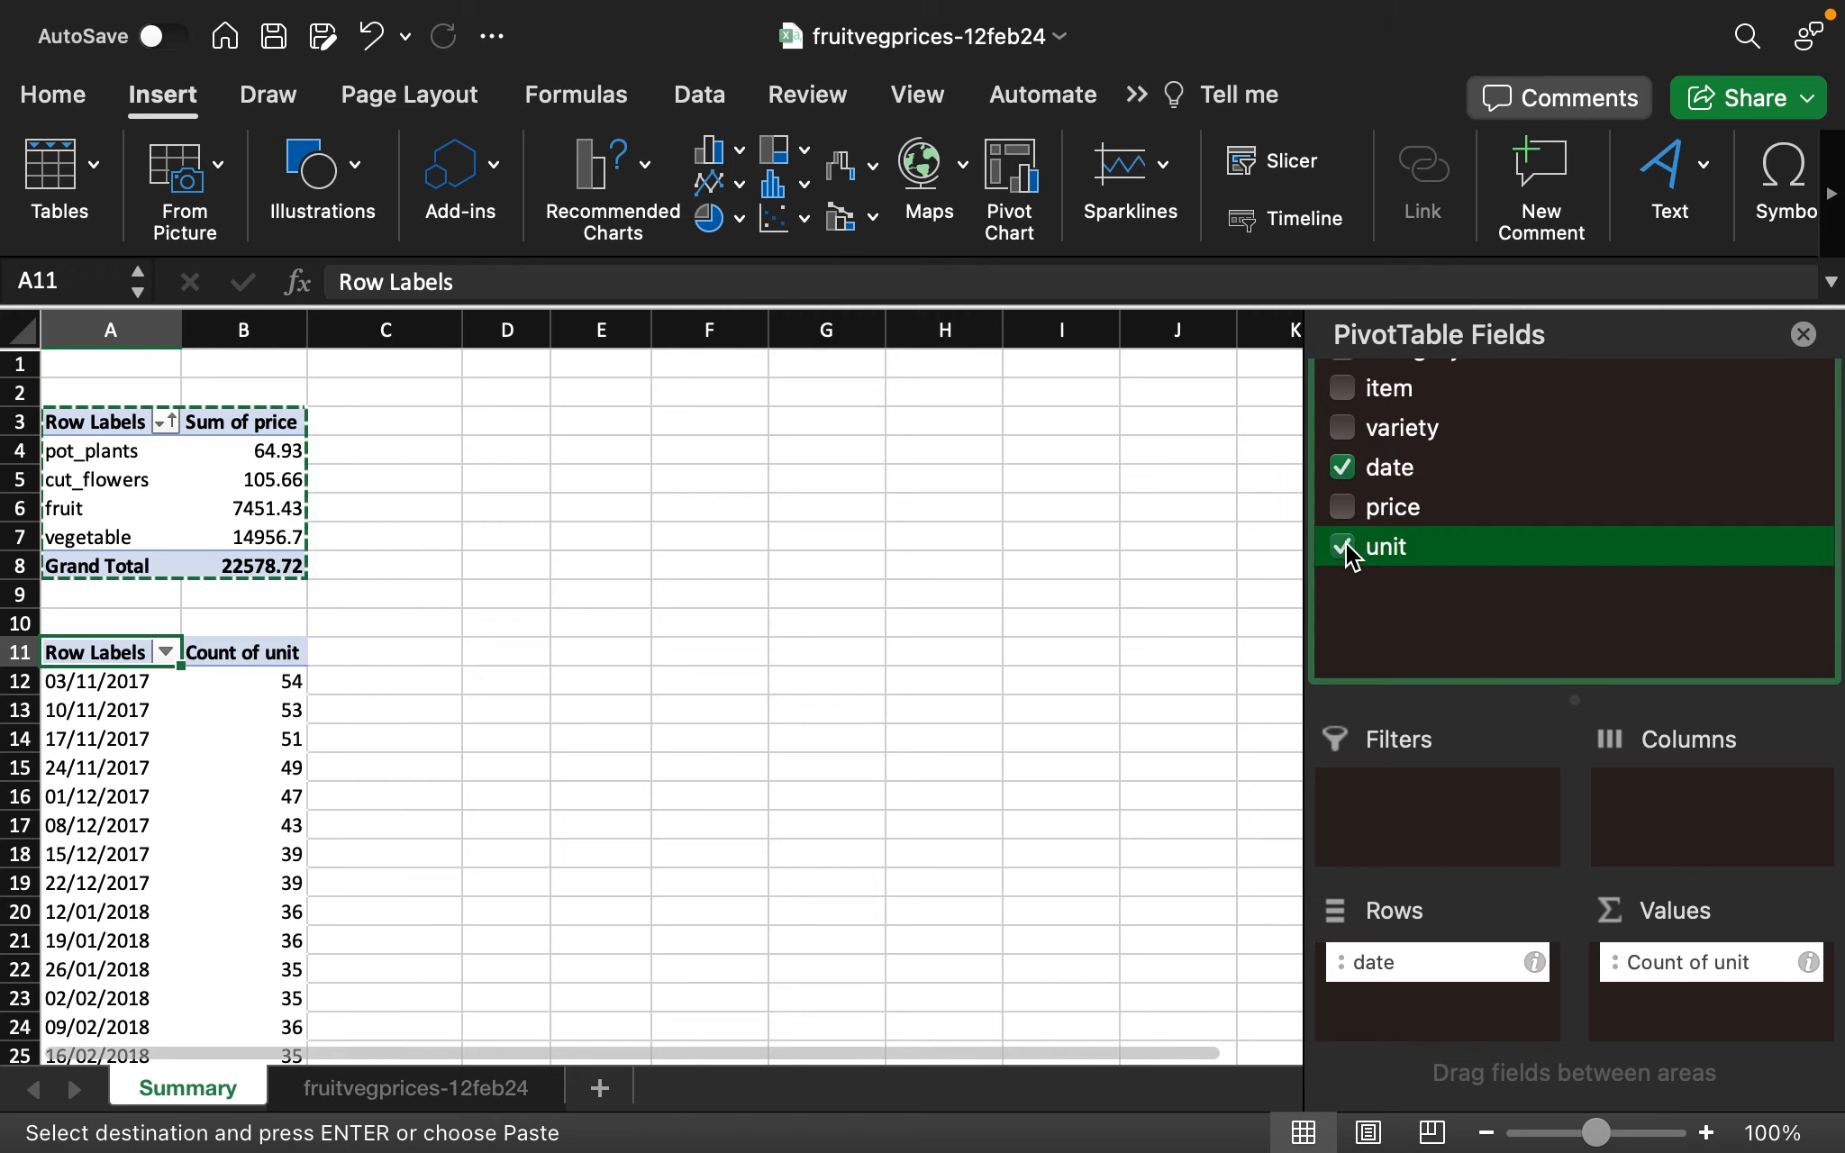
# Examine the unit counts for each date through to the grand total of the date pivot table
pyautogui.scroll(-5, 937, 802)
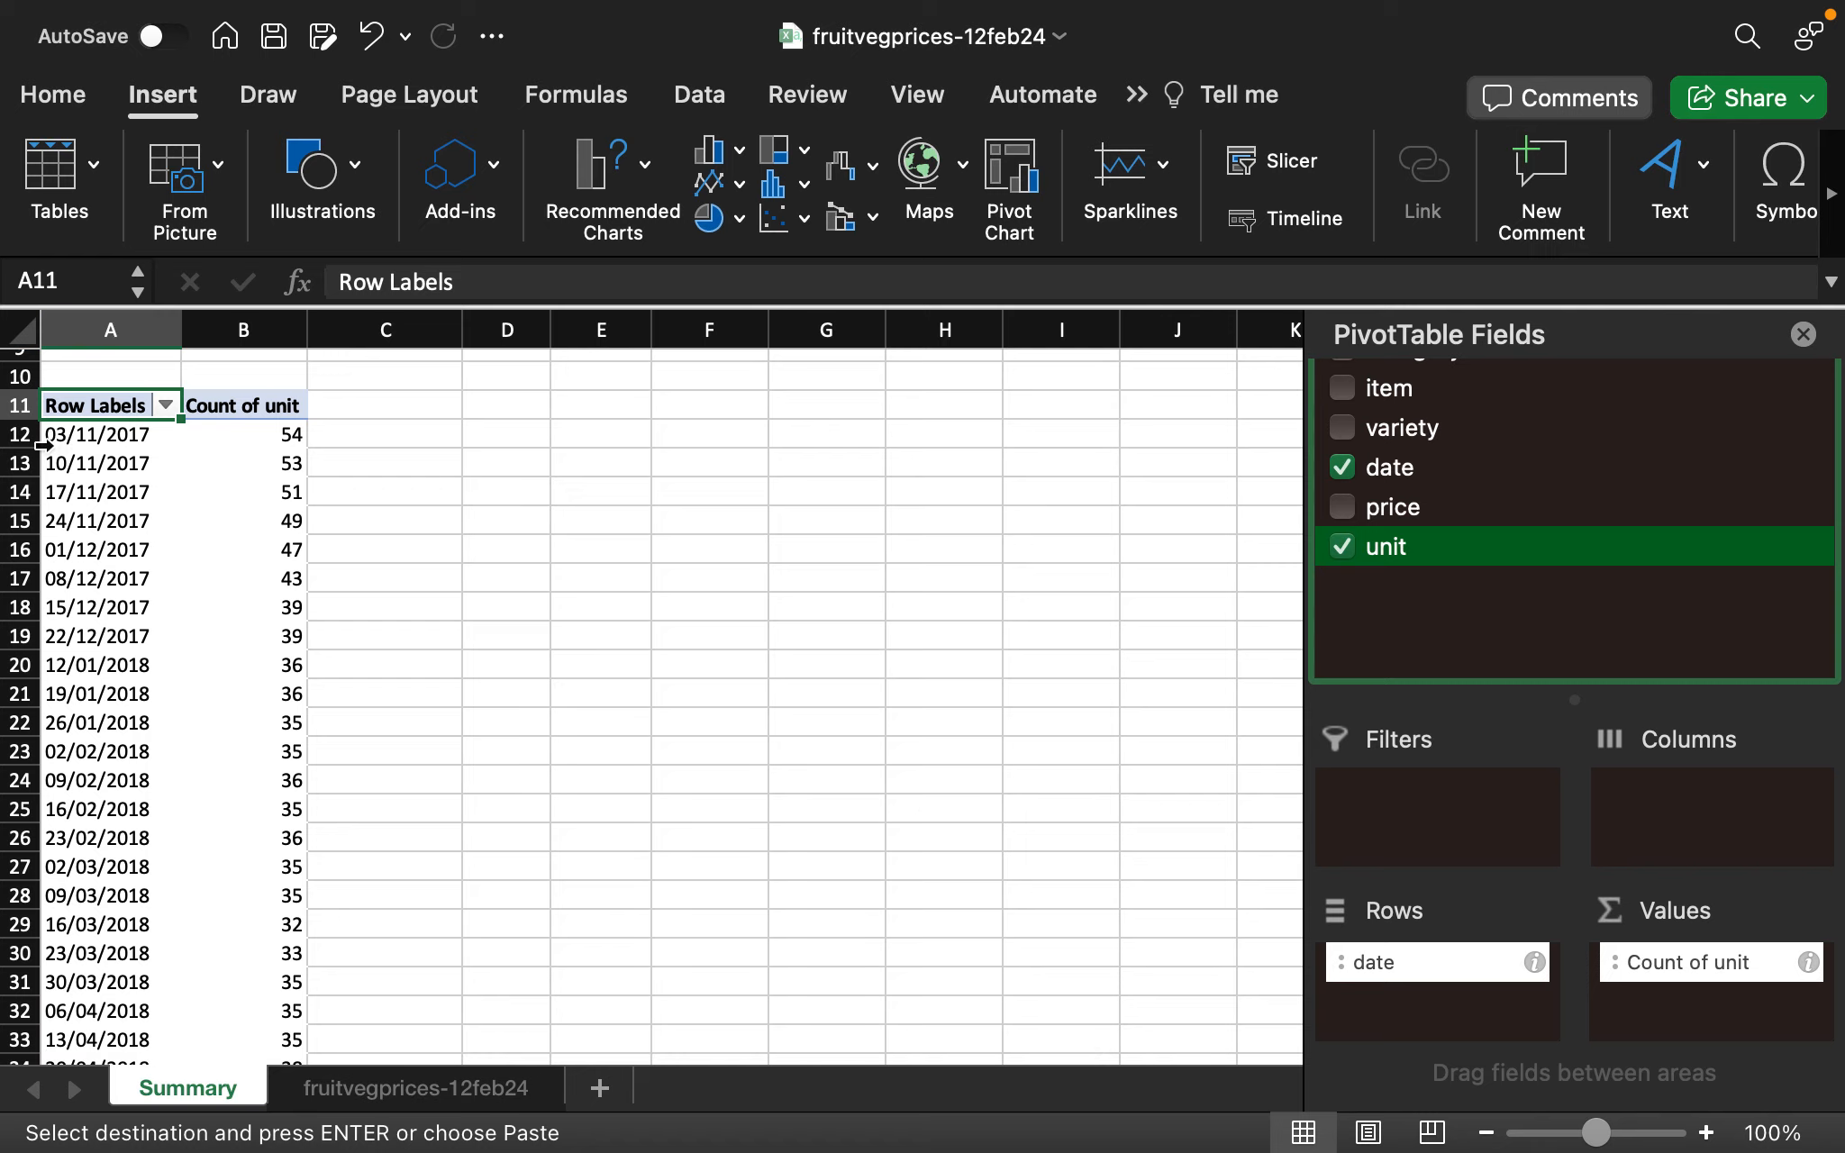
pyautogui.scroll(-20, 122, 766)
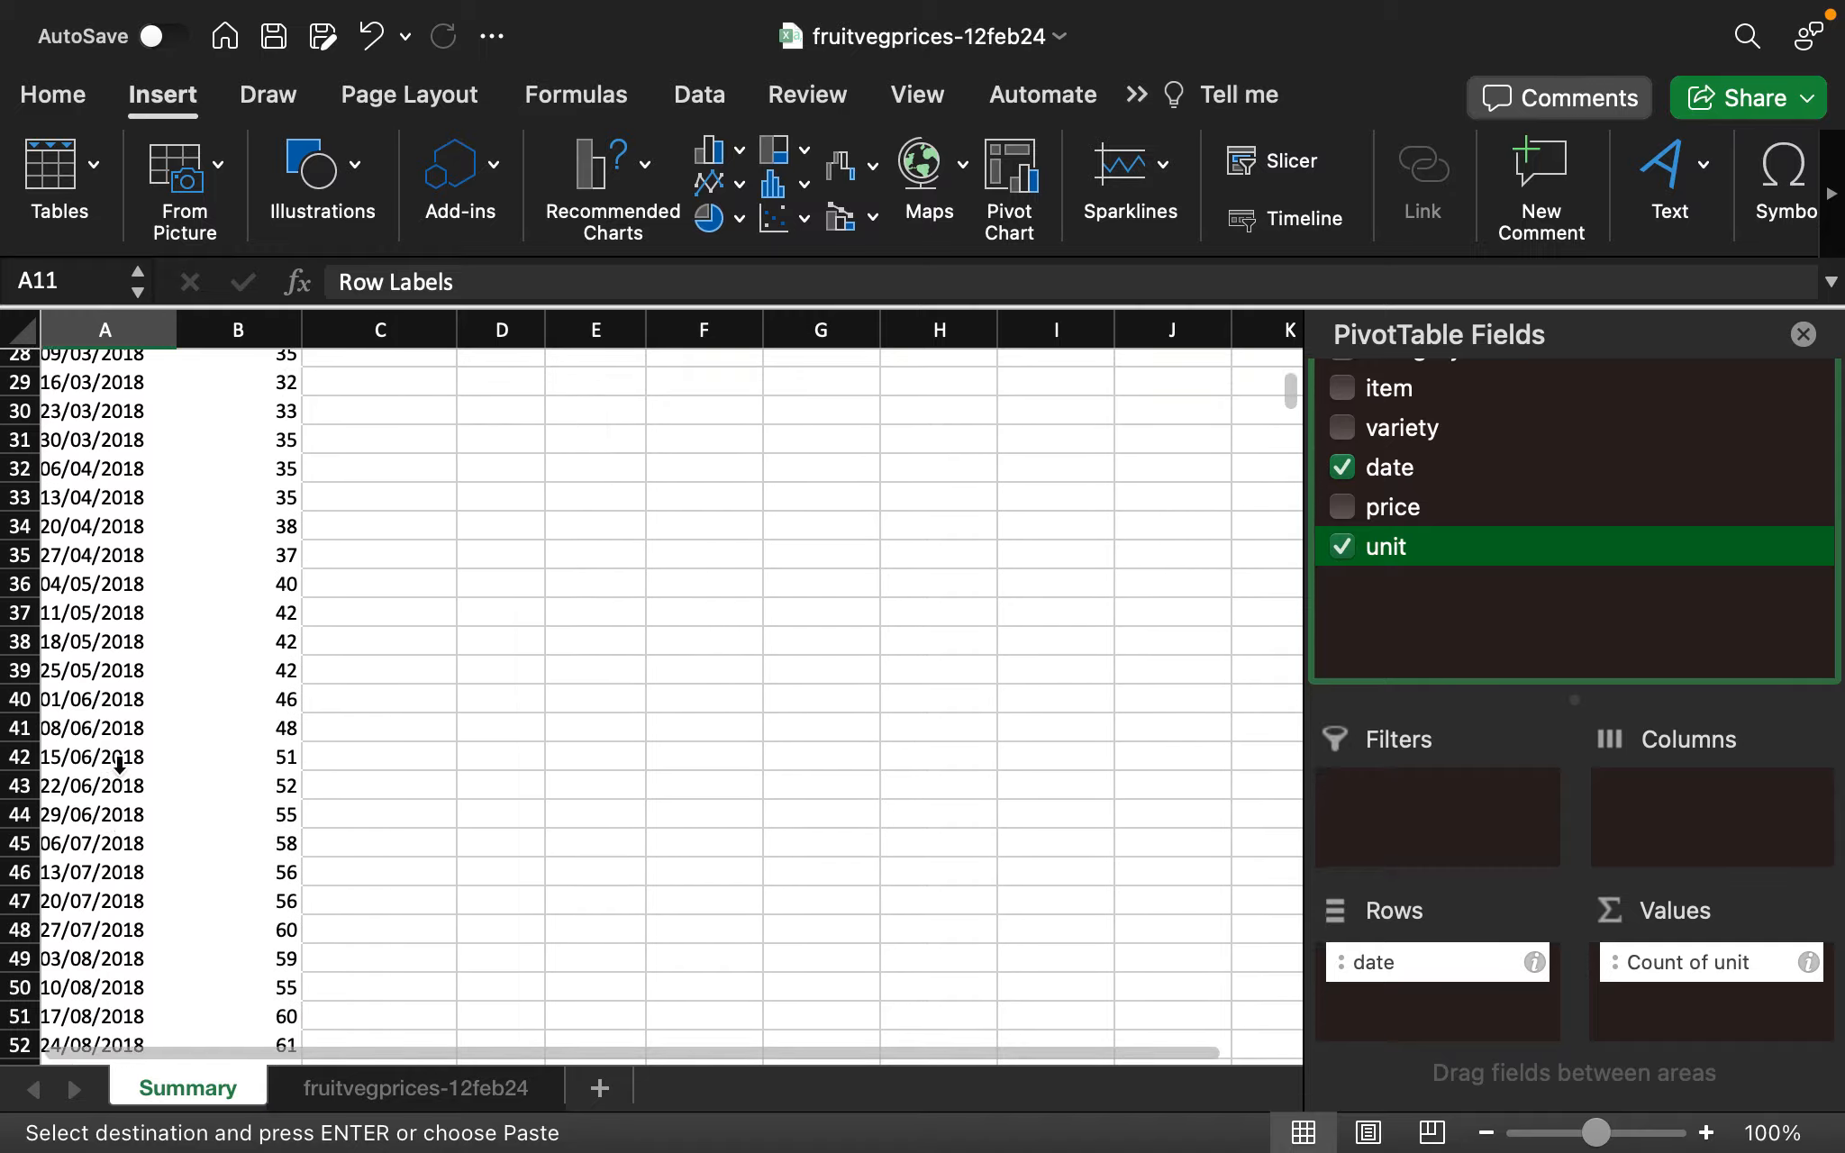
pyautogui.scroll(-20, 119, 766)
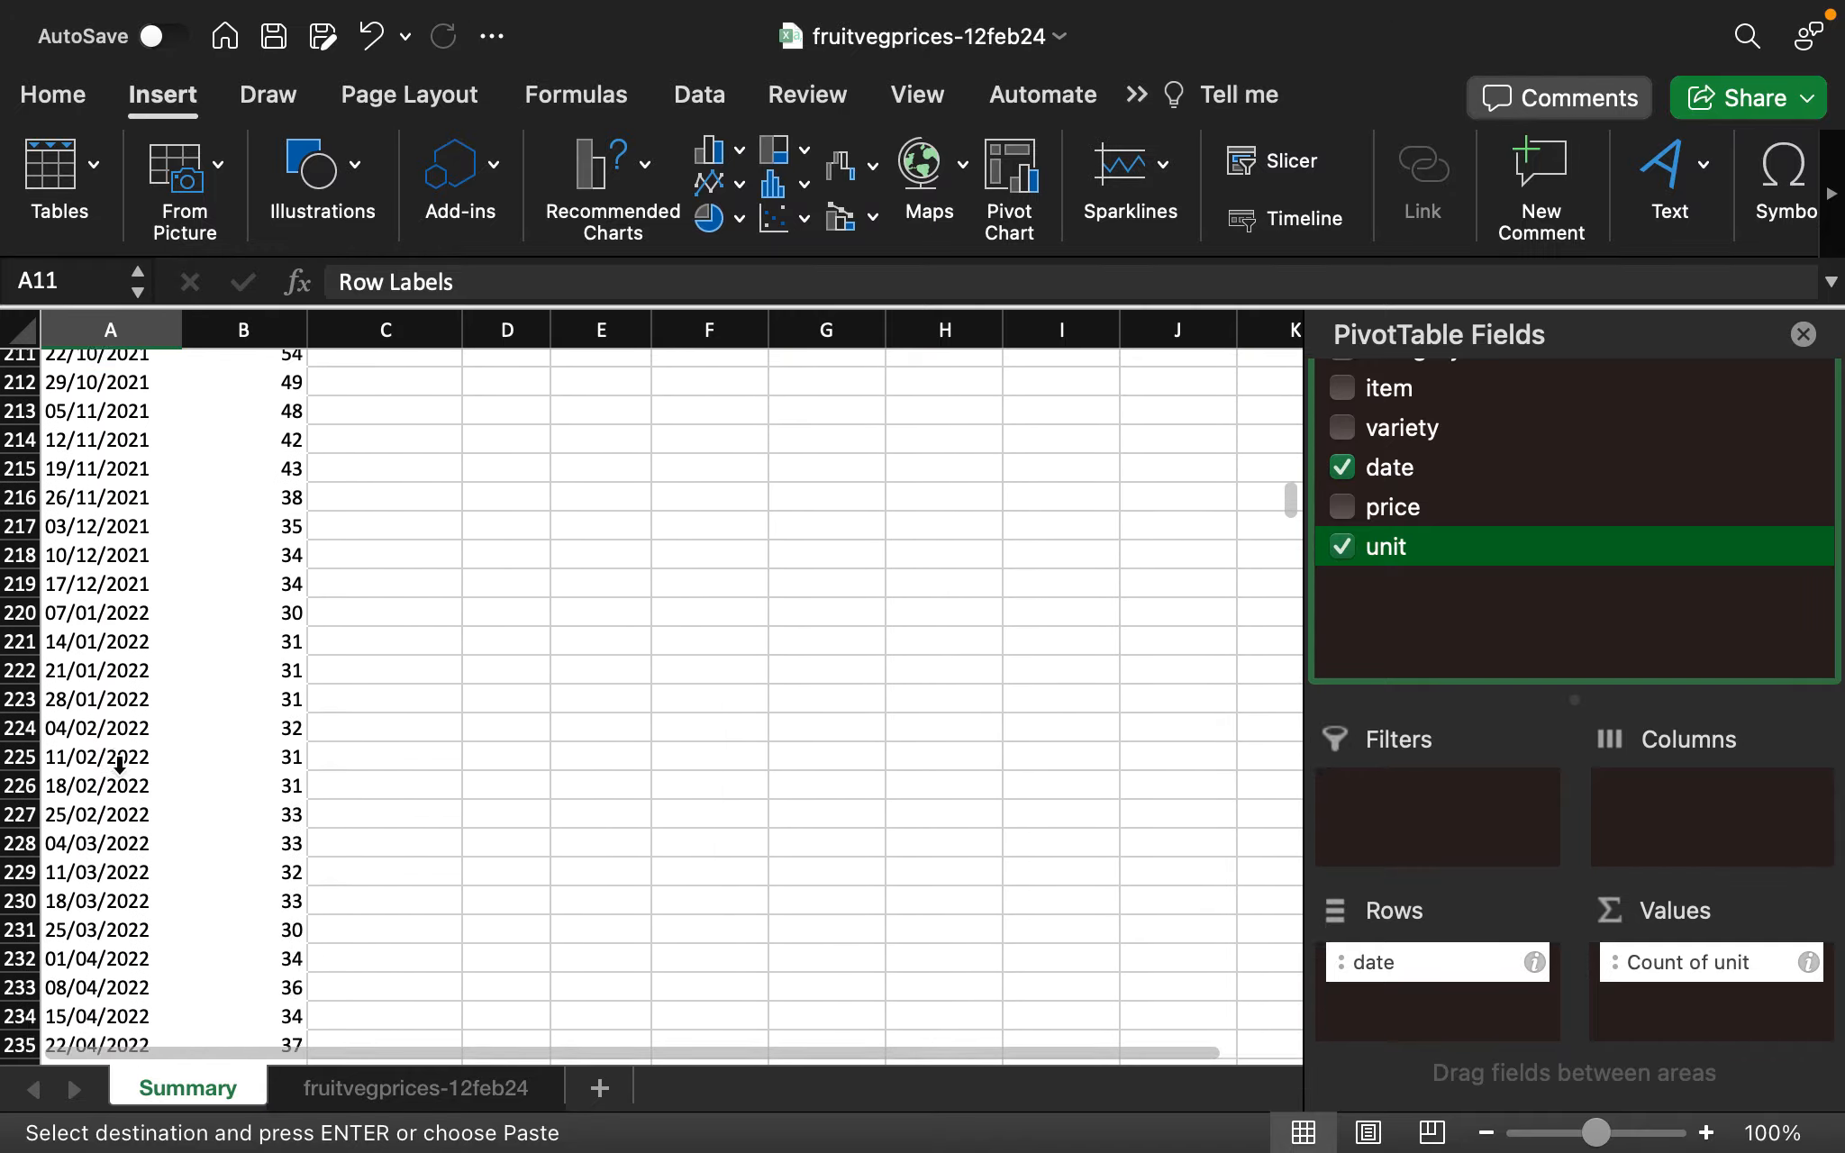
pyautogui.scroll(12, 120, 766)
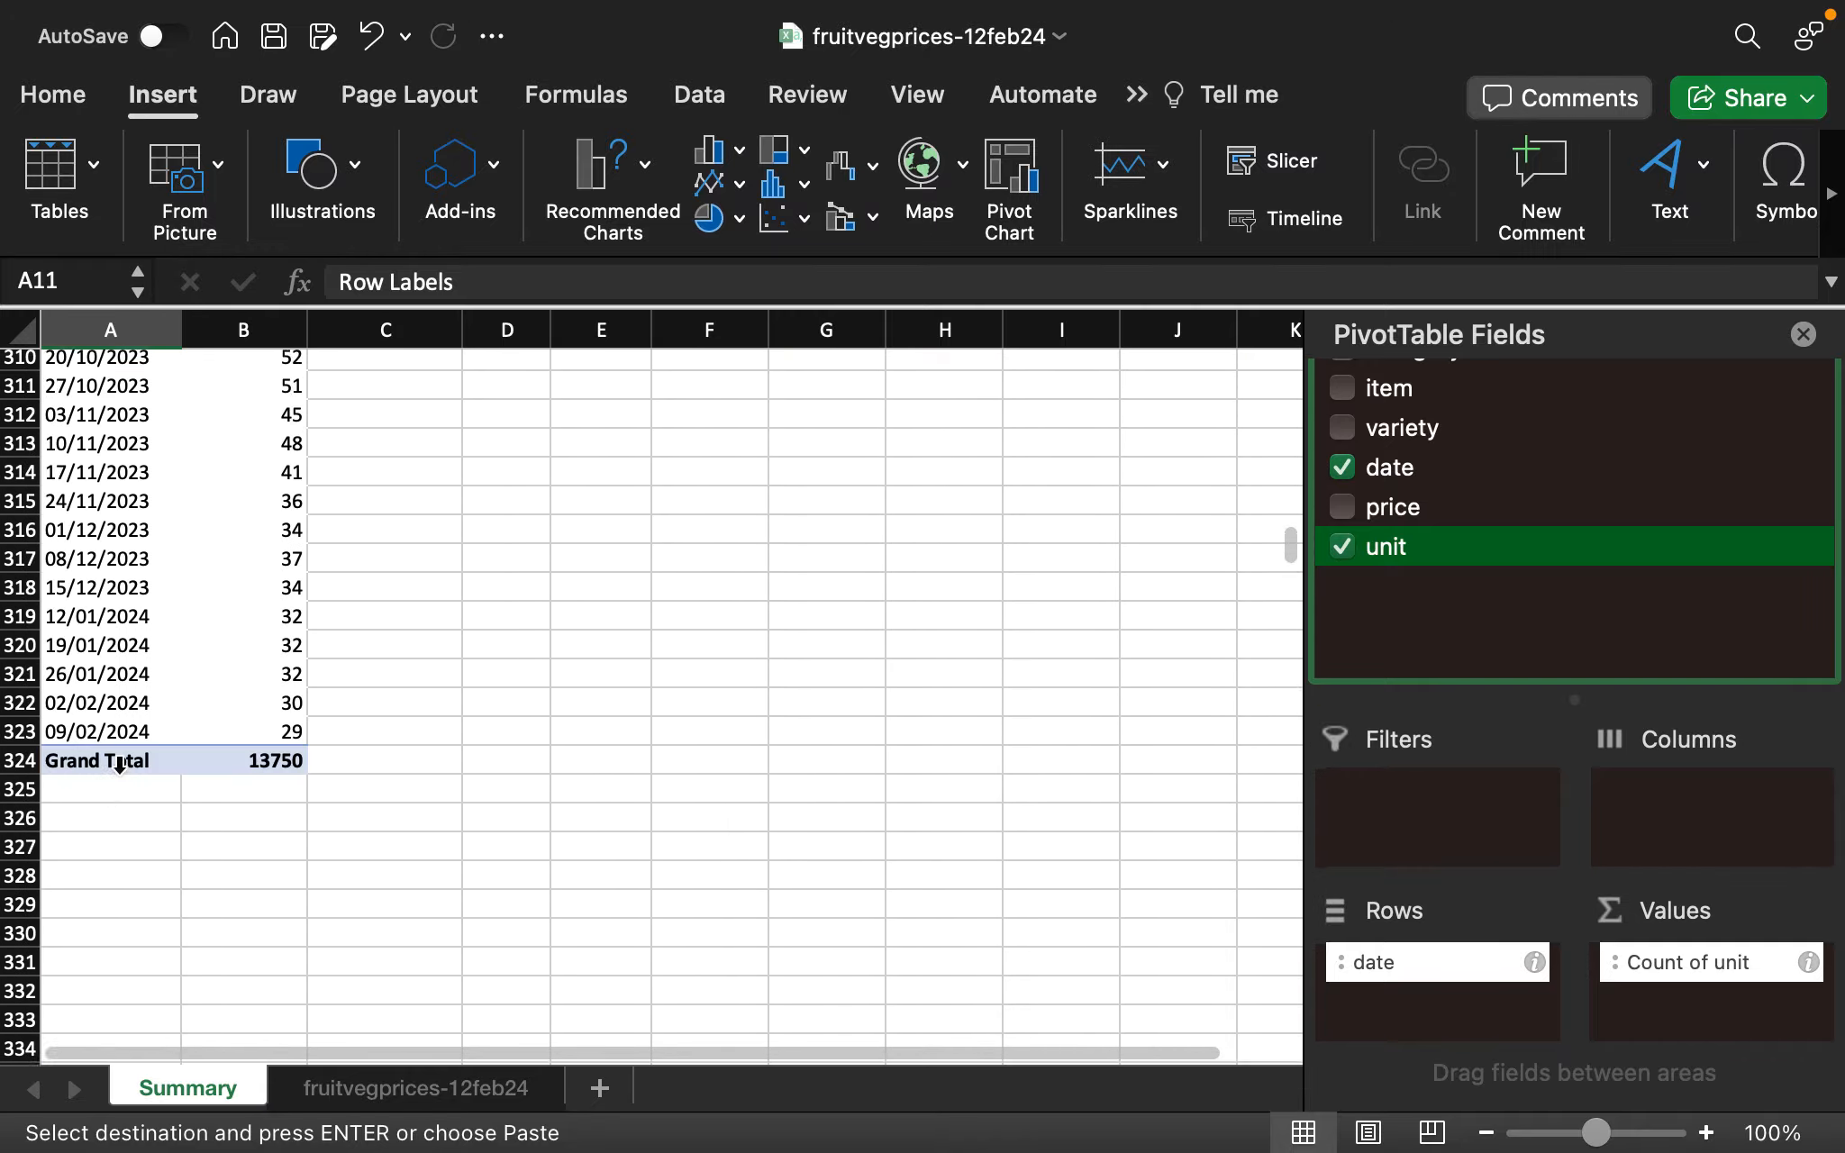
pyautogui.hscroll(-1, 82, 942)
pyautogui.scroll(1, 82, 942)
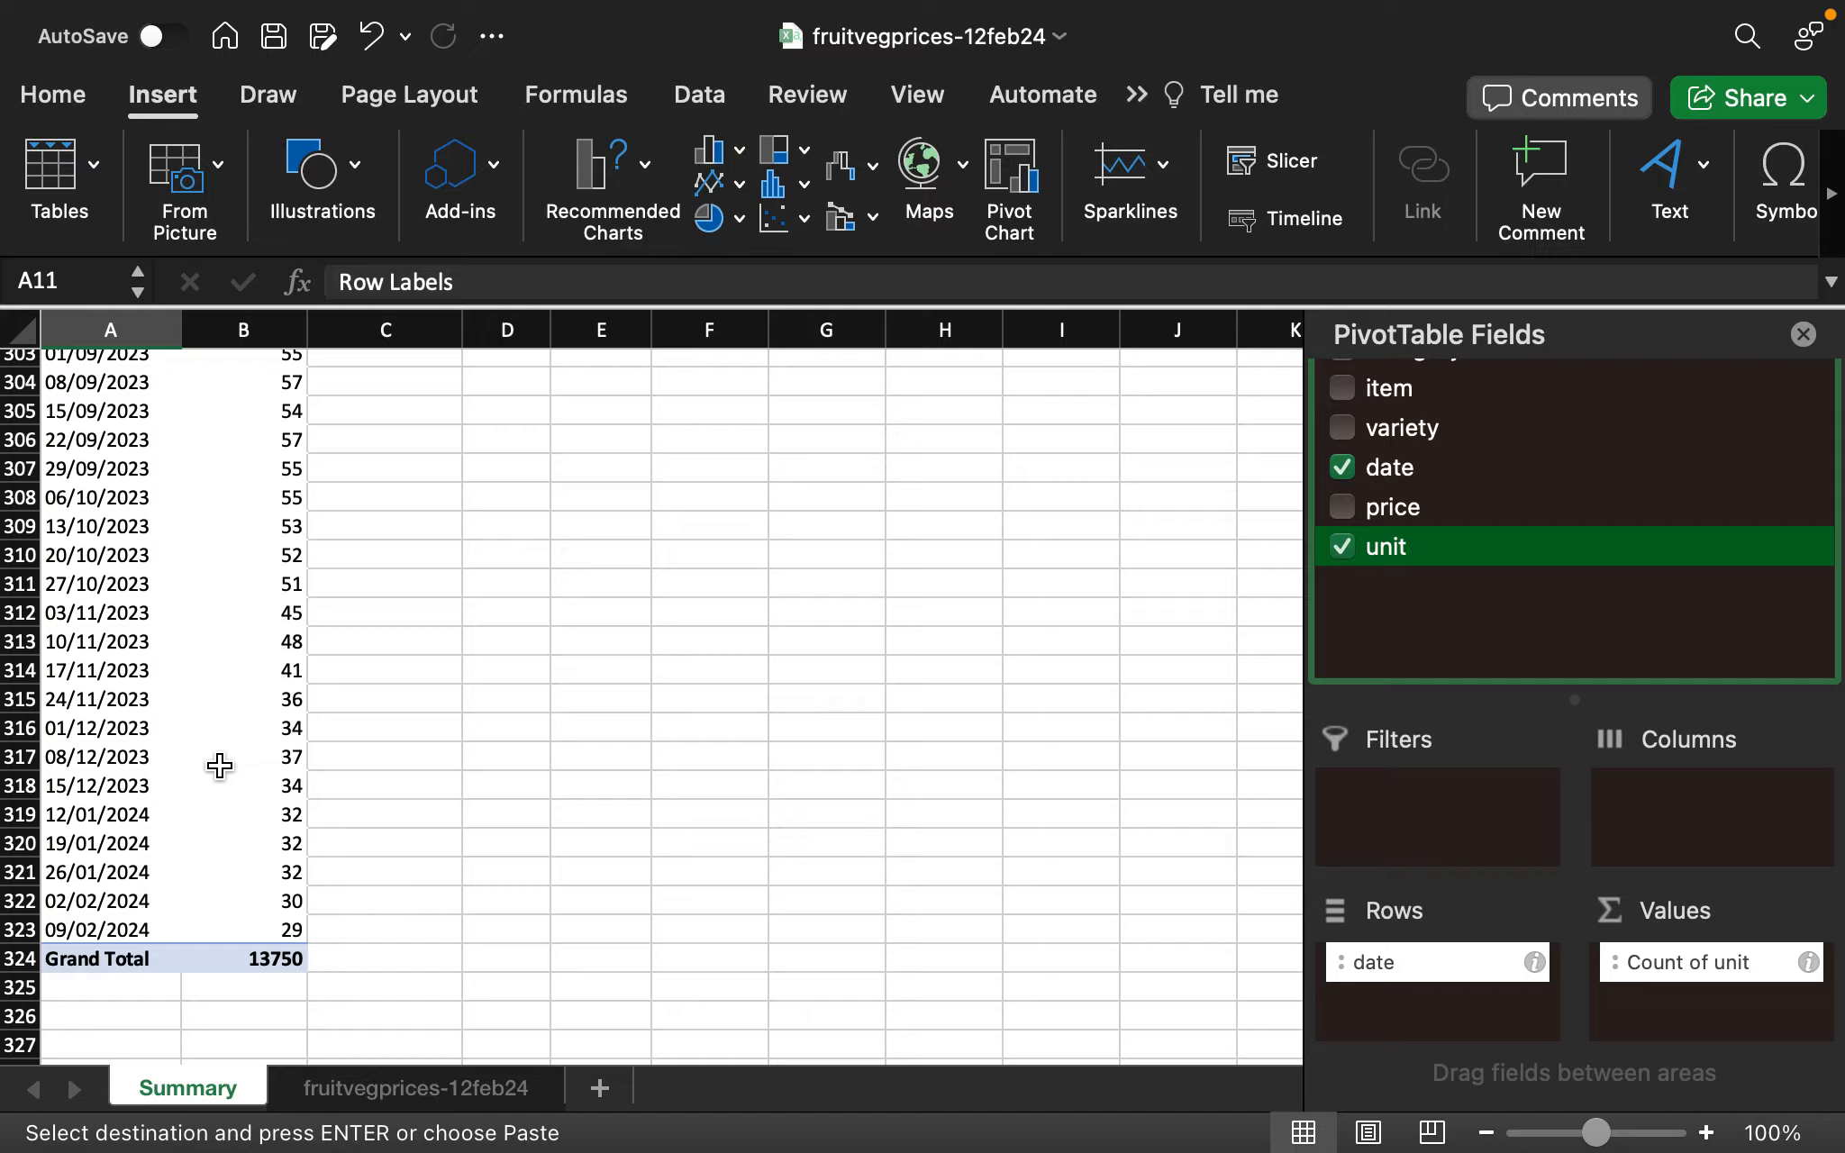
pyautogui.scroll(20, 219, 766)
pyautogui.scroll(20, 219, 765)
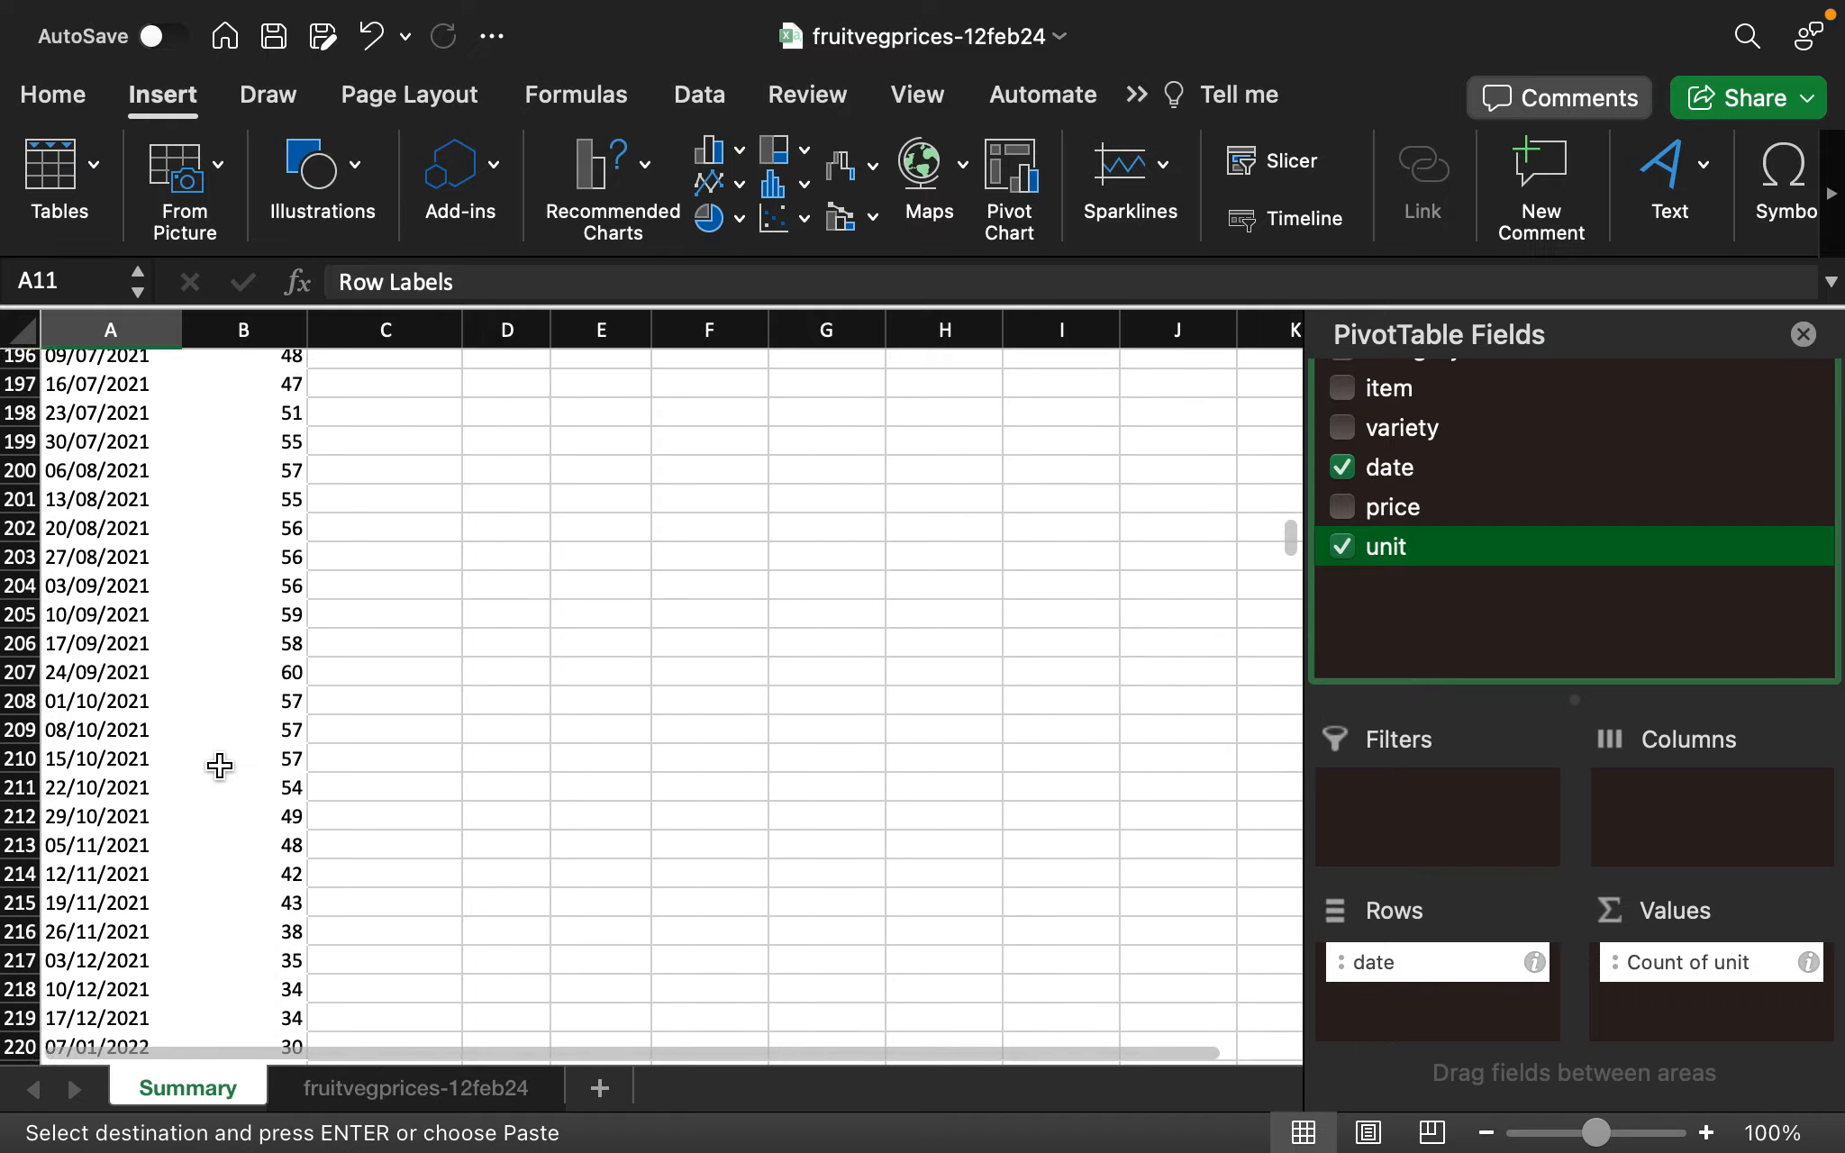
pyautogui.scroll(20, 220, 765)
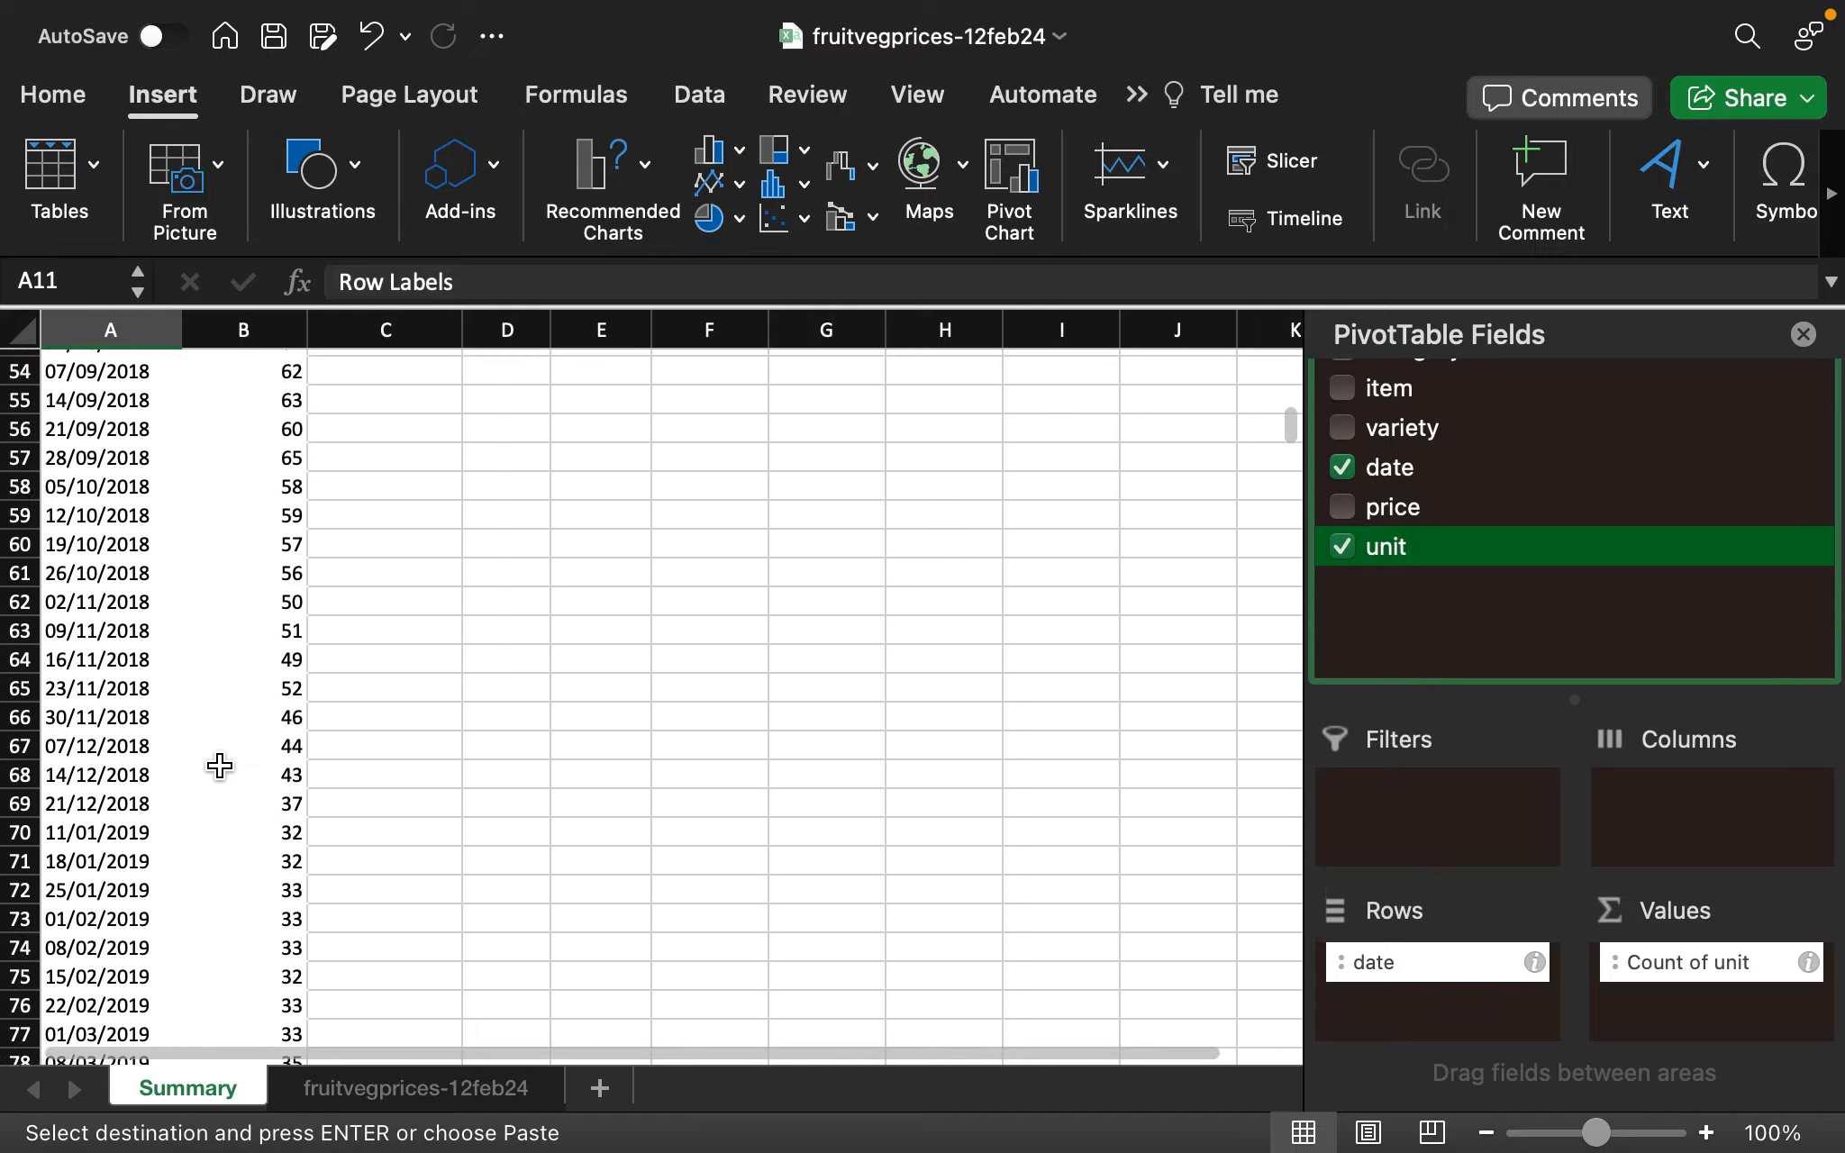
pyautogui.scroll(1, 220, 766)
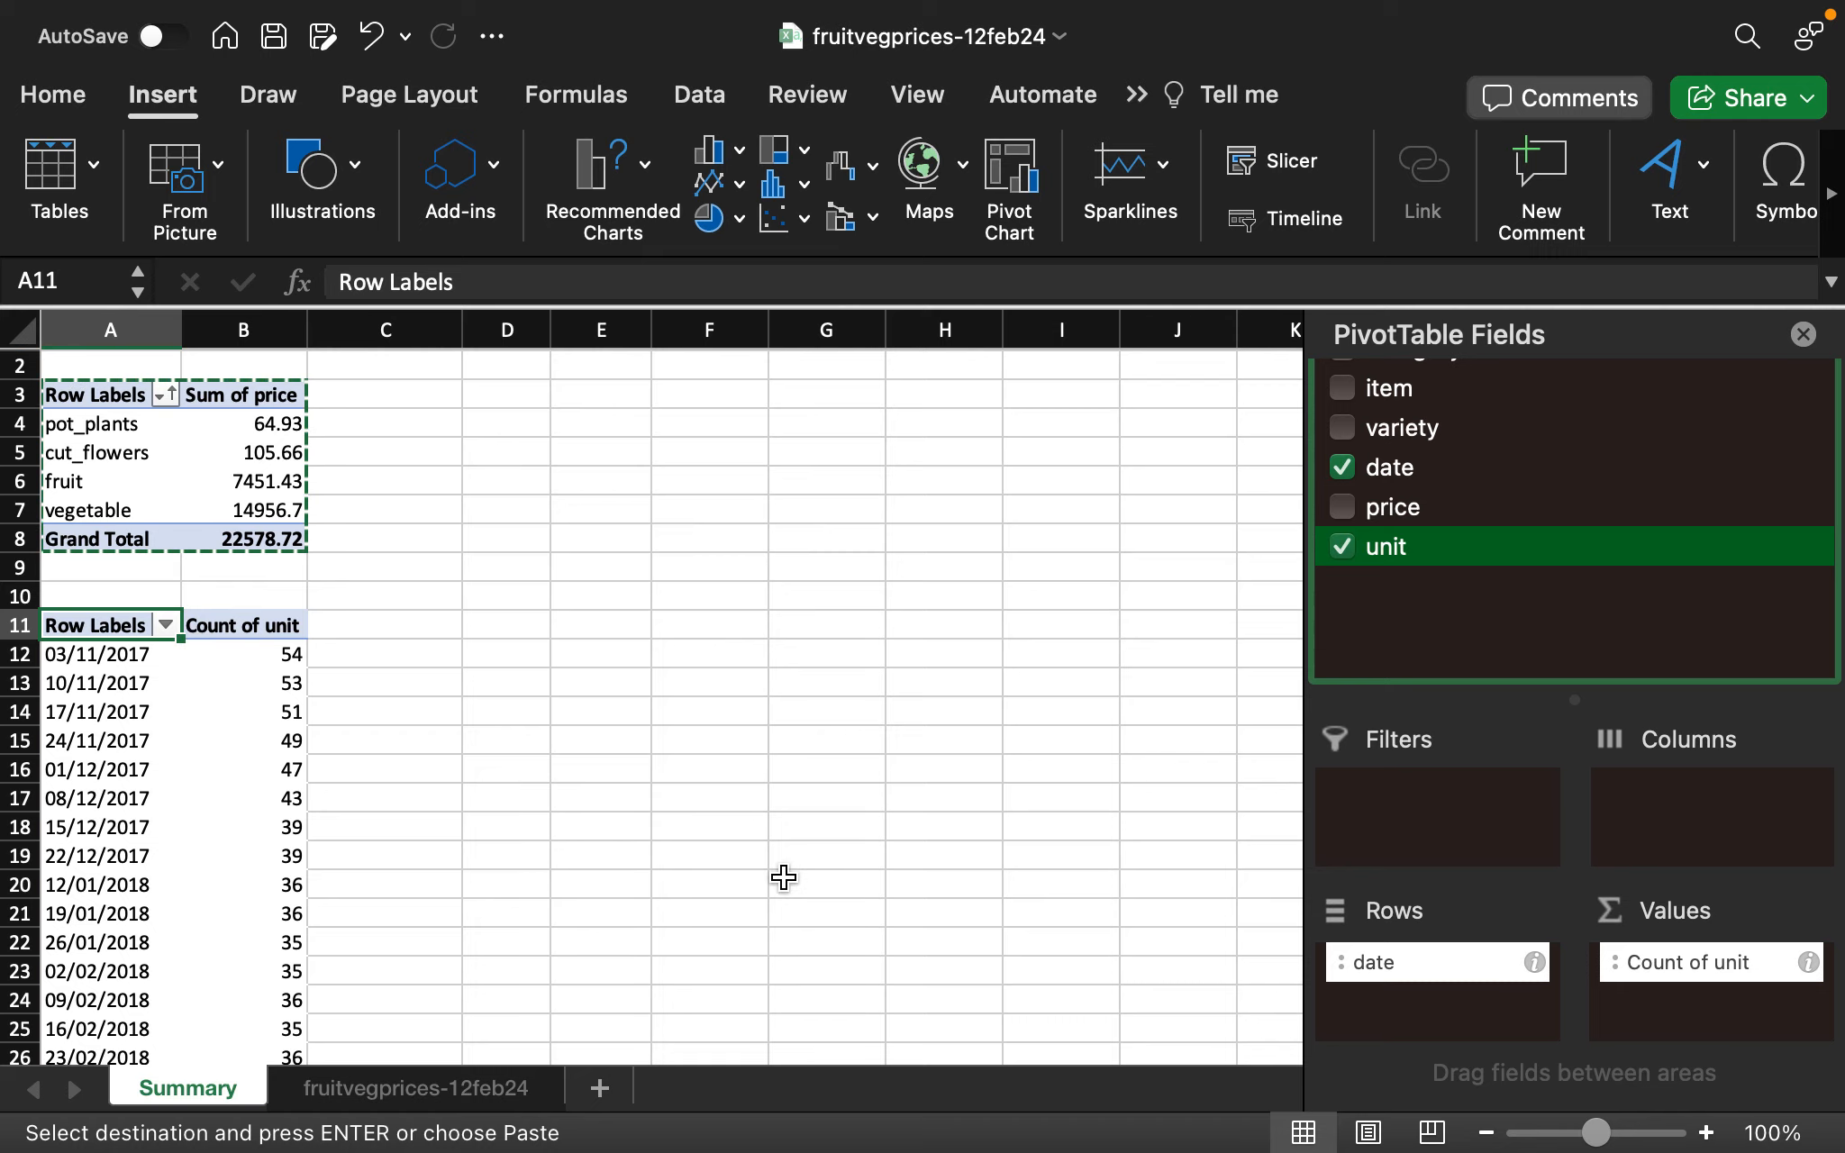
# Copy the category pivot table in A3:B8 to cell D5 and widen column D
pyautogui.click(589, 526)
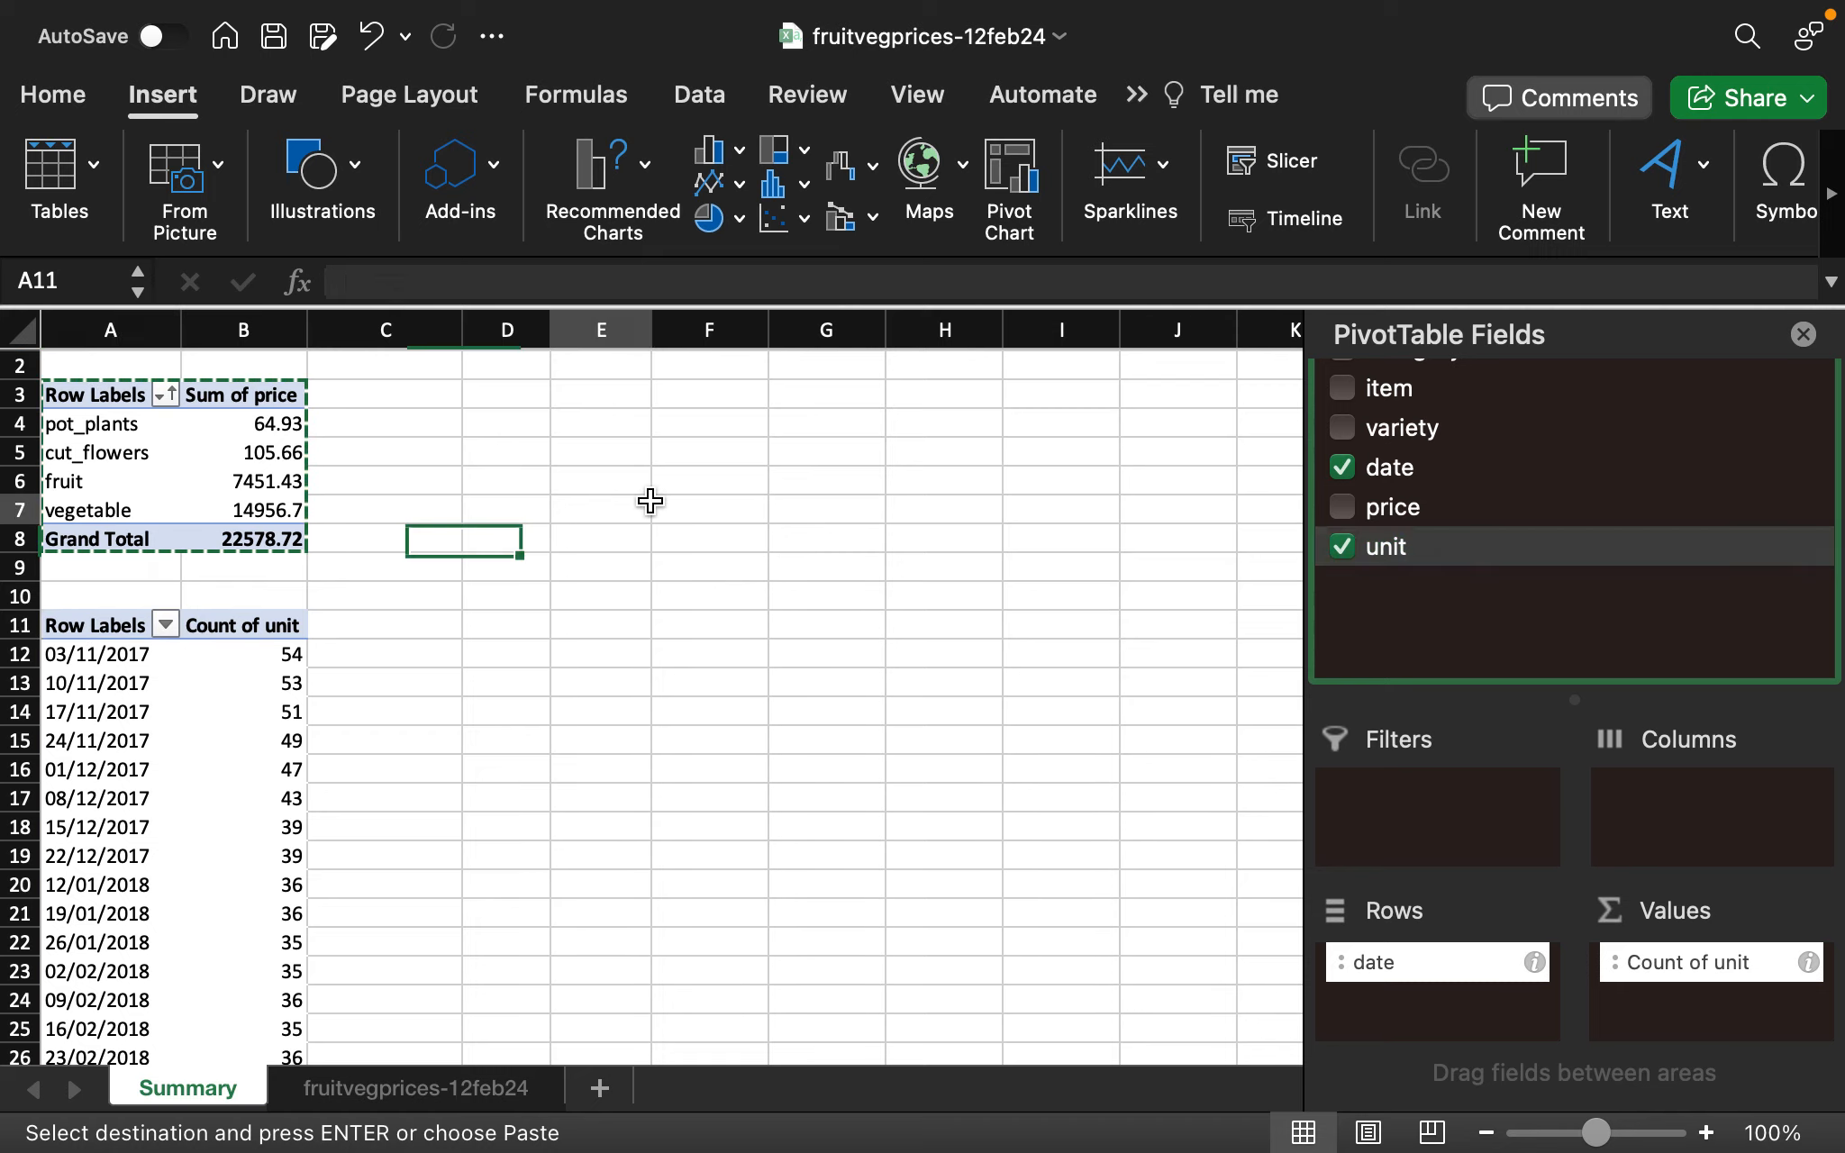
pyautogui.moveTo(138, 410); pyautogui.dragTo(266, 540)
pyautogui.press('super+c')
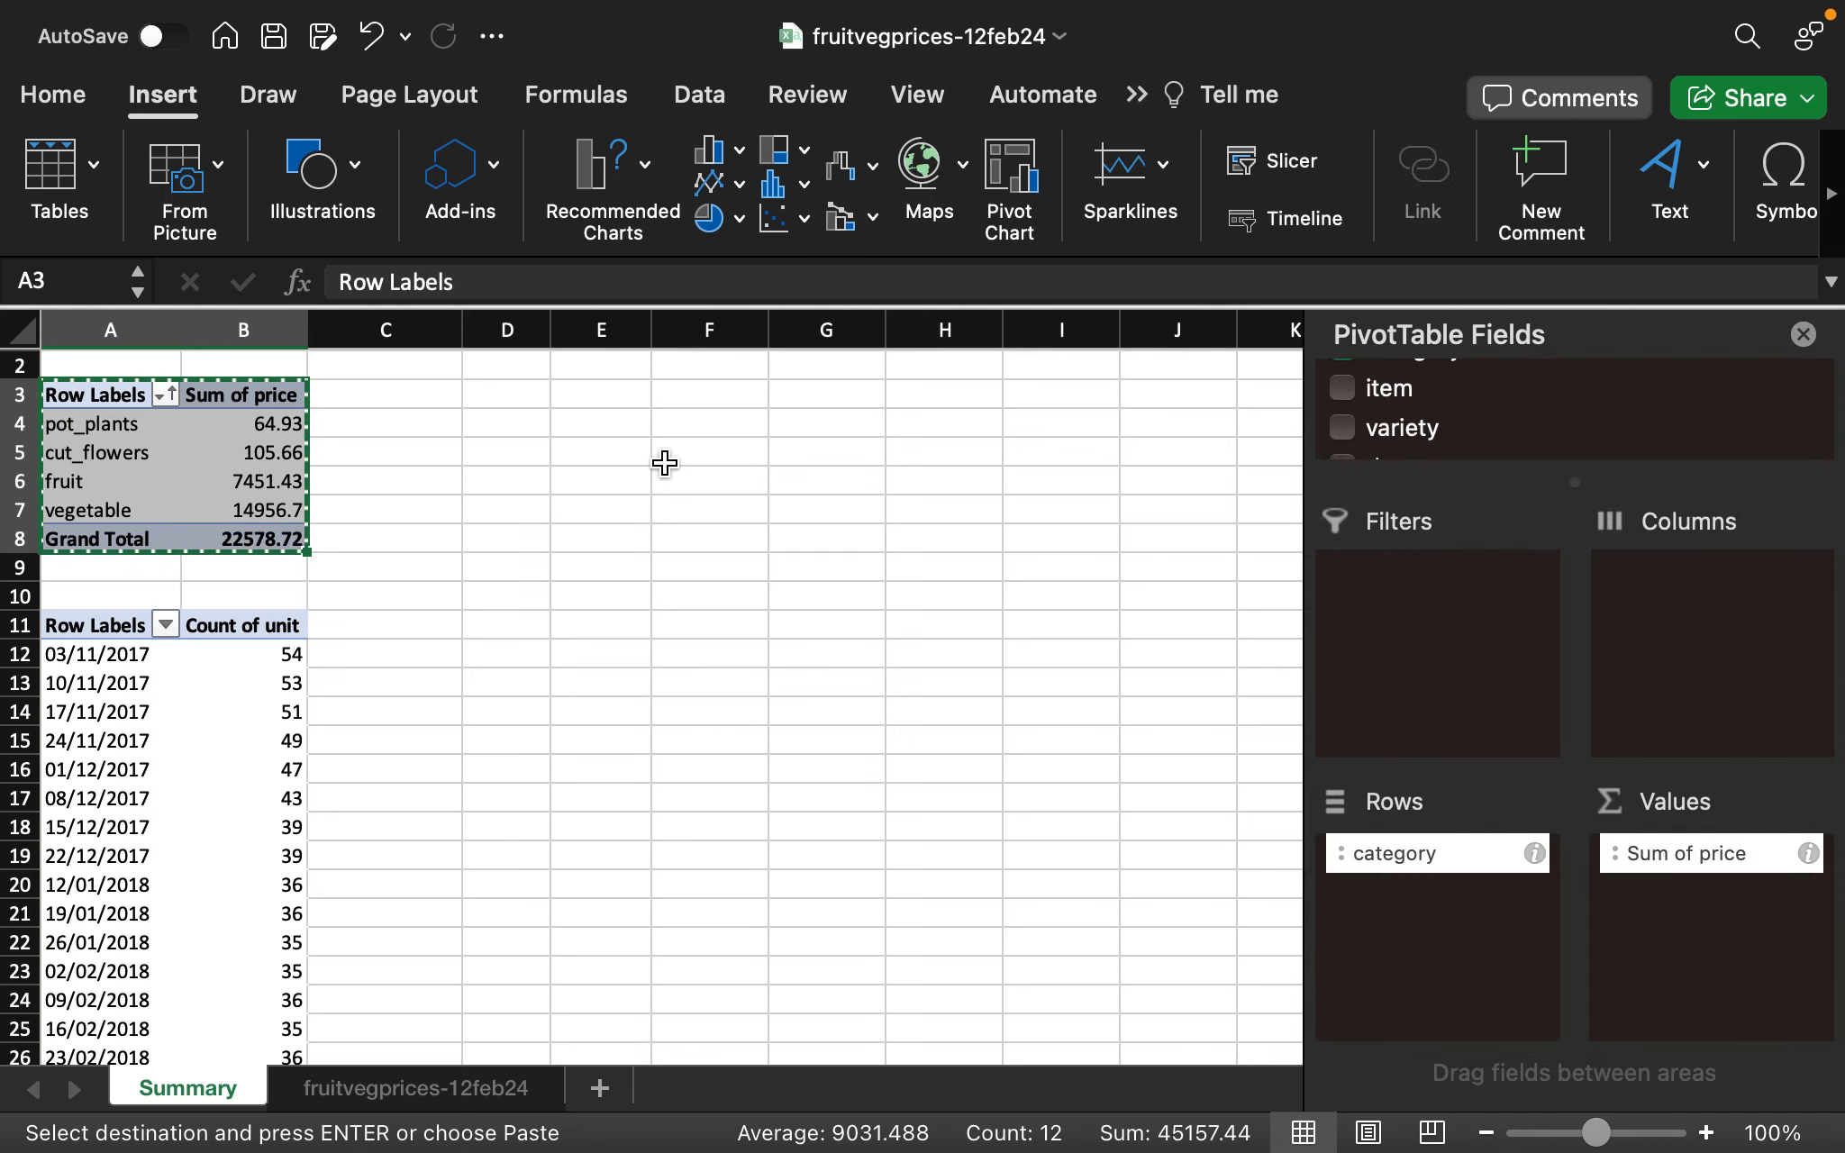
pyautogui.click(502, 437)
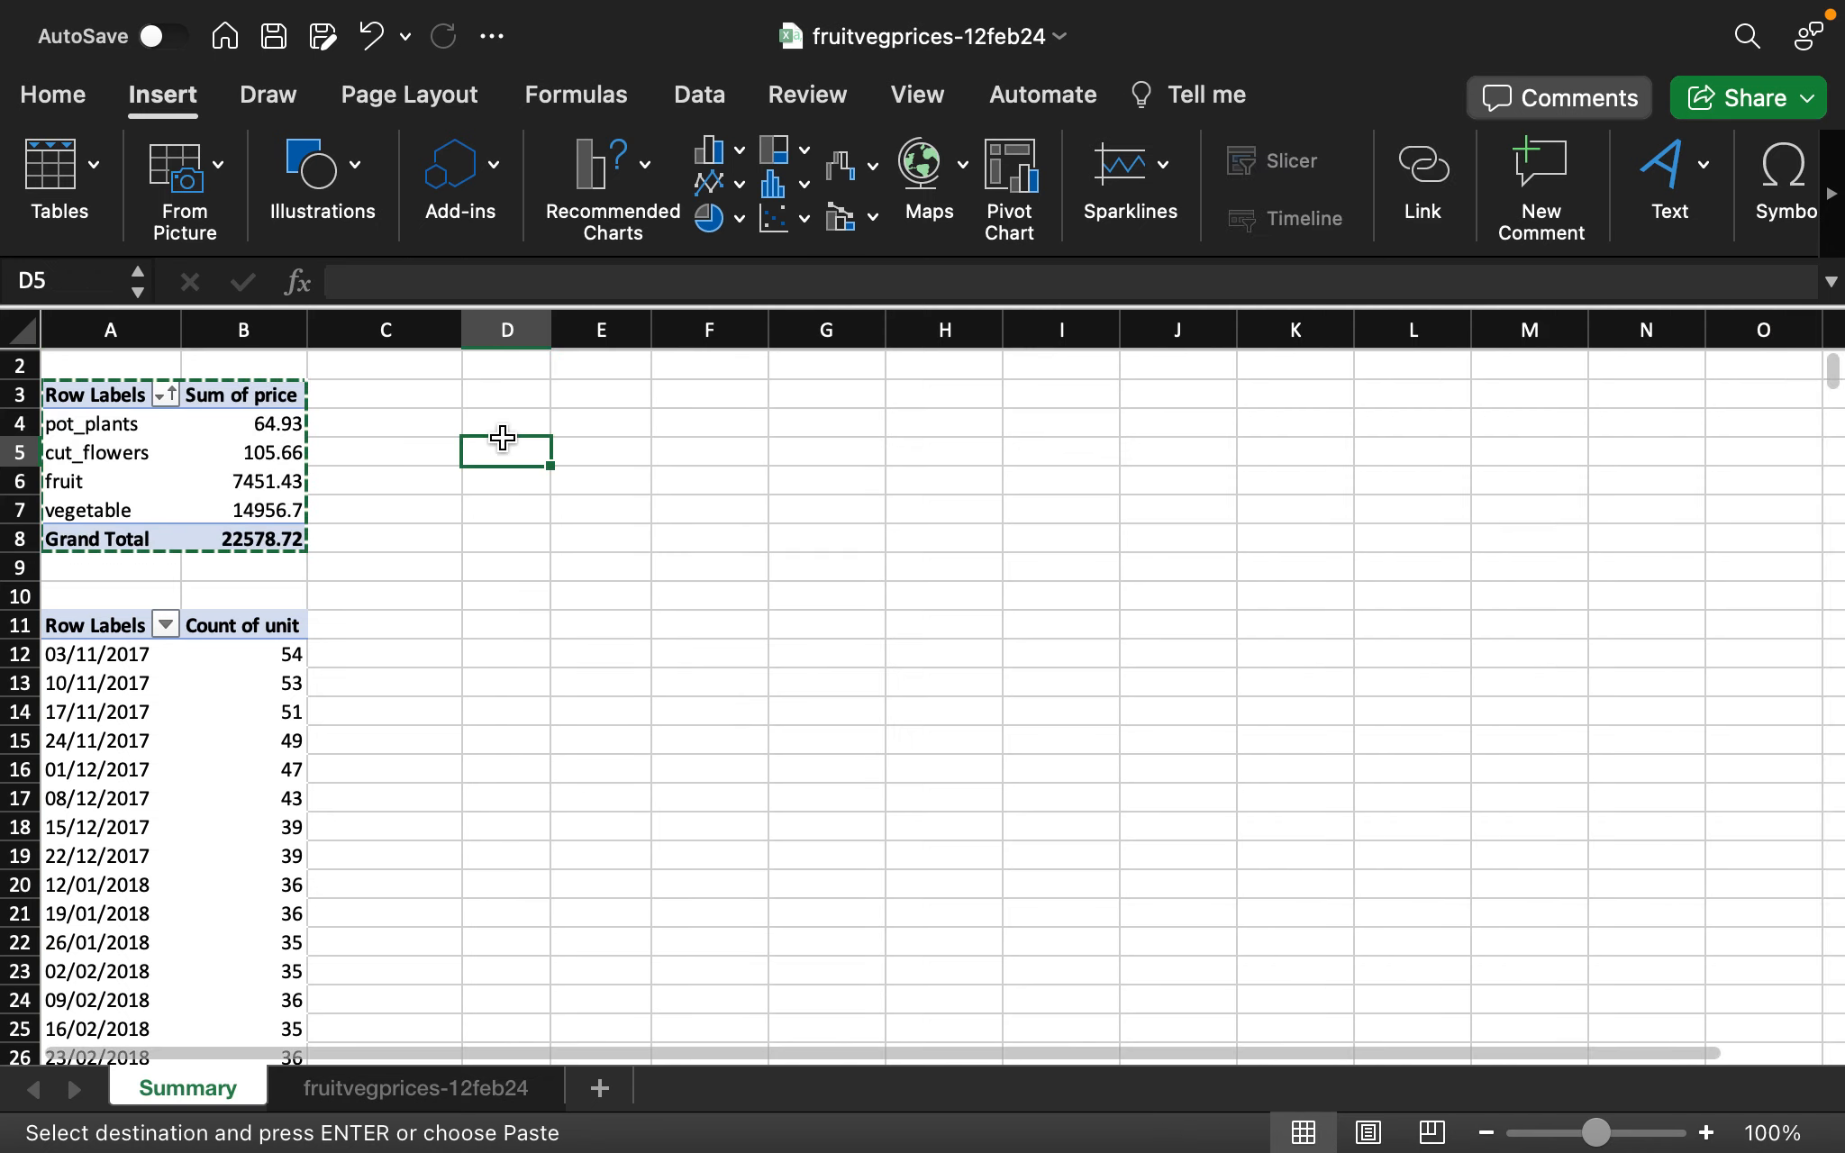
pyautogui.press('super+v')
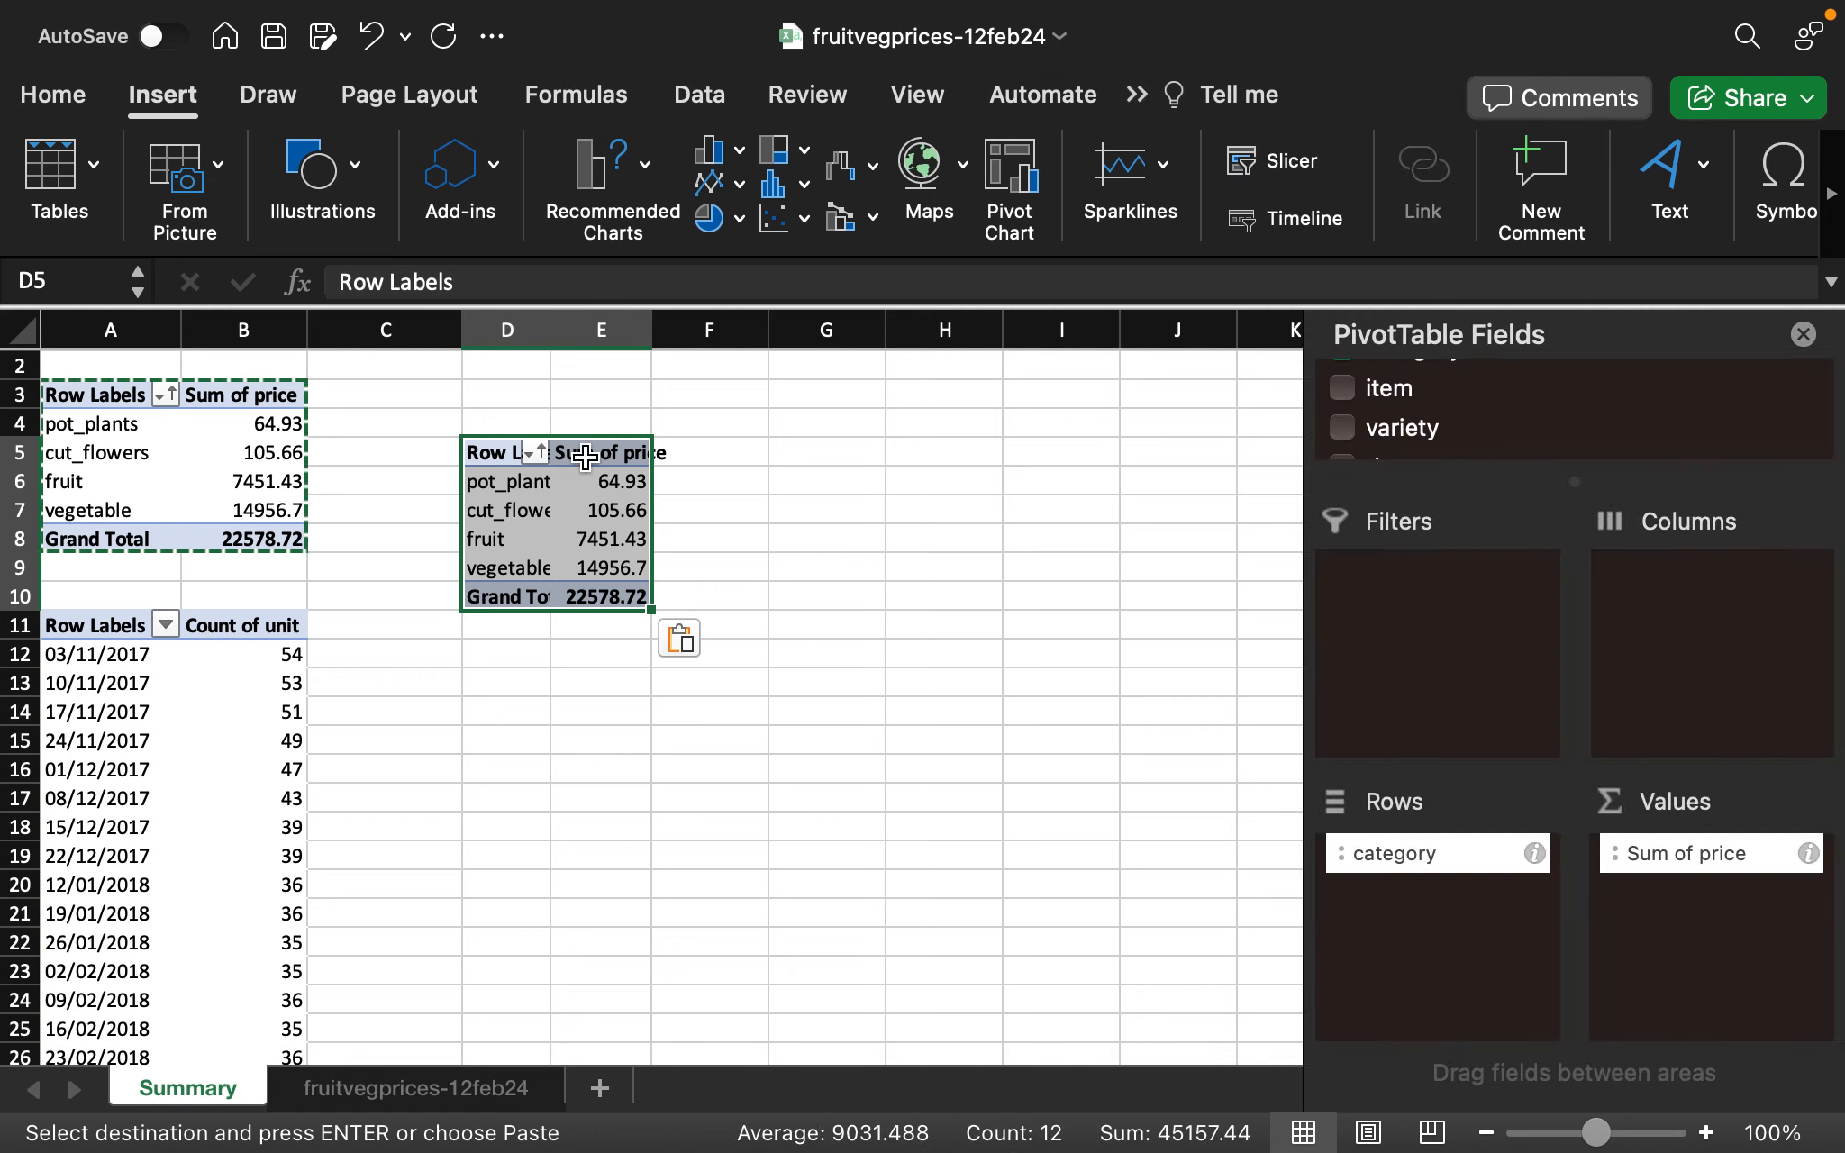
pyautogui.moveTo(550, 329); pyautogui.dragTo(579, 329)
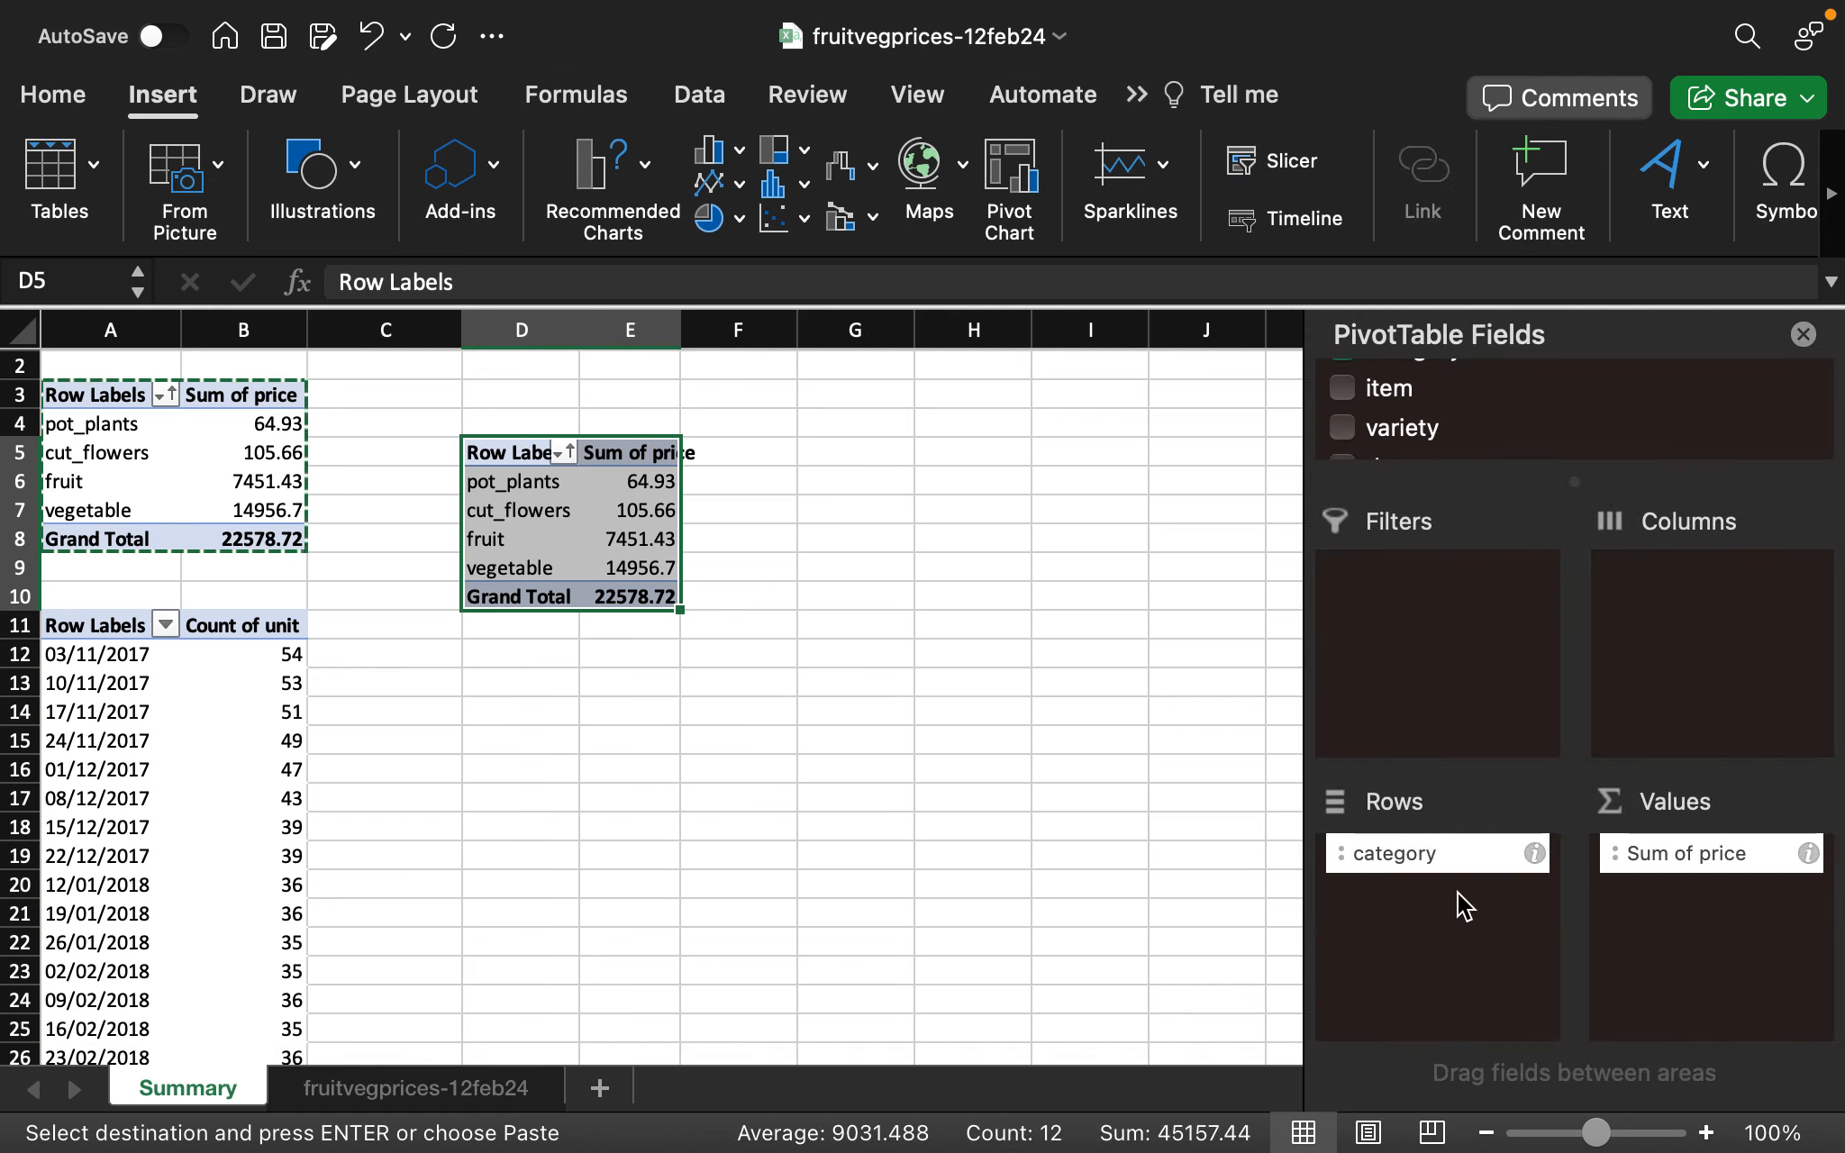
# Change the pivot table at D5 to list item instead of category in rows and Count of unit instead of Sum of price
pyautogui.moveTo(1478, 869); pyautogui.dragTo(1045, 853)
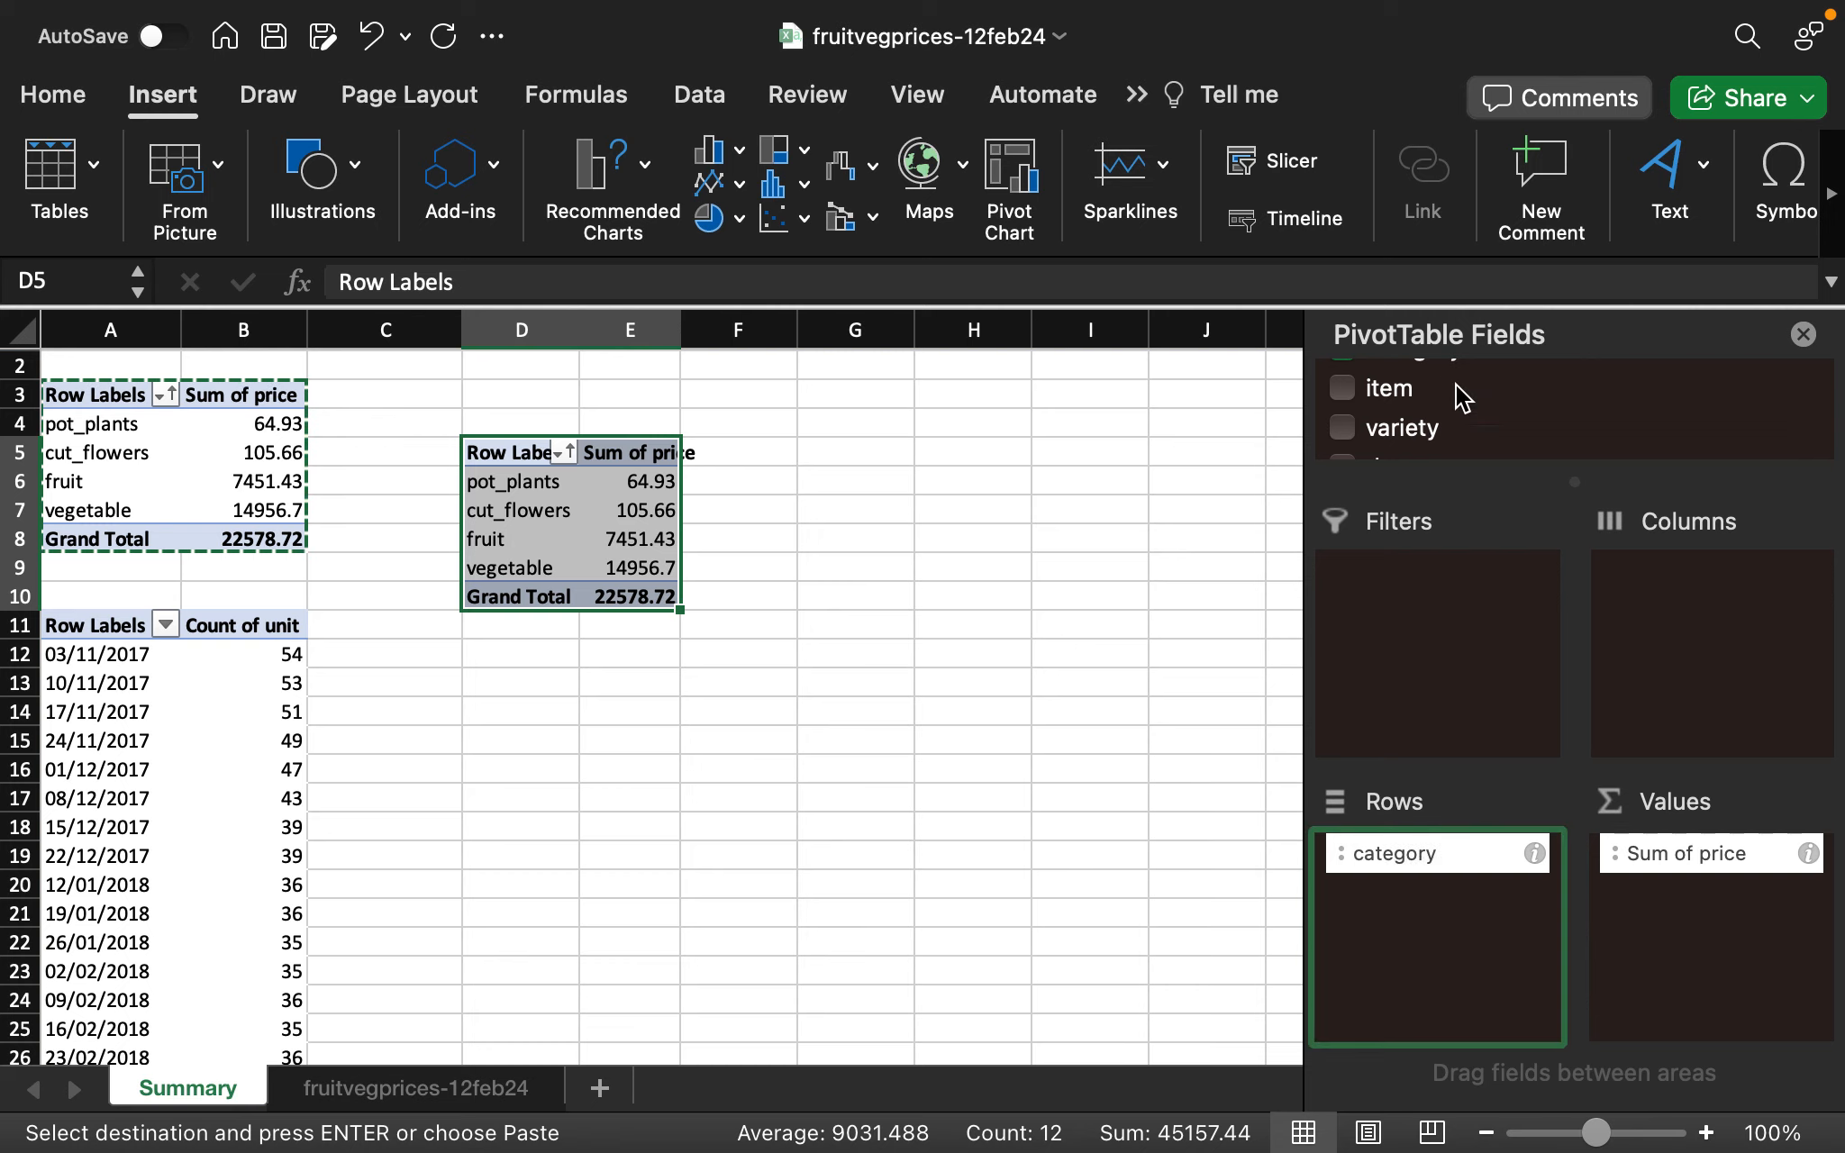
pyautogui.moveTo(1503, 479); pyautogui.dragTo(1502, 610)
pyautogui.click(1364, 391)
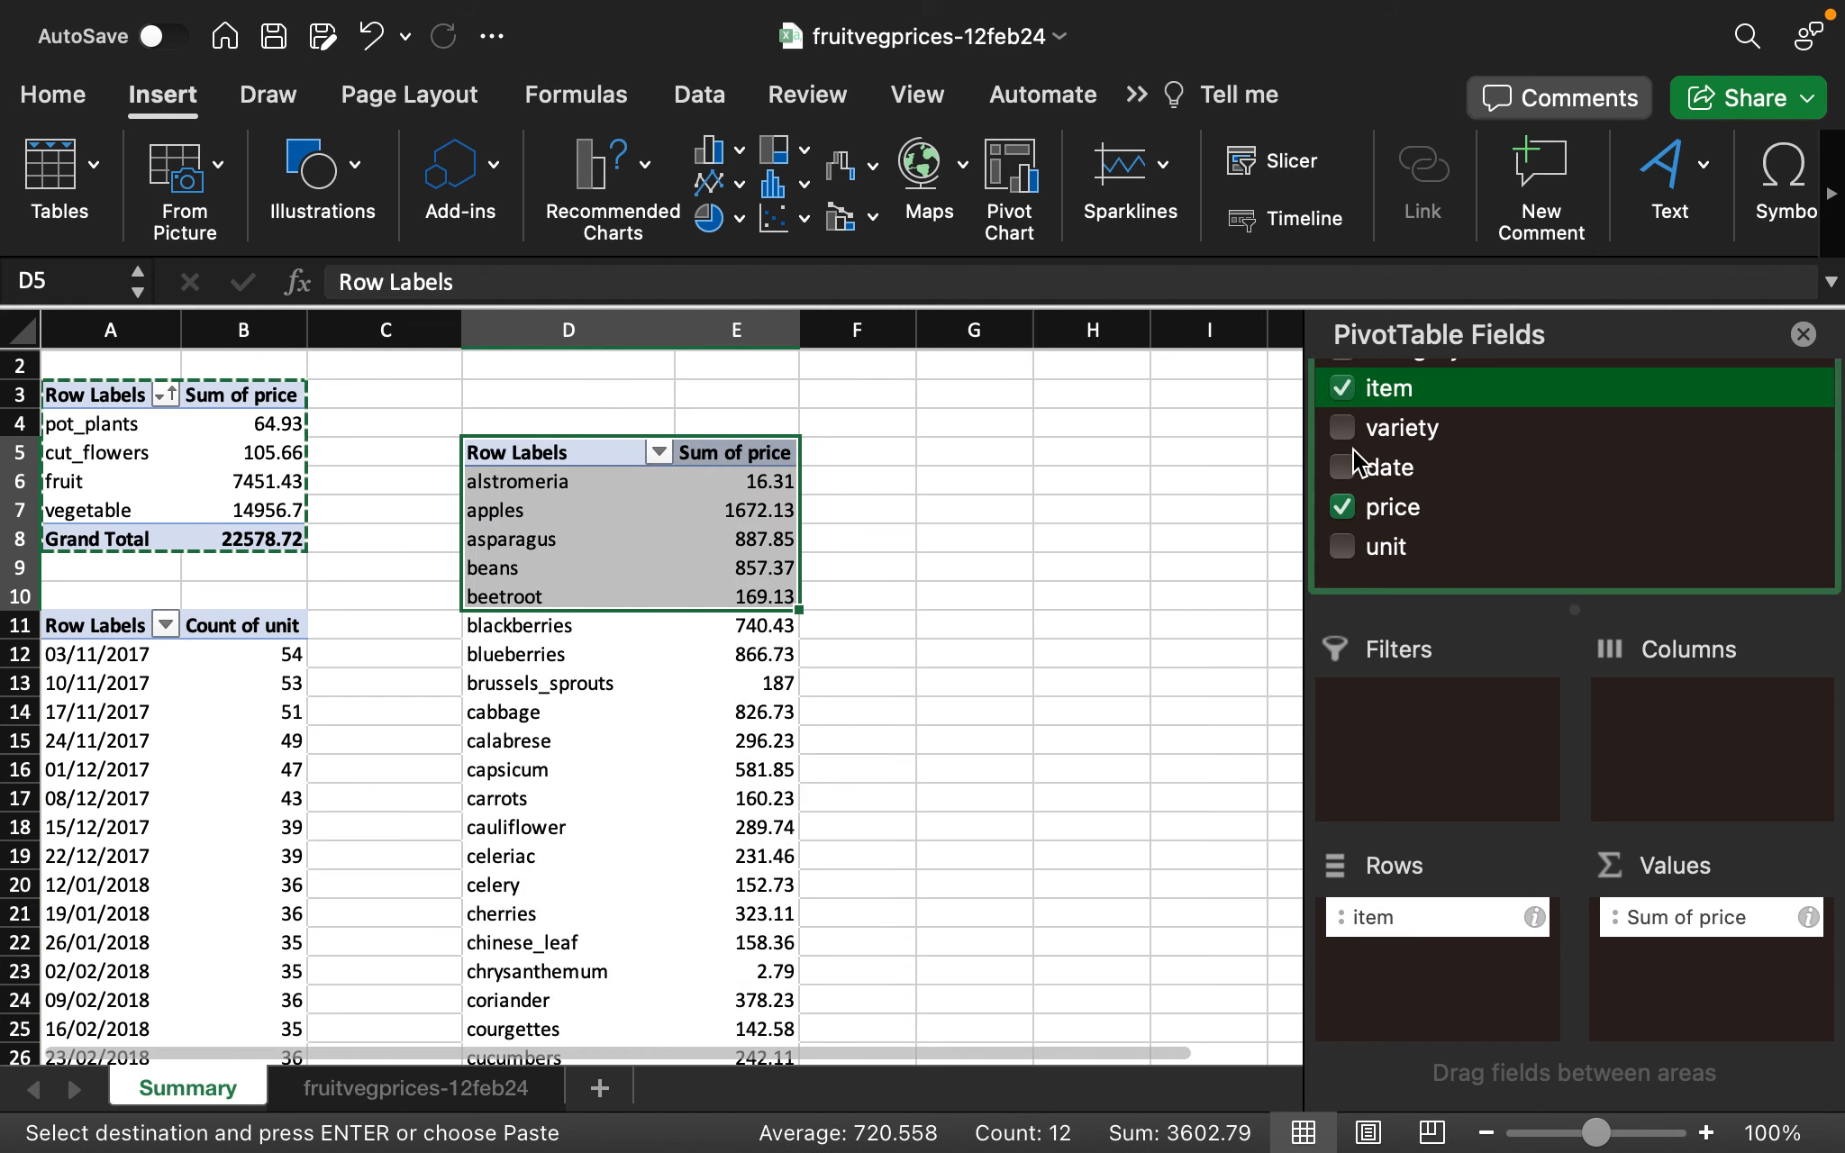
pyautogui.click(1343, 510)
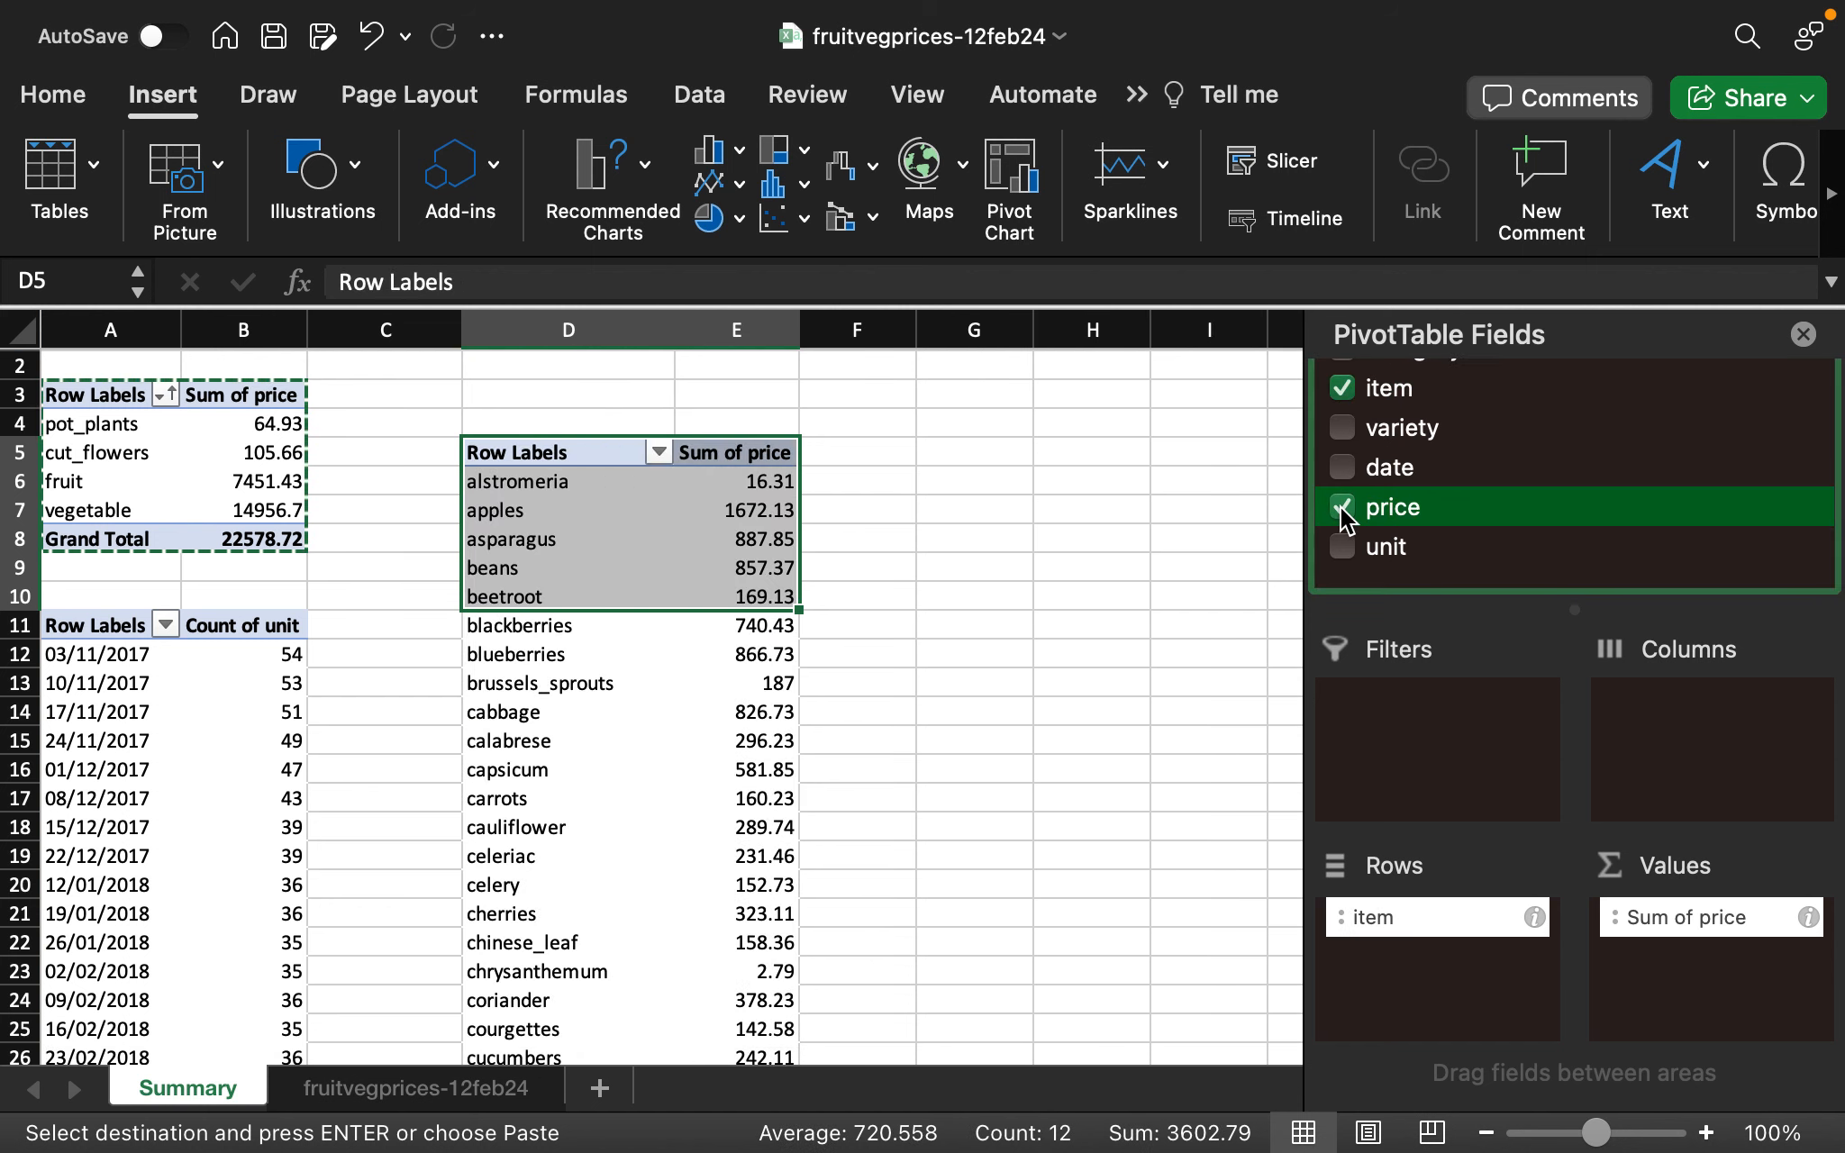
pyautogui.click(1343, 551)
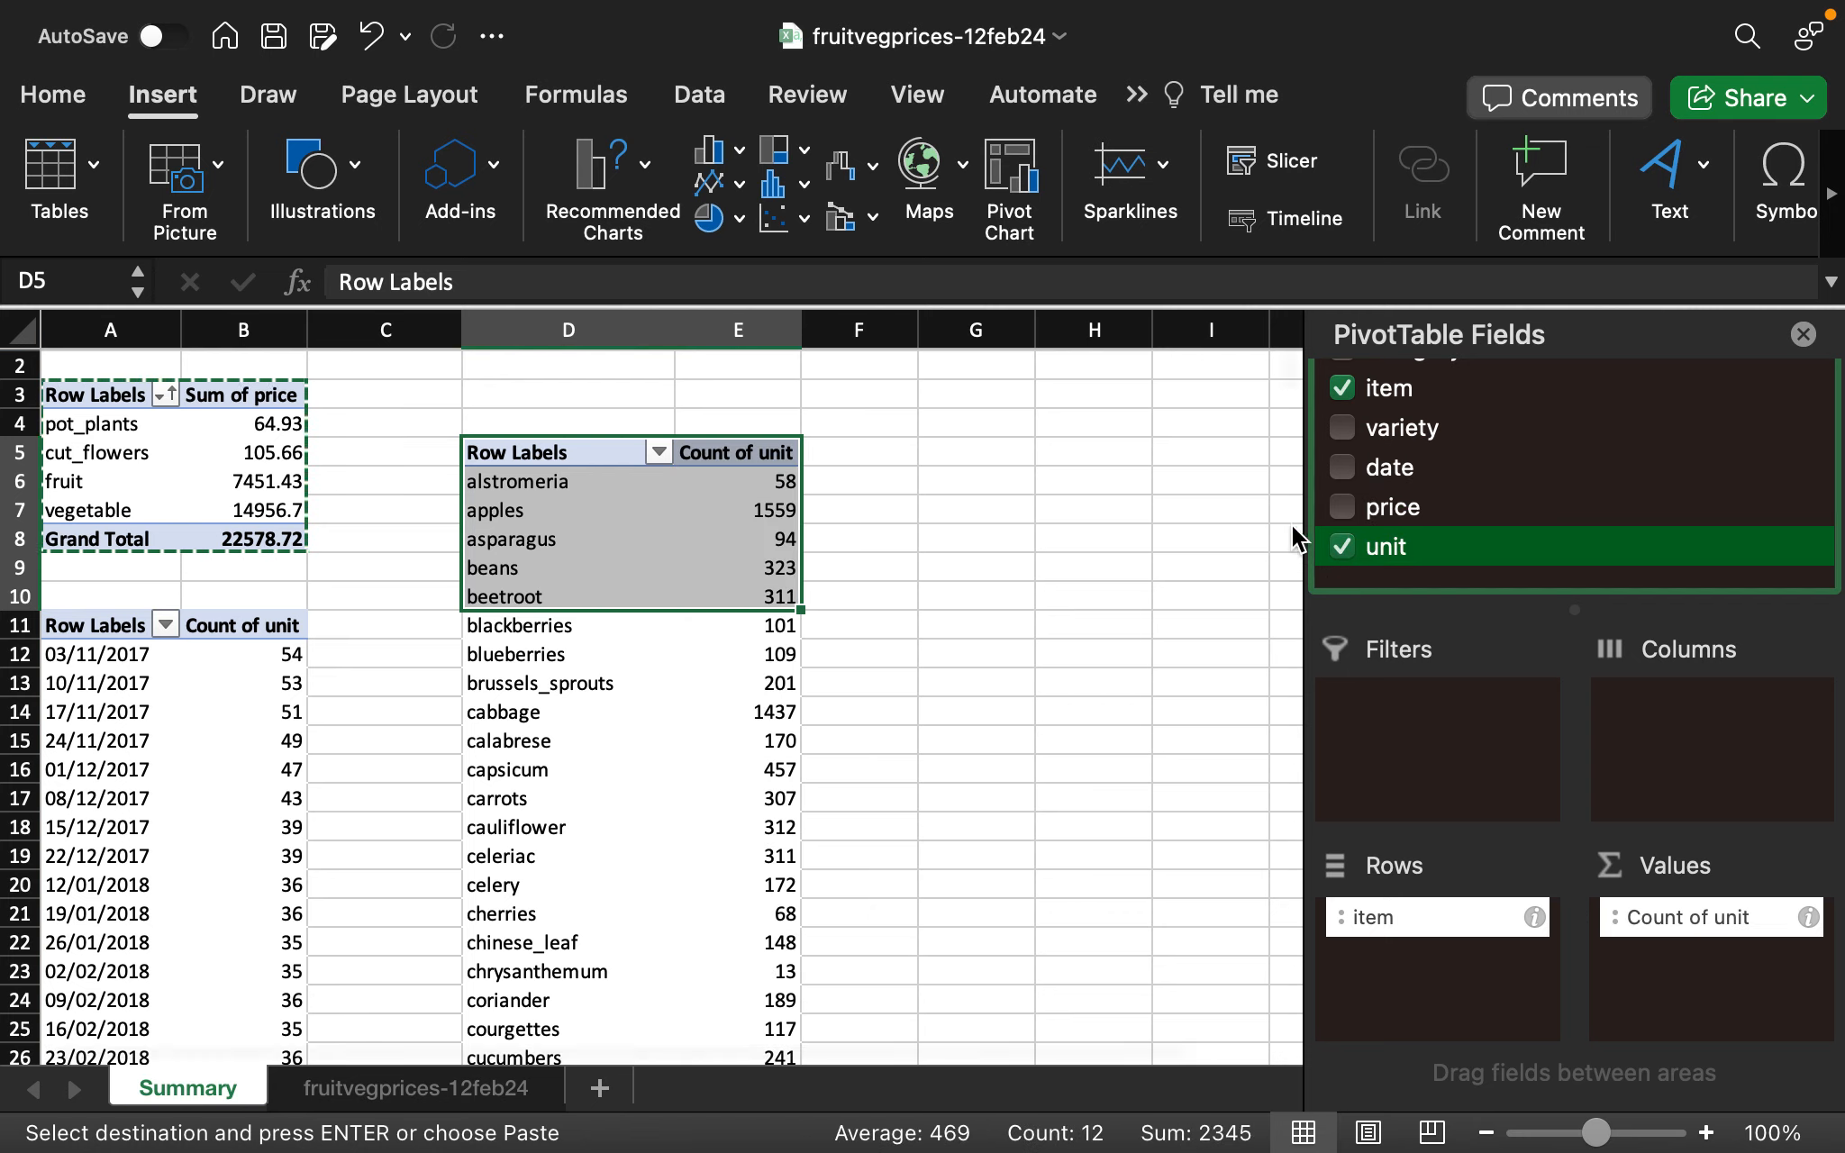
pyautogui.click(1236, 532)
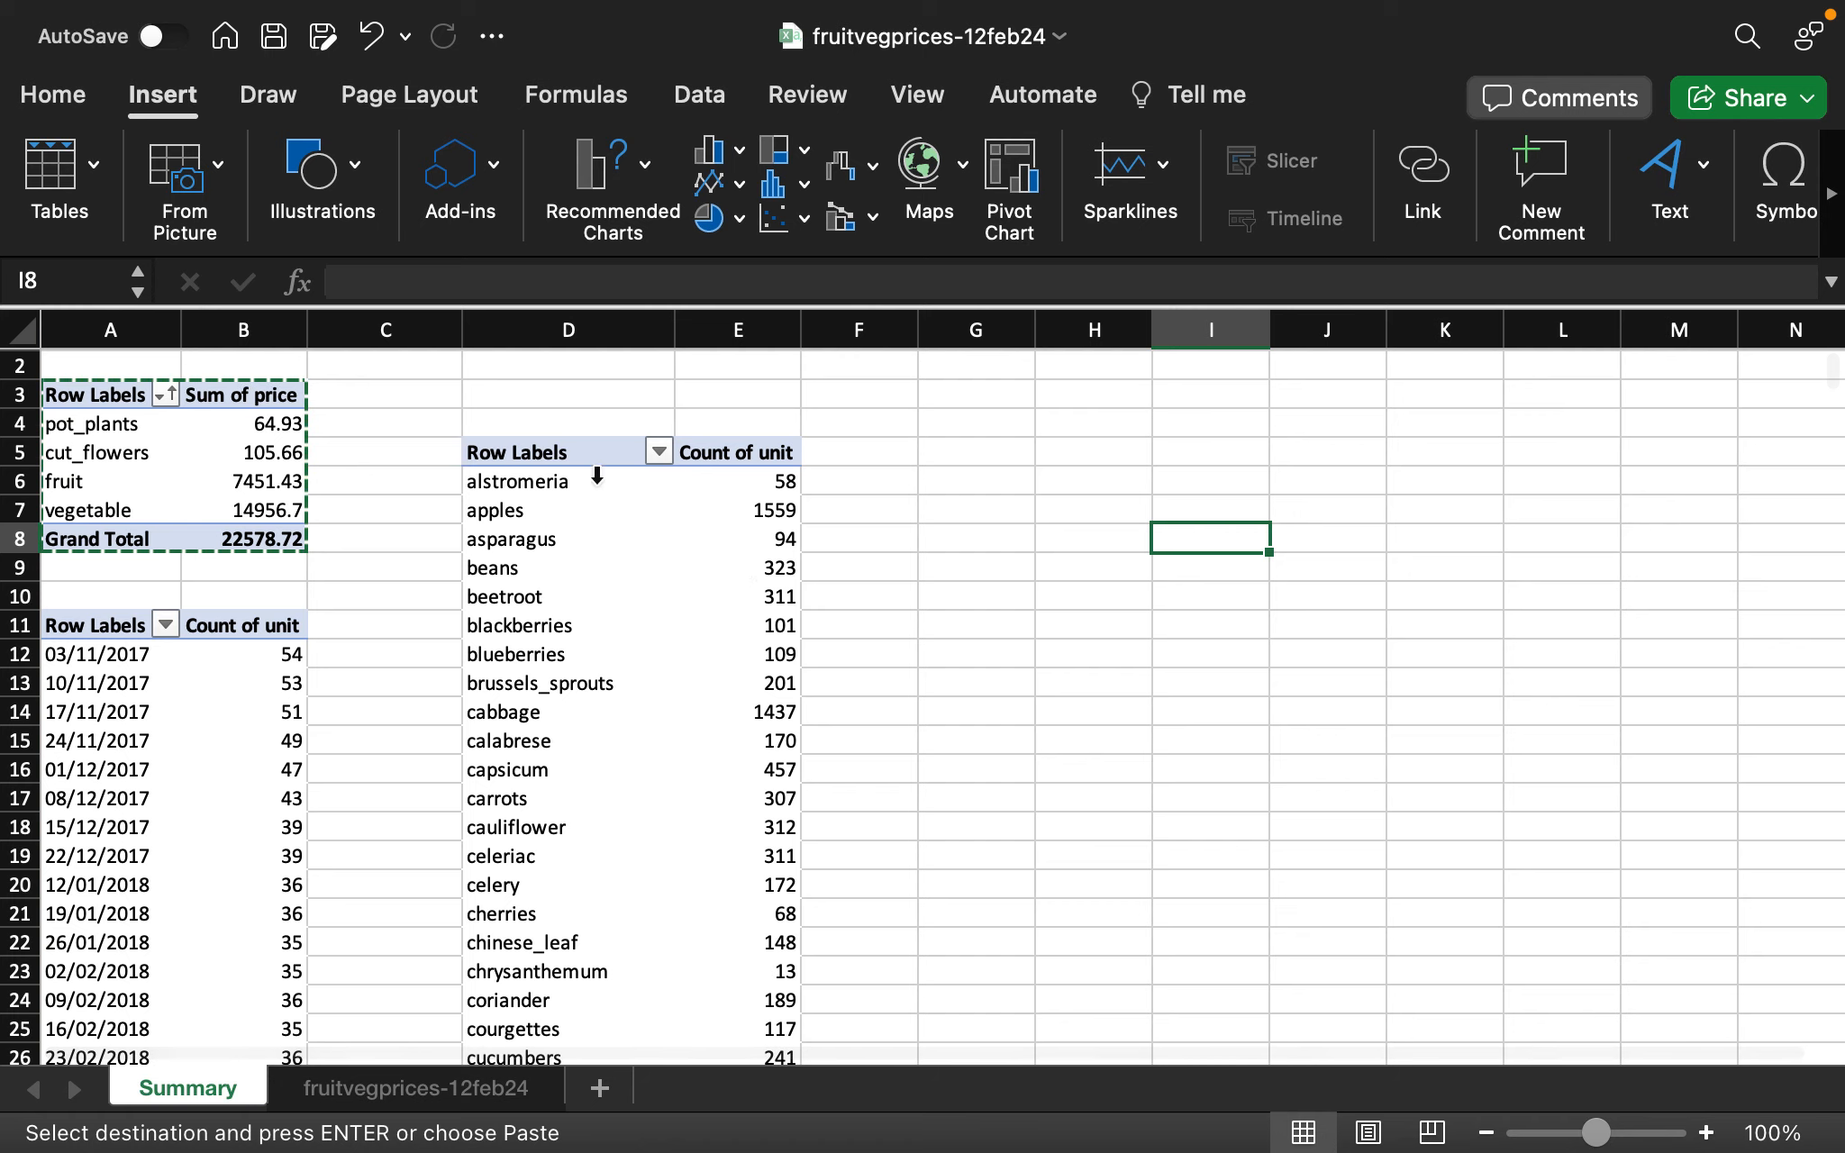
# Review the item pivot table and add date as its report filter
pyautogui.scroll(-6, 595, 739)
pyautogui.scroll(-10, 597, 753)
pyautogui.scroll(11, 597, 753)
pyautogui.scroll(5, 585, 599)
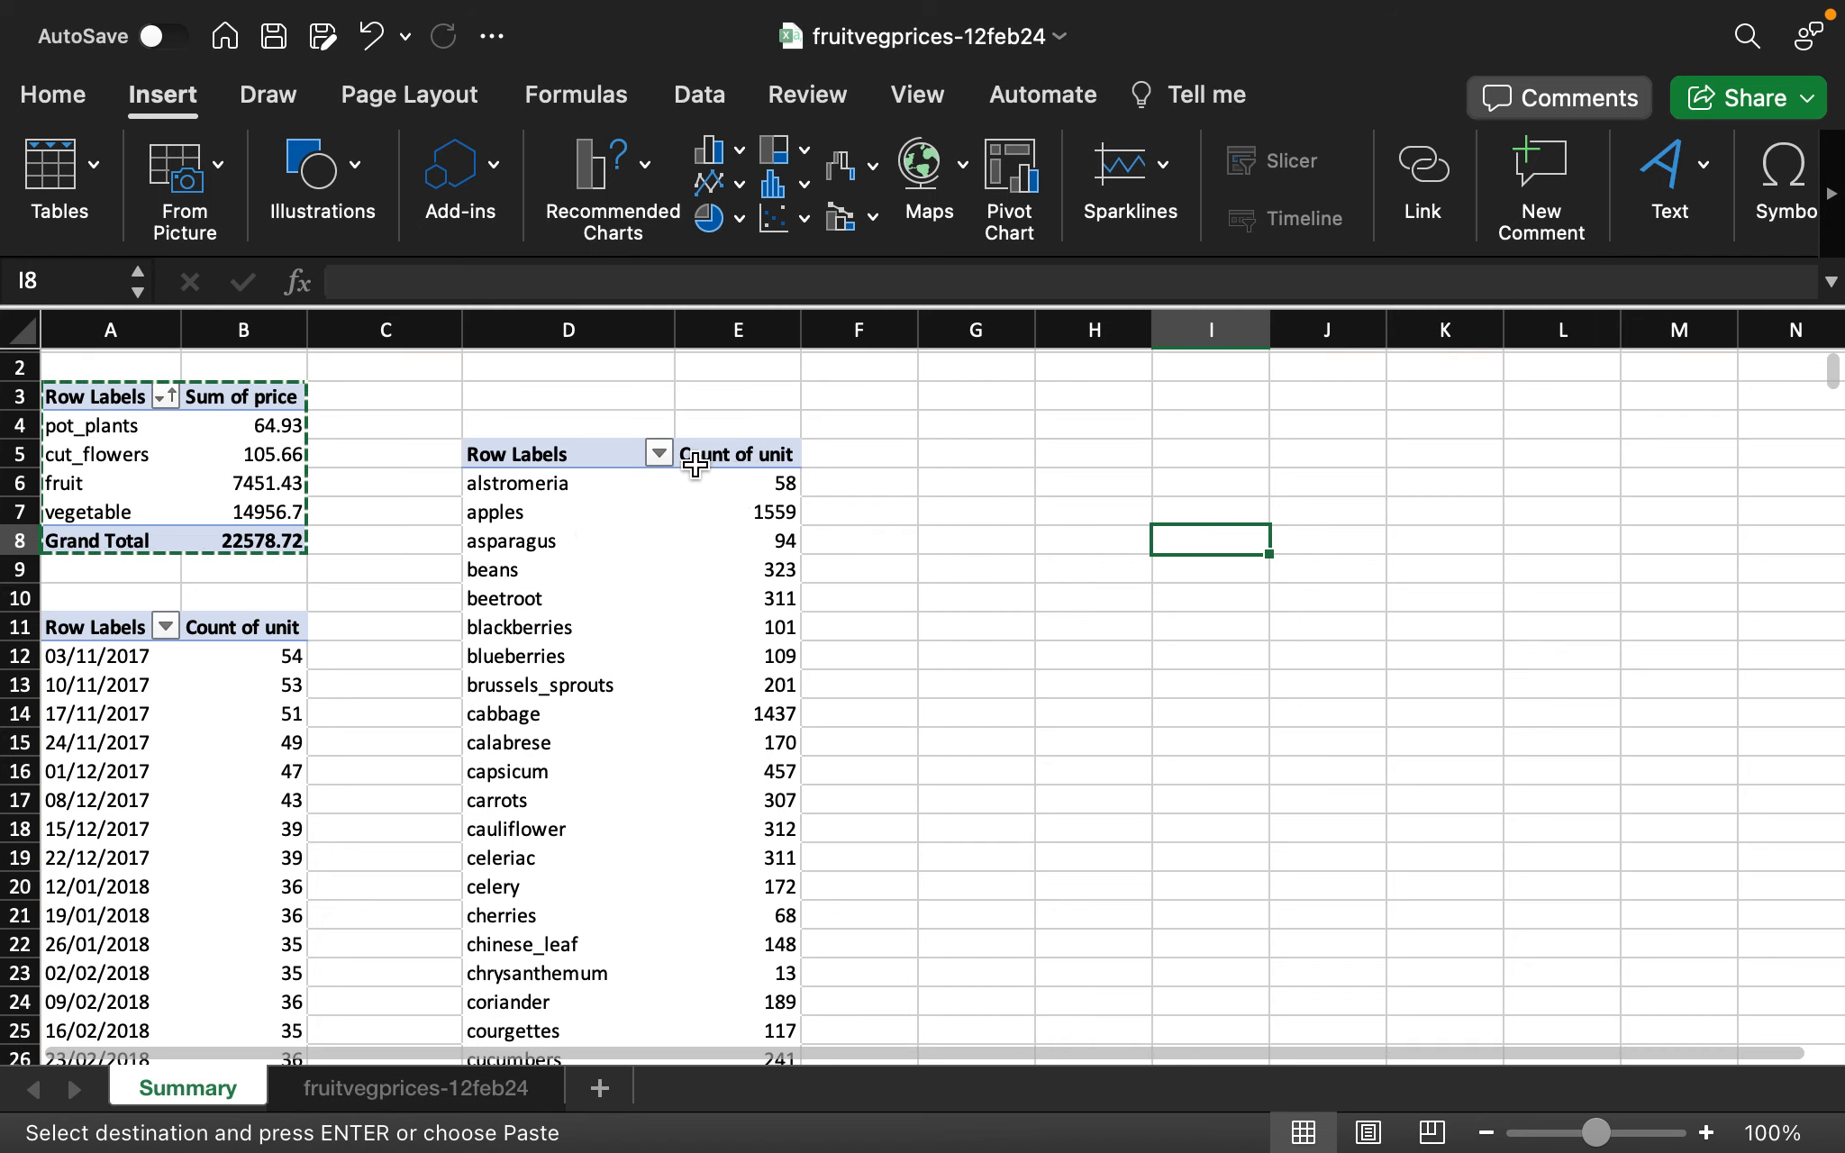
pyautogui.click(629, 514)
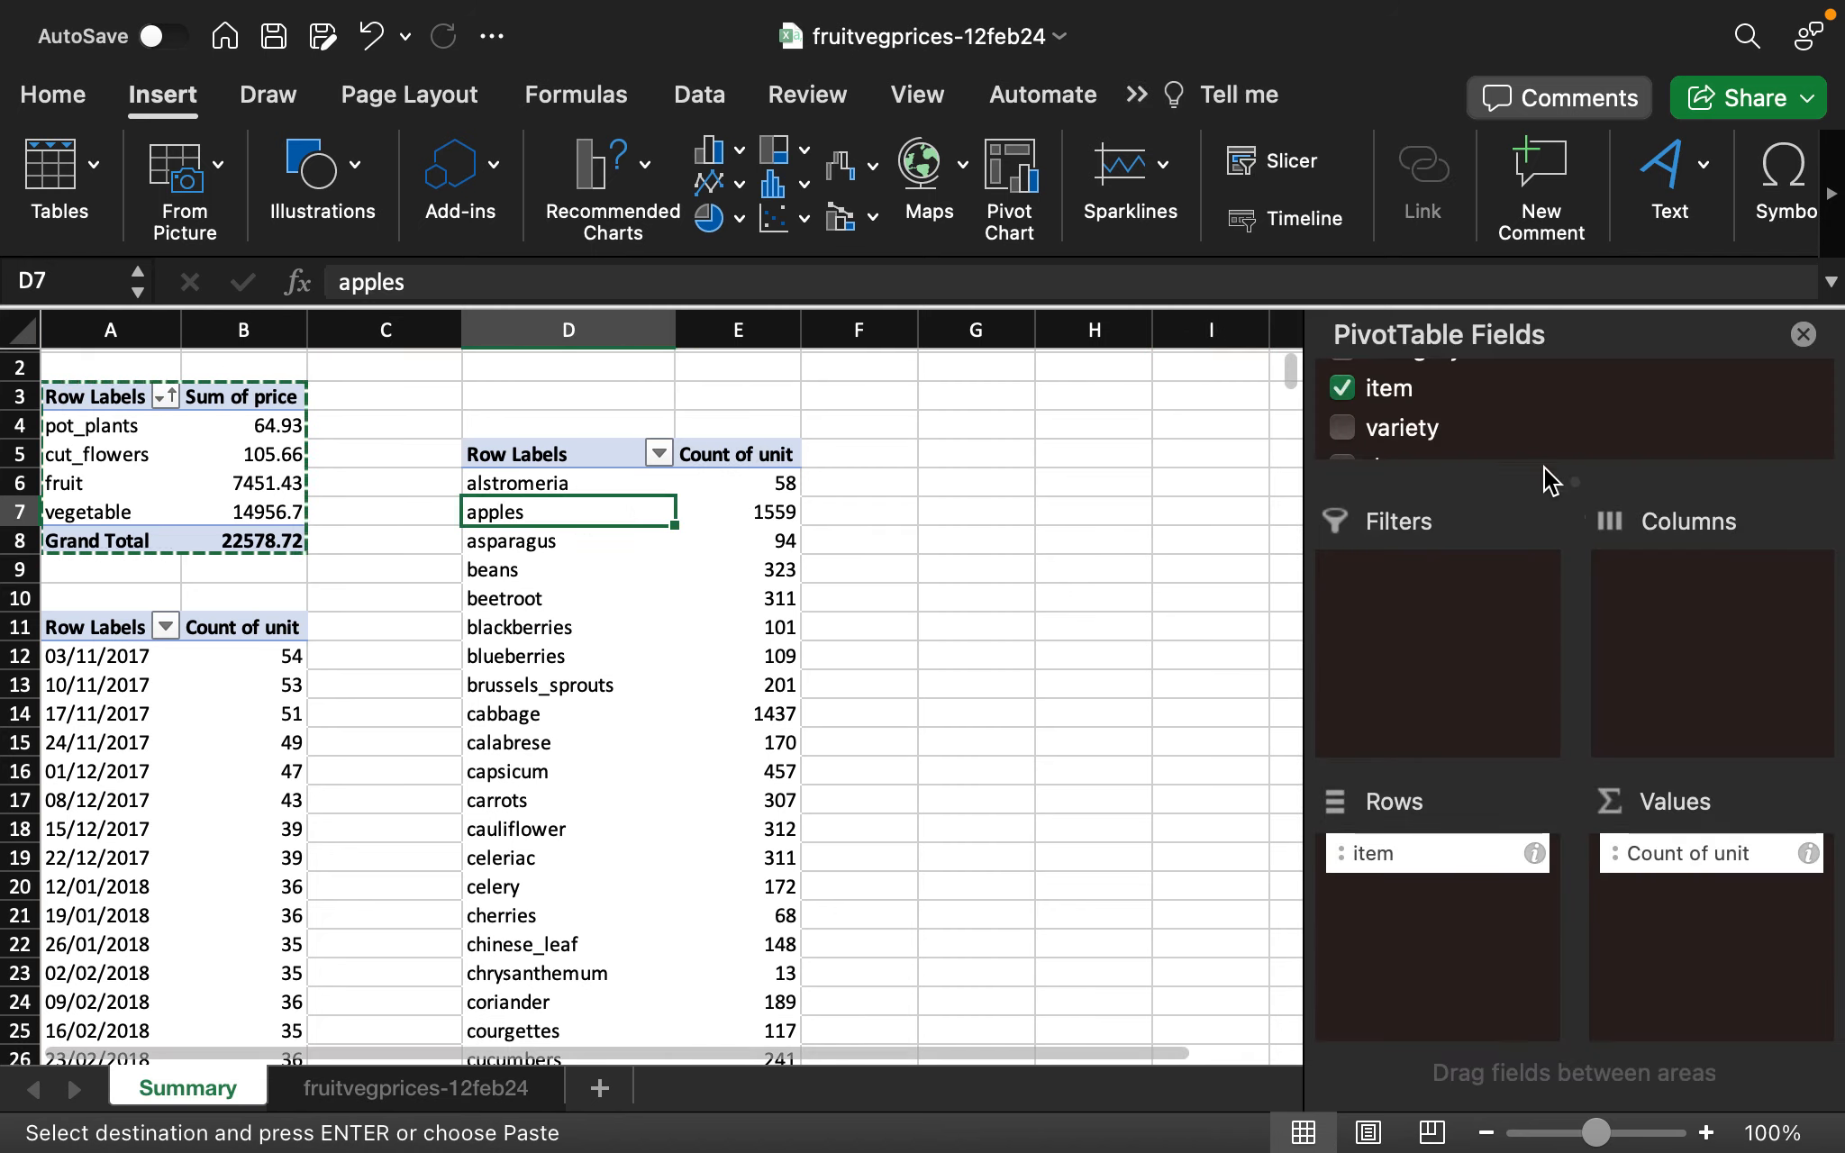
pyautogui.moveTo(1503, 482); pyautogui.dragTo(1474, 689)
pyautogui.moveTo(1375, 477); pyautogui.dragTo(1427, 806)
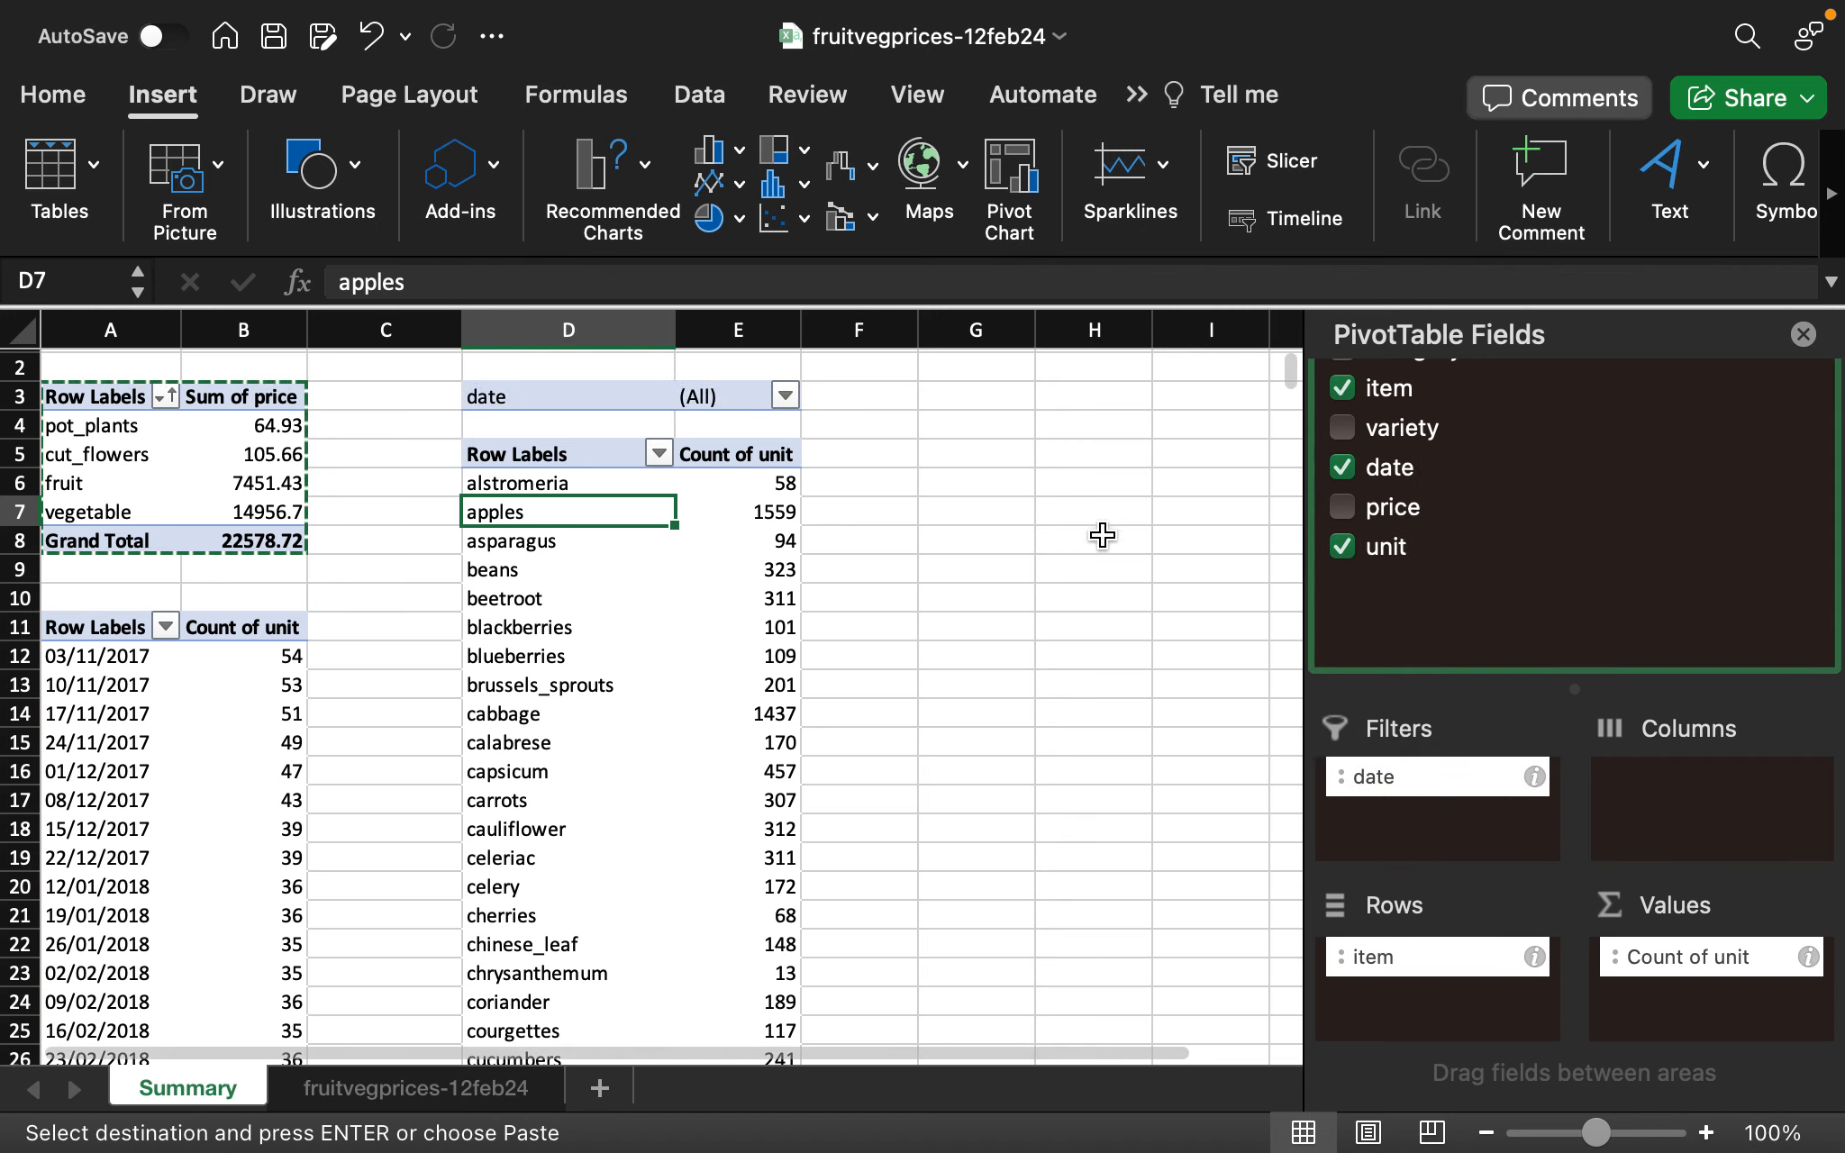
# Filter the item pivot table to the single date 03/11/2017
pyautogui.click(785, 396)
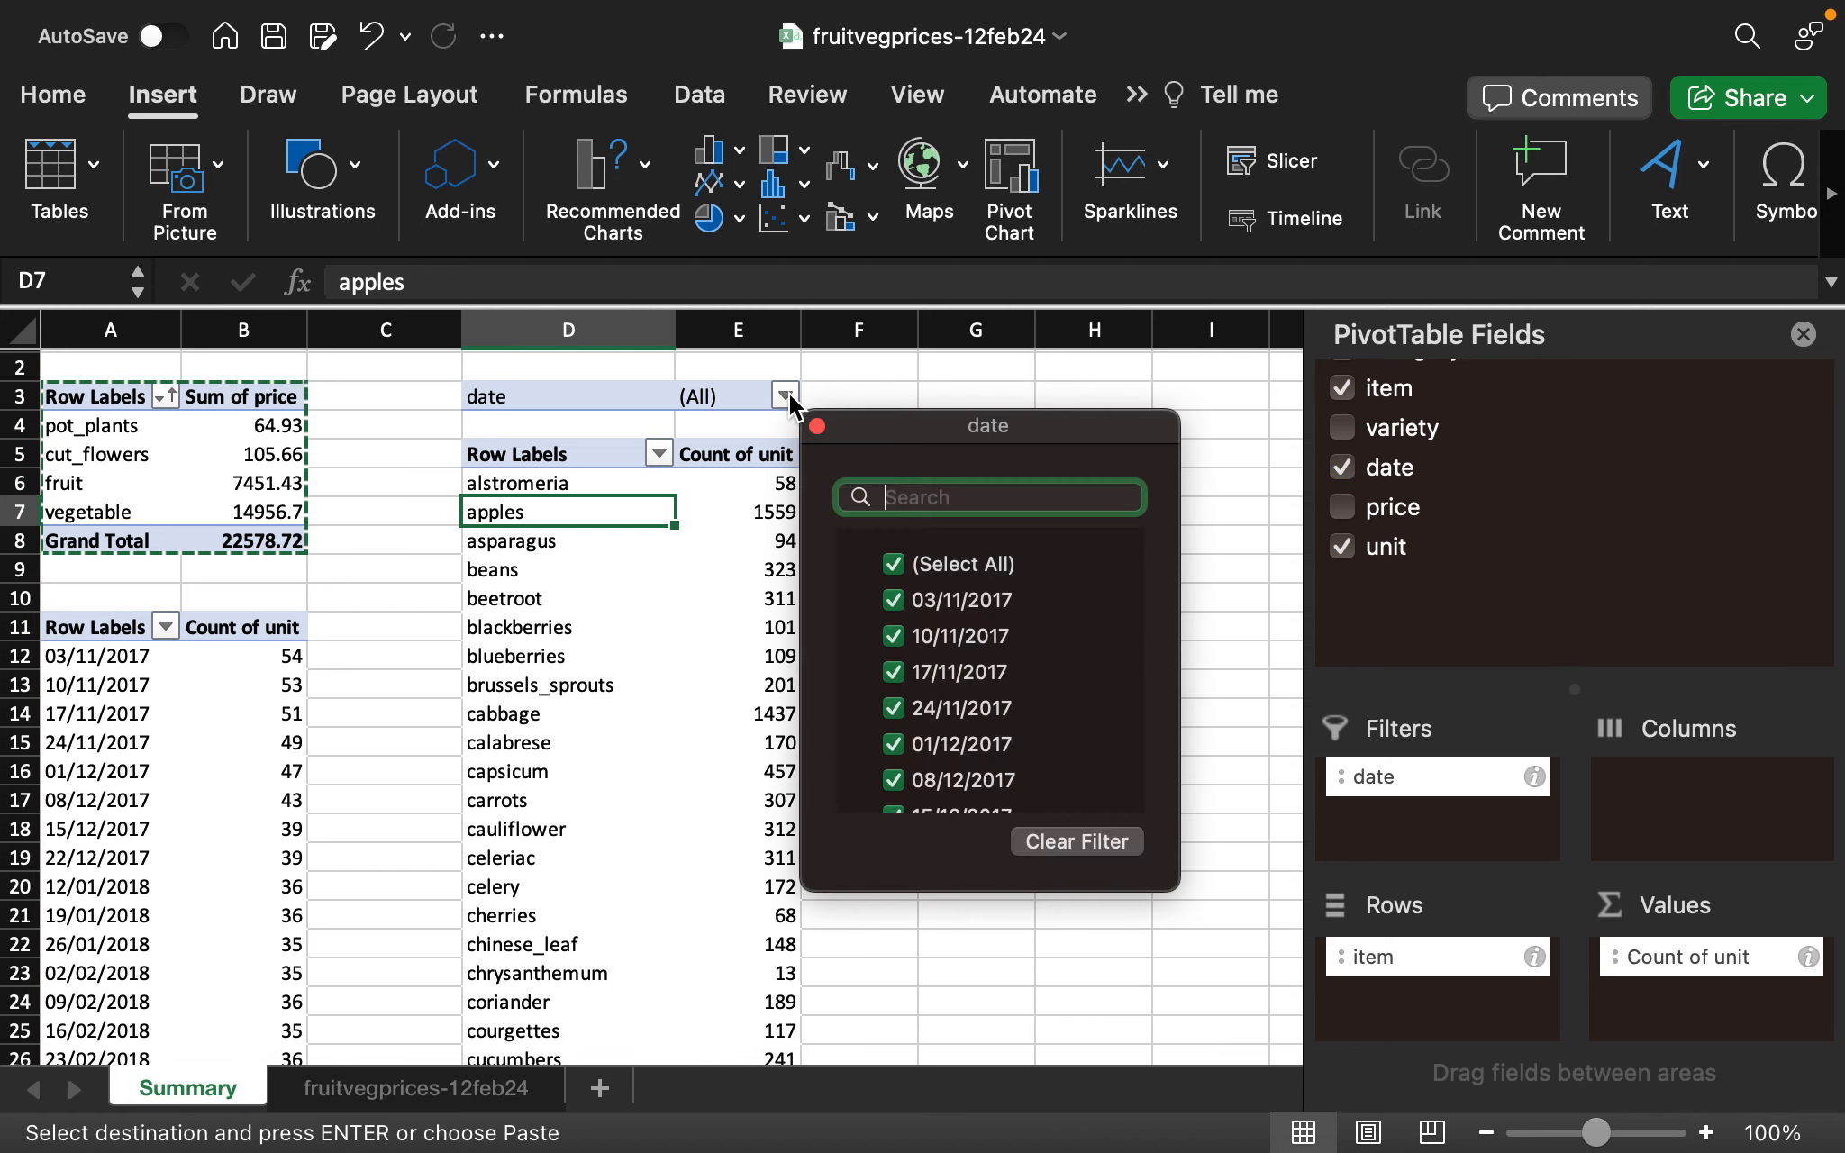
pyautogui.scroll(-10, 1000, 701)
pyautogui.scroll(12, 1002, 708)
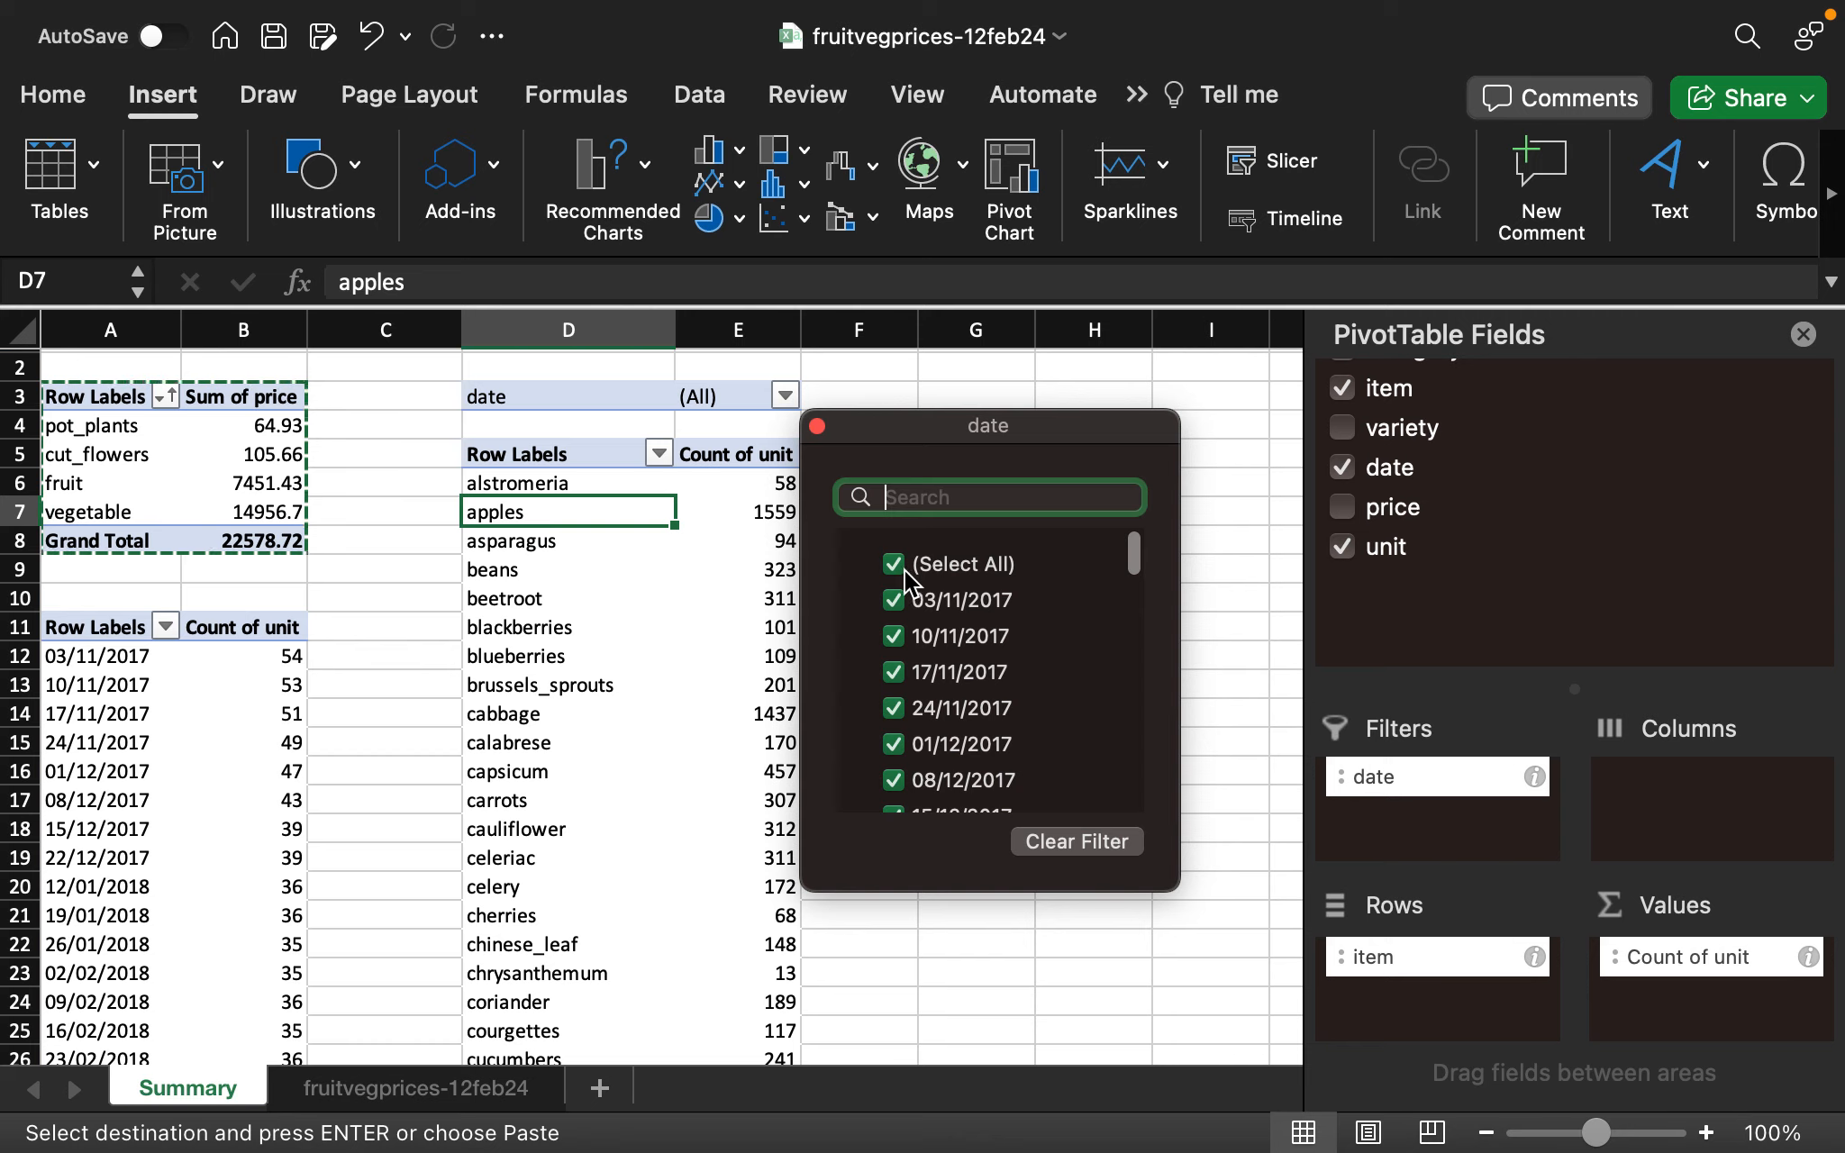
pyautogui.click(903, 569)
pyautogui.click(771, 397)
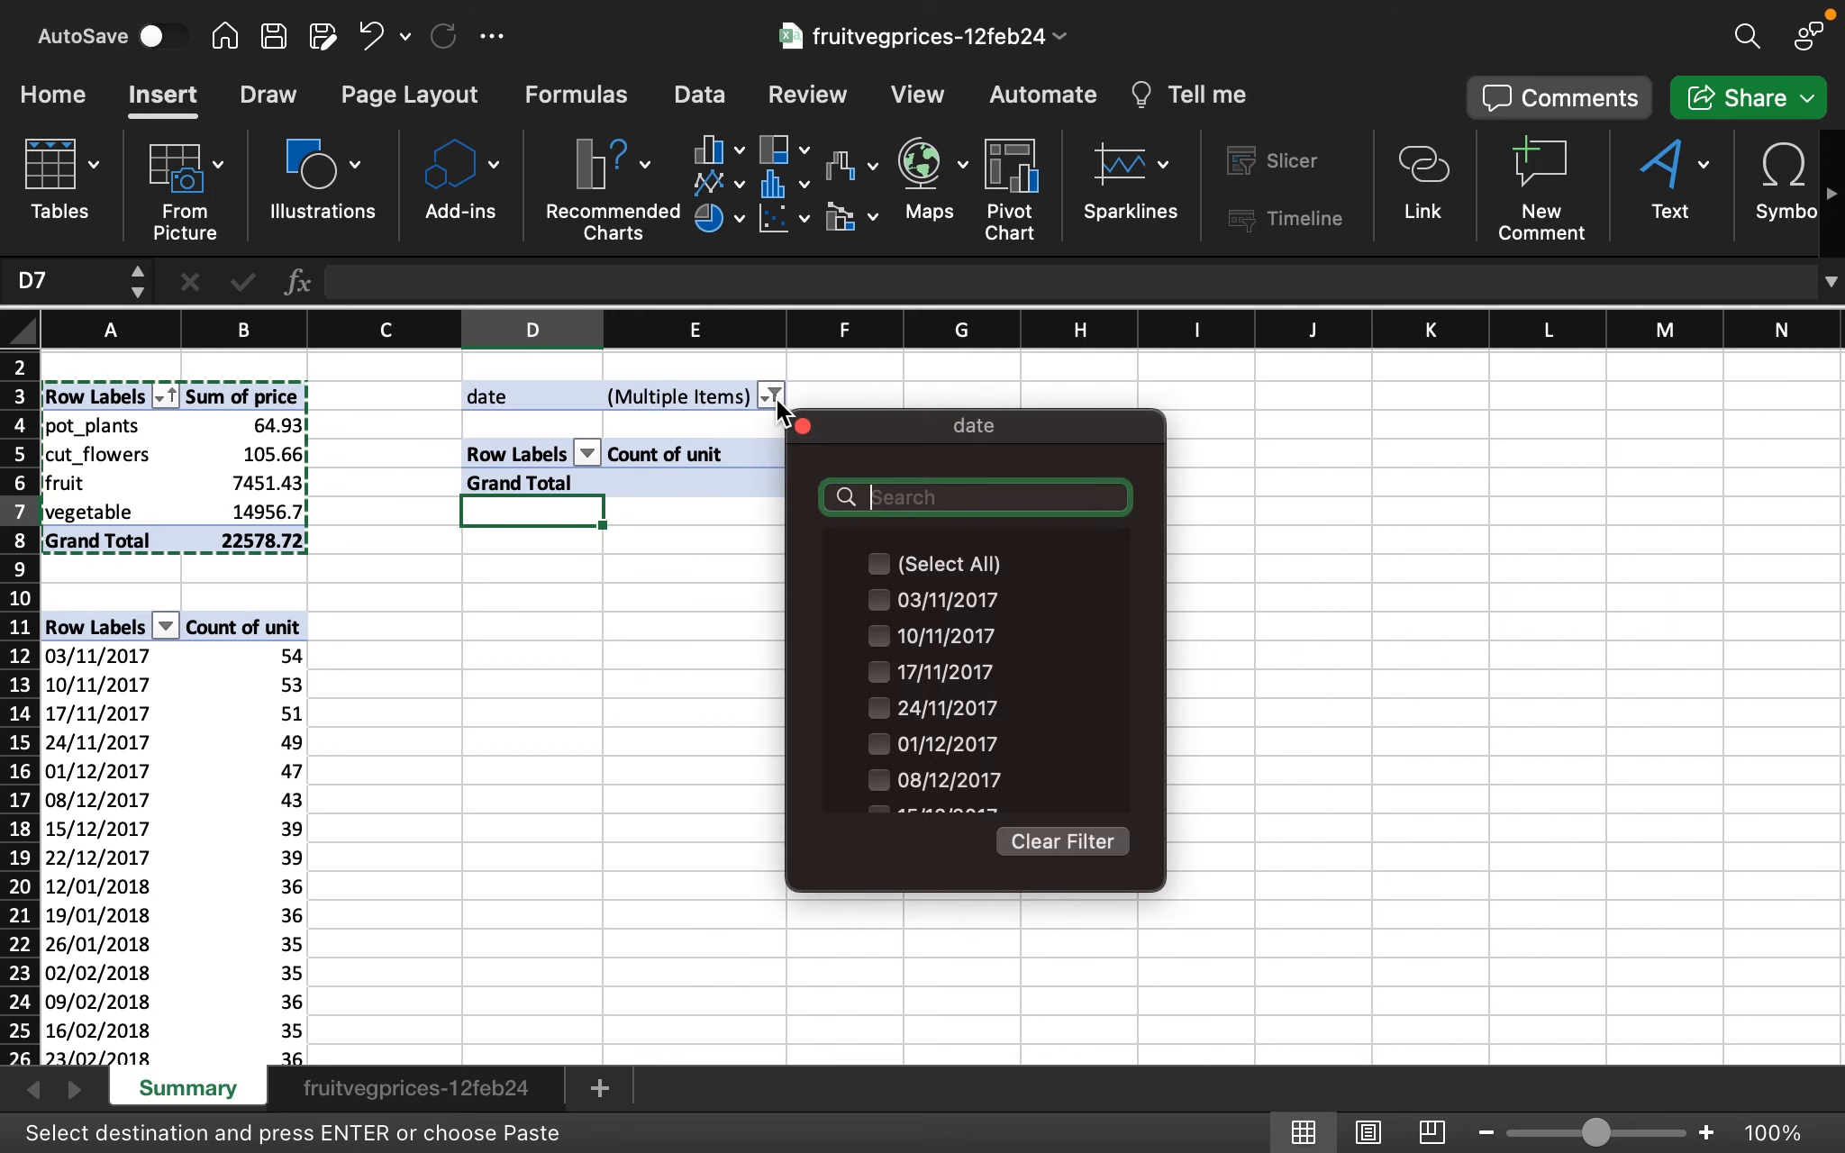
pyautogui.scroll(-3, 957, 775)
pyautogui.scroll(3, 946, 711)
pyautogui.click(882, 611)
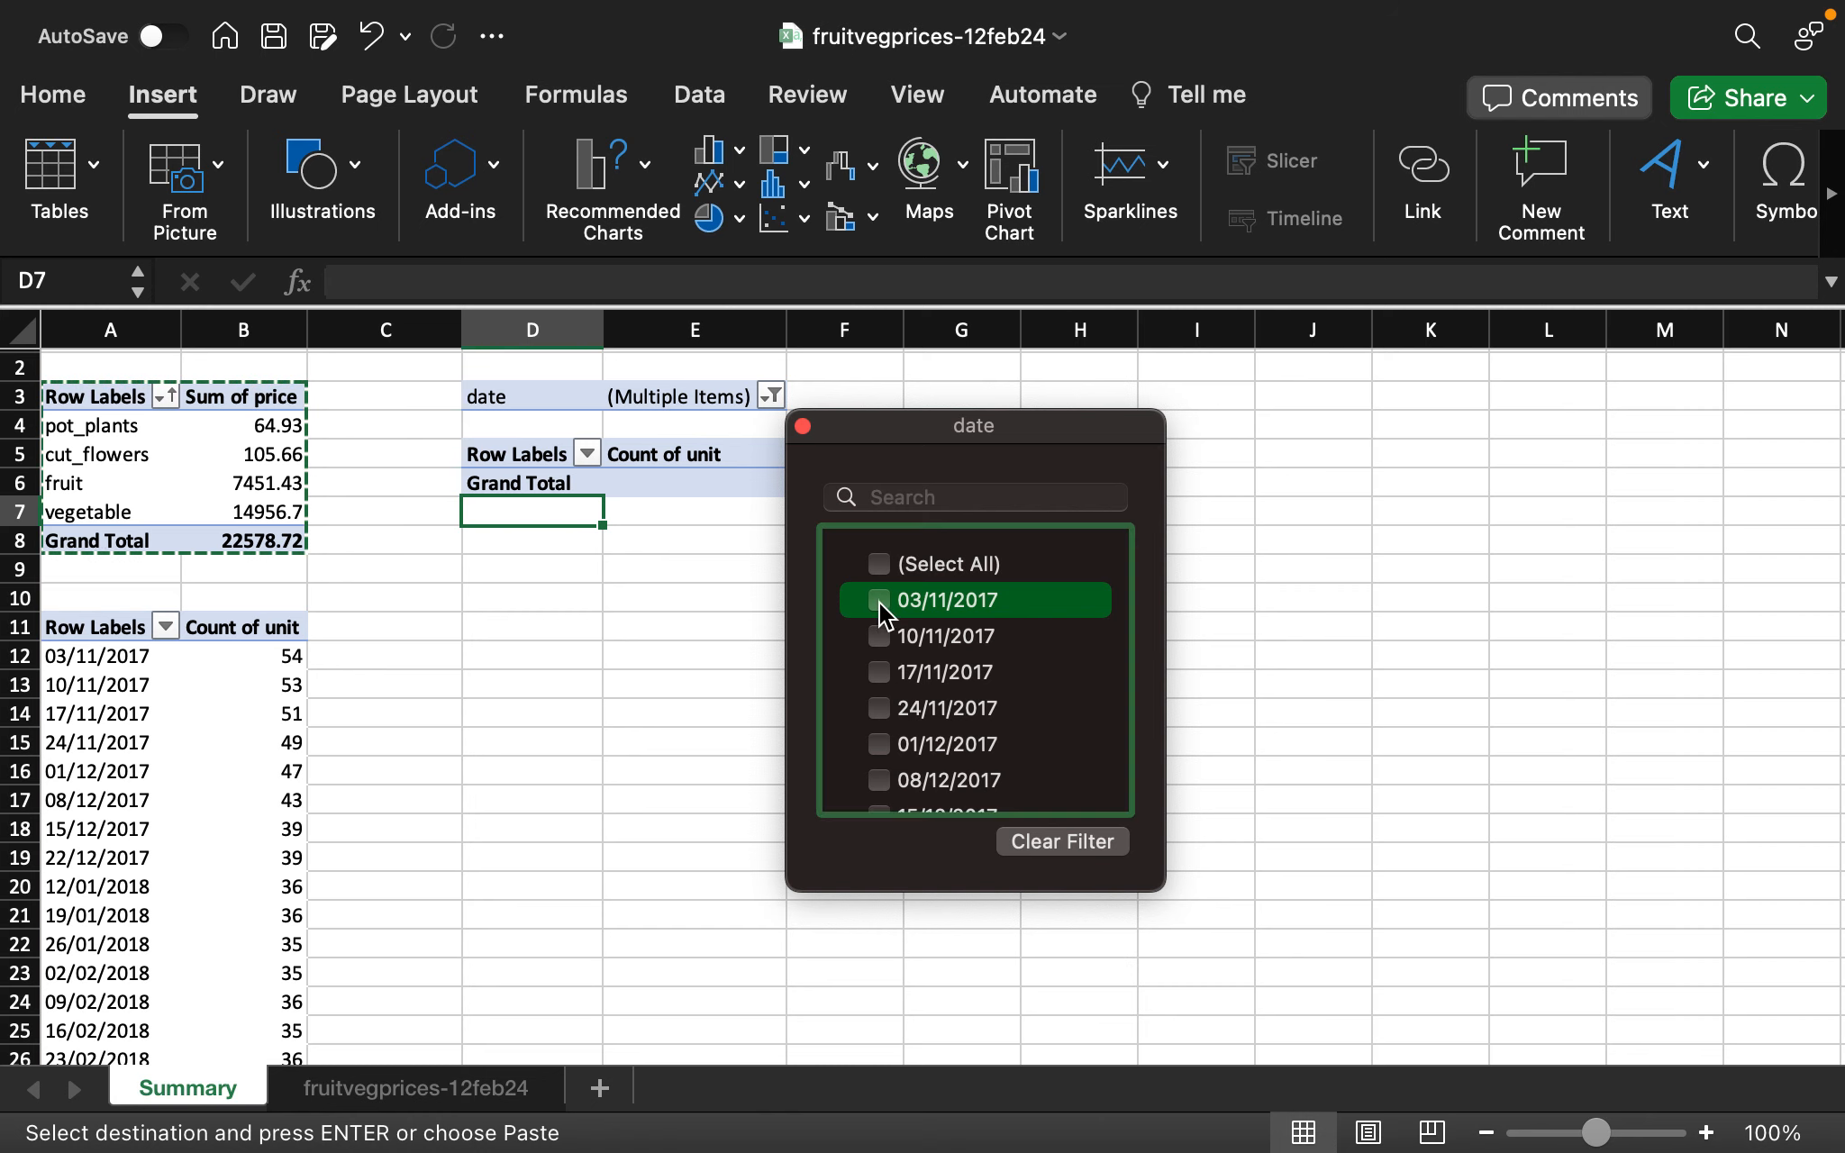
pyautogui.click(879, 601)
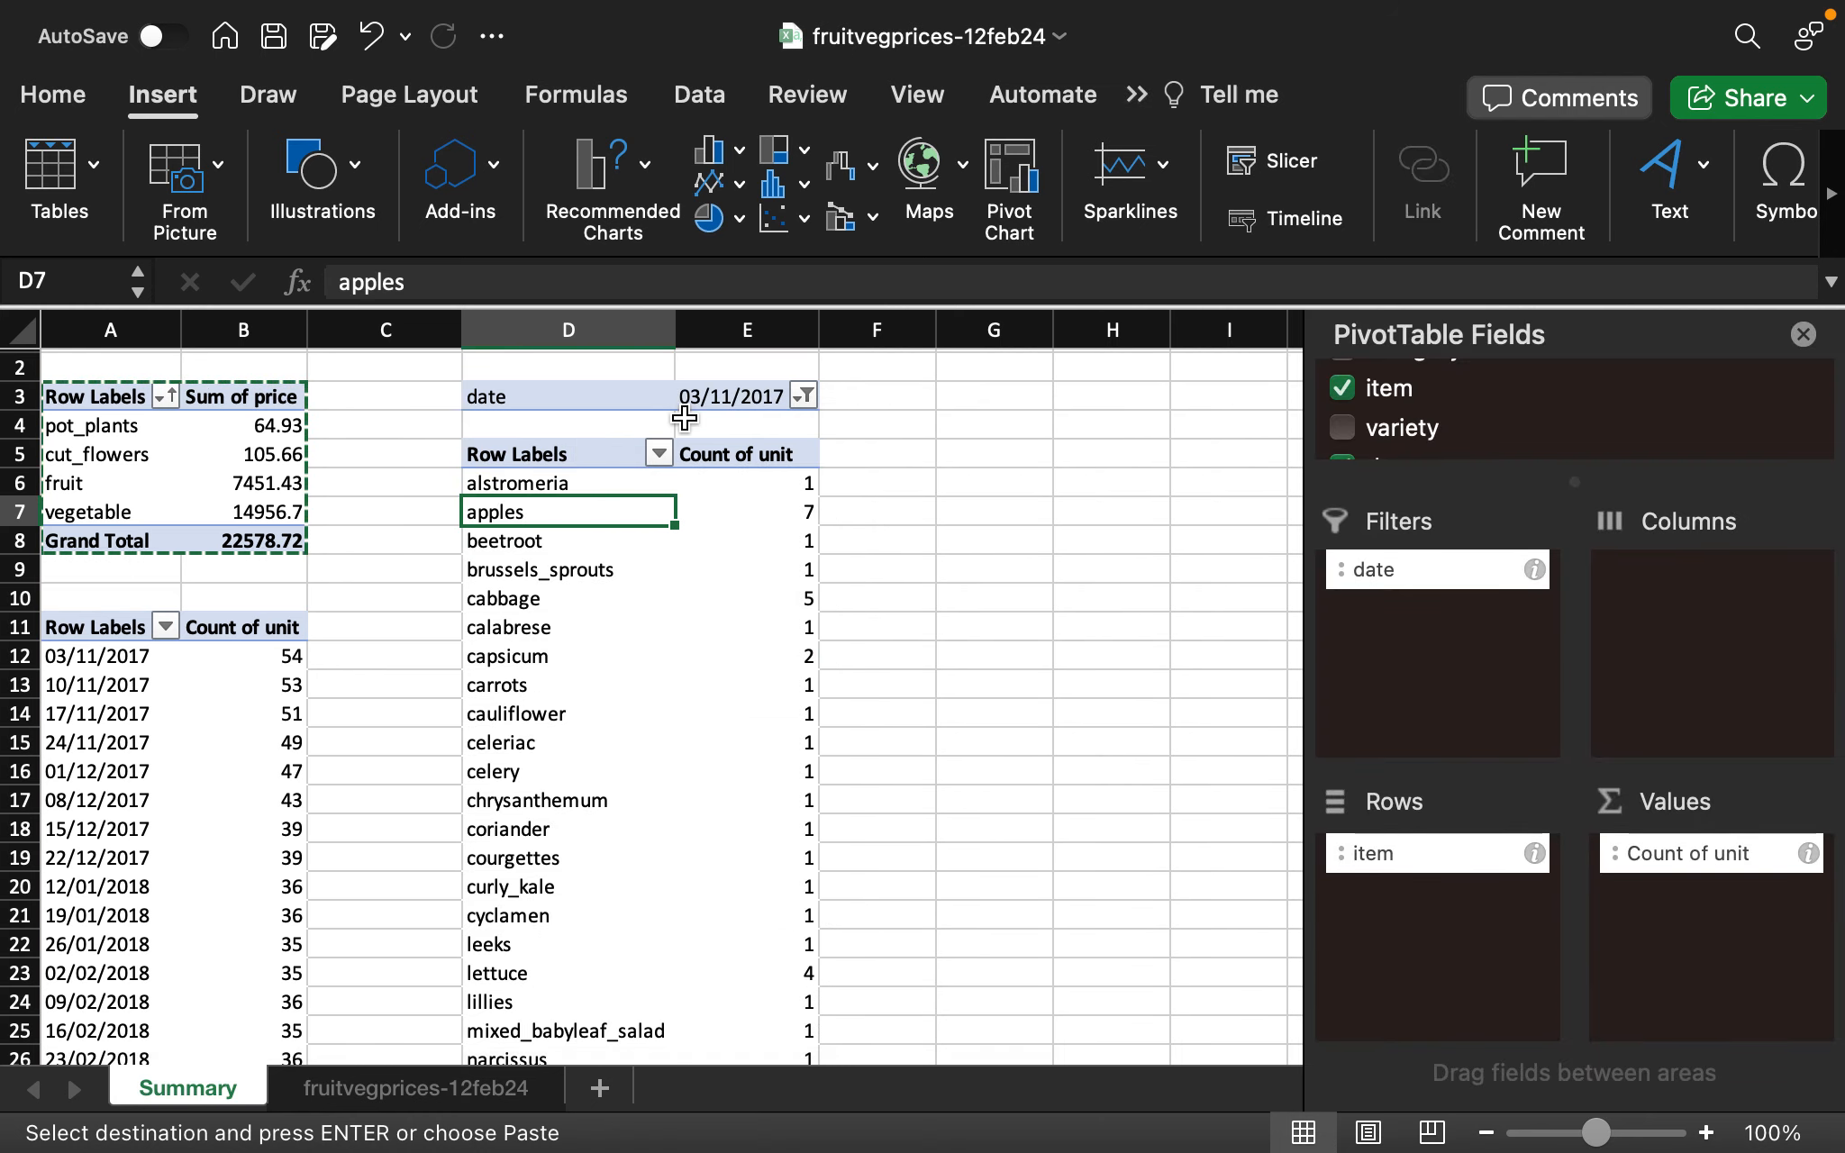
# Extend the item pivot table's date filter to also include every date from 10/11/2017 through 22/12/2017
pyautogui.click(803, 396)
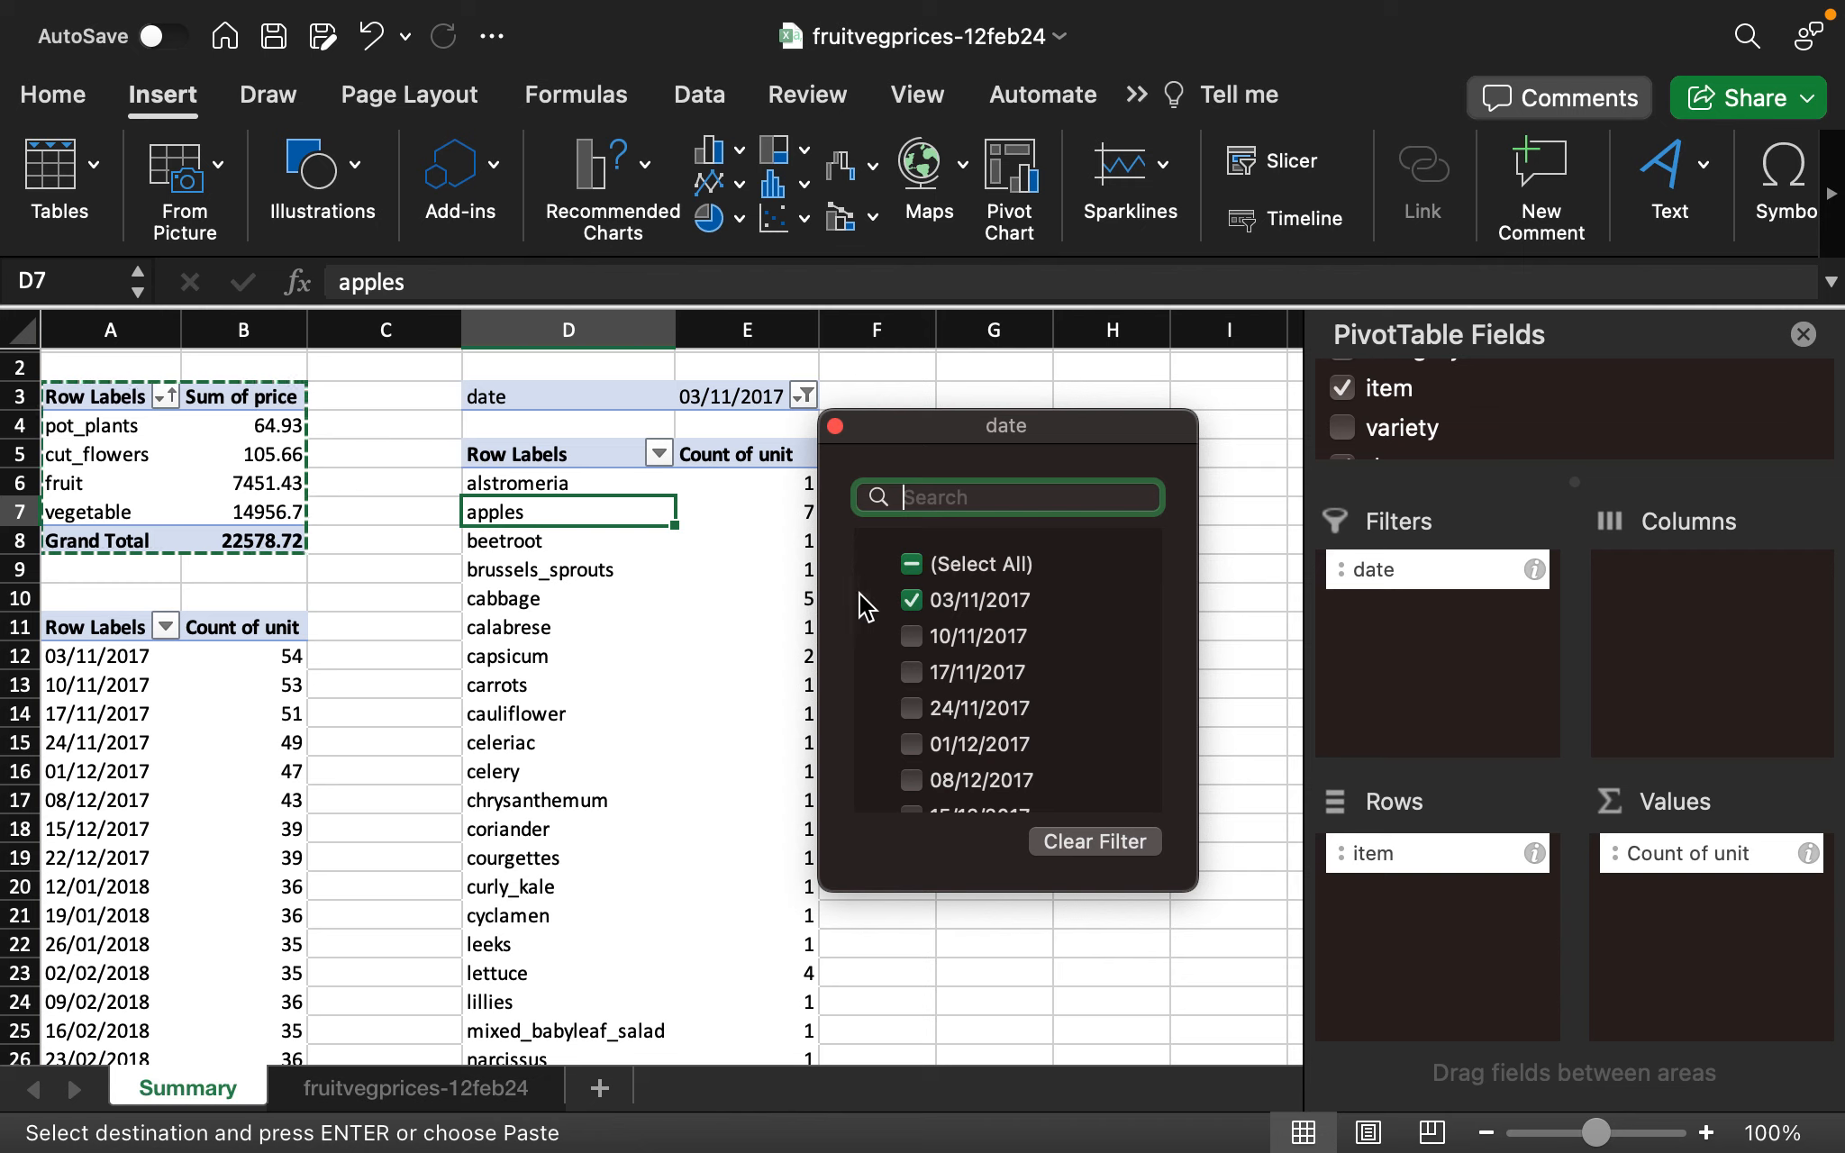
pyautogui.click(908, 637)
pyautogui.click(915, 671)
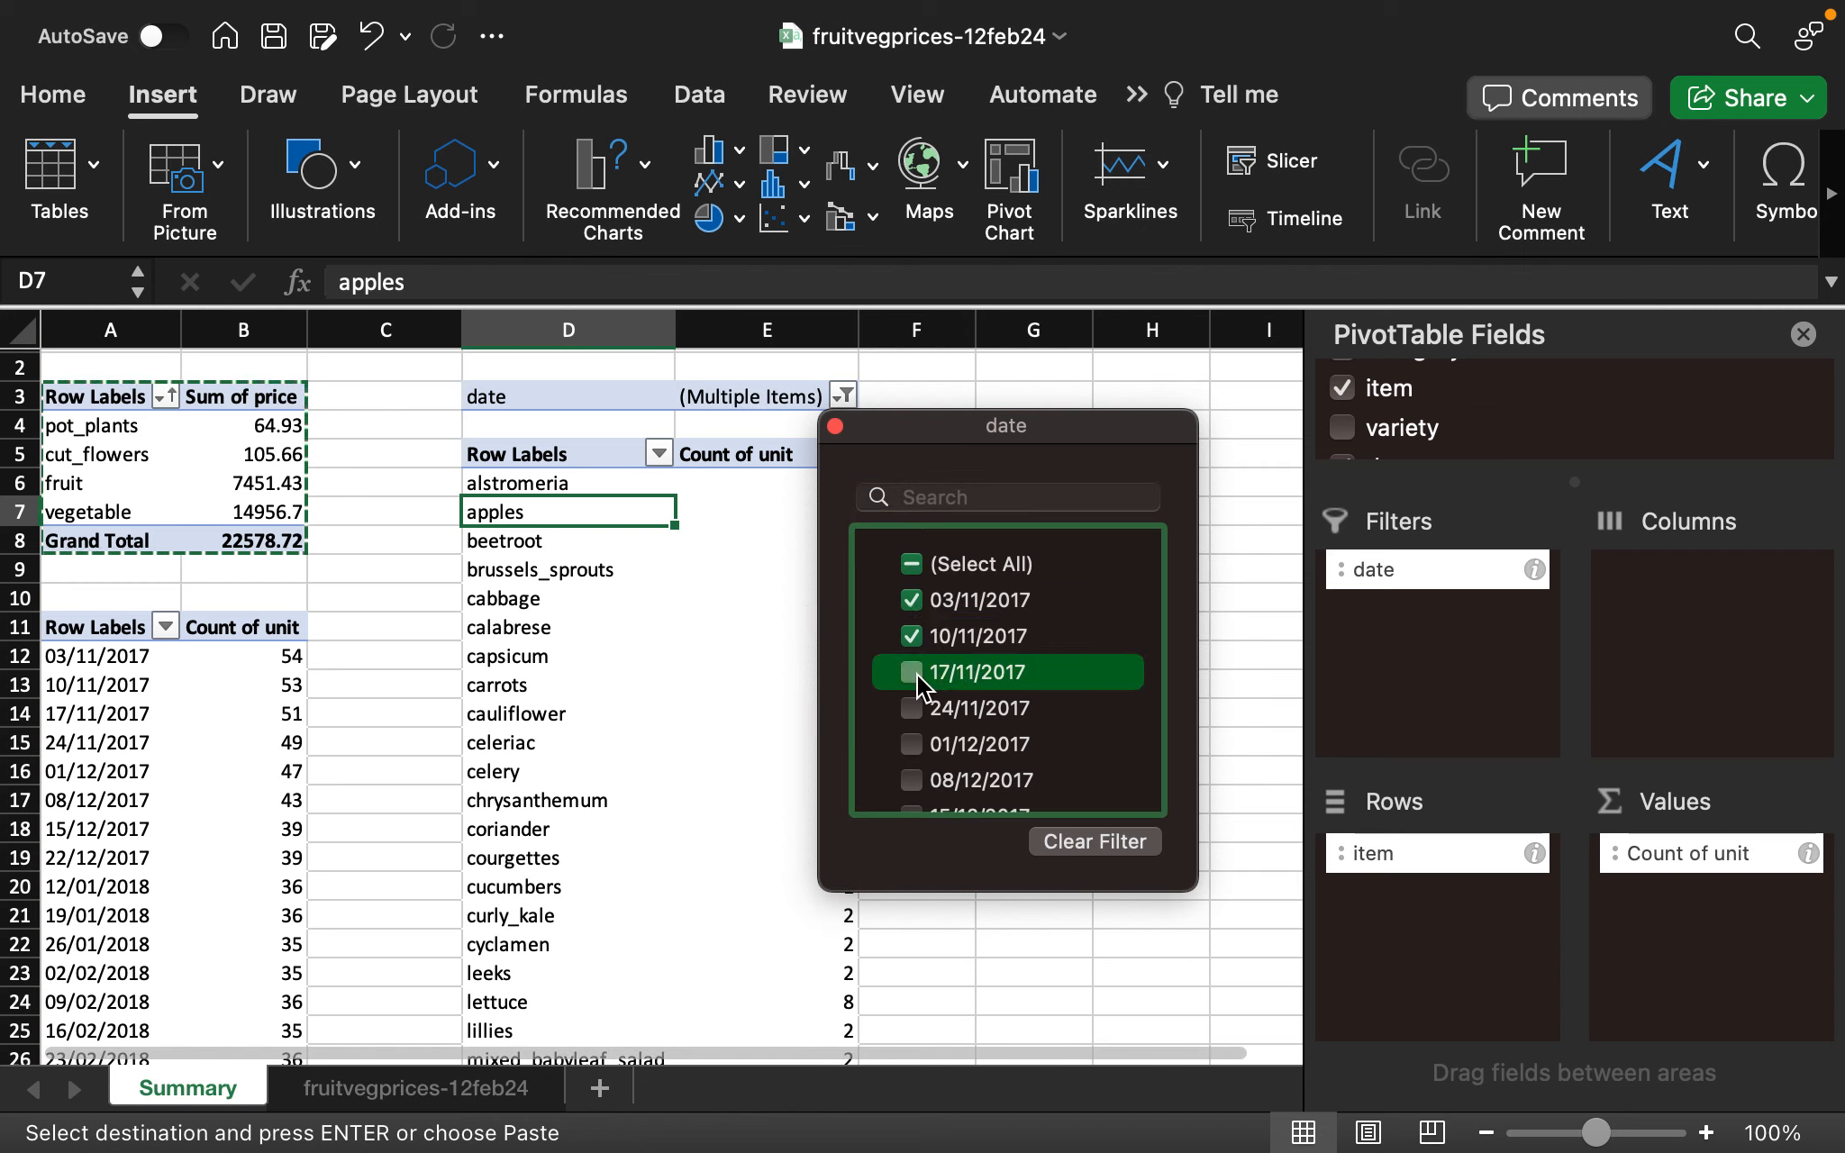
pyautogui.click(914, 708)
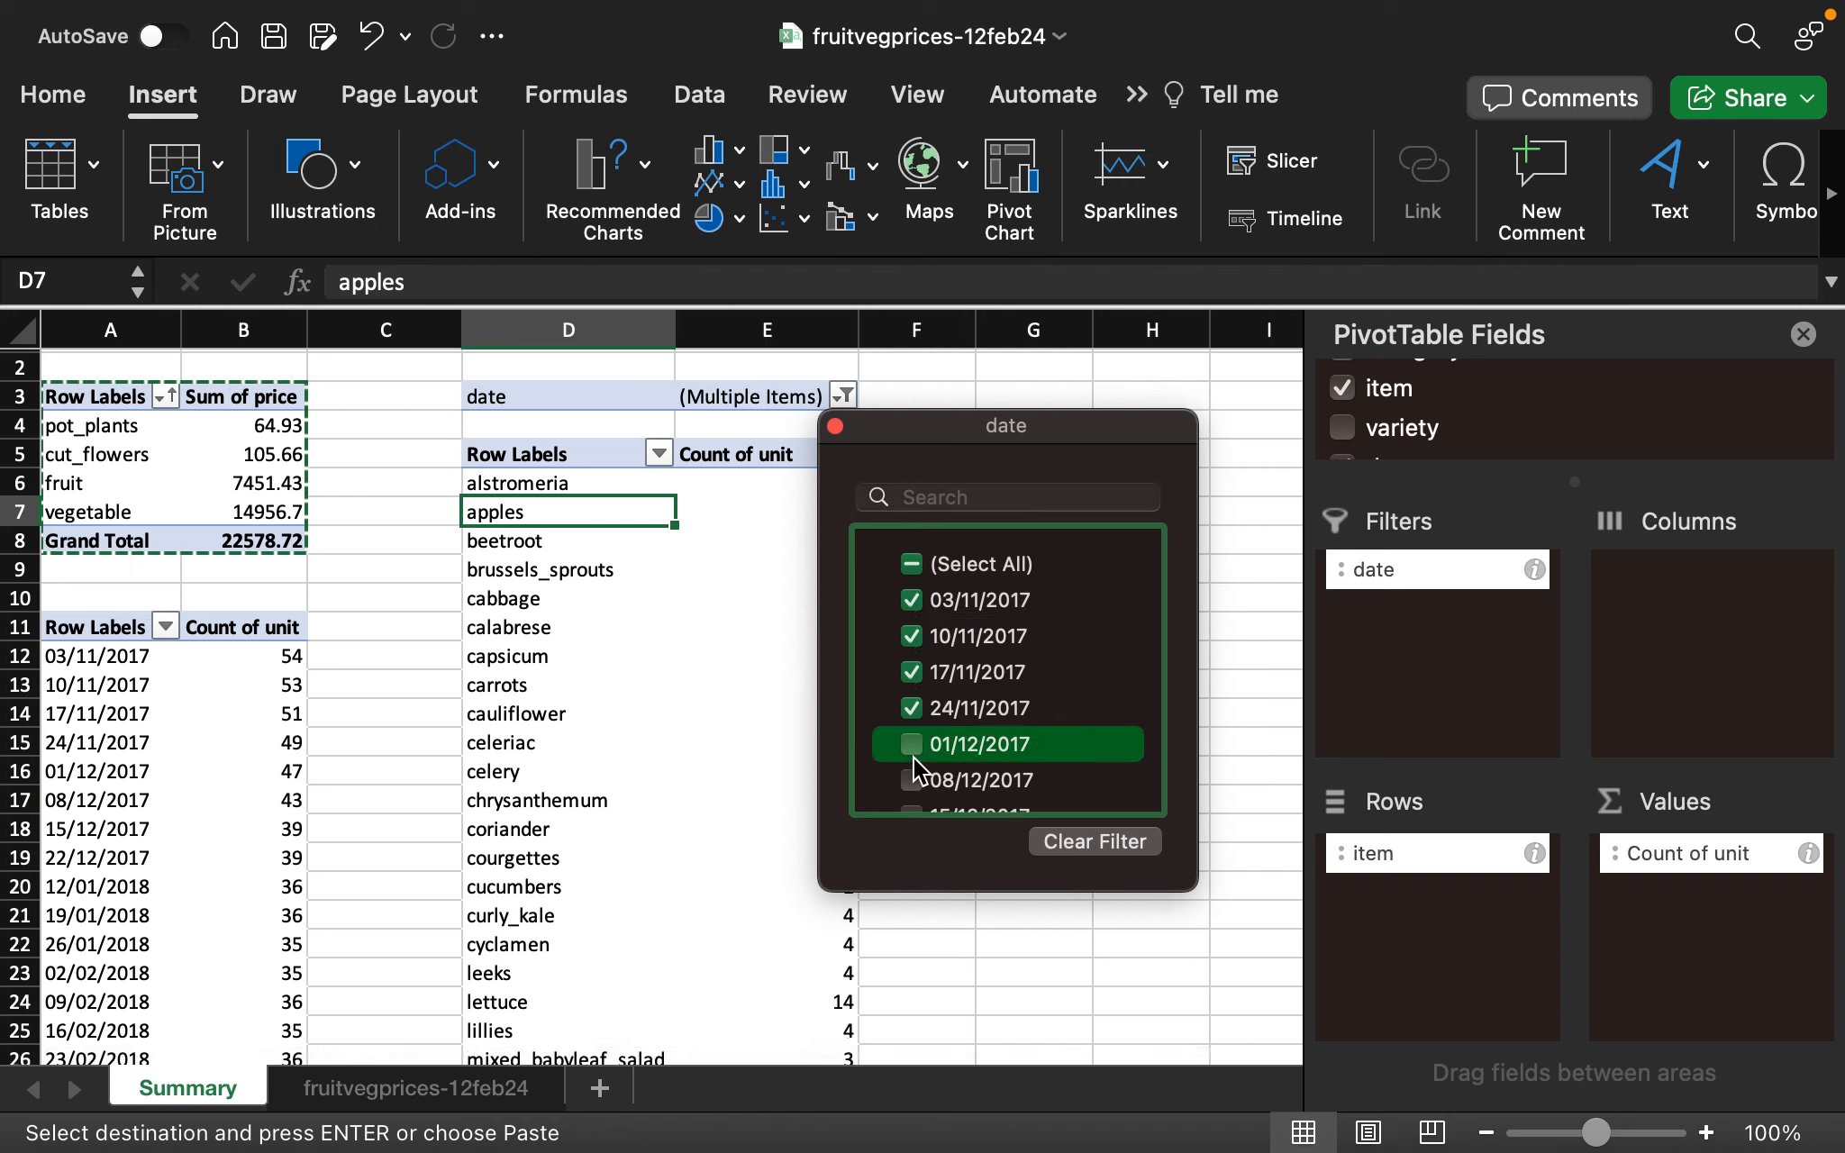
pyautogui.scroll(-3, 913, 759)
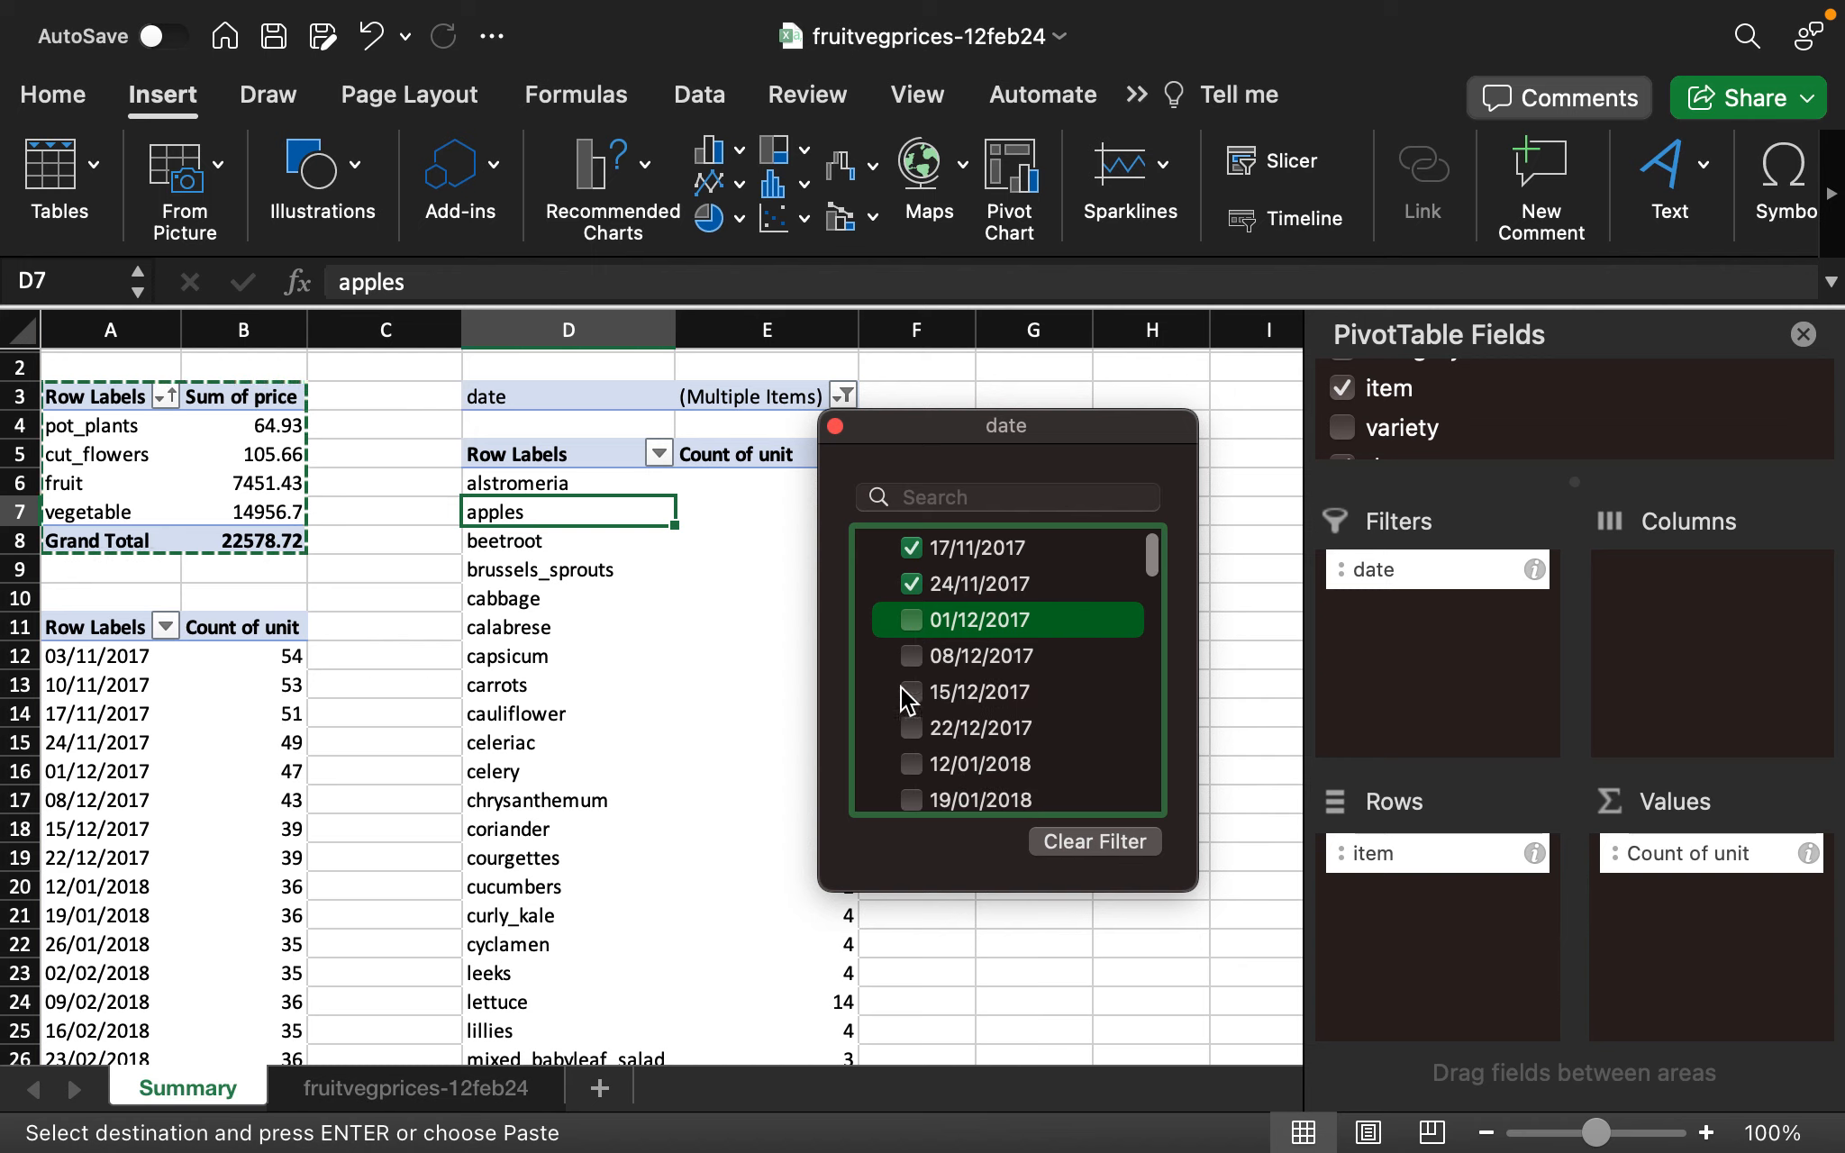
pyautogui.click(904, 620)
pyautogui.click(911, 648)
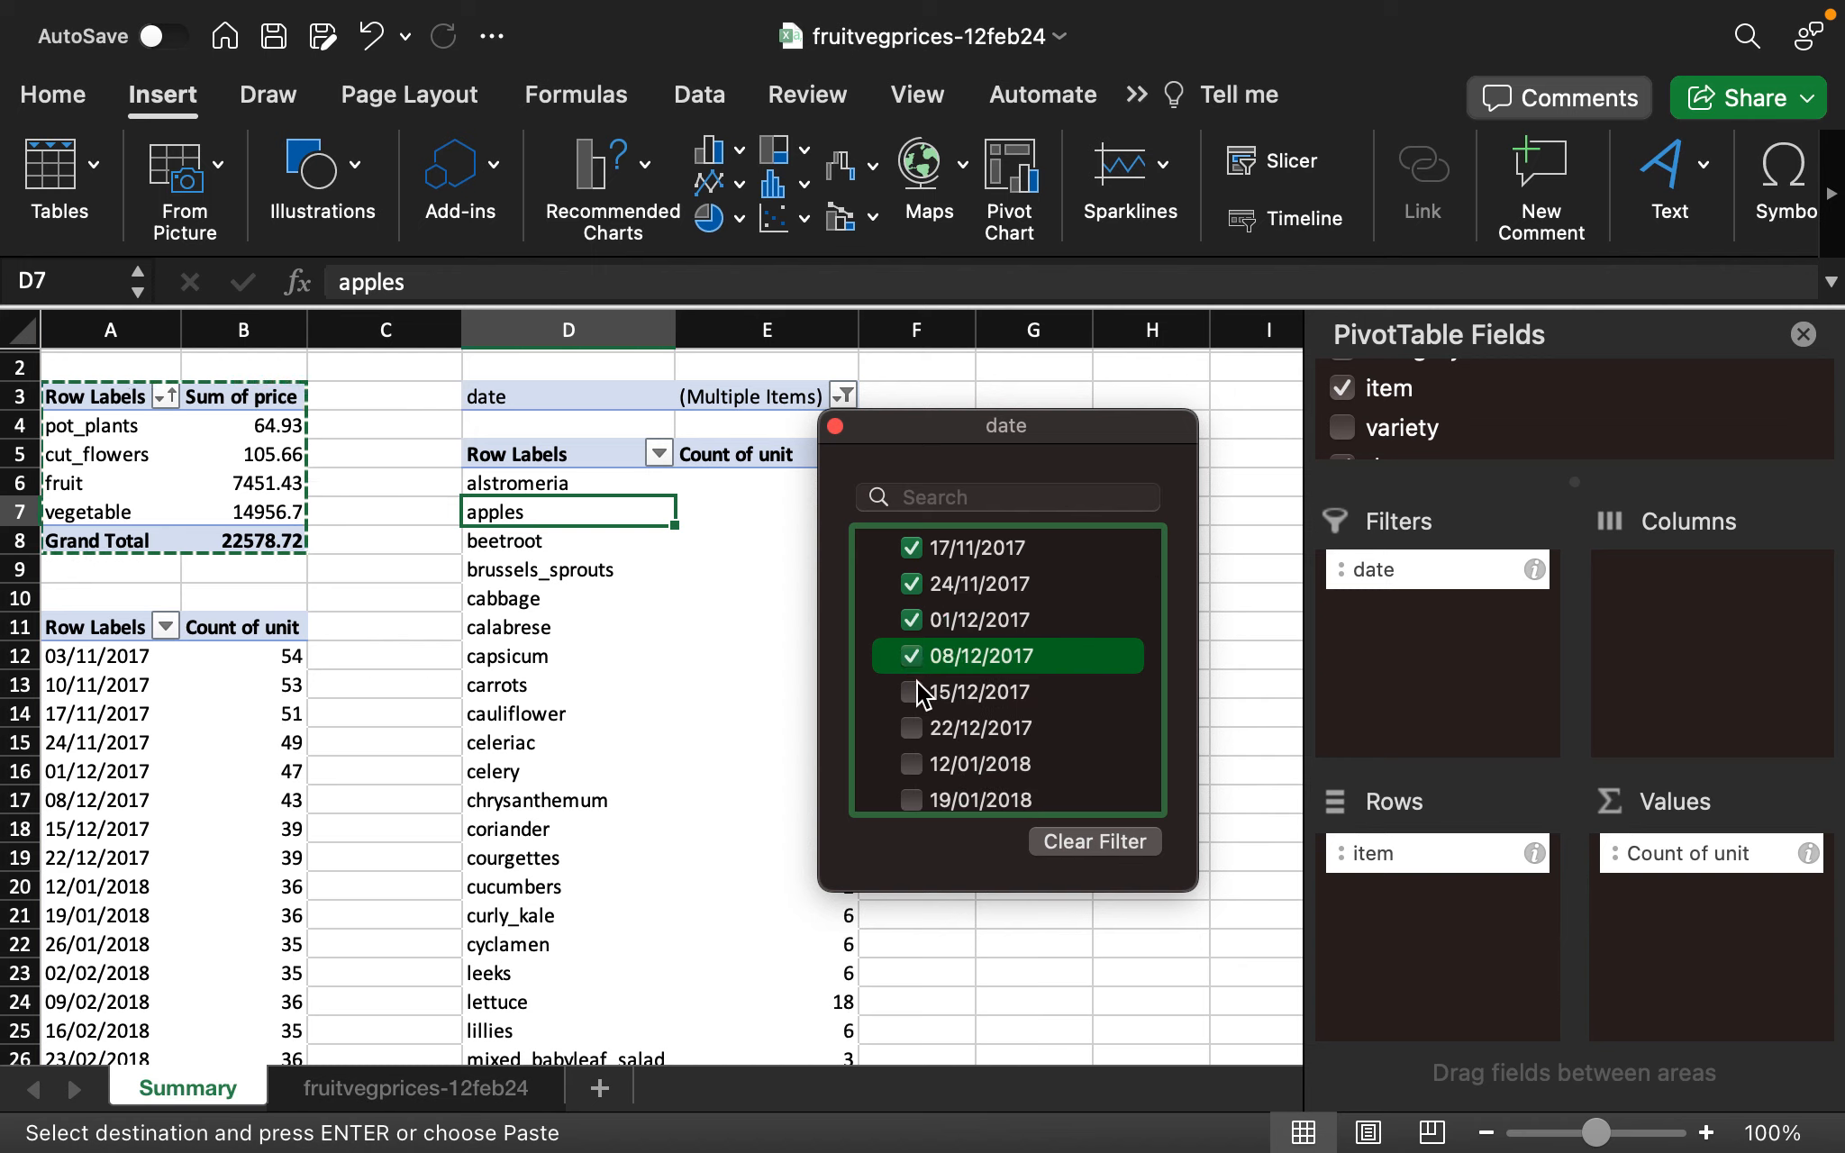
pyautogui.click(917, 690)
pyautogui.click(918, 725)
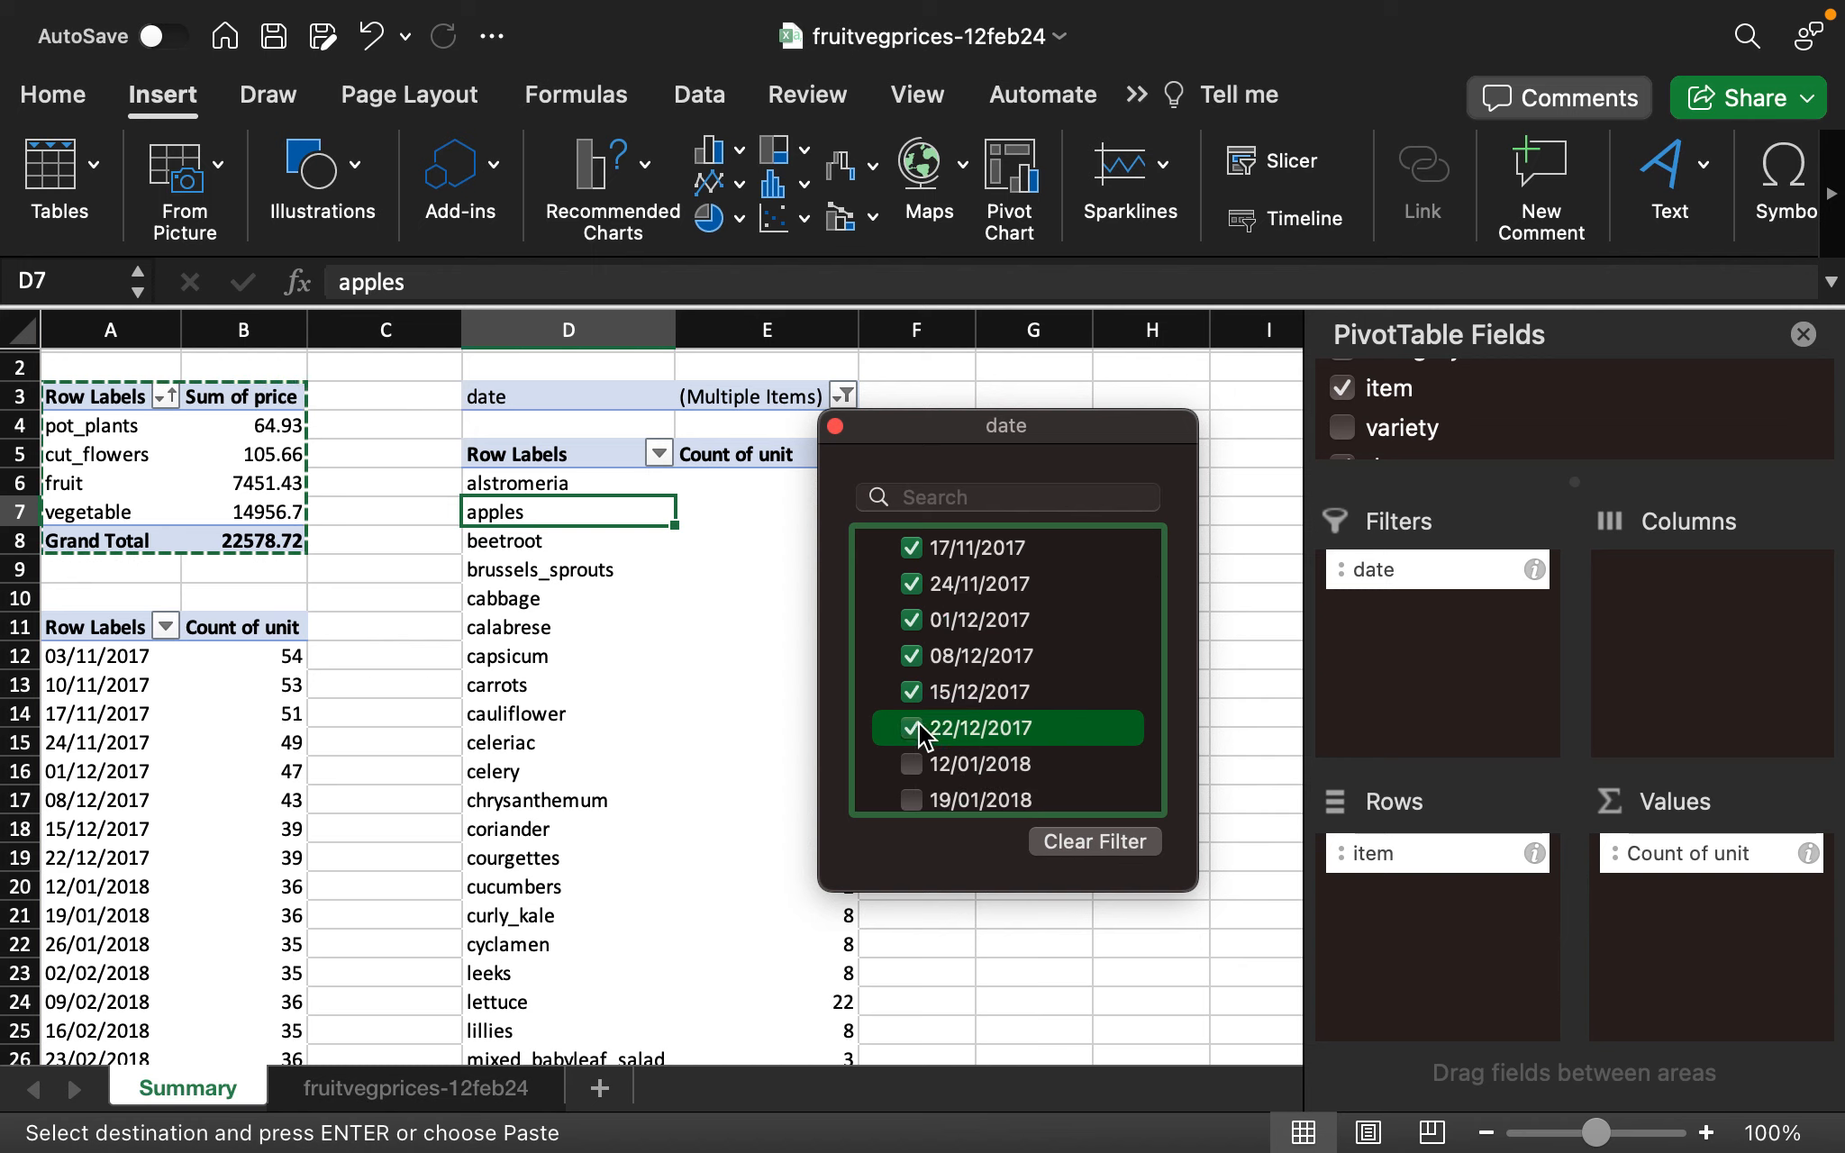
pyautogui.click(1019, 1004)
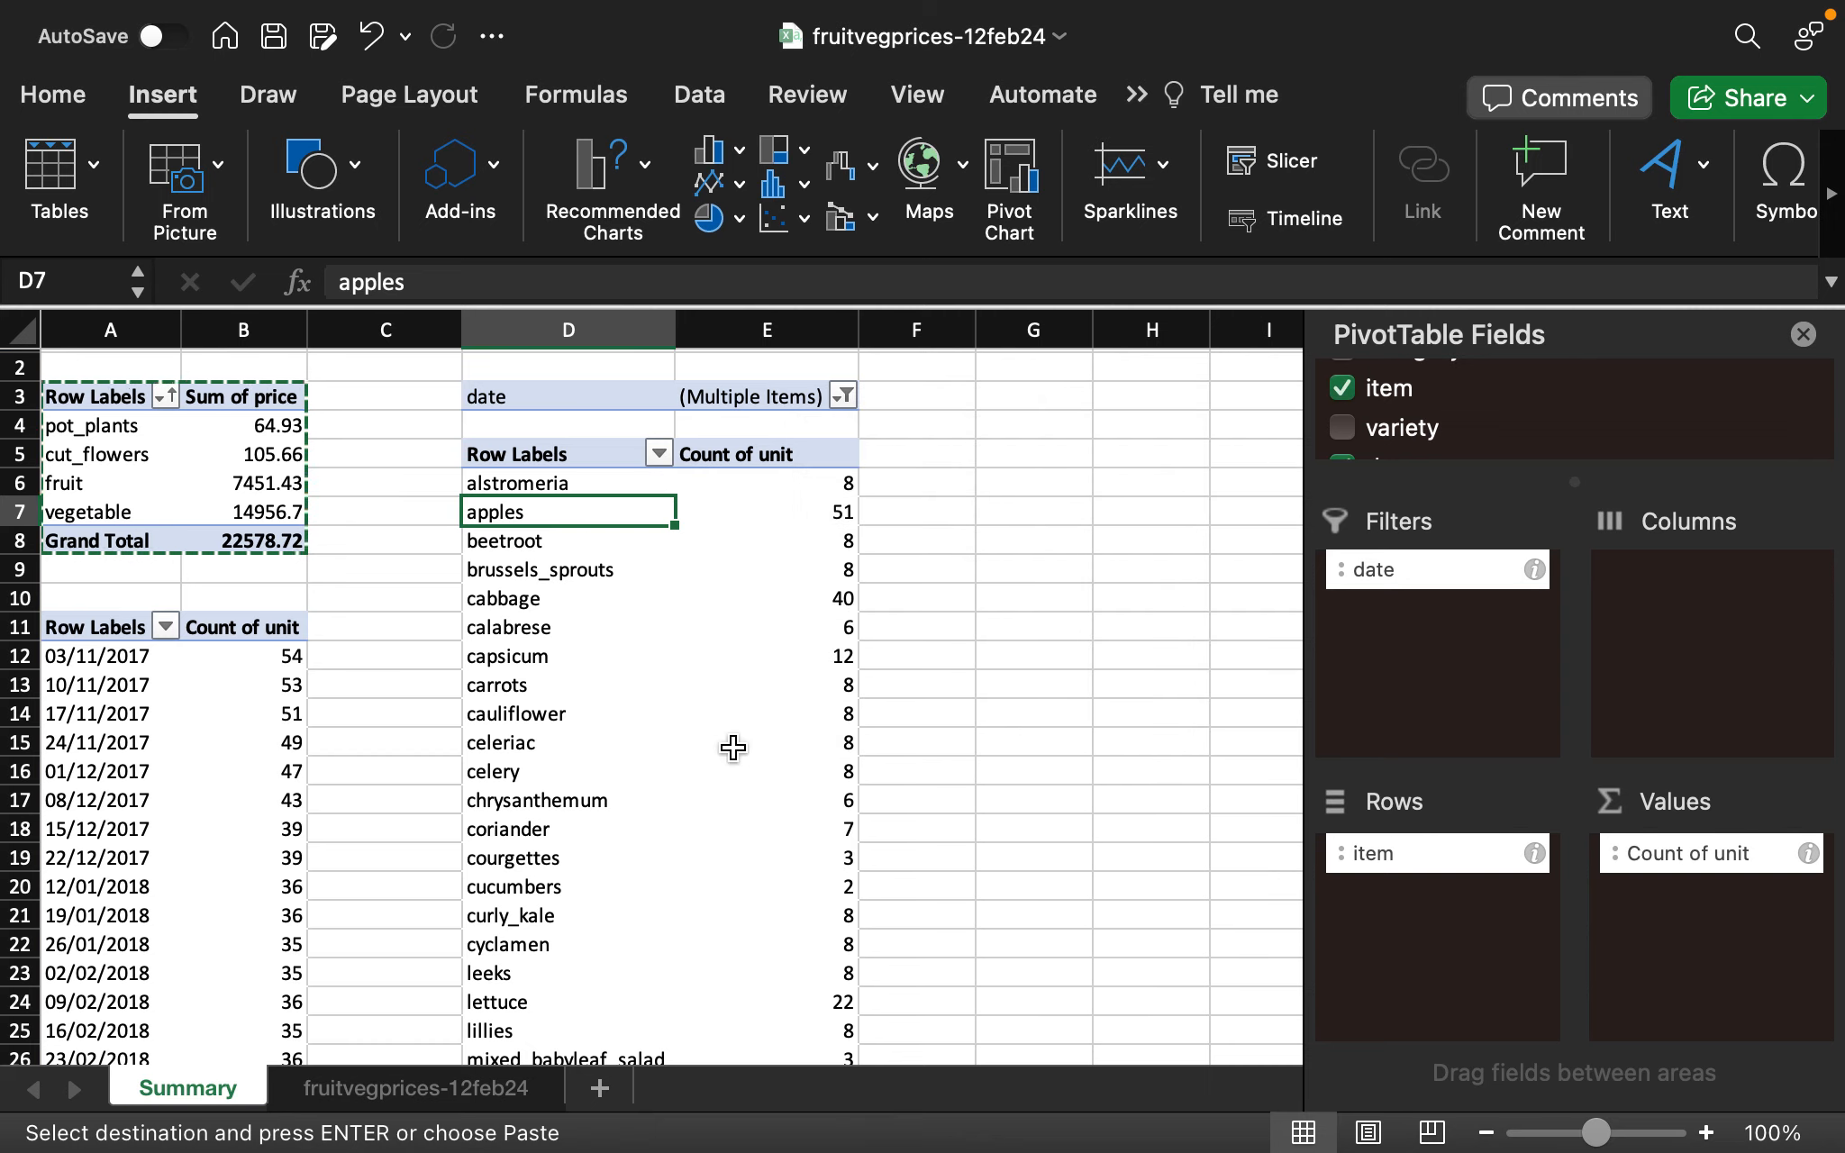
# Examine the item counts in the date-filtered pivot table down to its grand total
pyautogui.scroll(-5, 733, 748)
pyautogui.scroll(5, 732, 748)
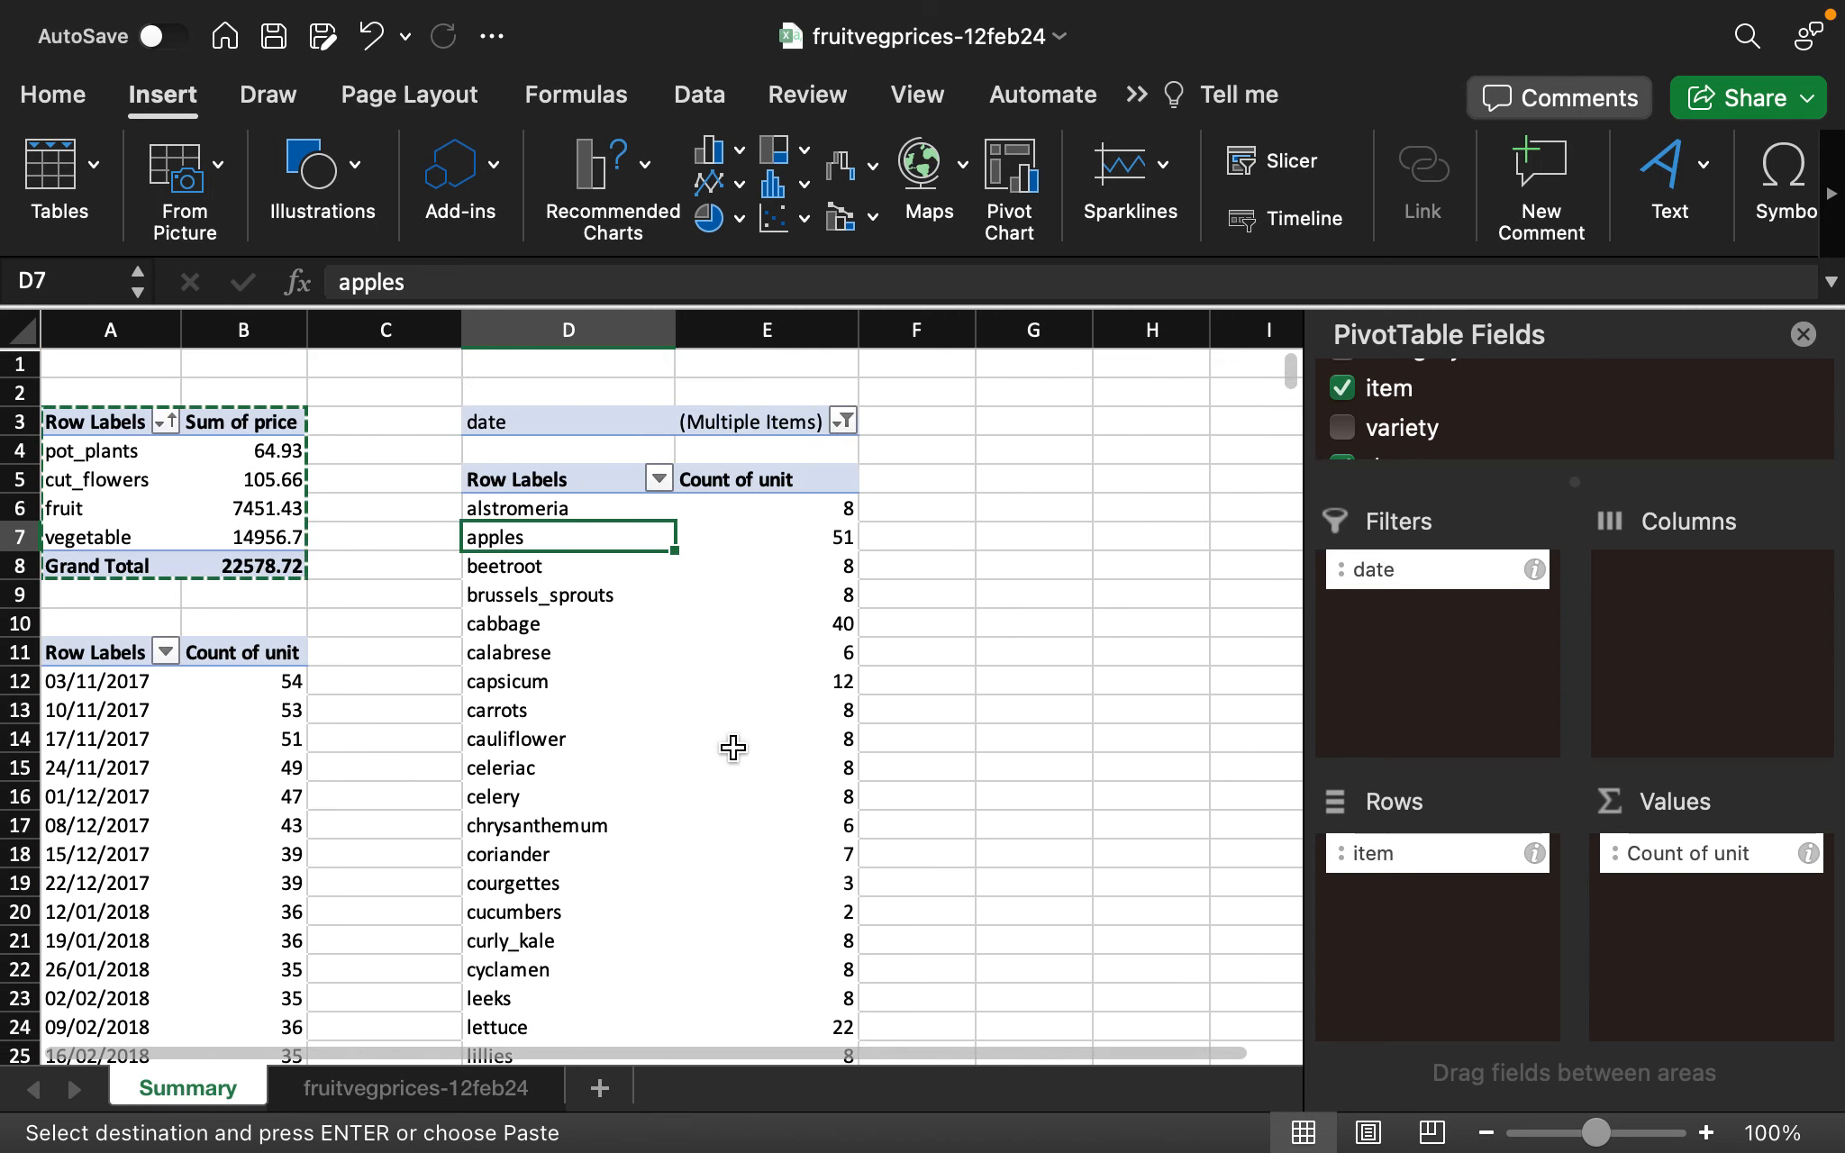
pyautogui.scroll(-1, 733, 748)
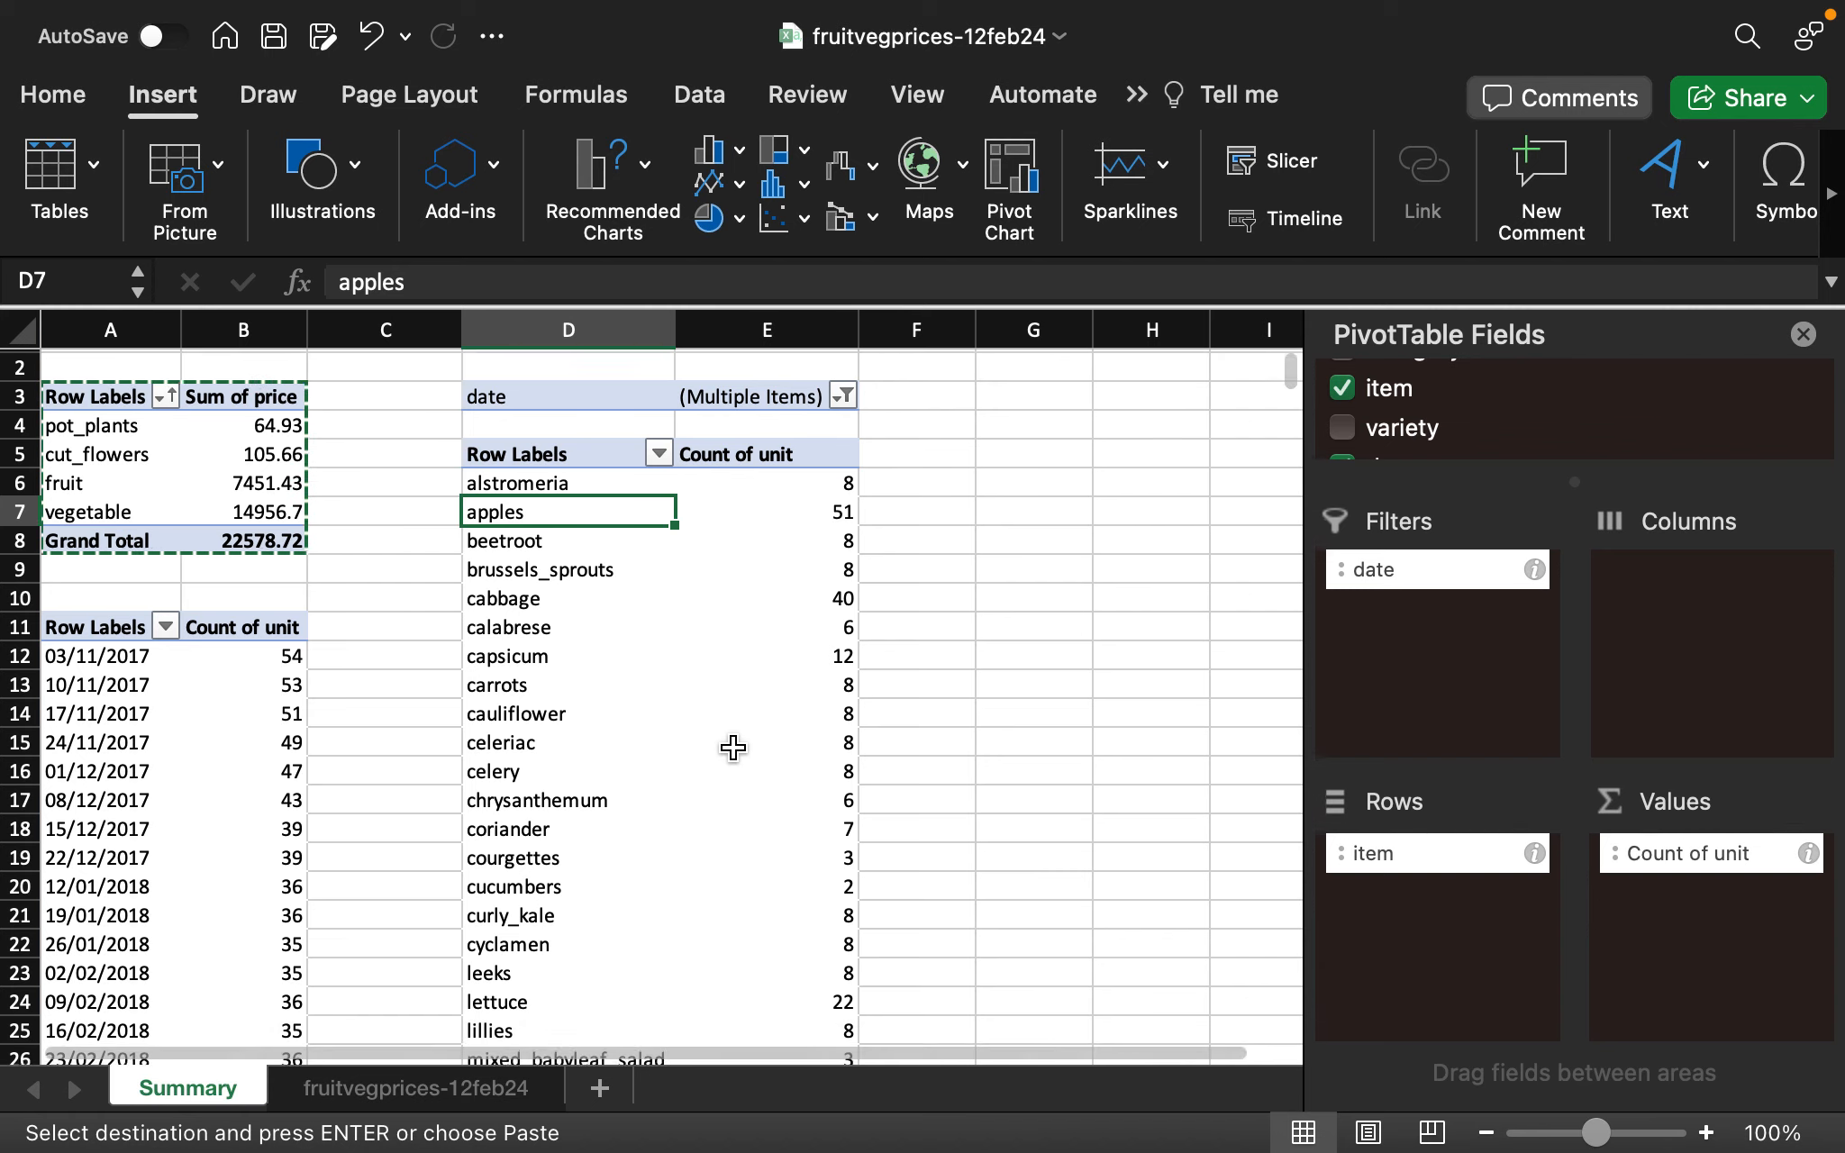
pyautogui.scroll(-15, 732, 748)
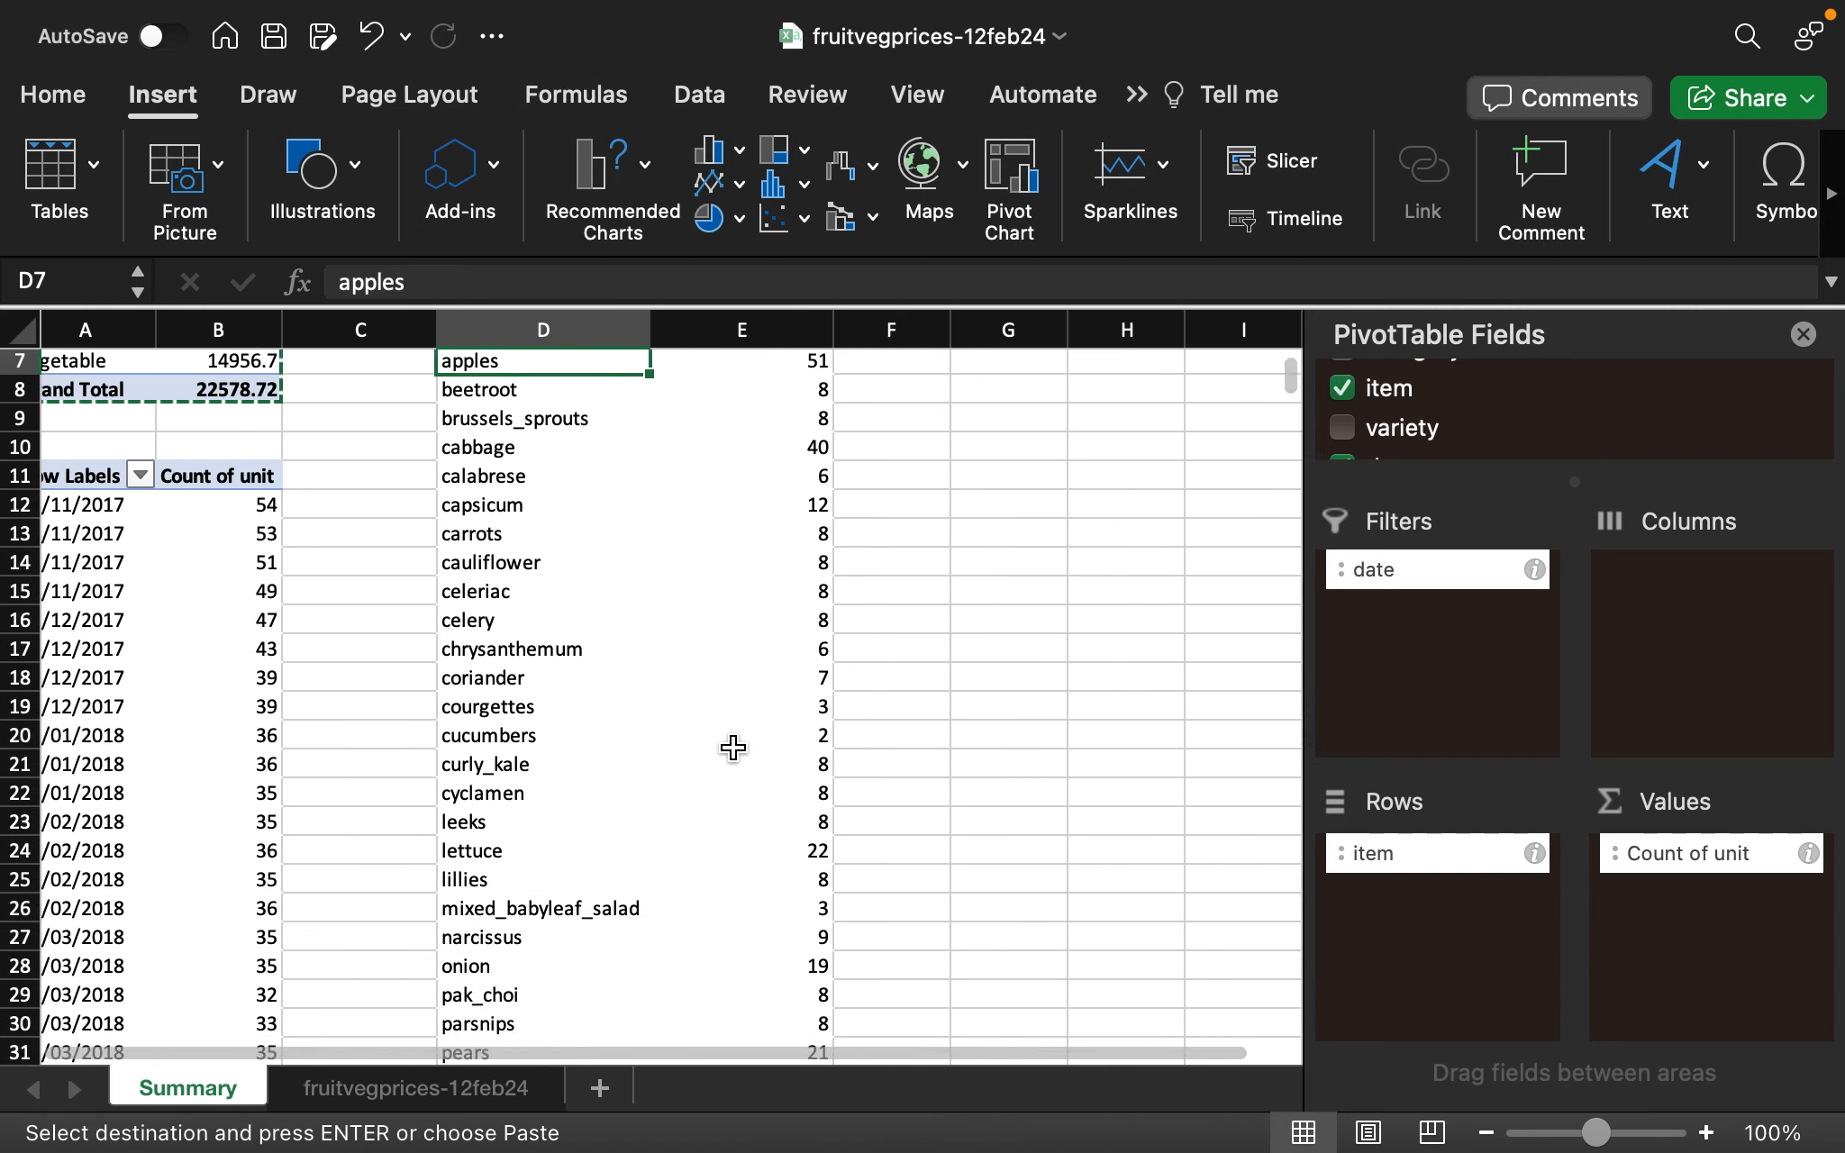
pyautogui.scroll(-2, 733, 748)
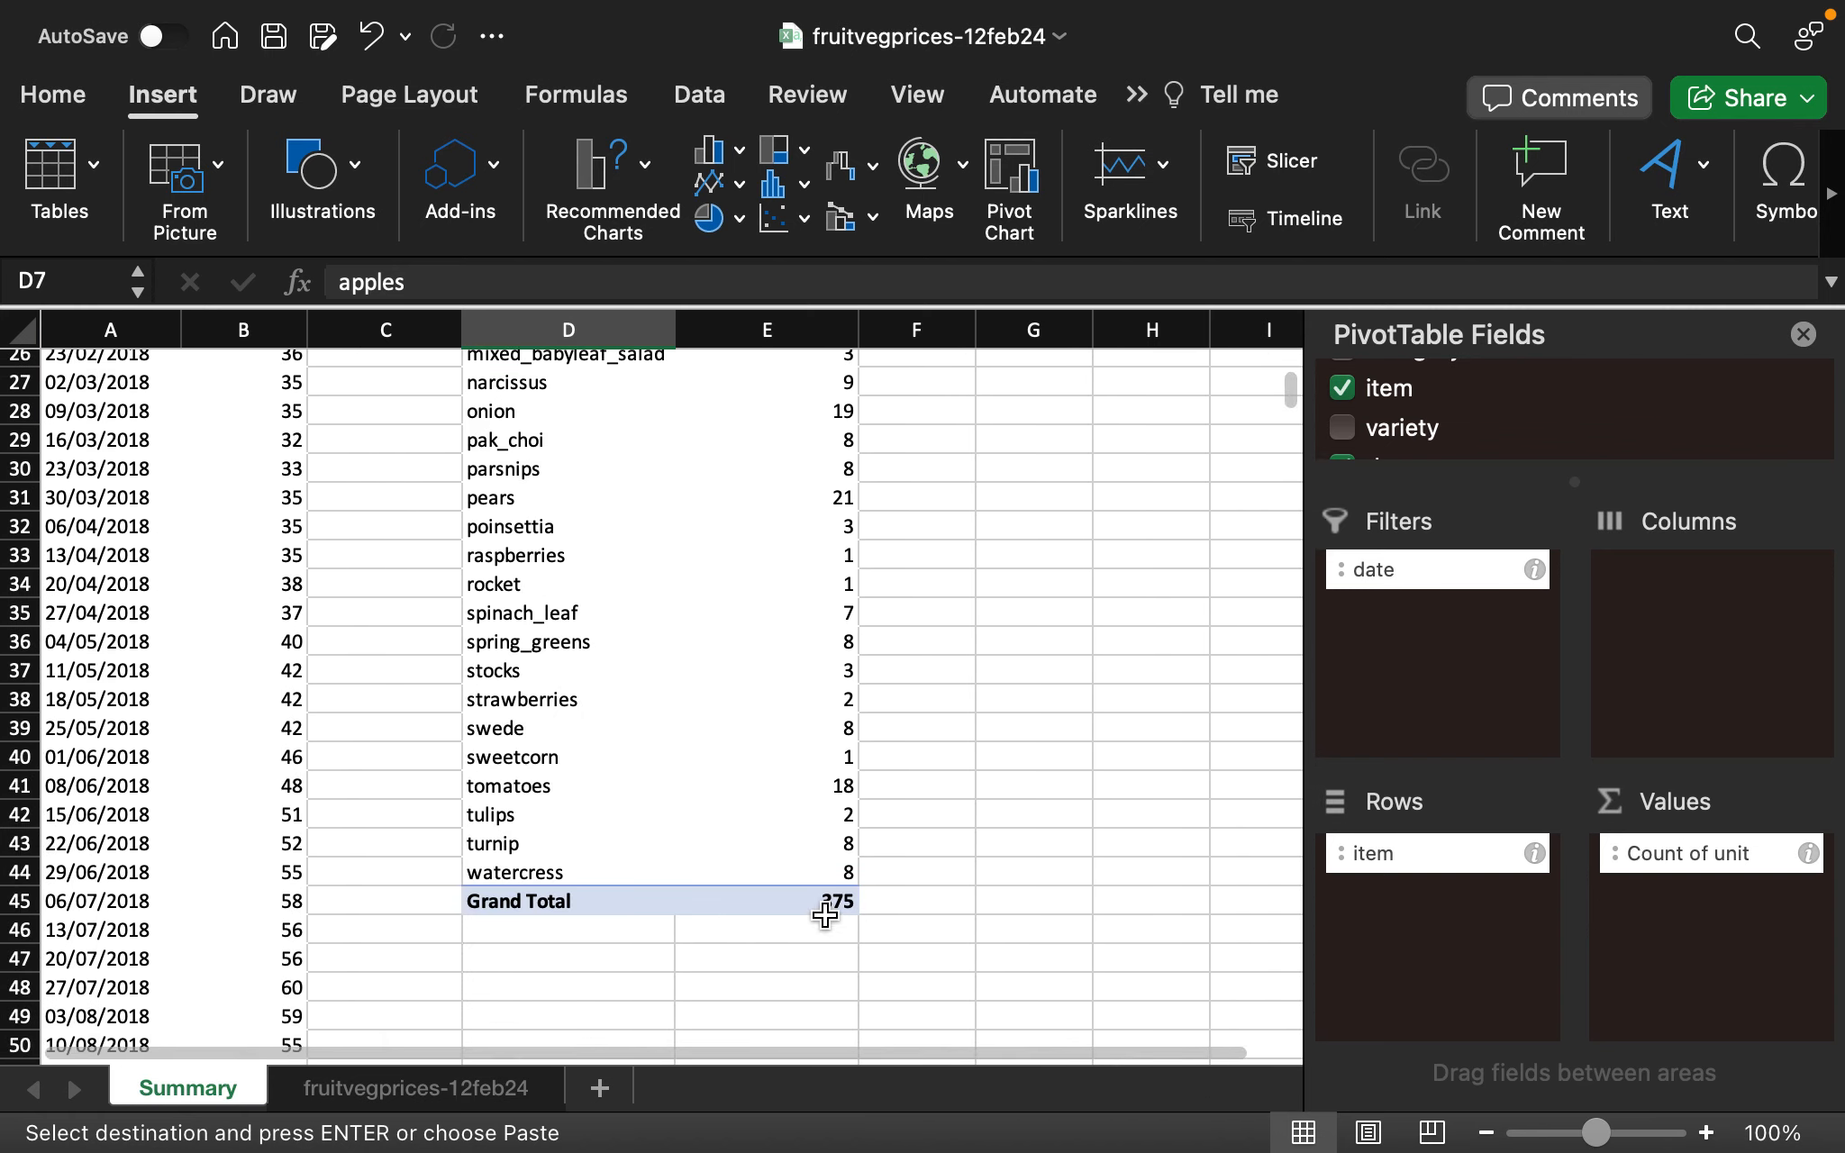
pyautogui.scroll(17, 782, 695)
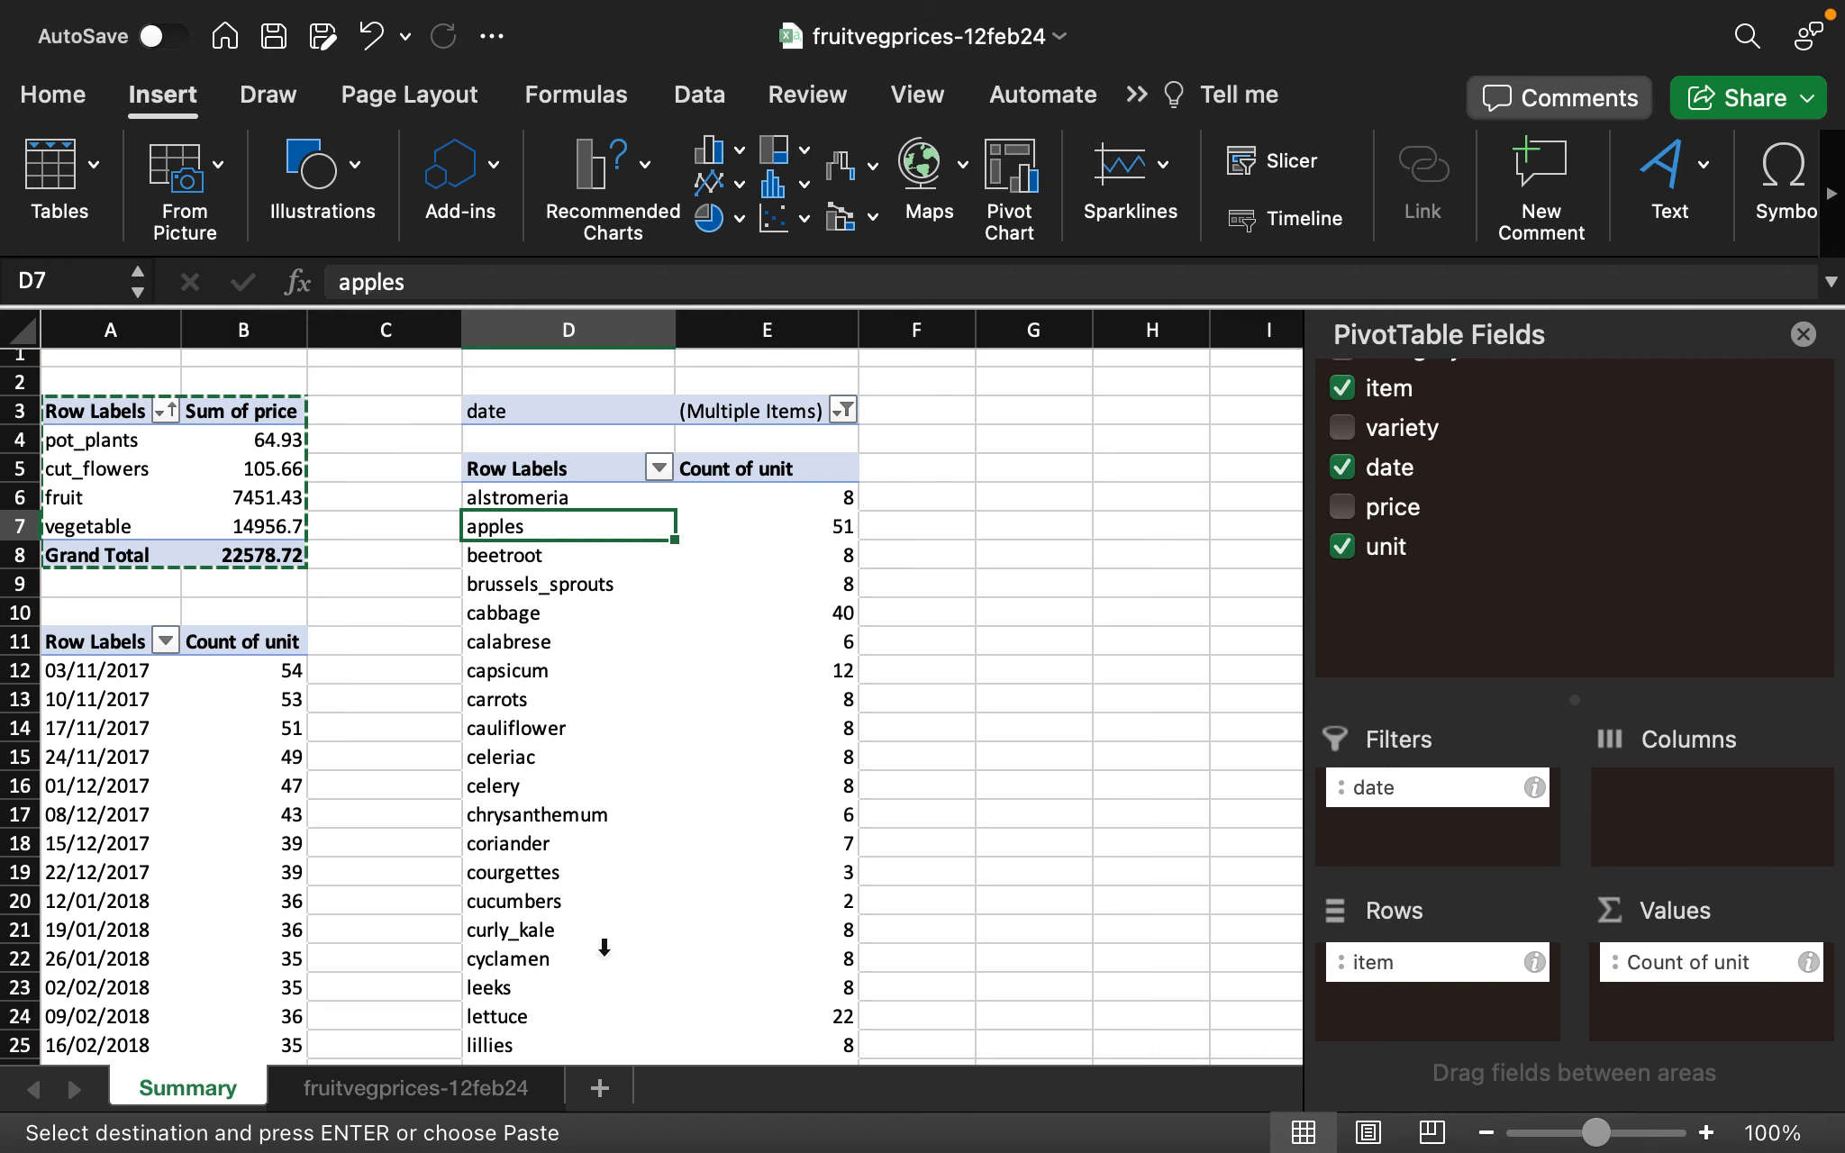
# Insert a recommended pivot table on a new sheet from the fruitvegprices-12feb24 data table
pyautogui.click(415, 1088)
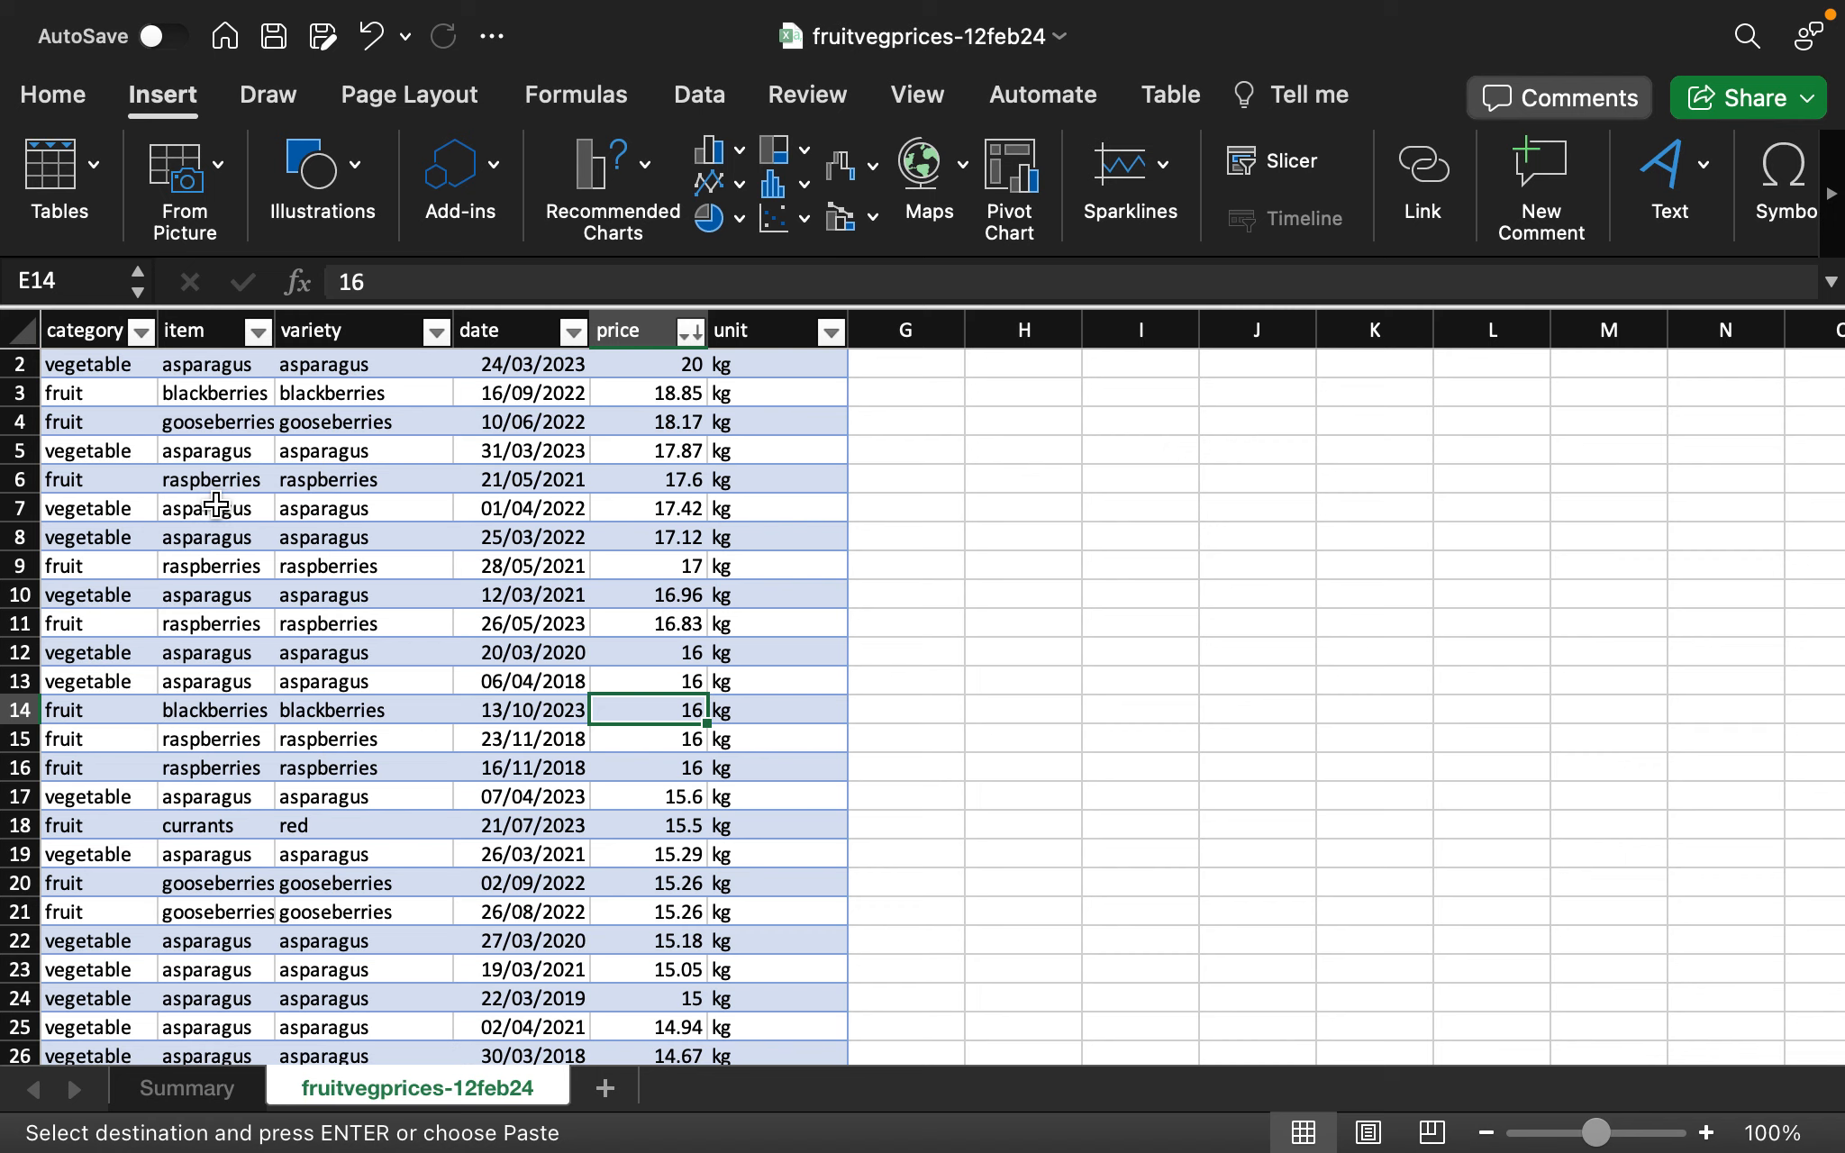
pyautogui.click(97, 171)
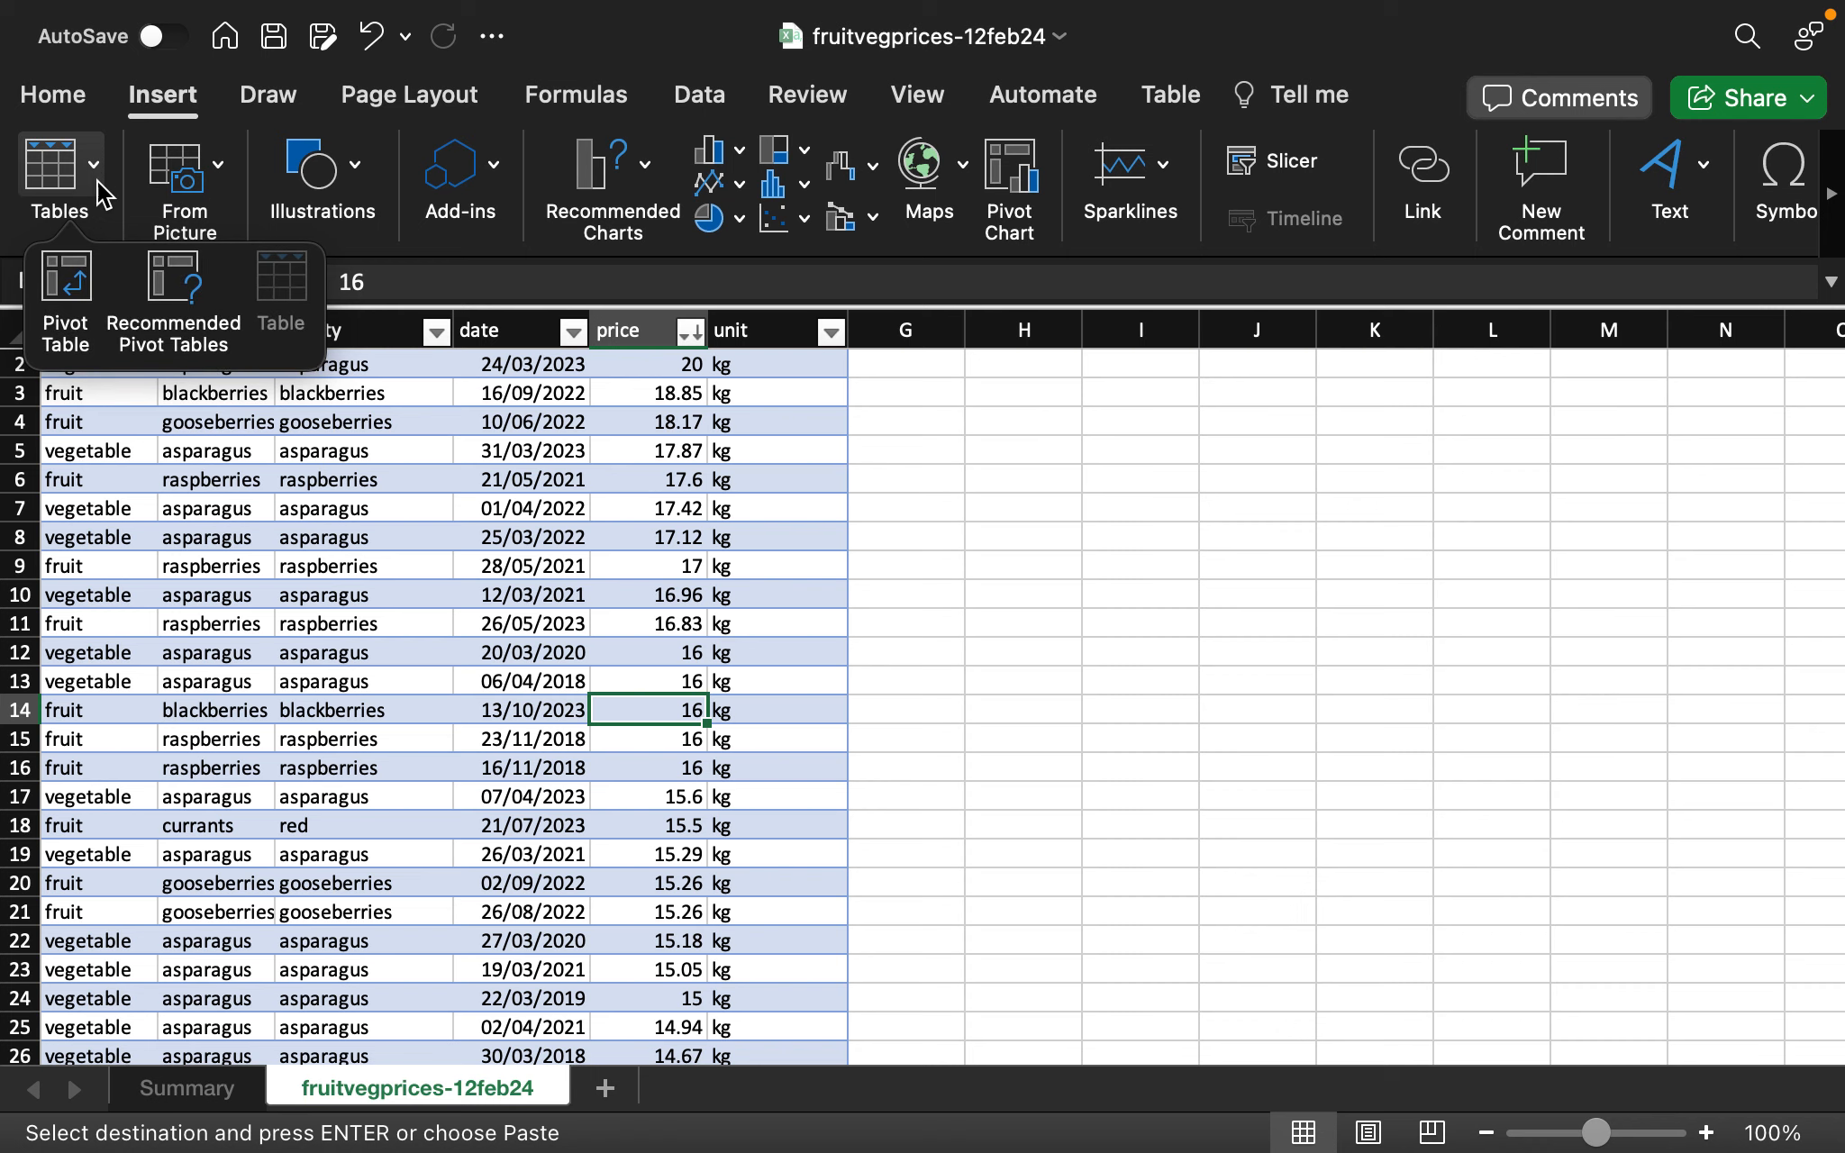
pyautogui.click(192, 301)
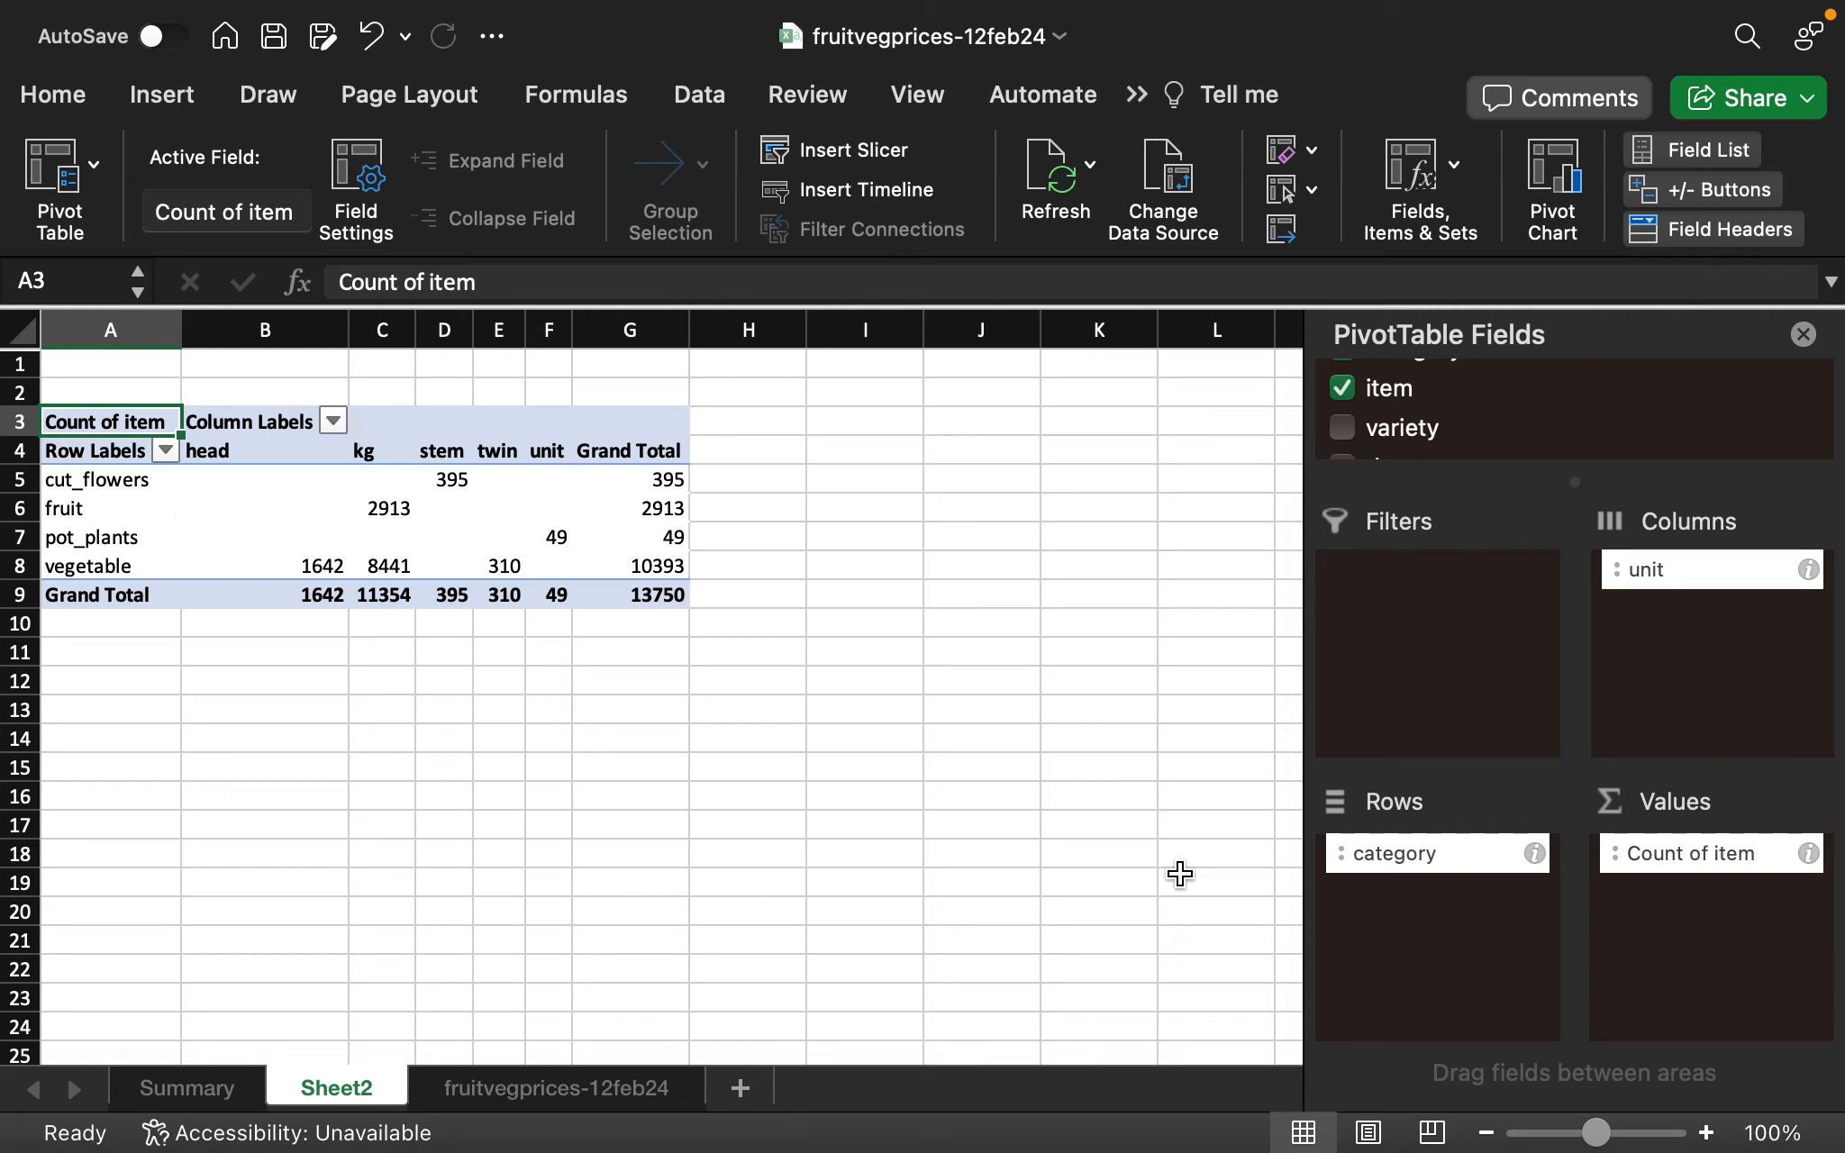
# Rearrange the new pivot table to show Count of unit as values, with item nested under category in rows and no column field
pyautogui.moveTo(1726, 854); pyautogui.dragTo(1721, 720)
pyautogui.moveTo(1676, 571); pyautogui.dragTo(1705, 878)
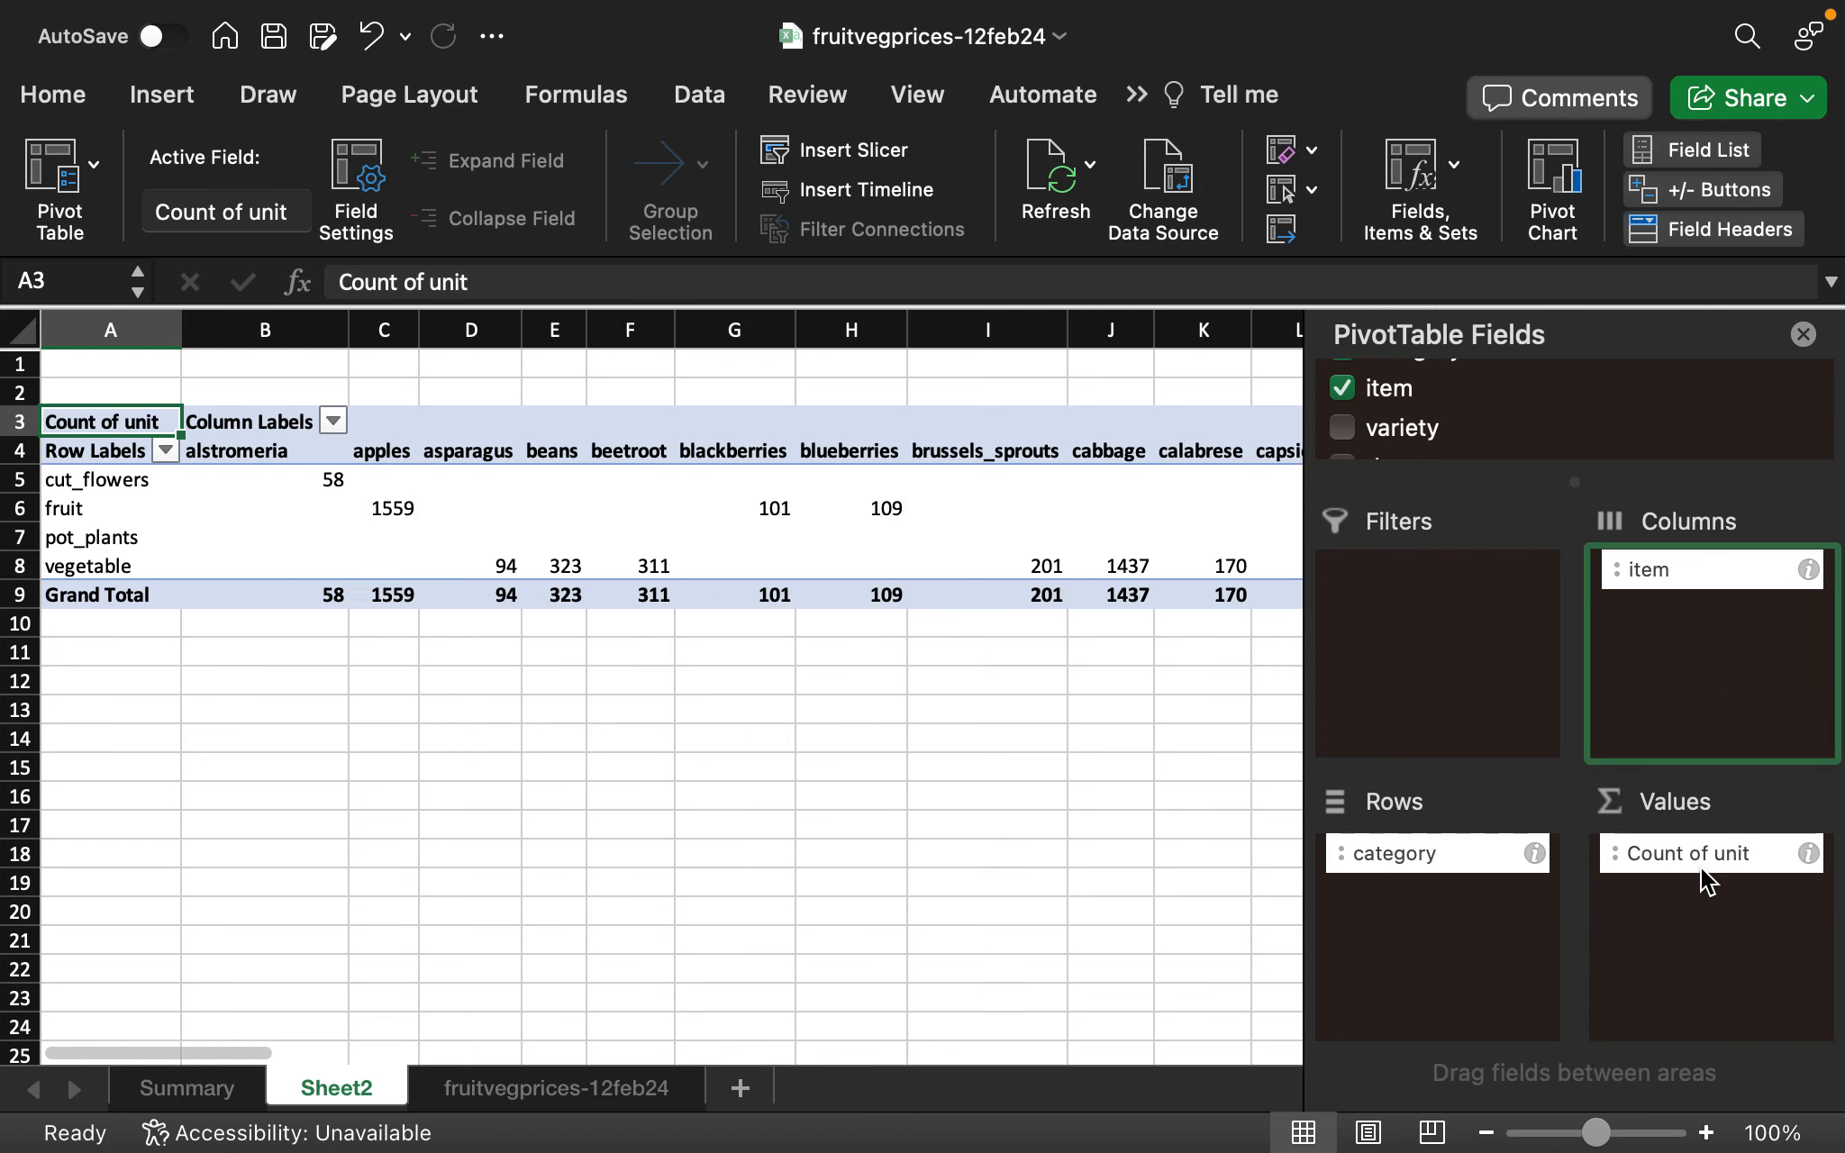
pyautogui.click(1752, 583)
pyautogui.moveTo(1756, 572); pyautogui.dragTo(1505, 960)
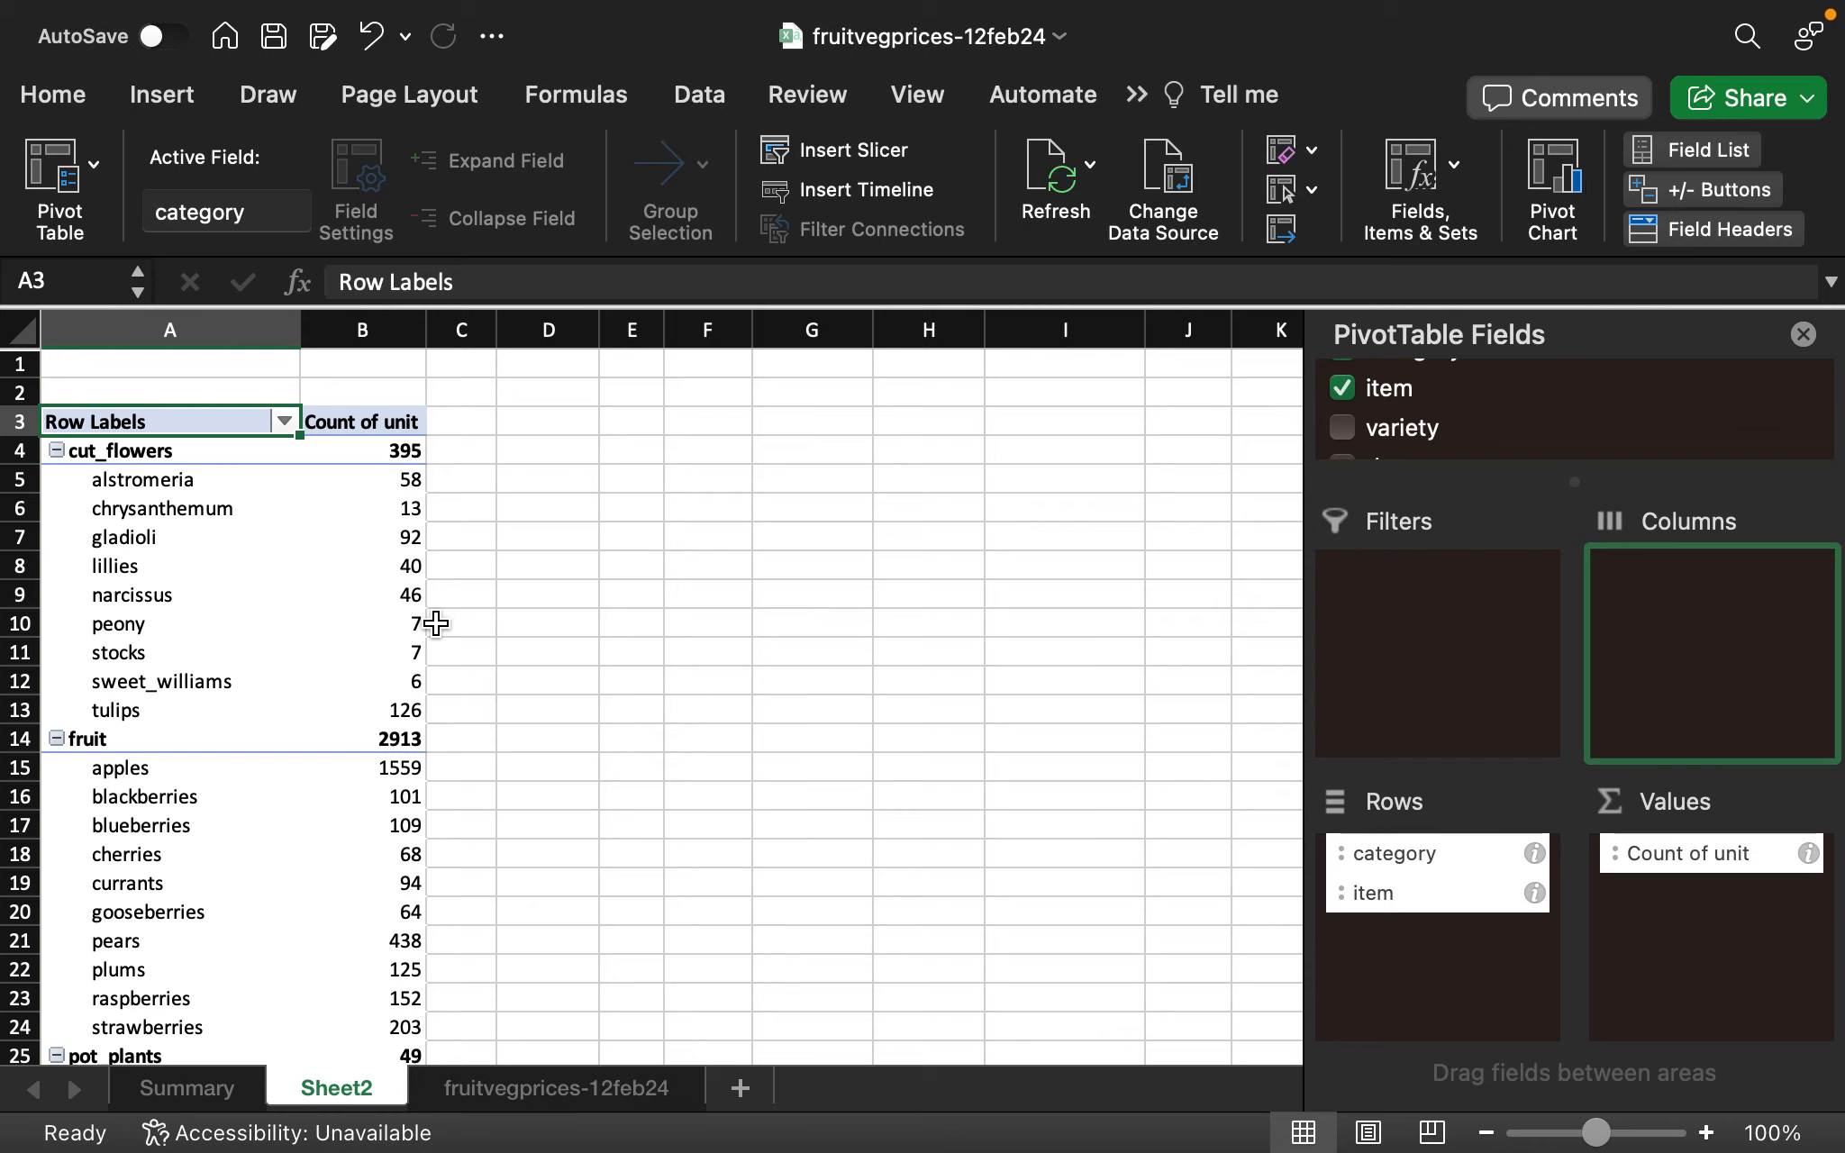
# Examine the item counts under each category in the new pivot table, down to the grand total
pyautogui.scroll(-5, 436, 836)
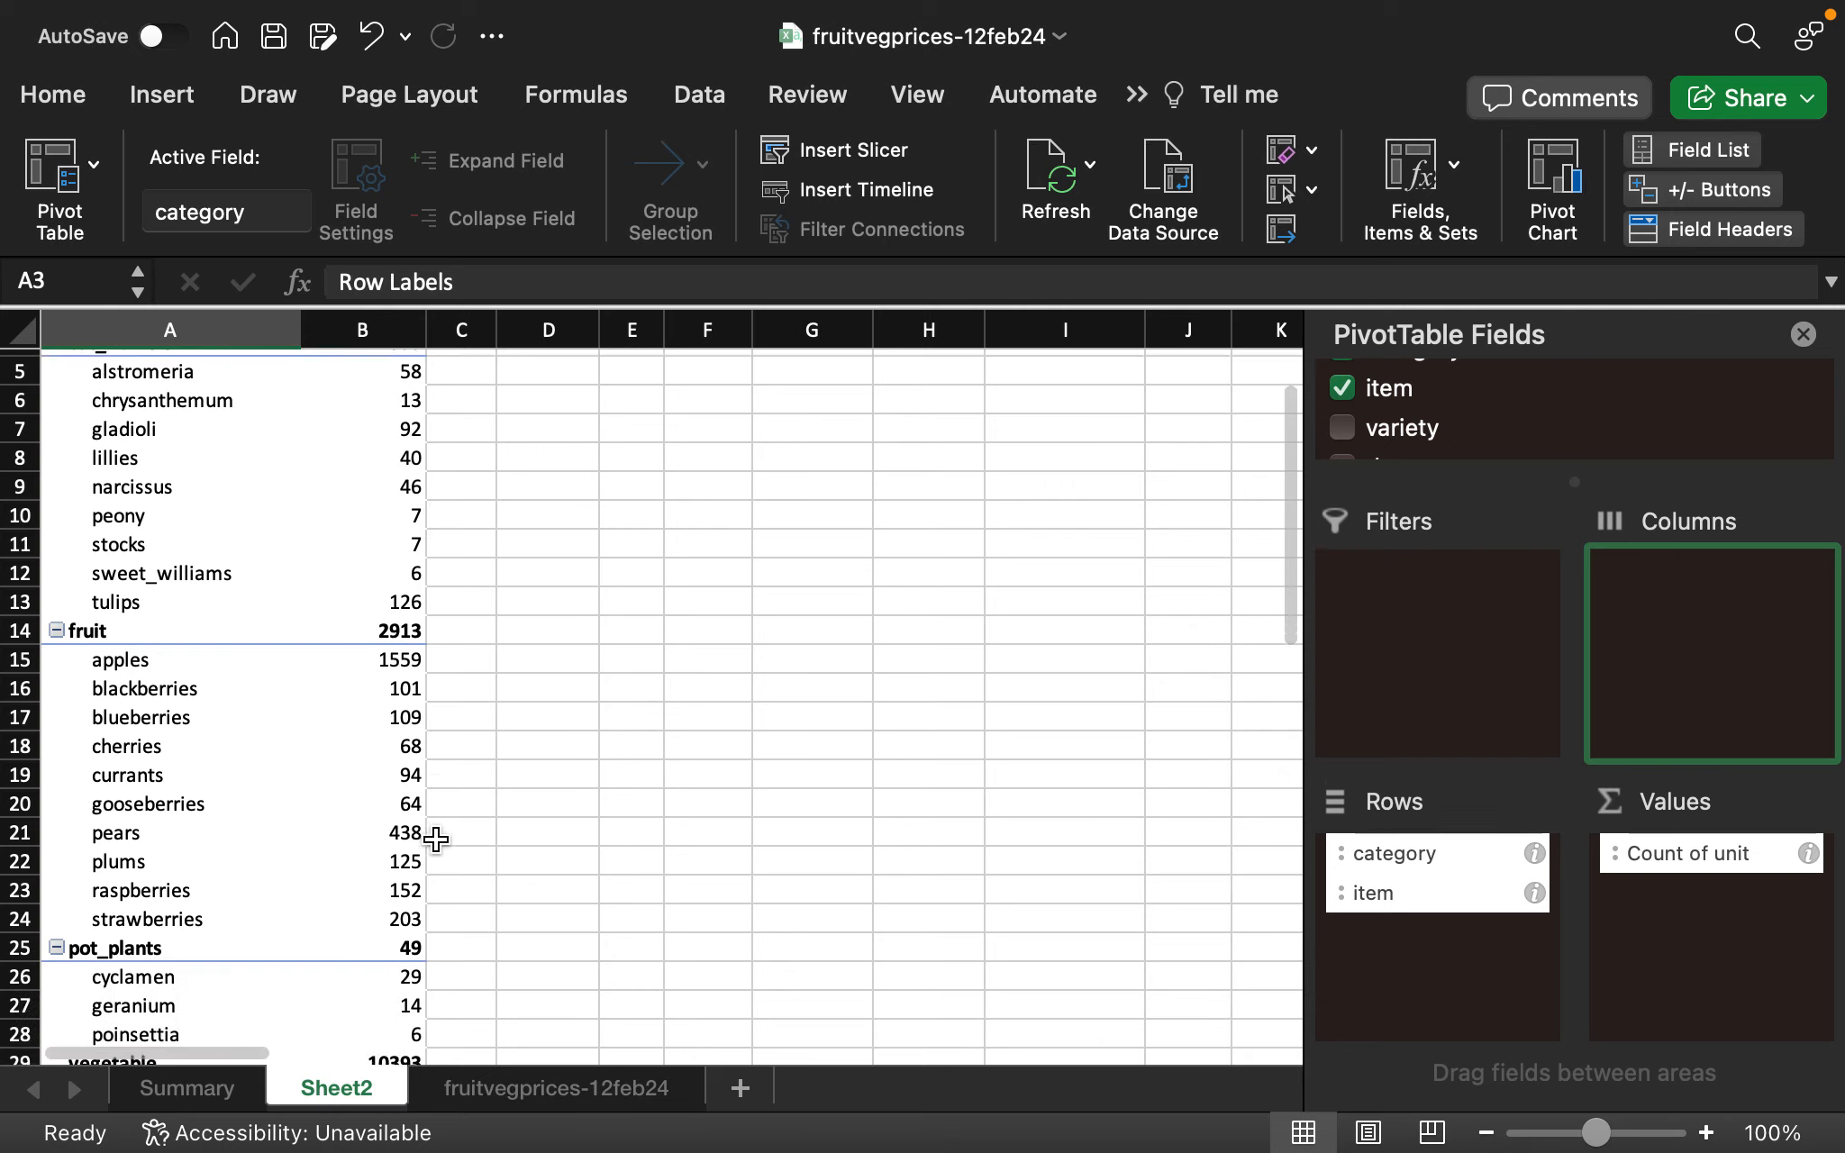
pyautogui.scroll(-10, 436, 840)
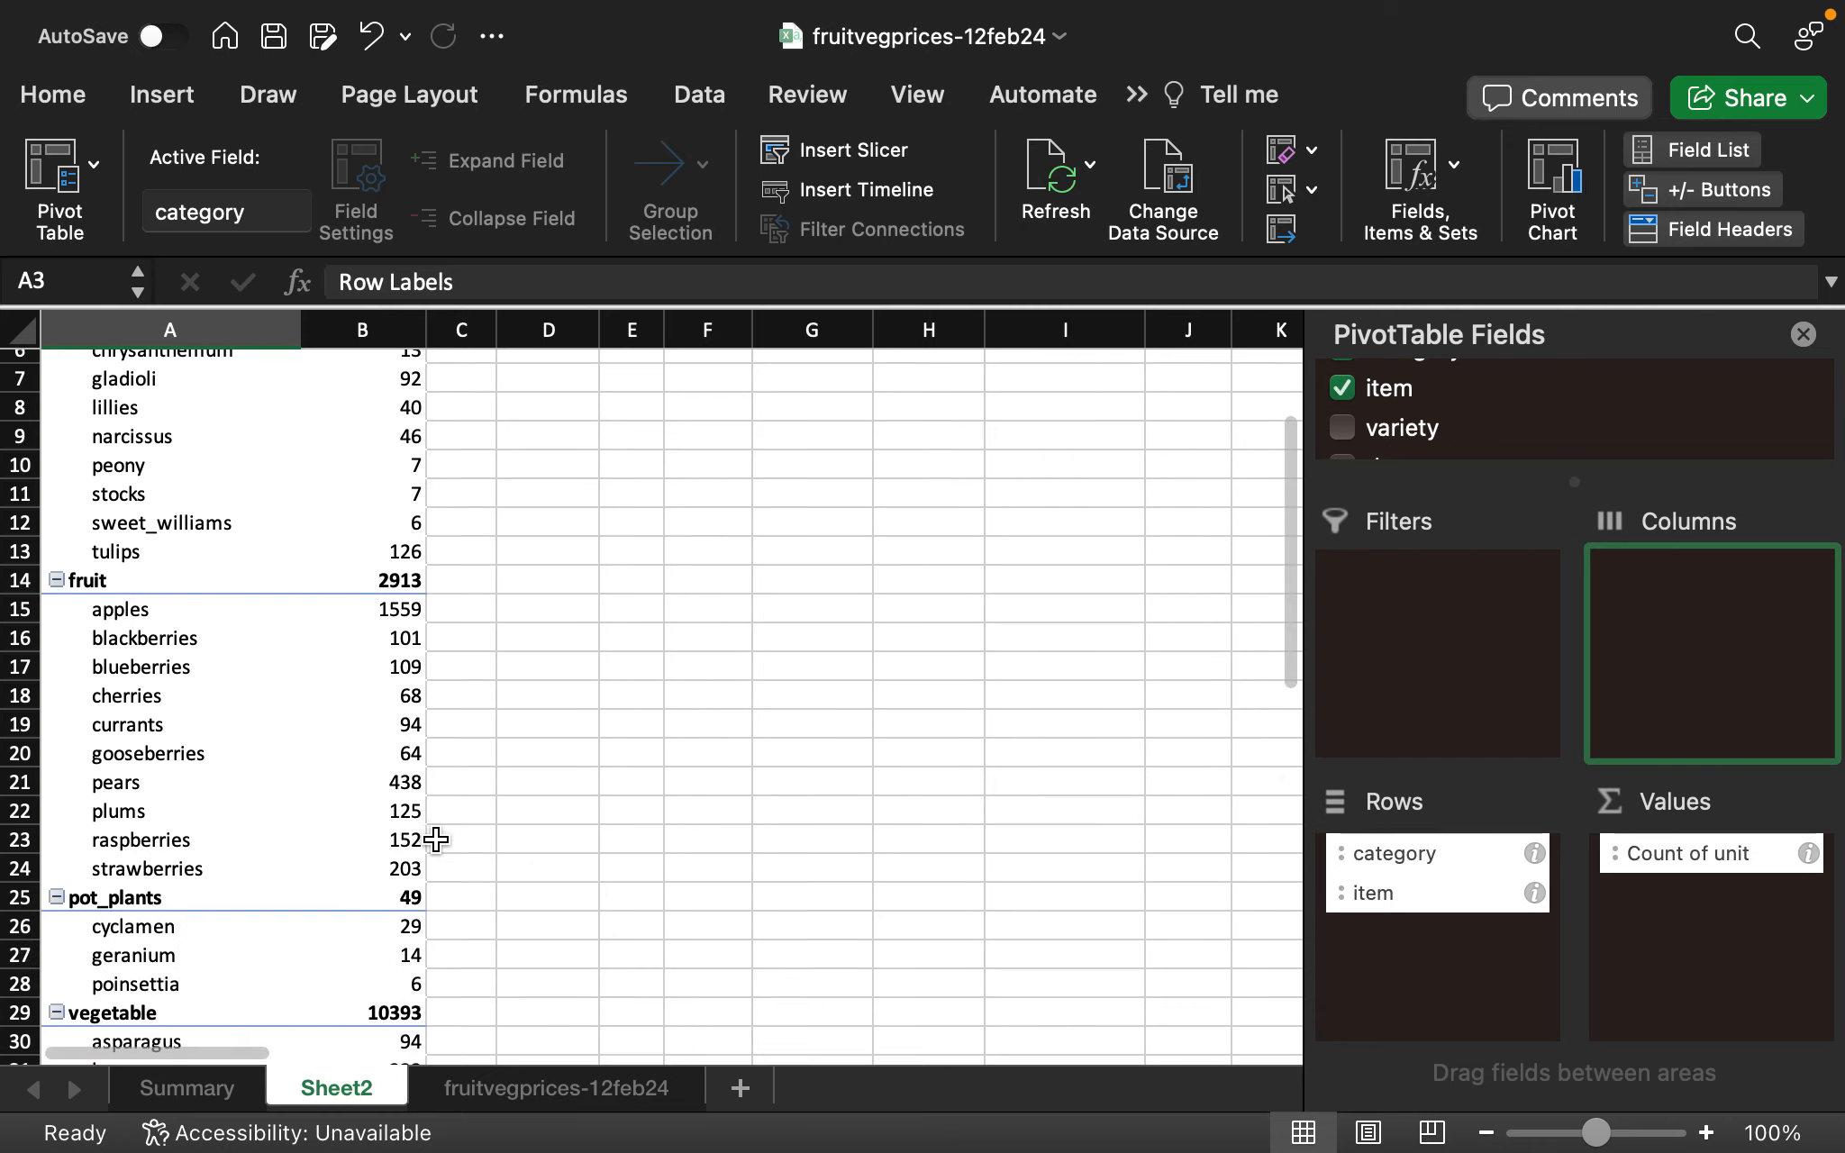
pyautogui.scroll(-12, 436, 839)
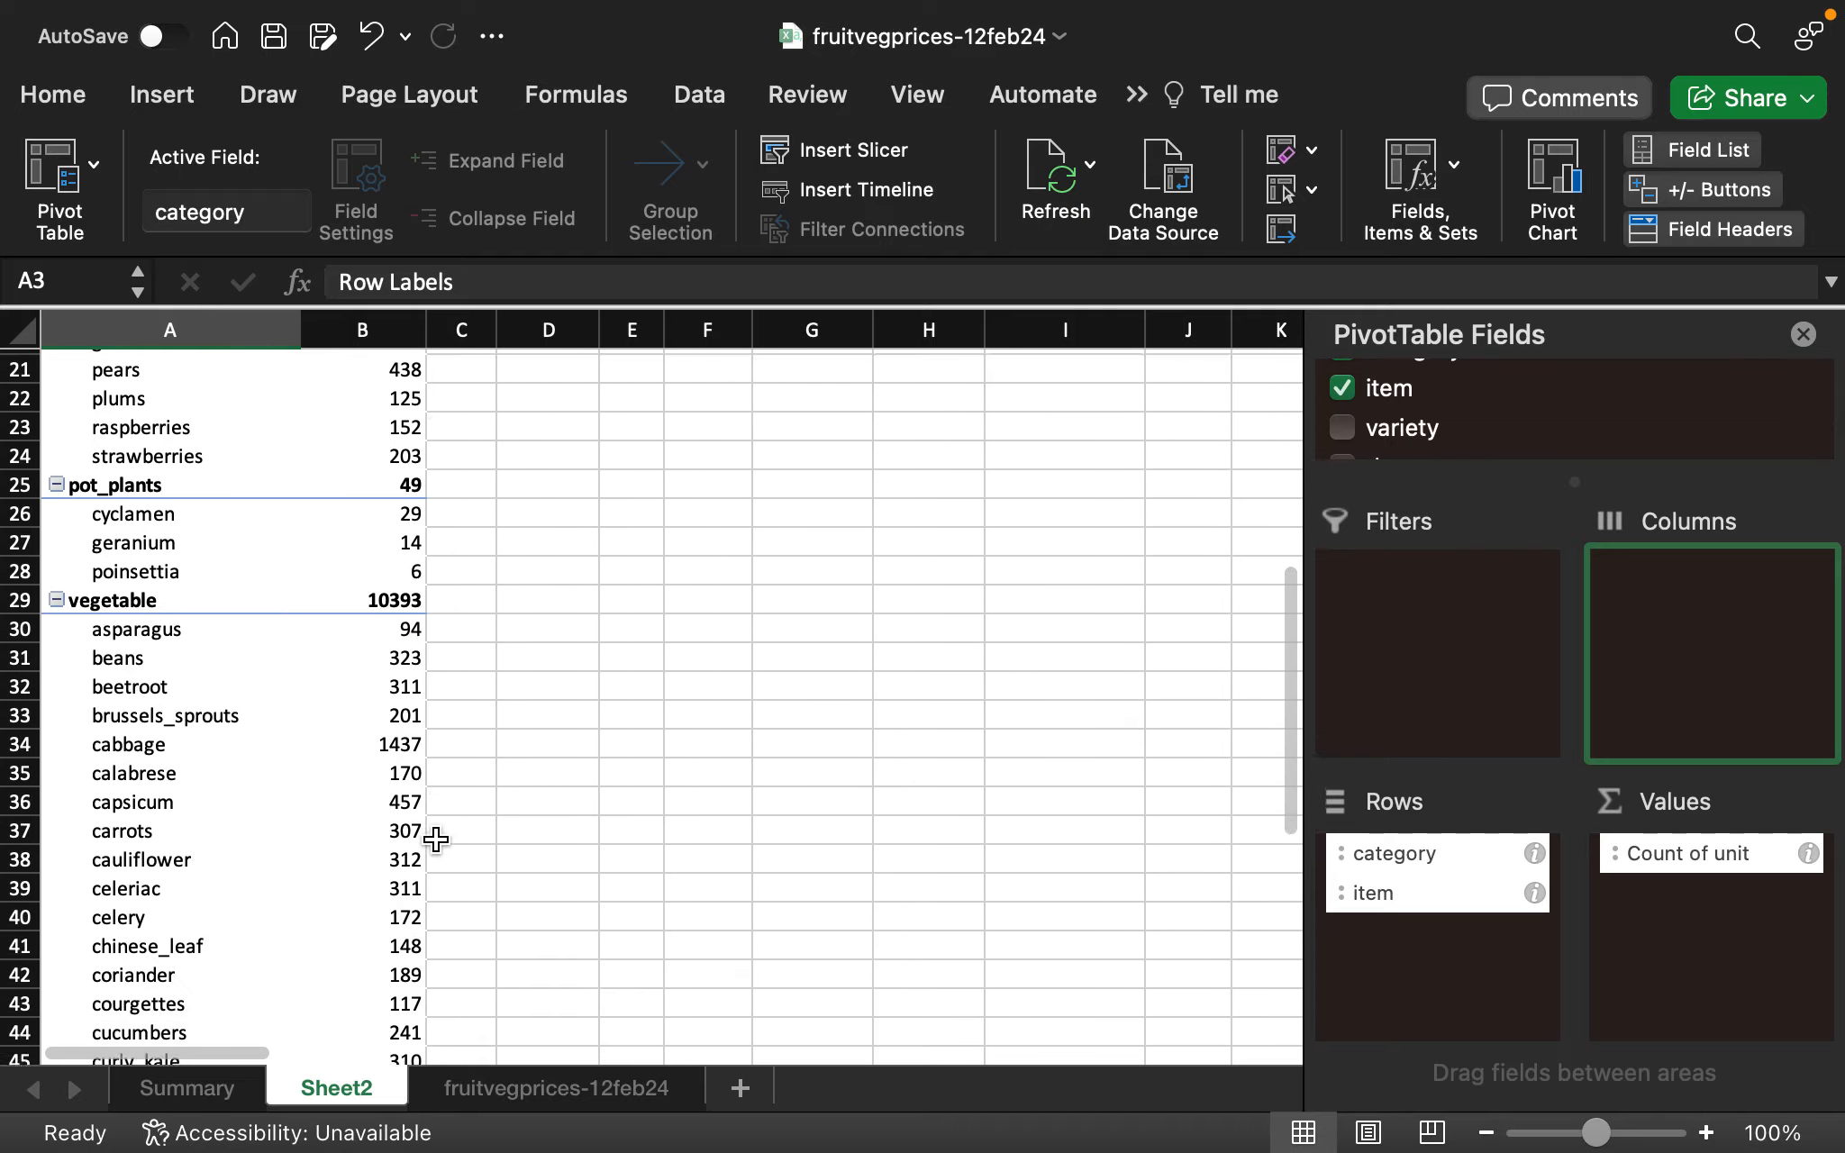
pyautogui.scroll(-20, 436, 840)
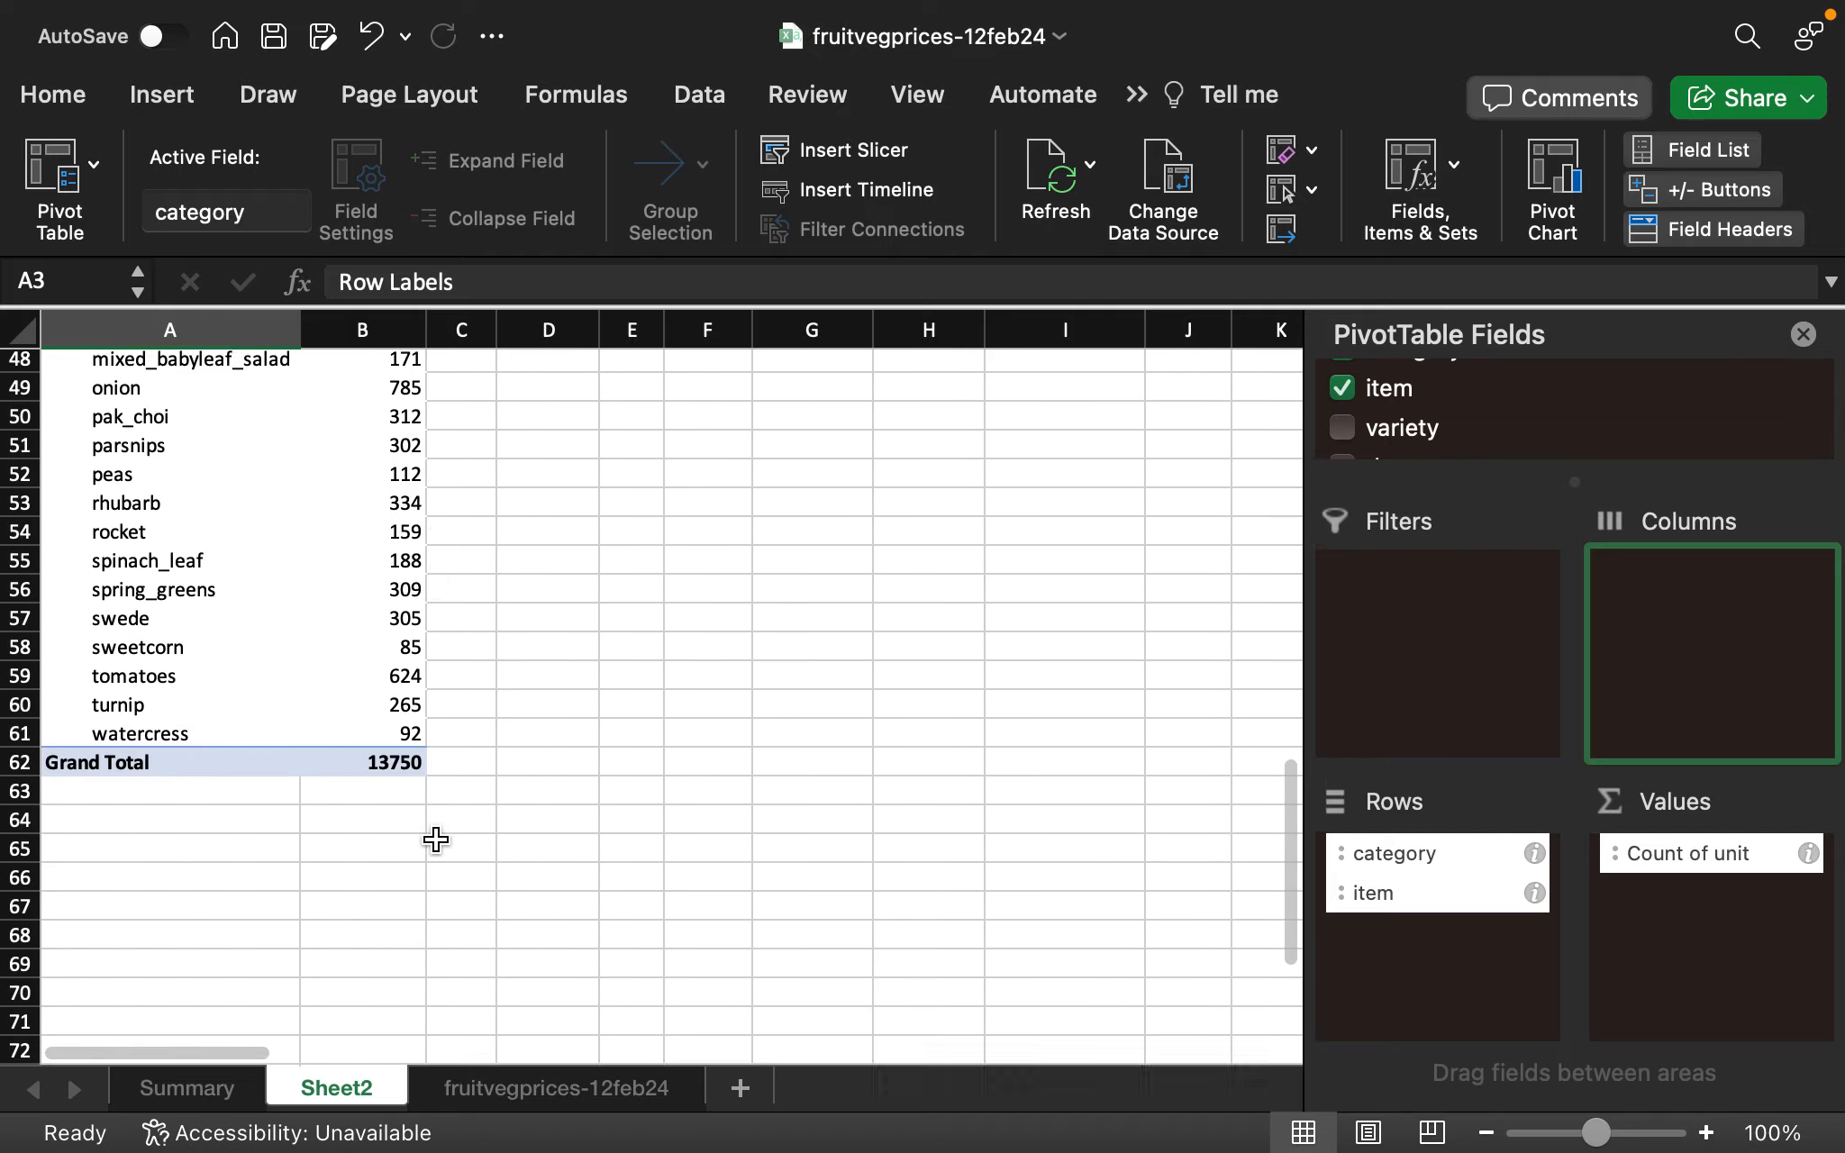
pyautogui.scroll(10, 436, 840)
pyautogui.scroll(20, 436, 839)
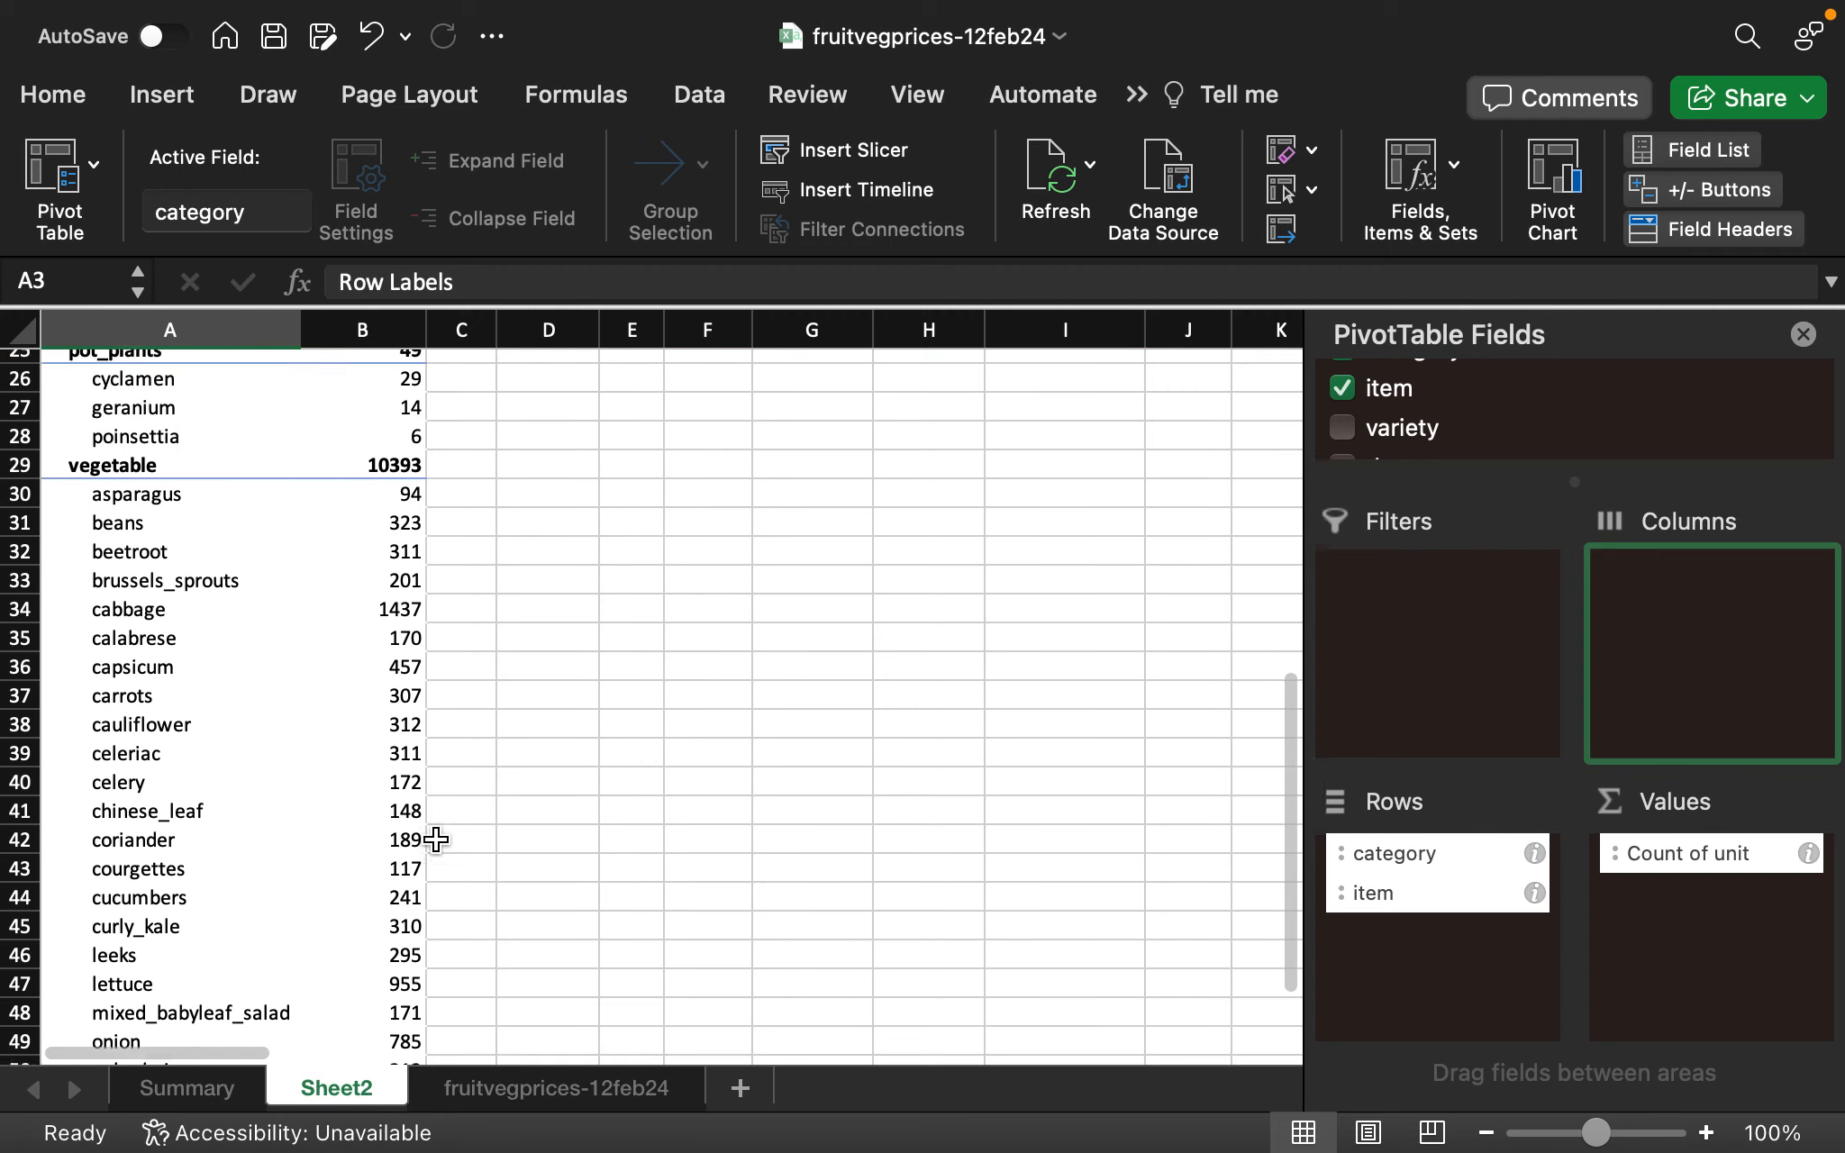
pyautogui.scroll(3, 436, 839)
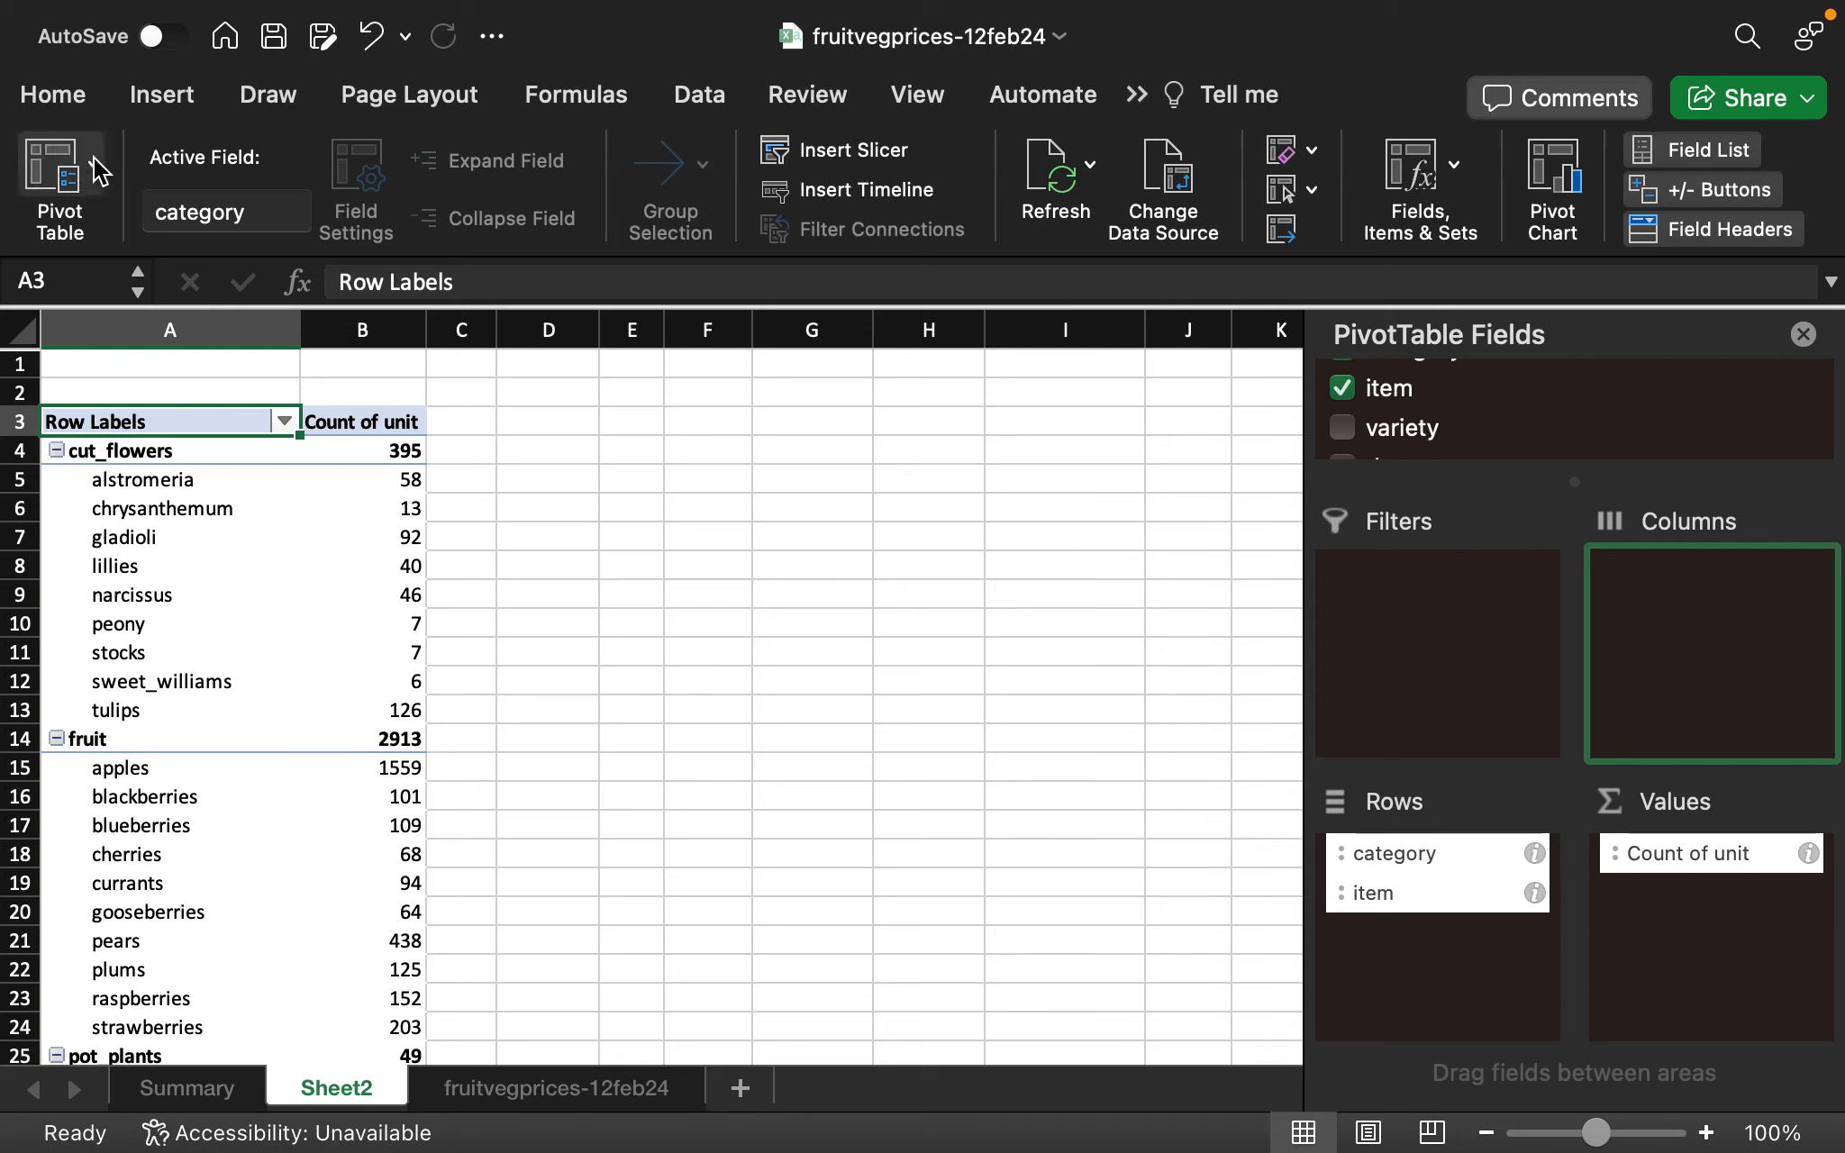
pyautogui.click(110, 197)
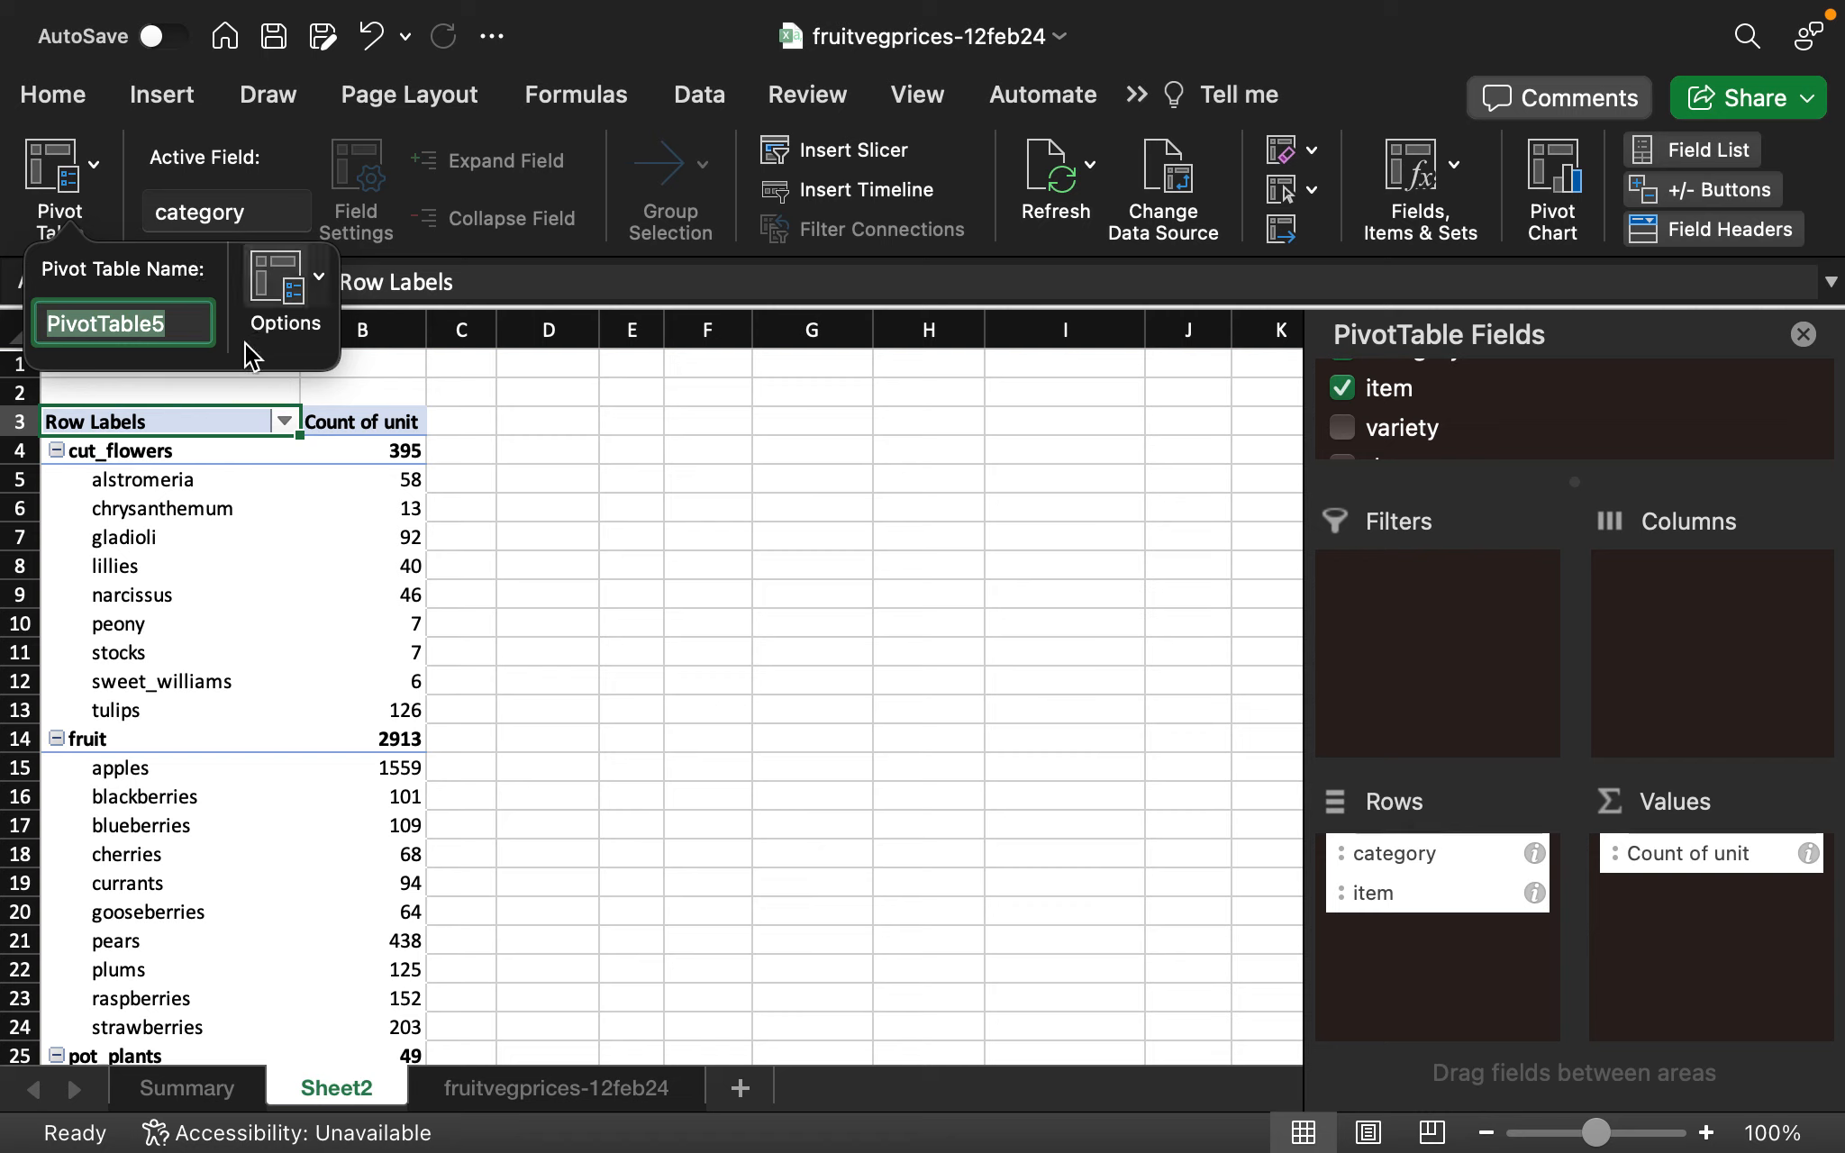
pyautogui.click(151, 110)
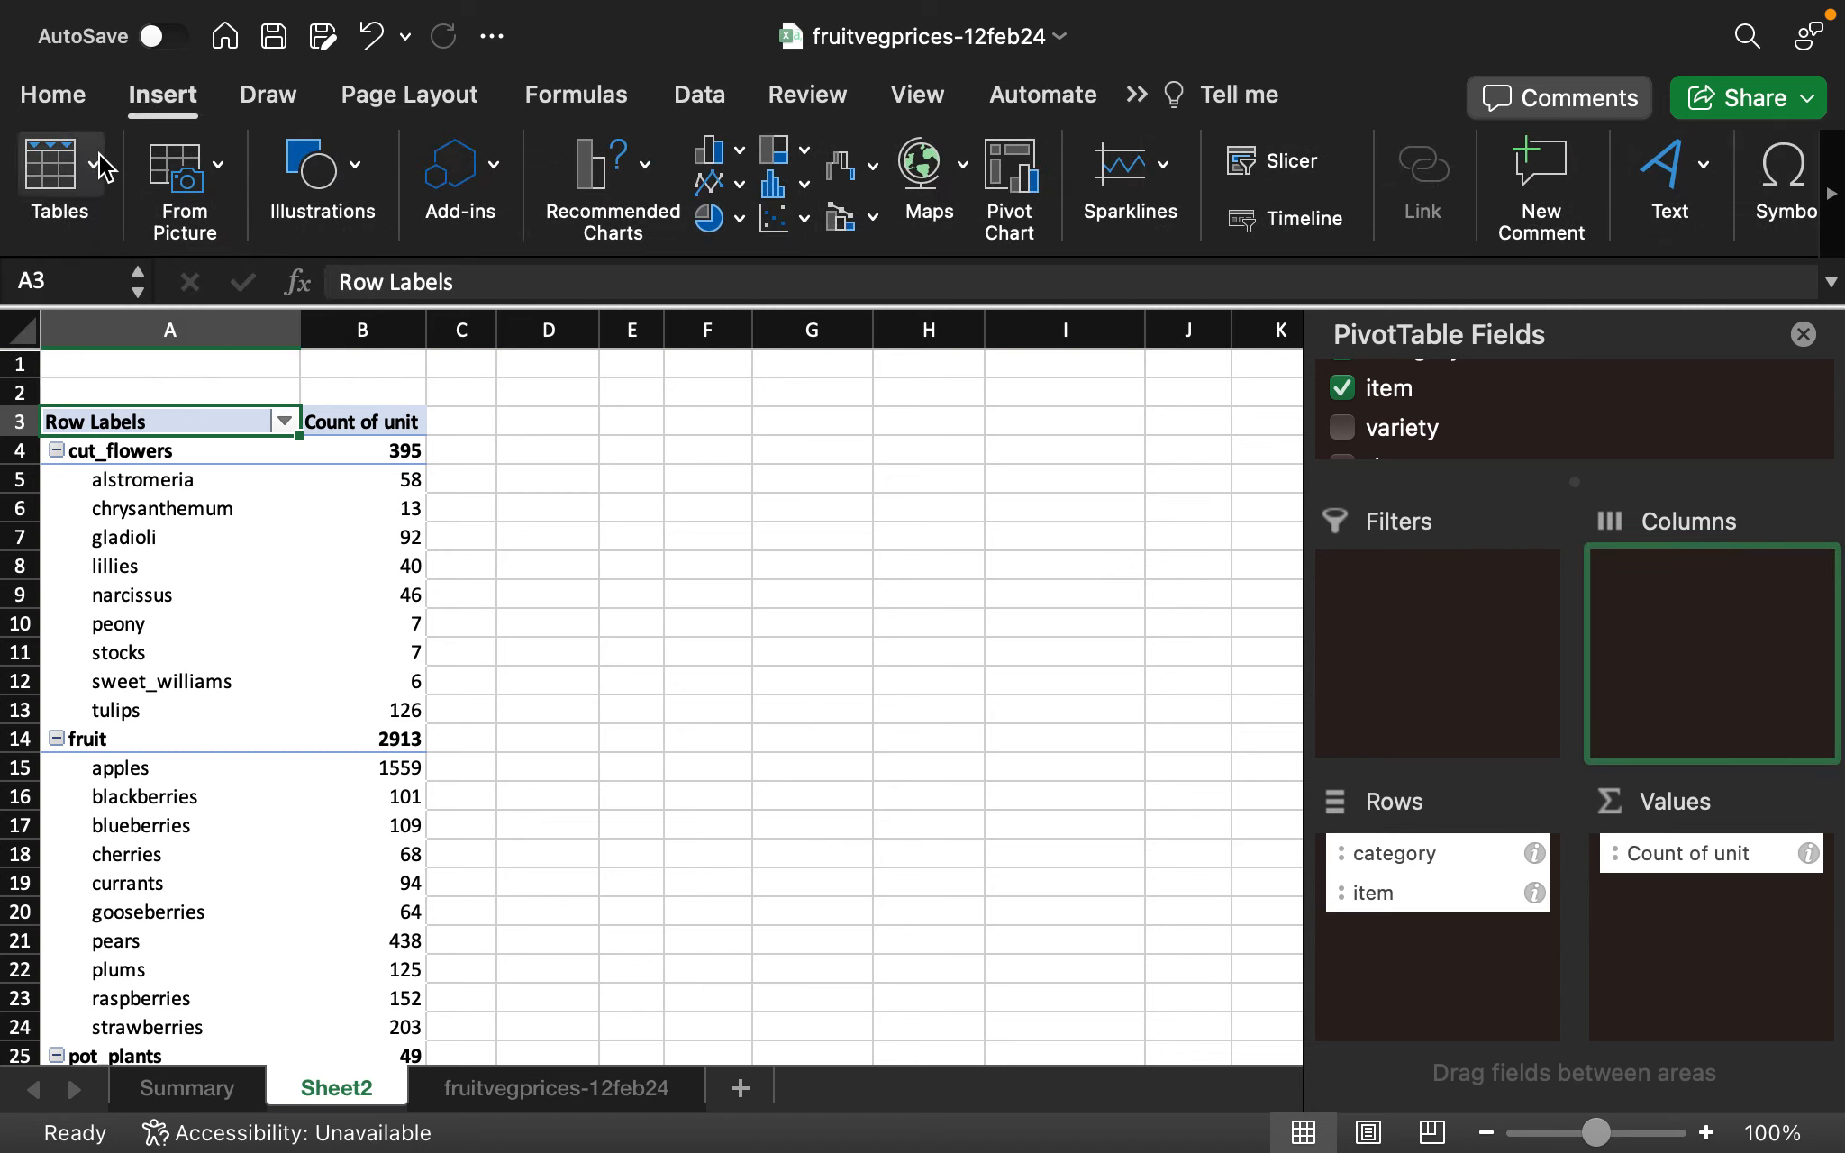
pyautogui.click(87, 184)
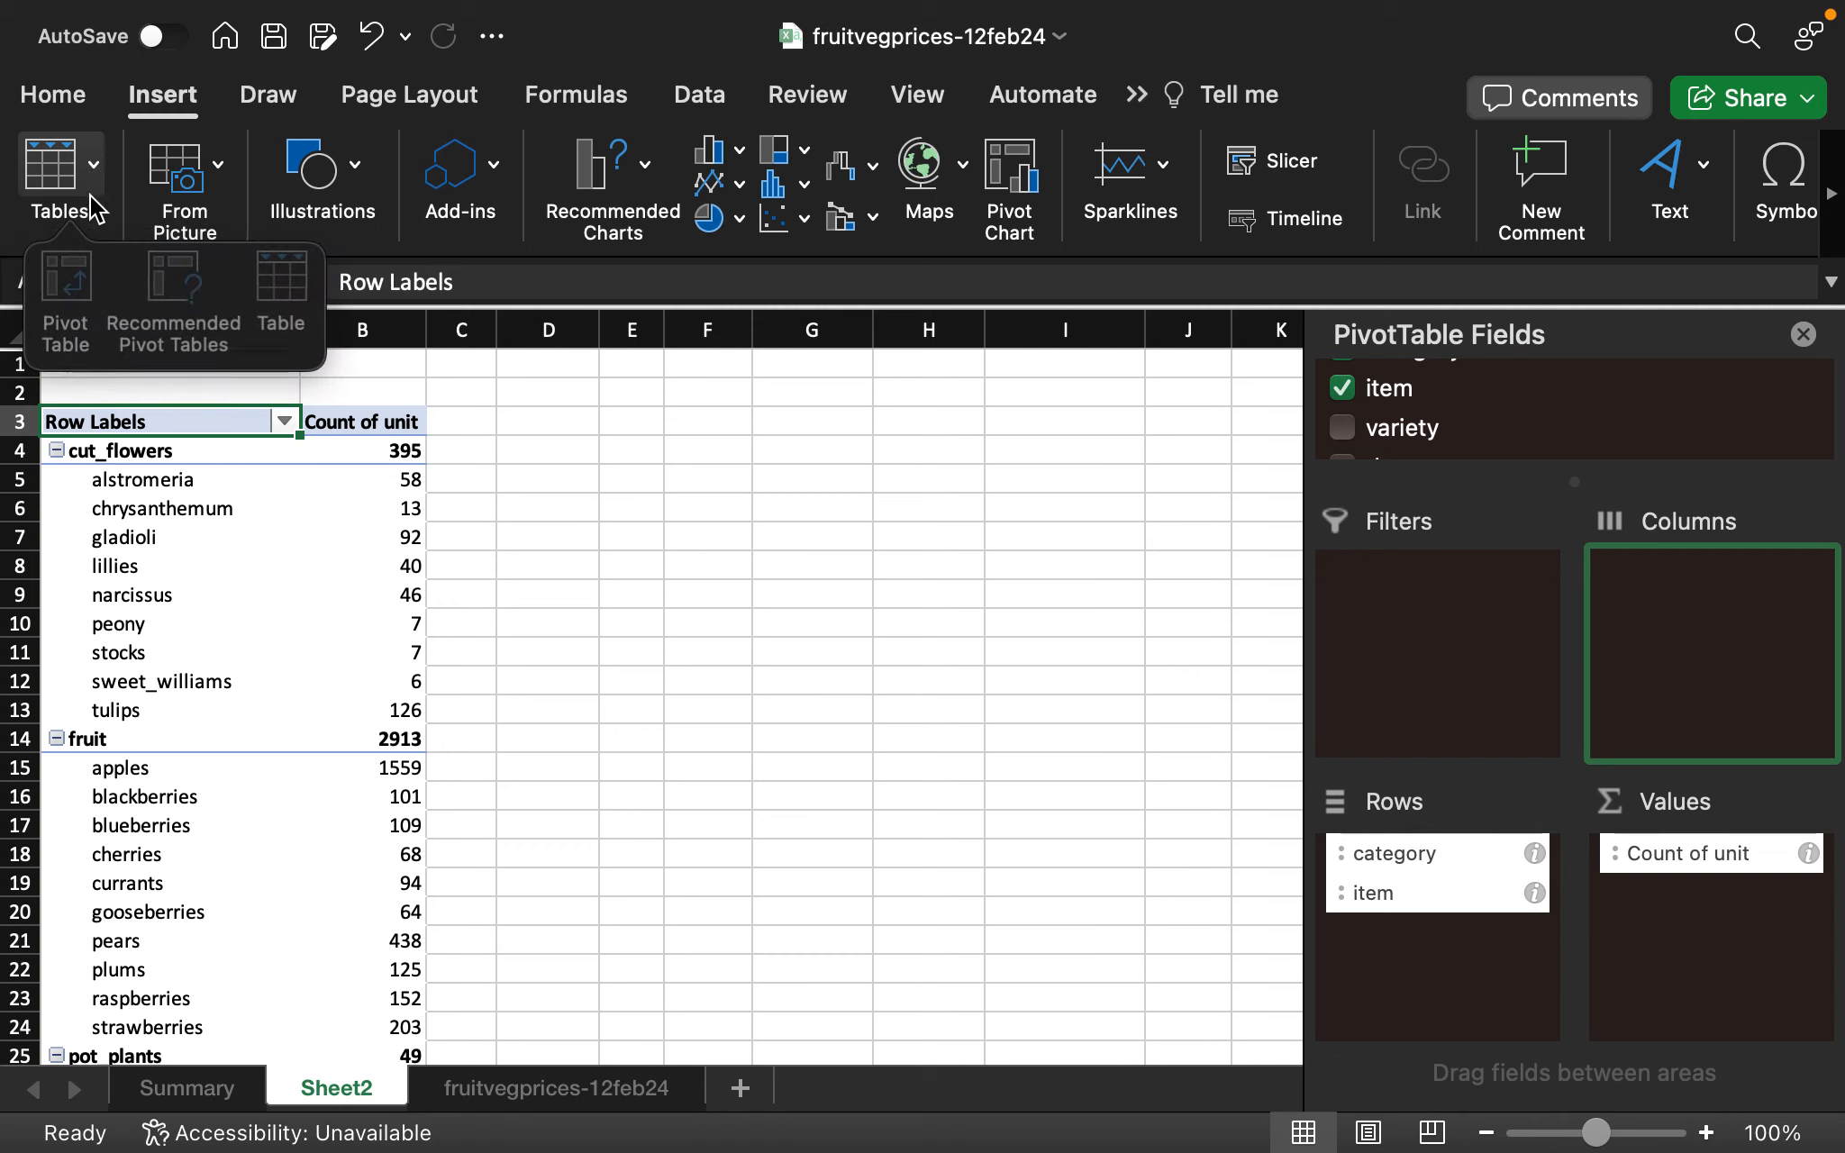